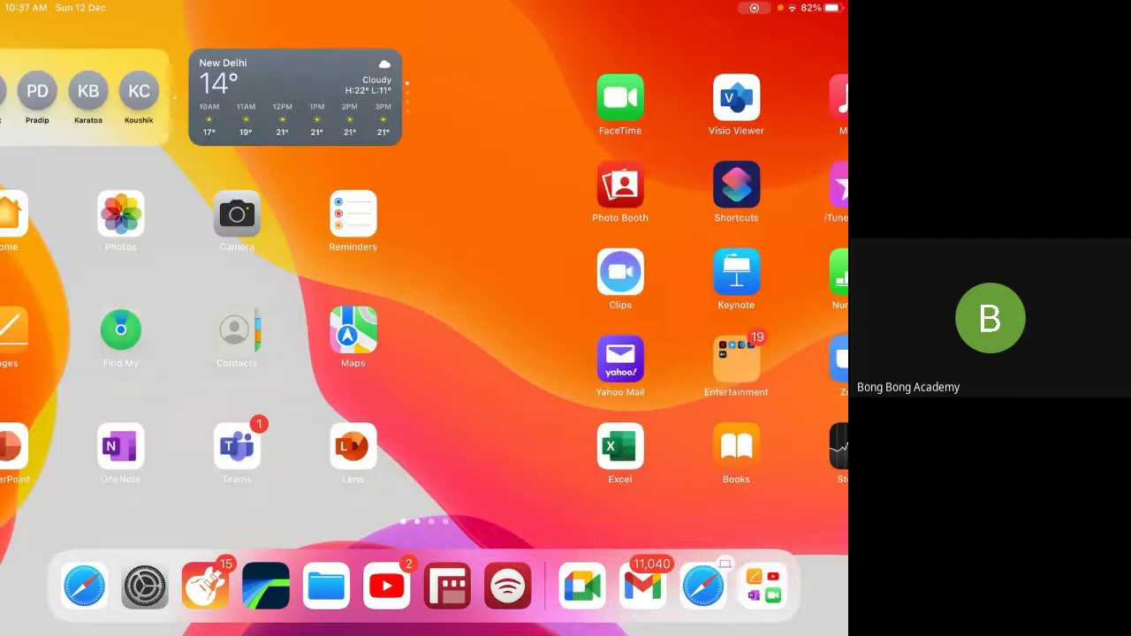
# Create a blank Pages document and insert a drawing area into it
pyautogui.click(366, 331)
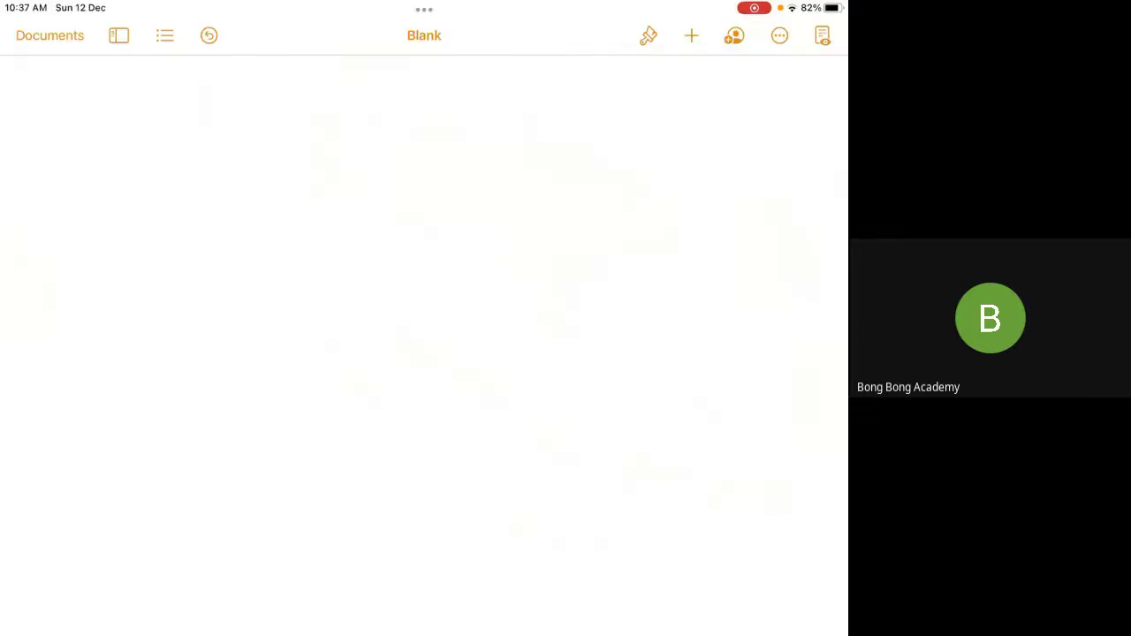
pyautogui.click(692, 35)
pyautogui.click(584, 359)
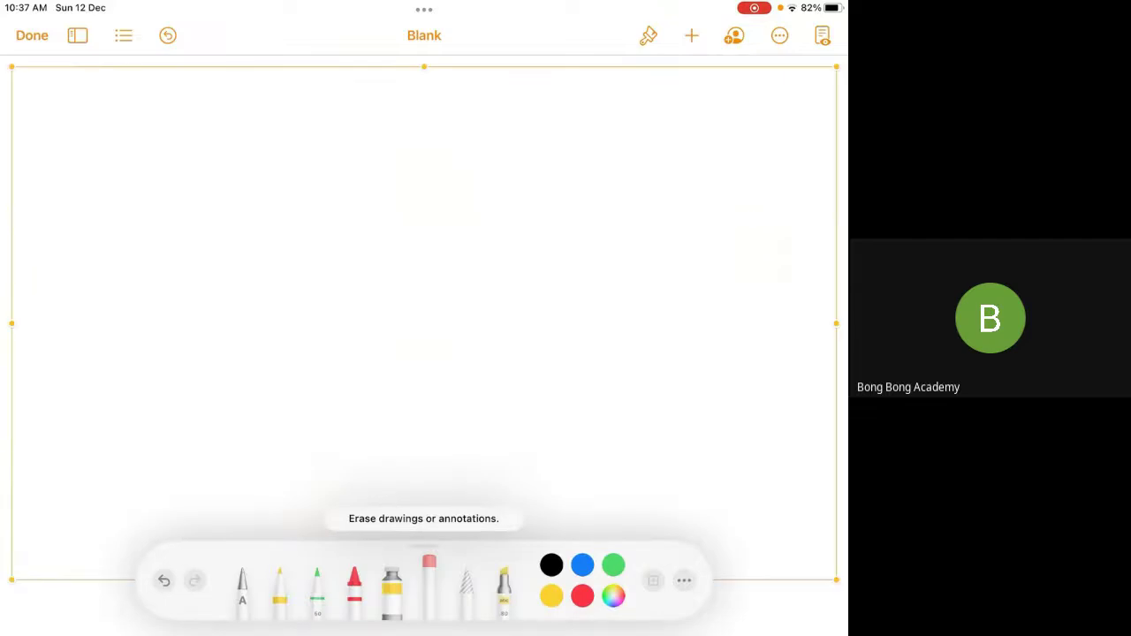
# Delete the empty drawing, handwrite a 'P' as text, and insert a new drawing area
pyautogui.click(385, 455)
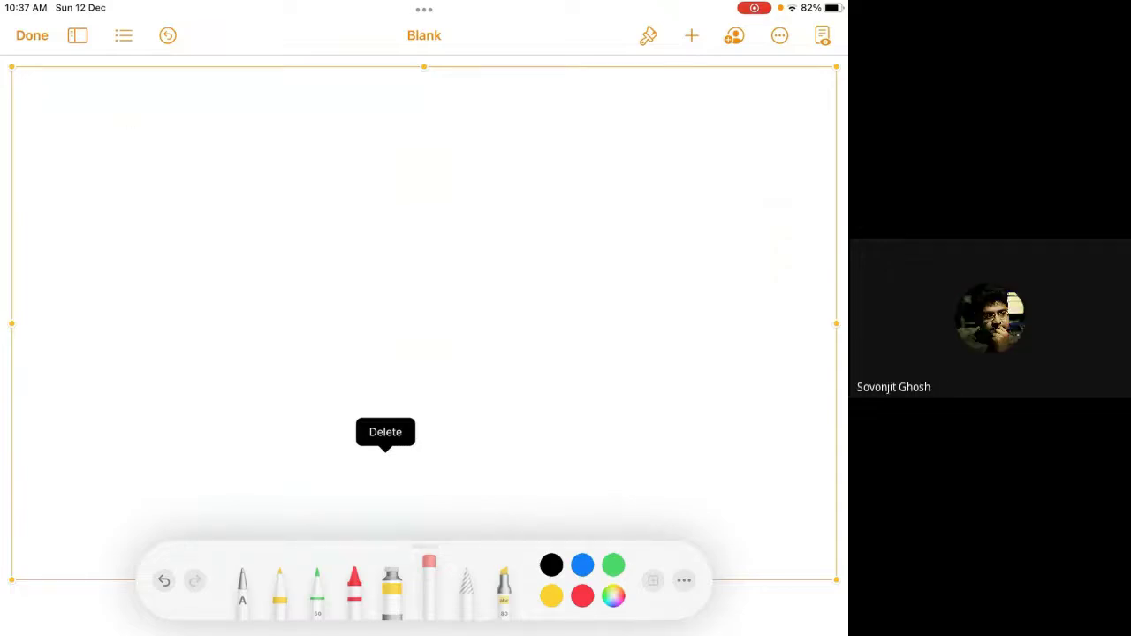
pyautogui.click(242, 588)
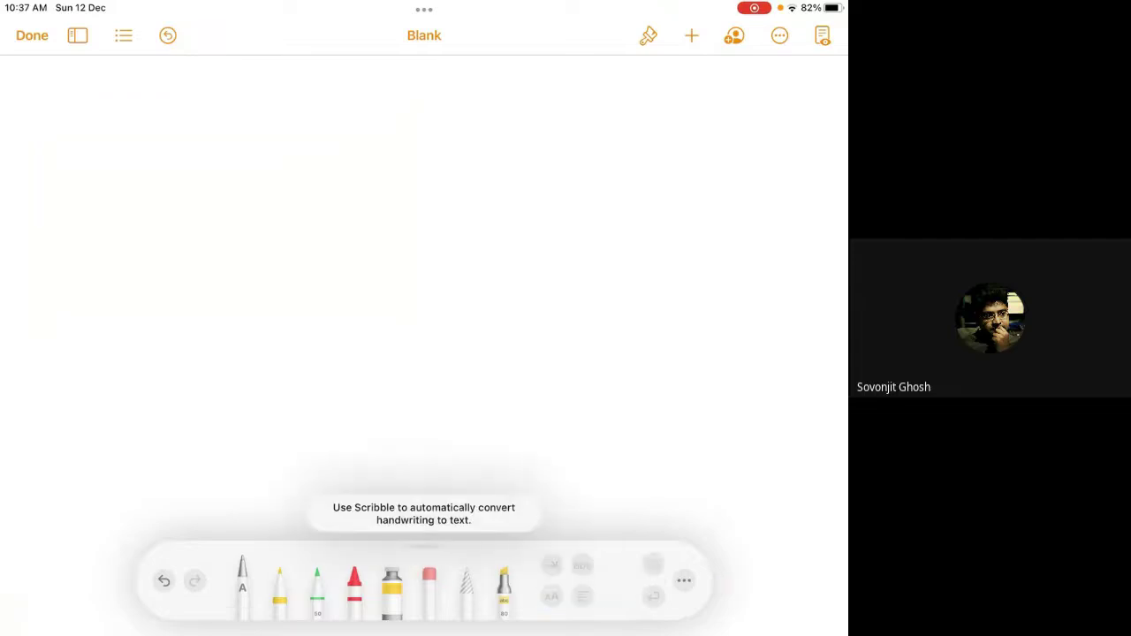
pyautogui.moveTo(131, 109)
pyautogui.mouseDown()
pyautogui.moveTo(131, 148)
pyautogui.moveTo(164, 100)
pyautogui.moveTo(134, 124)
pyautogui.mouseUp()
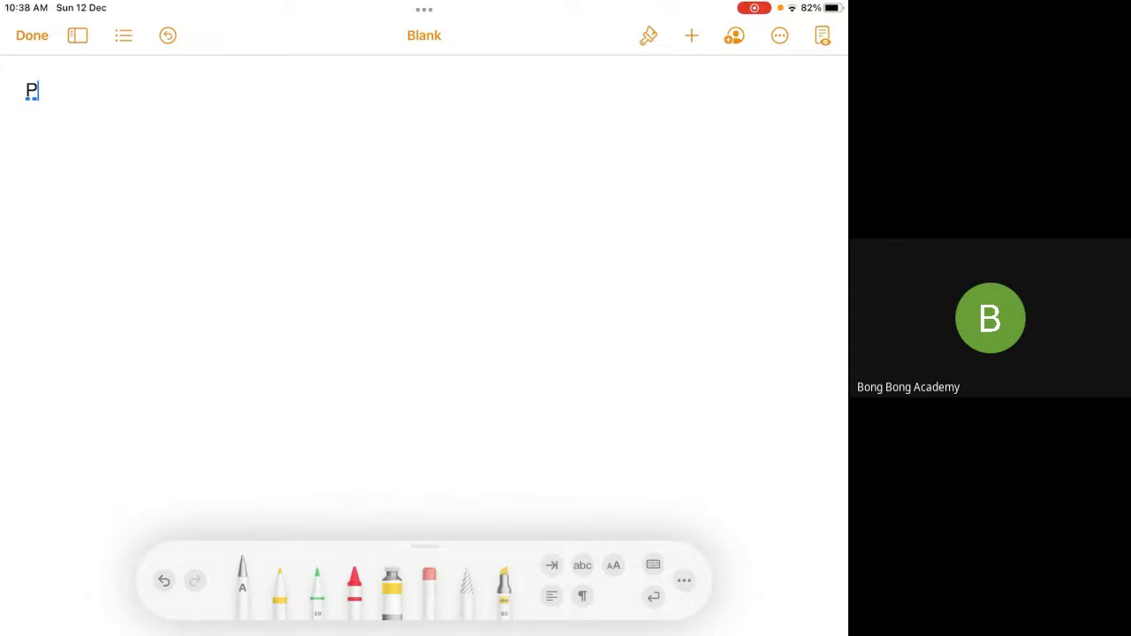
pyautogui.click(691, 36)
pyautogui.click(38, 90)
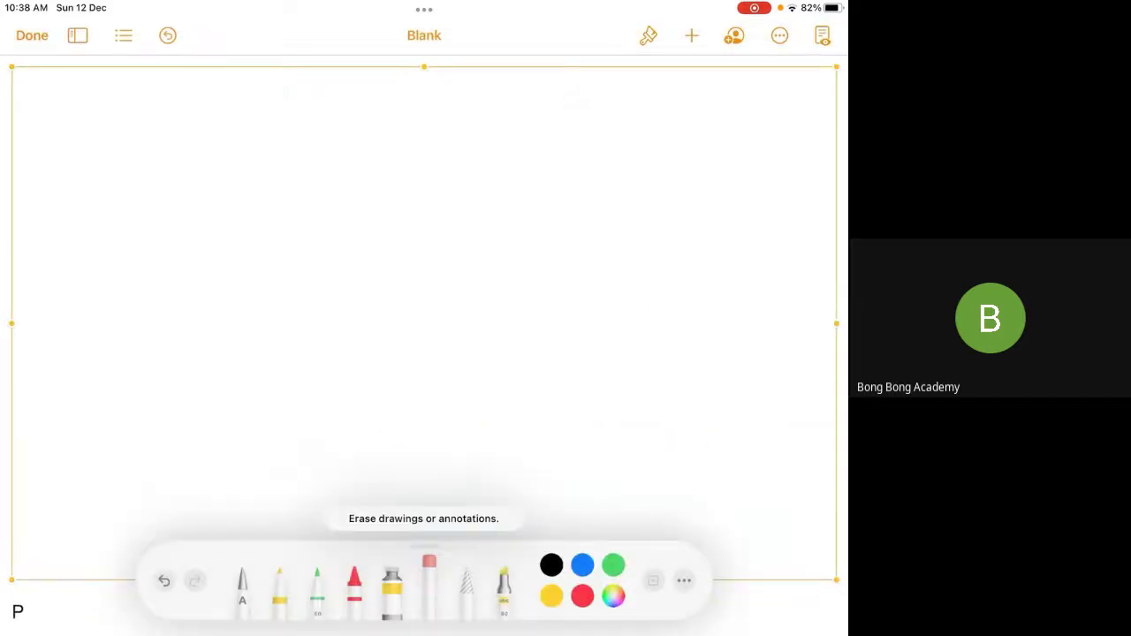
# In blue pen, handwrite and underline the heading 'Reports & Dashboards'
pyautogui.click(317, 585)
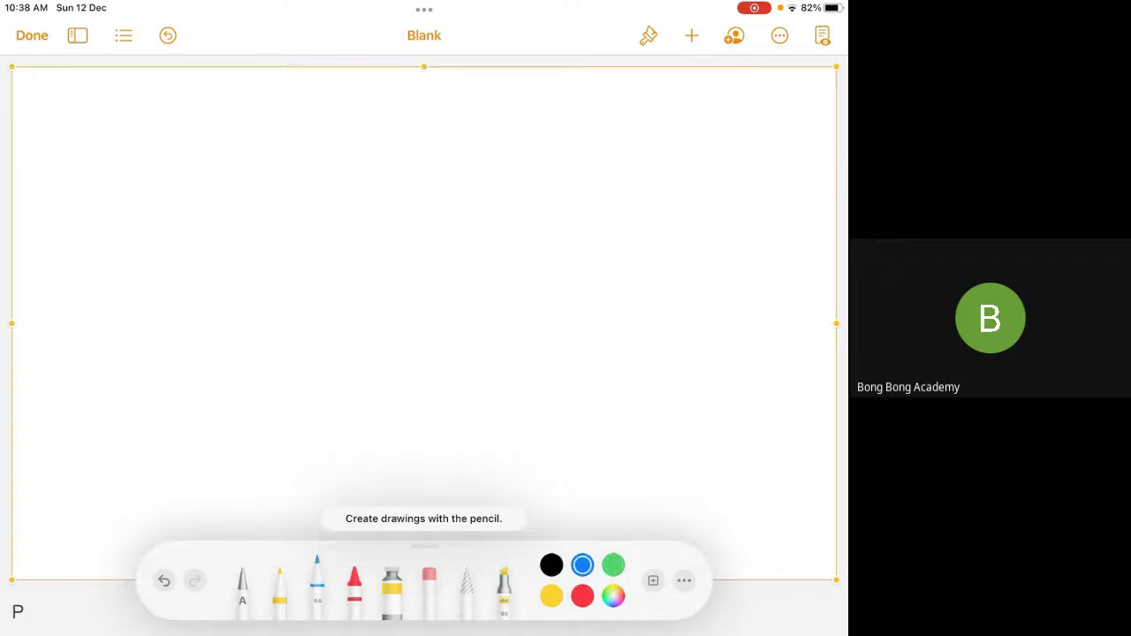
pyautogui.moveTo(94, 117); pyautogui.dragTo(71, 182)
pyautogui.moveTo(73, 154); pyautogui.dragTo(132, 193)
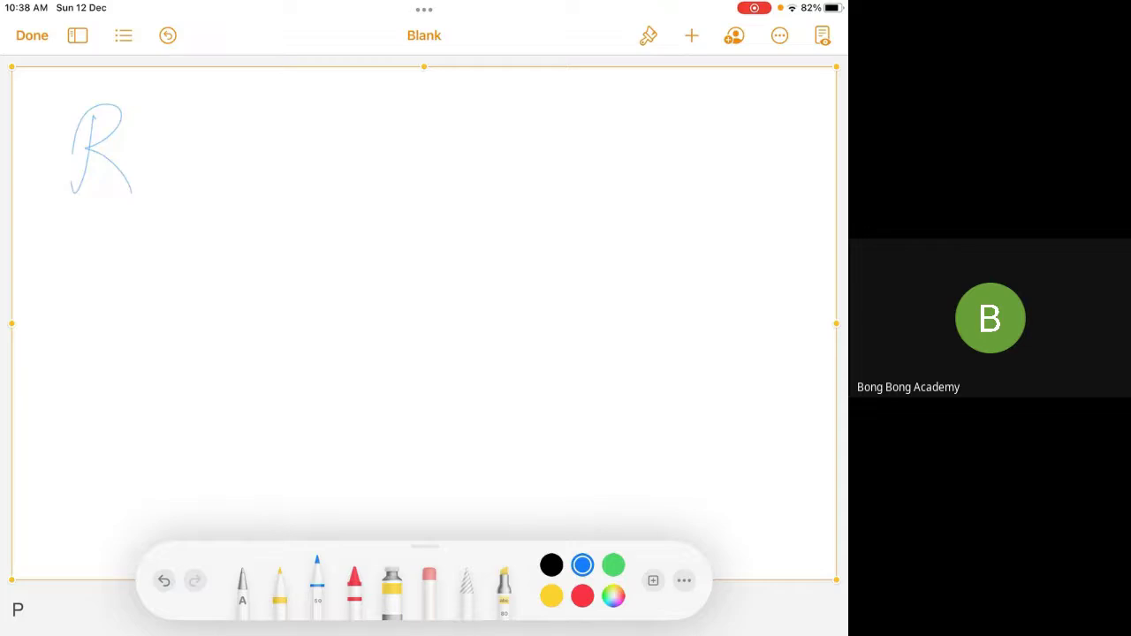
pyautogui.moveTo(132, 164); pyautogui.dragTo(153, 232)
pyautogui.moveTo(159, 162); pyautogui.dragTo(175, 164)
pyautogui.moveTo(188, 157); pyautogui.dragTo(228, 159)
pyautogui.moveTo(232, 124); pyautogui.dragTo(233, 166)
pyautogui.moveTo(256, 149); pyautogui.dragTo(238, 164)
pyautogui.moveTo(400, 138); pyautogui.dragTo(329, 159)
pyautogui.moveTo(461, 102); pyautogui.dragTo(458, 150)
pyautogui.moveTo(463, 104)
pyautogui.mouseDown()
pyautogui.moveTo(460, 148)
pyautogui.moveTo(516, 146)
pyautogui.mouseUp()
pyautogui.moveTo(522, 141)
pyautogui.mouseDown()
pyautogui.moveTo(551, 100)
pyautogui.moveTo(587, 138)
pyautogui.mouseUp()
pyautogui.moveTo(606, 129); pyautogui.dragTo(607, 142)
pyautogui.moveTo(619, 133); pyautogui.dragTo(681, 141)
pyautogui.moveTo(688, 92); pyautogui.dragTo(686, 141)
pyautogui.moveTo(715, 124); pyautogui.dragTo(698, 148)
pyautogui.moveTo(730, 157); pyautogui.dragTo(732, 158)
pyautogui.moveTo(95, 221); pyautogui.dragTo(769, 184)
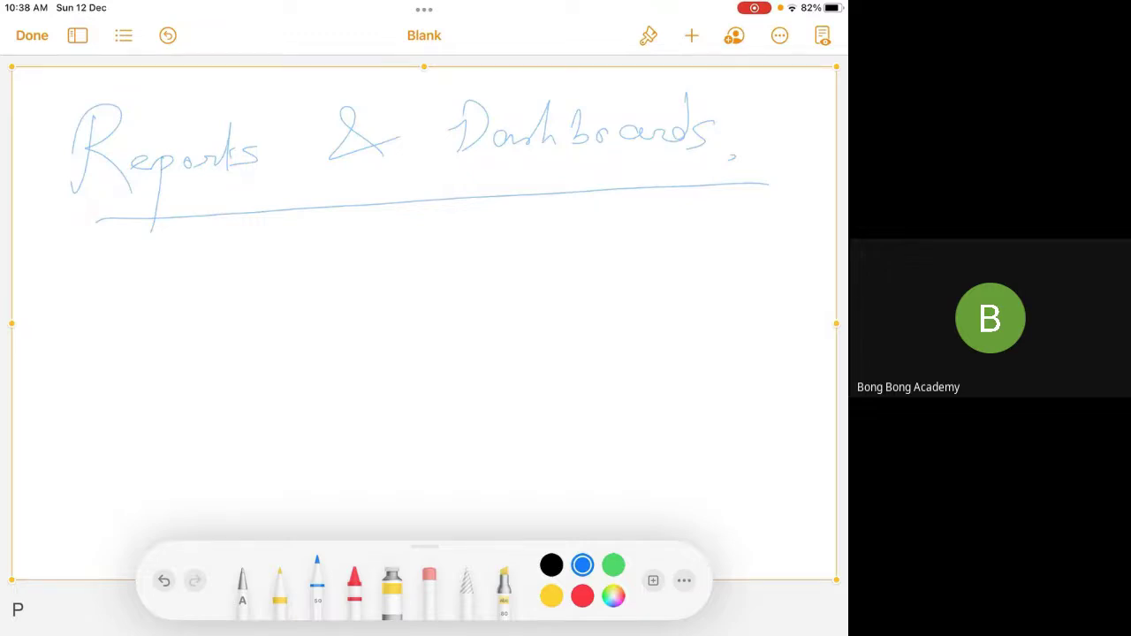
# Handwrite and underline 'See the data' and 'Analyze' below the heading
pyautogui.moveTo(207, 239)
pyautogui.mouseDown()
pyautogui.moveTo(168, 277)
pyautogui.moveTo(221, 276)
pyautogui.mouseUp()
pyautogui.moveTo(226, 267); pyautogui.dragTo(240, 265)
pyautogui.moveTo(291, 232)
pyautogui.mouseDown()
pyautogui.moveTo(289, 265)
pyautogui.moveTo(399, 259)
pyautogui.mouseUp()
pyautogui.moveTo(407, 249); pyautogui.dragTo(453, 254)
pyautogui.moveTo(465, 261); pyautogui.dragTo(474, 262)
pyautogui.moveTo(156, 310); pyautogui.dragTo(529, 290)
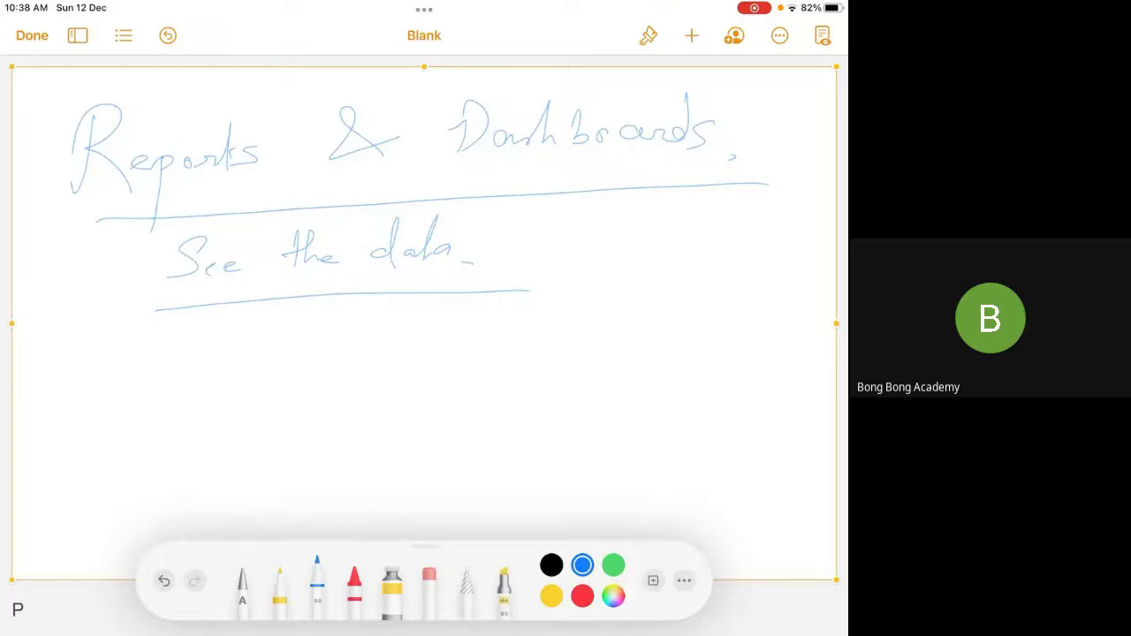
pyautogui.moveTo(581, 253); pyautogui.dragTo(665, 240)
pyautogui.moveTo(669, 241)
pyautogui.mouseDown()
pyautogui.moveTo(691, 241)
pyautogui.moveTo(669, 279)
pyautogui.mouseUp()
pyautogui.moveTo(705, 228); pyautogui.dragTo(718, 240)
pyautogui.moveTo(723, 235); pyautogui.dragTo(736, 231)
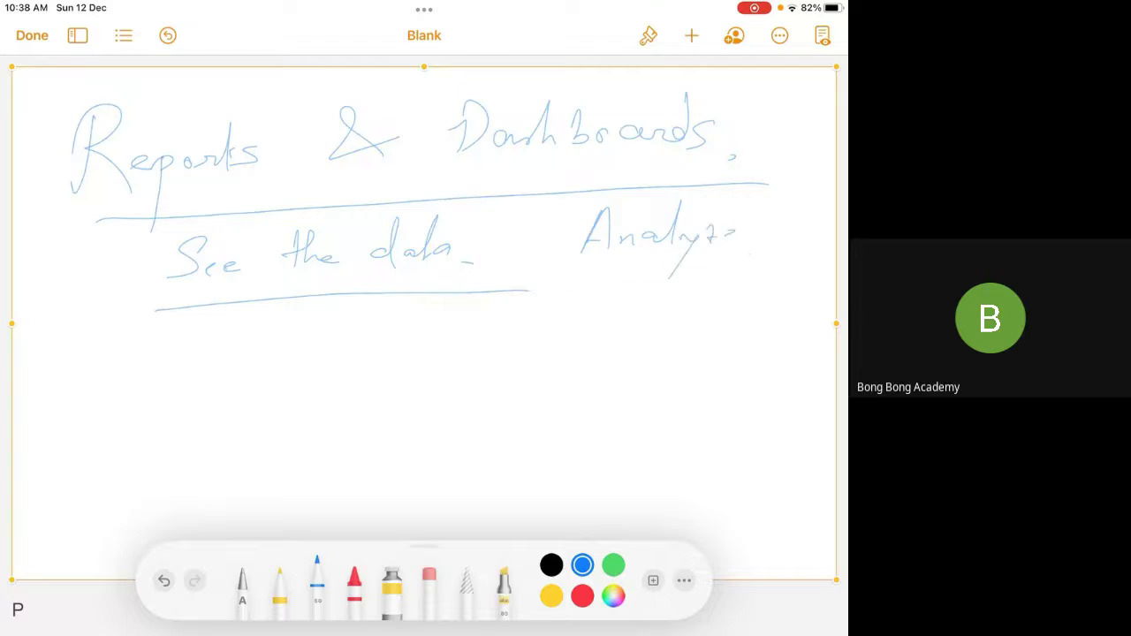
pyautogui.moveTo(616, 279); pyautogui.dragTo(716, 272)
# Write 'Reports →' with a numbered list Tabular, Summary, Matrix, Joined, then delete the notes drawing
pyautogui.moveTo(82, 350); pyautogui.dragTo(80, 389)
pyautogui.moveTo(85, 340)
pyautogui.mouseDown()
pyautogui.moveTo(114, 382)
pyautogui.moveTo(131, 378)
pyautogui.moveTo(138, 414)
pyautogui.mouseUp()
pyautogui.moveTo(143, 375); pyautogui.dragTo(177, 375)
pyautogui.moveTo(197, 338); pyautogui.dragTo(200, 380)
pyautogui.moveTo(201, 371); pyautogui.dragTo(348, 363)
pyautogui.moveTo(424, 332); pyautogui.dragTo(422, 363)
pyautogui.moveTo(428, 325)
pyautogui.mouseDown()
pyautogui.moveTo(445, 322)
pyautogui.moveTo(424, 365)
pyautogui.moveTo(434, 410)
pyautogui.moveTo(393, 485)
pyautogui.mouseUp()
pyautogui.click(421, 399)
pyautogui.moveTo(442, 453); pyautogui.dragTo(431, 488)
pyautogui.moveTo(415, 518); pyautogui.dragTo(432, 530)
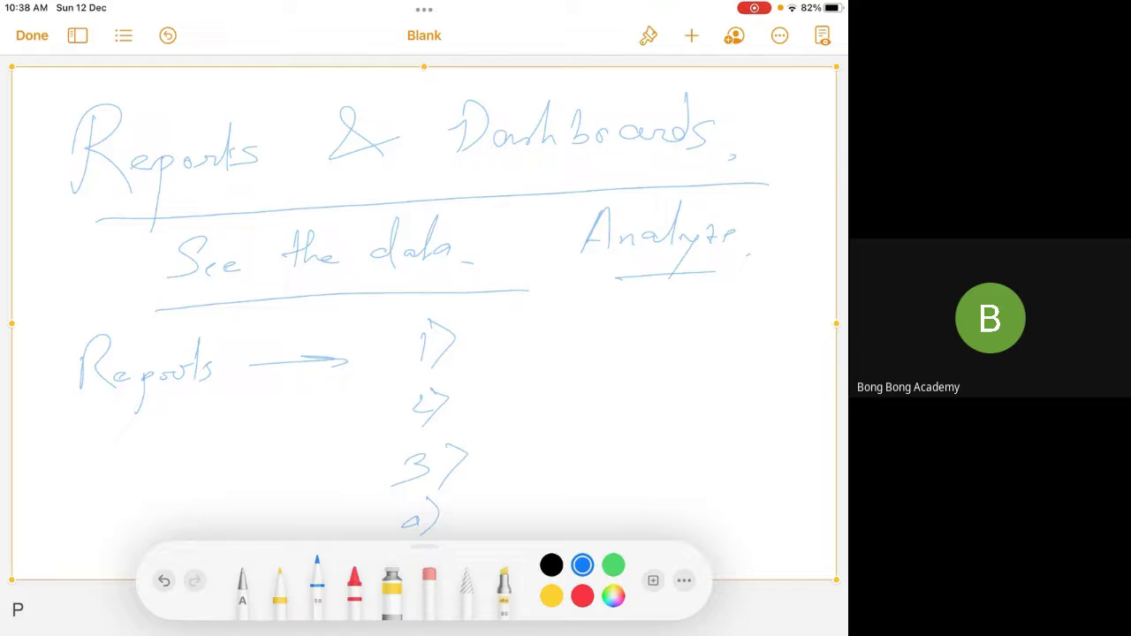
pyautogui.moveTo(488, 319)
pyautogui.mouseDown()
pyautogui.moveTo(540, 310)
pyautogui.moveTo(535, 341)
pyautogui.moveTo(550, 343)
pyautogui.moveTo(633, 336)
pyautogui.mouseUp()
pyautogui.moveTo(500, 378)
pyautogui.mouseDown()
pyautogui.moveTo(506, 392)
pyautogui.moveTo(483, 414)
pyautogui.moveTo(587, 399)
pyautogui.mouseUp()
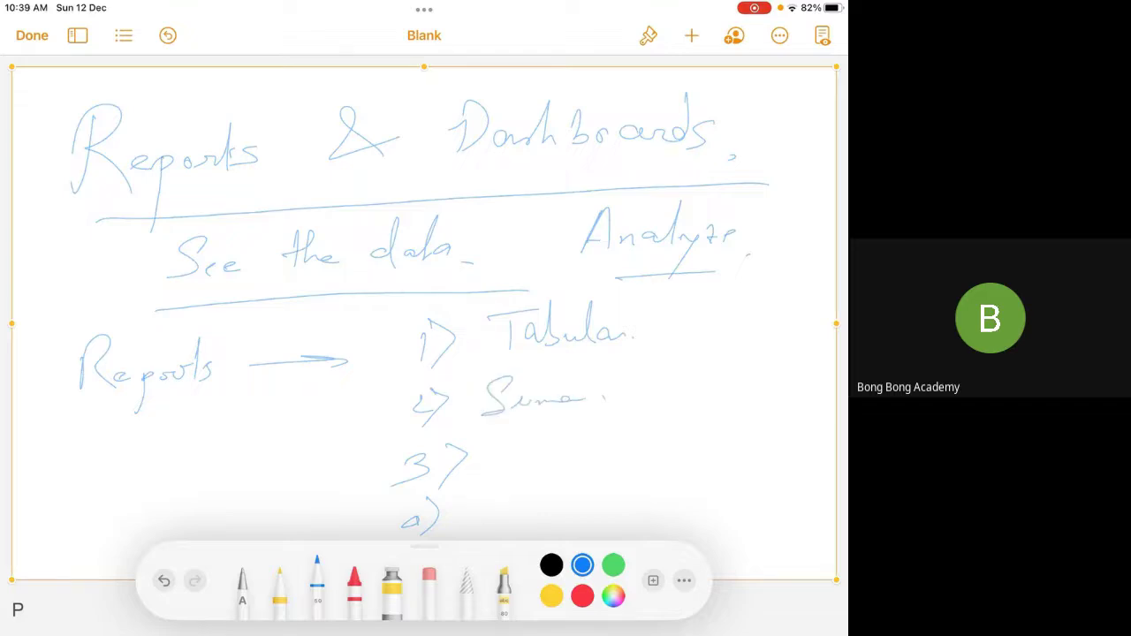
pyautogui.moveTo(504, 474); pyautogui.dragTo(613, 450)
pyautogui.moveTo(480, 497)
pyautogui.mouseDown()
pyautogui.moveTo(500, 529)
pyautogui.moveTo(639, 491)
pyautogui.mouseUp()
pyautogui.moveTo(665, 497); pyautogui.dragTo(680, 488)
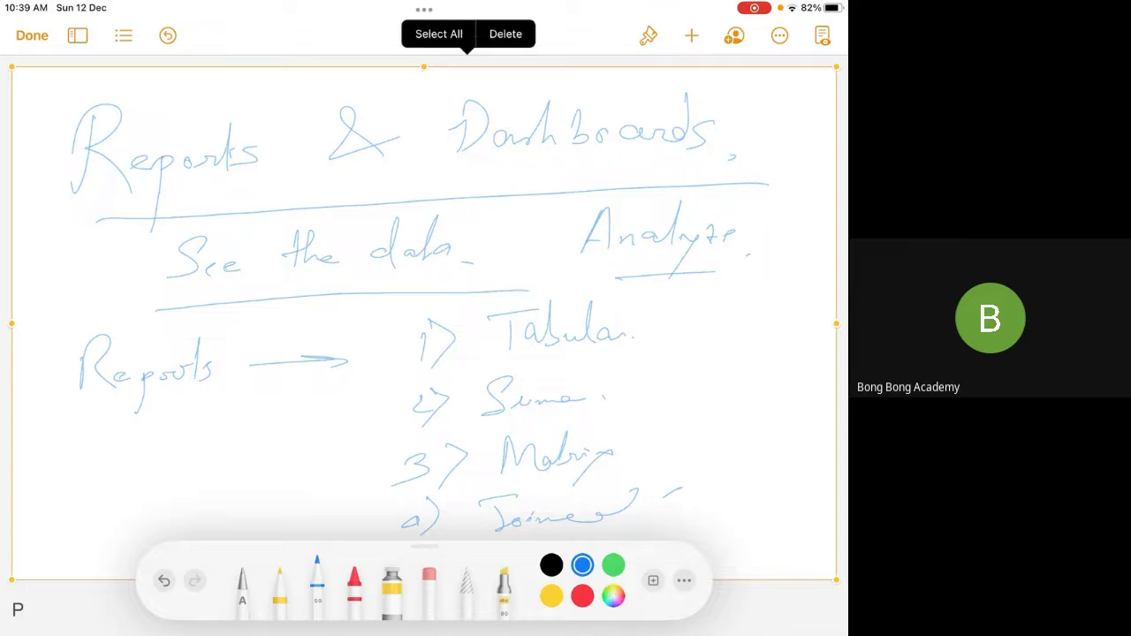
pyautogui.click(504, 32)
pyautogui.click(692, 35)
# Insert a fresh drawing and sketch a grid of four vertical and three horizontal lines
pyautogui.click(594, 360)
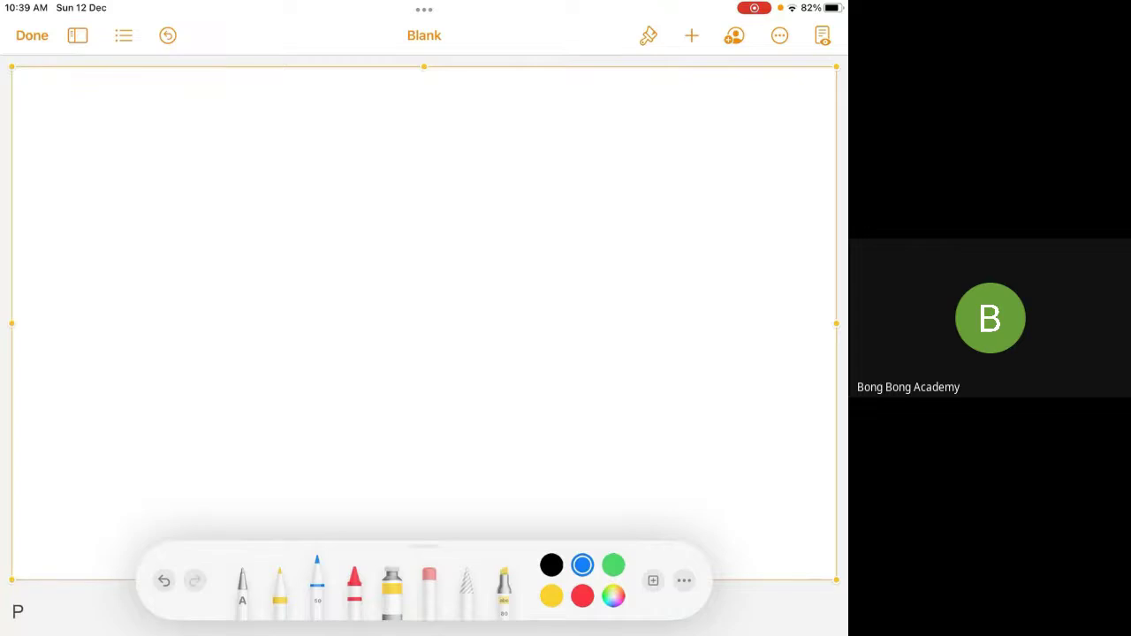
pyautogui.moveTo(179, 126); pyautogui.dragTo(179, 520)
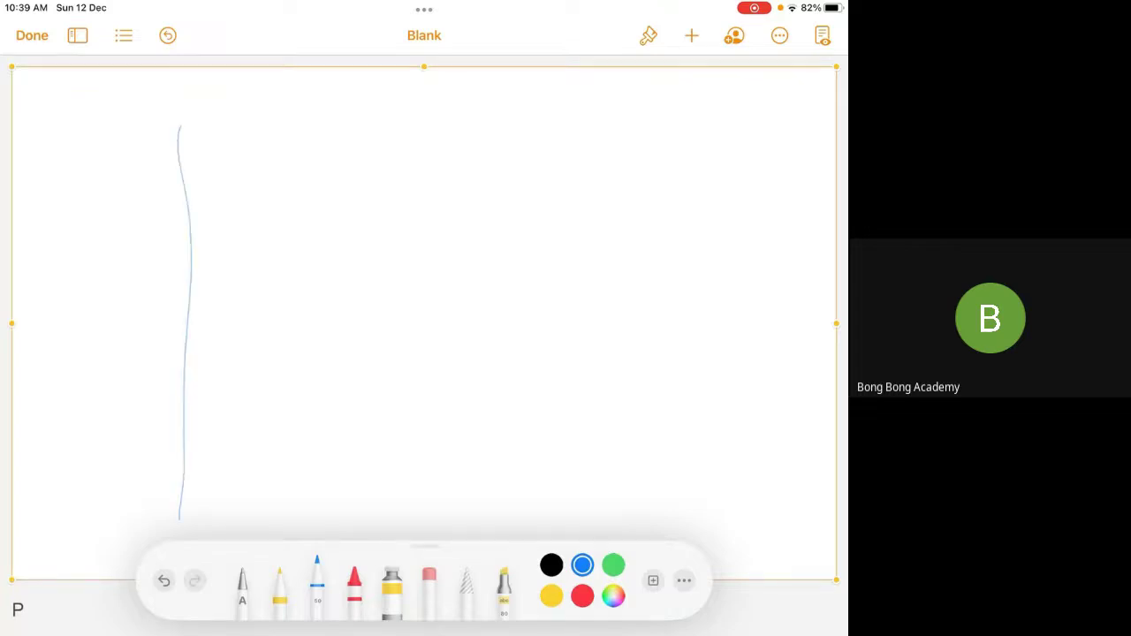
pyautogui.moveTo(367, 126); pyautogui.dragTo(356, 491)
pyautogui.moveTo(535, 117); pyautogui.dragTo(538, 488)
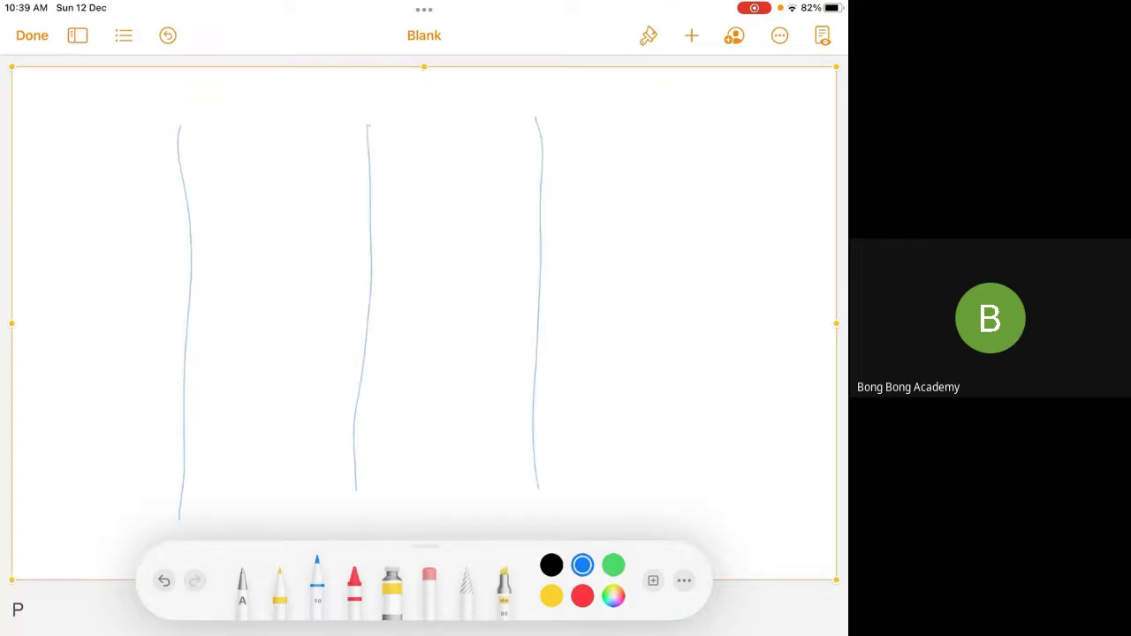
pyautogui.moveTo(697, 110); pyautogui.dragTo(670, 497)
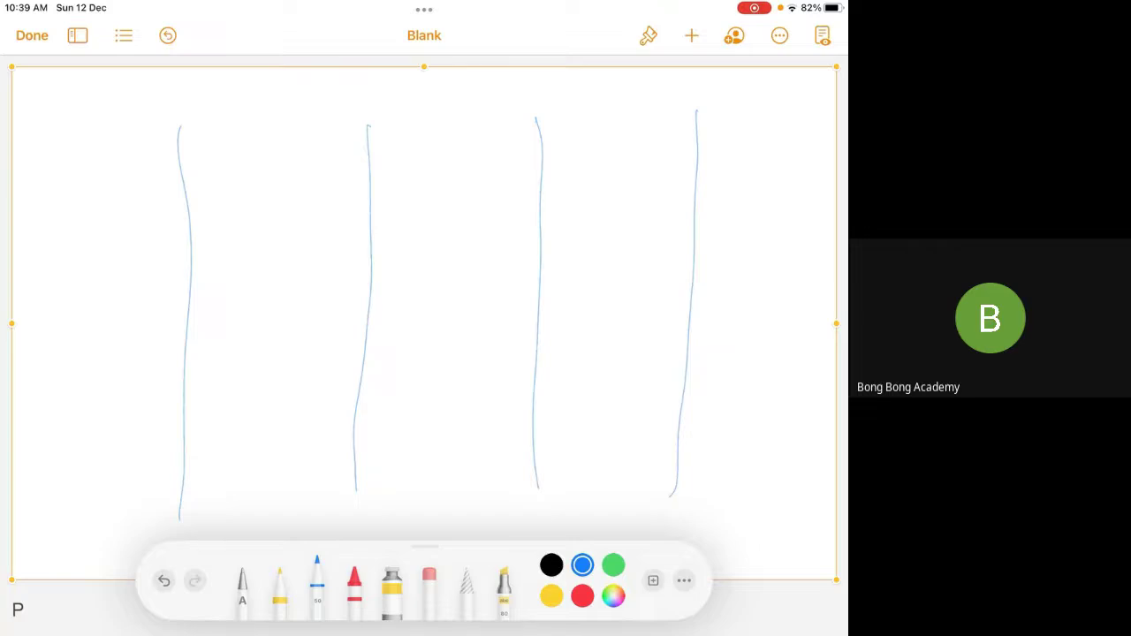
pyautogui.moveTo(66, 212); pyautogui.dragTo(815, 192)
pyautogui.moveTo(85, 316); pyautogui.dragTo(787, 297)
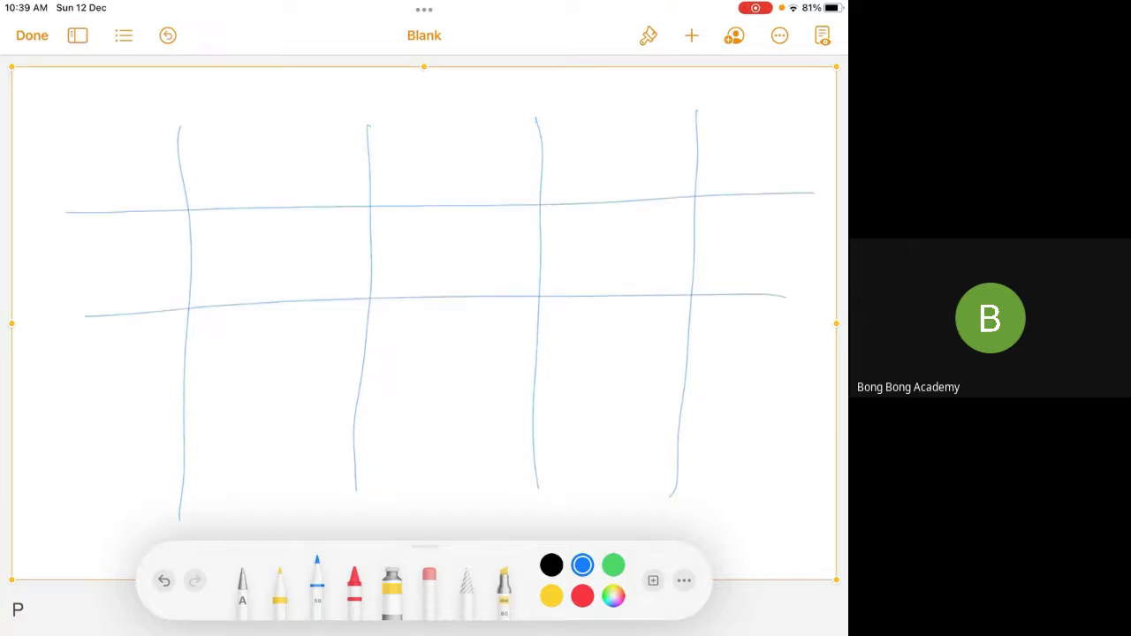
pyautogui.moveTo(89, 410); pyautogui.dragTo(801, 408)
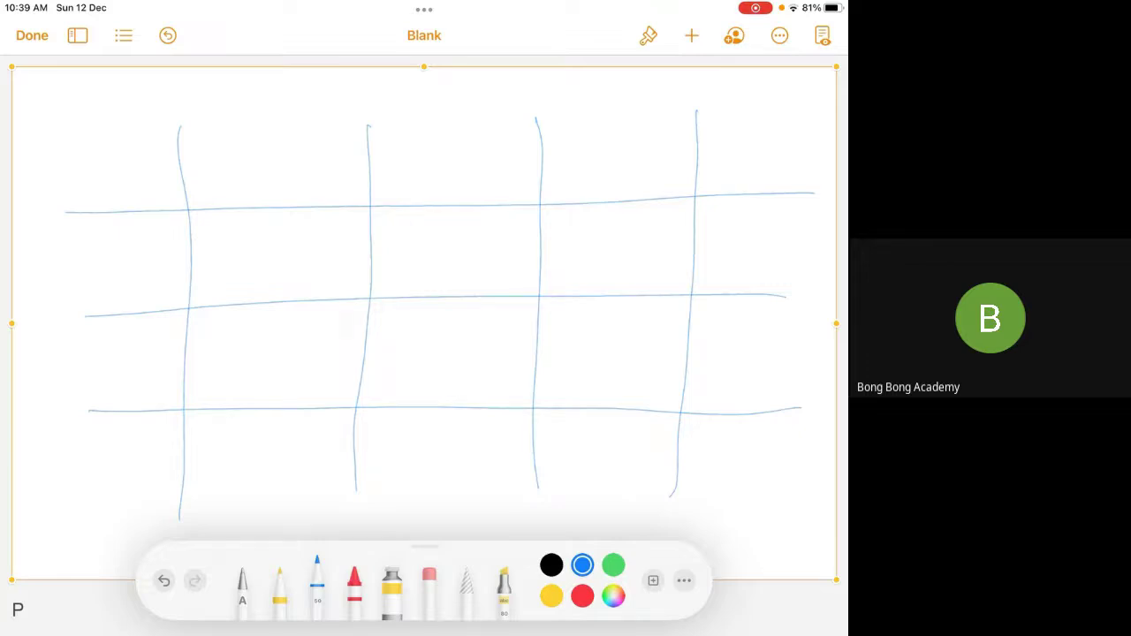
# Label the column headers Col0 through Col3
pyautogui.moveTo(241, 152); pyautogui.dragTo(232, 173)
pyautogui.moveTo(257, 161); pyautogui.dragTo(273, 173)
pyautogui.moveTo(284, 154); pyautogui.dragTo(283, 169)
pyautogui.moveTo(431, 150); pyautogui.dragTo(433, 173)
pyautogui.moveTo(448, 163); pyautogui.dragTo(460, 168)
pyautogui.moveTo(476, 154); pyautogui.dragTo(515, 173)
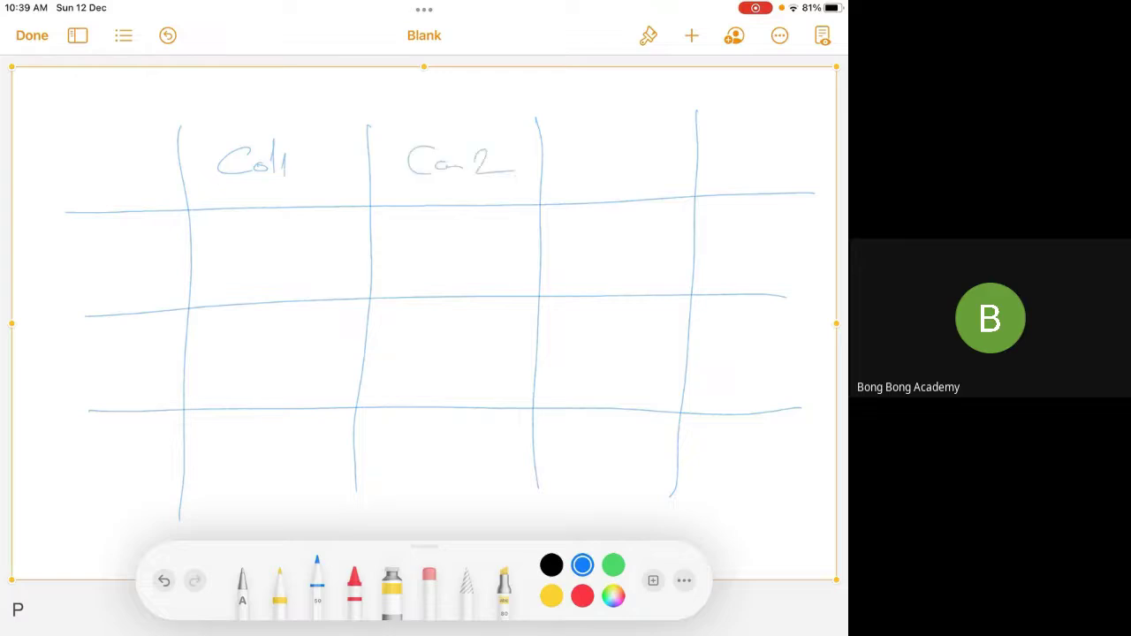
pyautogui.moveTo(594, 147); pyautogui.dragTo(585, 168)
pyautogui.moveTo(603, 159); pyautogui.dragTo(623, 164)
pyautogui.moveTo(639, 165); pyautogui.dragTo(660, 164)
pyautogui.moveTo(744, 141); pyautogui.dragTo(739, 175)
pyautogui.moveTo(80, 162); pyautogui.dragTo(86, 185)
pyautogui.moveTo(95, 176); pyautogui.dragTo(130, 186)
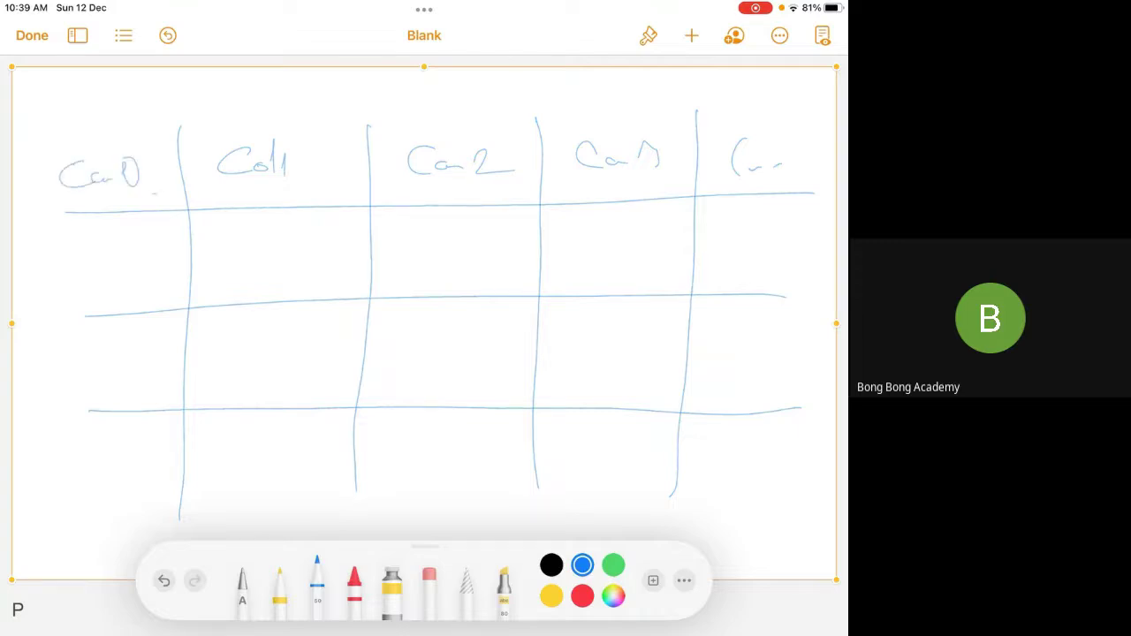
# Label rows Ro0, Ro1 and Ro2 and add extra row lines across the grid
pyautogui.moveTo(71, 260)
pyautogui.mouseDown()
pyautogui.moveTo(69, 280)
pyautogui.moveTo(97, 278)
pyautogui.mouseUp()
pyautogui.moveTo(108, 264); pyautogui.dragTo(107, 264)
pyautogui.moveTo(129, 258); pyautogui.dragTo(134, 273)
pyautogui.moveTo(71, 348); pyautogui.dragTo(71, 380)
pyautogui.moveTo(73, 350); pyautogui.dragTo(92, 375)
pyautogui.moveTo(101, 363); pyautogui.dragTo(110, 369)
pyautogui.moveTo(125, 341); pyautogui.dragTo(129, 366)
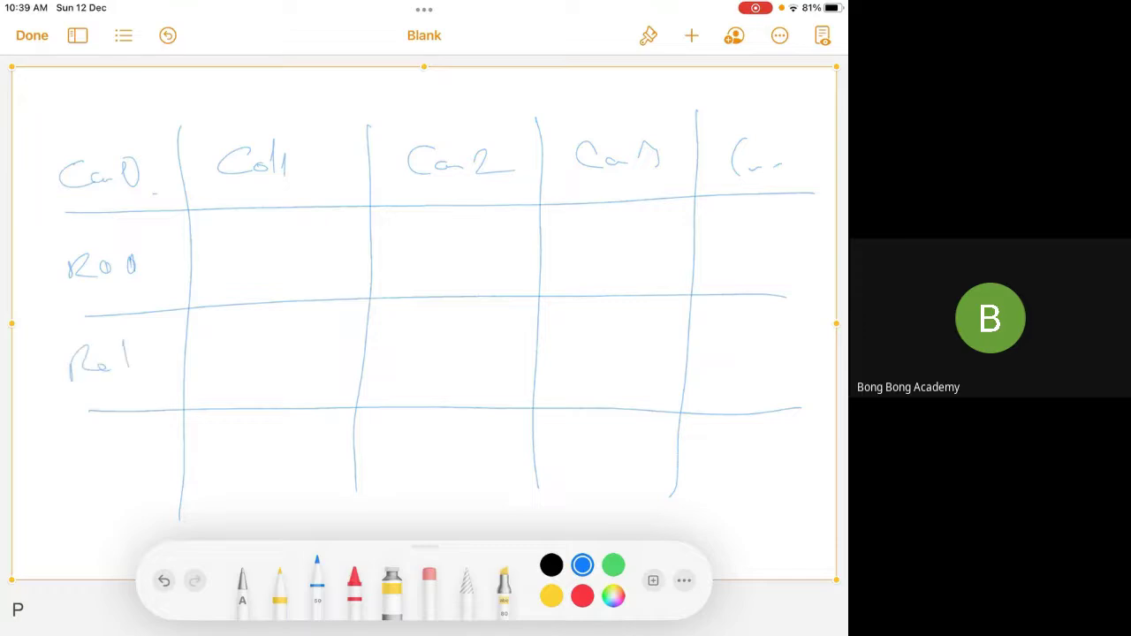
pyautogui.moveTo(64, 456); pyautogui.dragTo(62, 484)
pyautogui.moveTo(64, 459); pyautogui.dragTo(97, 474)
pyautogui.moveTo(99, 470); pyautogui.dragTo(127, 472)
pyautogui.moveTo(269, 259); pyautogui.dragTo(299, 257)
pyautogui.moveTo(486, 237); pyautogui.dragTo(831, 230)
pyautogui.moveTo(254, 347); pyautogui.dragTo(773, 337)
pyautogui.moveTo(231, 451); pyautogui.dragTo(718, 458)
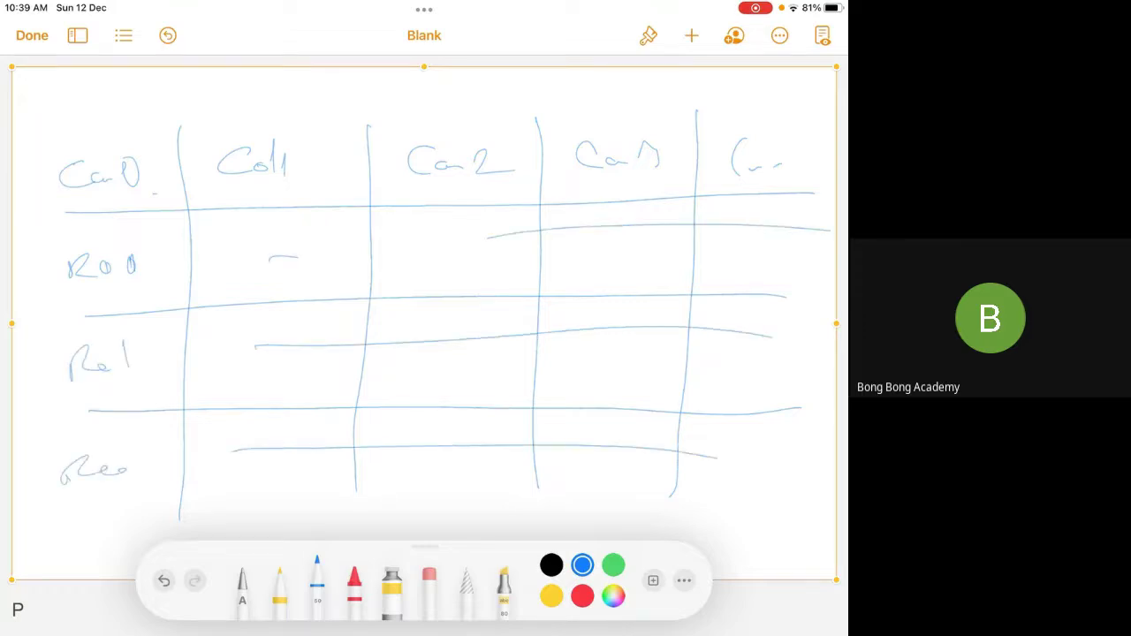
# Draw the table's top and left borders and write a circled 3 below it
pyautogui.moveTo(40, 115); pyautogui.dragTo(831, 107)
pyautogui.moveTo(68, 131)
pyautogui.mouseDown()
pyautogui.moveTo(49, 496)
pyautogui.moveTo(811, 491)
pyautogui.mouseUp()
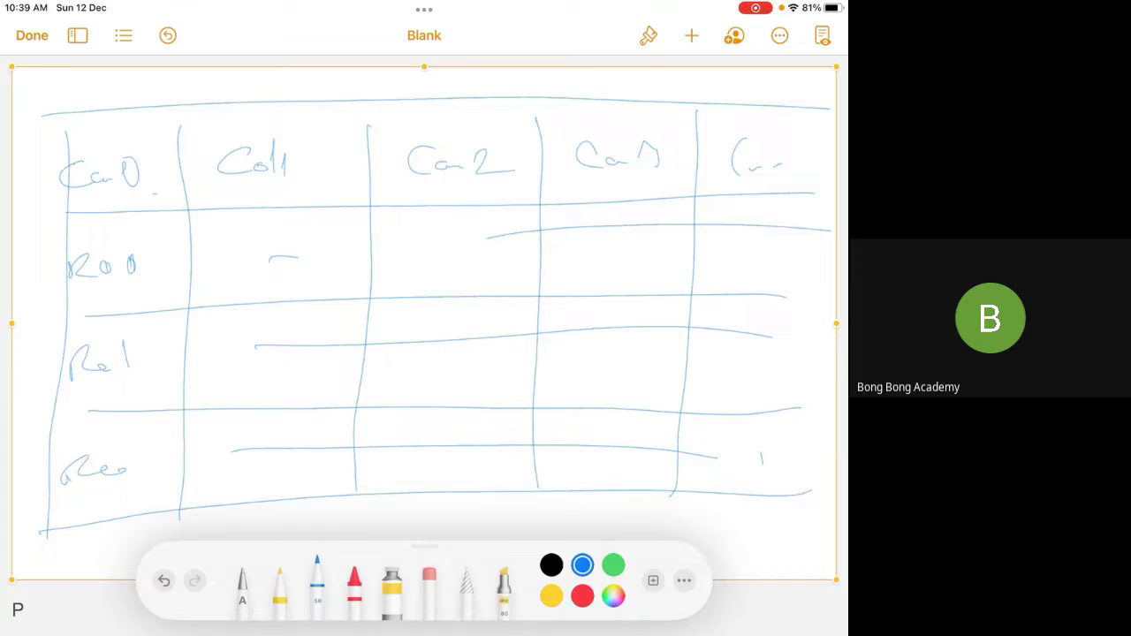
pyautogui.moveTo(424, 497); pyautogui.dragTo(423, 521)
pyautogui.moveTo(449, 482); pyautogui.dragTo(435, 479)
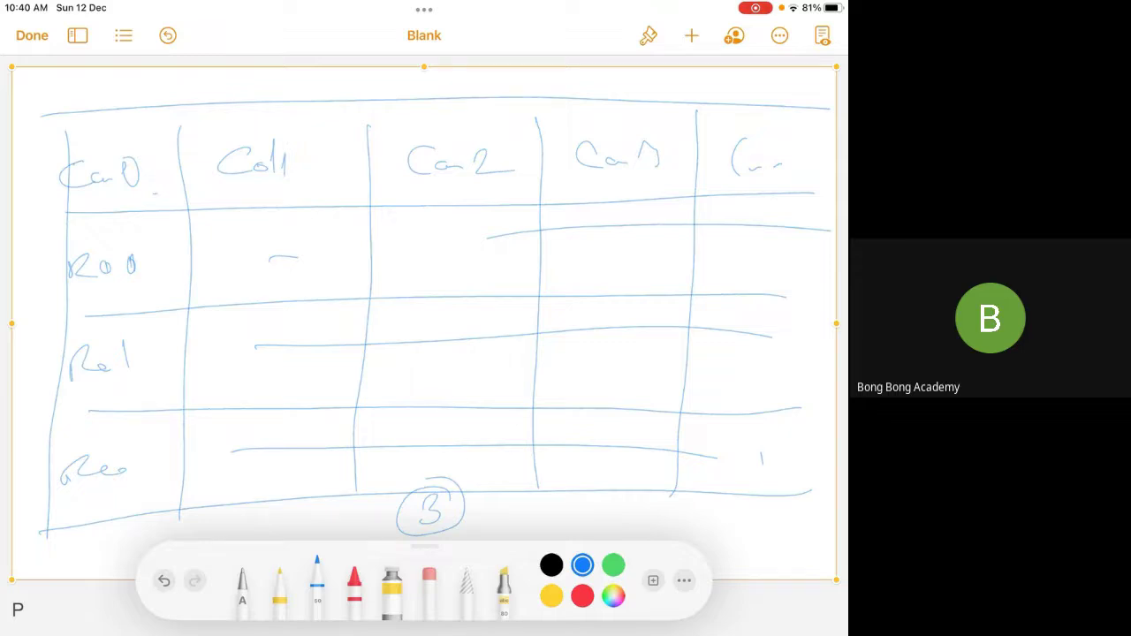
# Write 'Tabular' across the table, relabel the third column 'Amount', and add a row line
pyautogui.moveTo(348, 272)
pyautogui.mouseDown()
pyautogui.moveTo(226, 333)
pyautogui.moveTo(290, 364)
pyautogui.moveTo(409, 300)
pyautogui.moveTo(509, 287)
pyautogui.mouseUp()
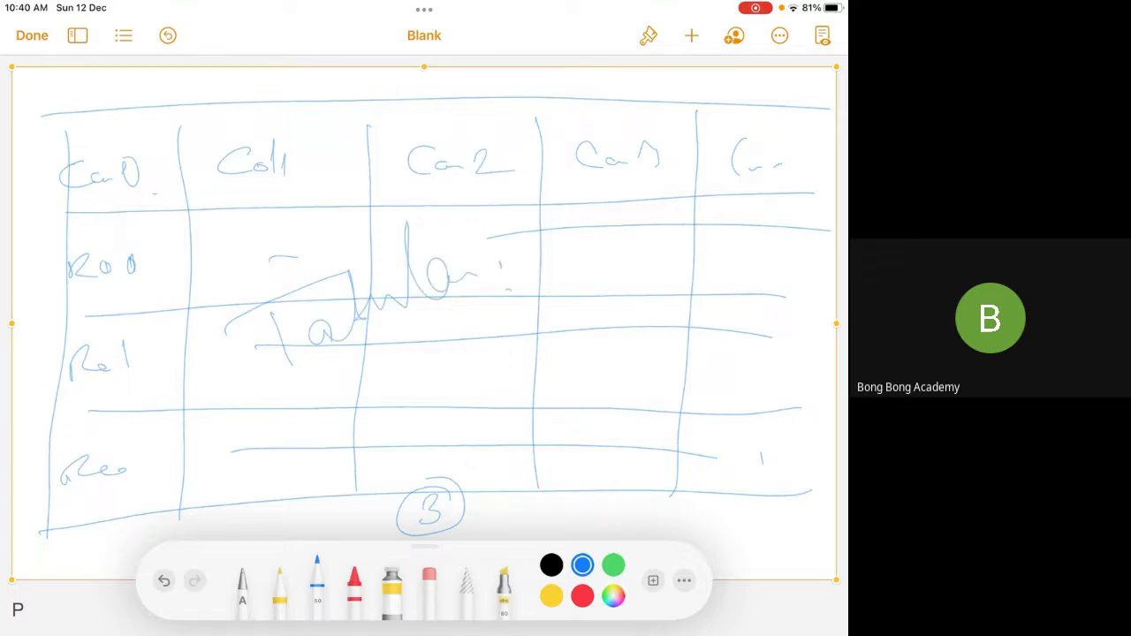
pyautogui.moveTo(562, 124)
pyautogui.mouseDown()
pyautogui.moveTo(579, 115)
pyautogui.moveTo(585, 89)
pyautogui.moveTo(631, 112)
pyautogui.mouseUp()
pyautogui.moveTo(569, 179)
pyautogui.mouseDown()
pyautogui.moveTo(579, 143)
pyautogui.moveTo(597, 180)
pyautogui.moveTo(613, 164)
pyautogui.moveTo(659, 168)
pyautogui.mouseUp()
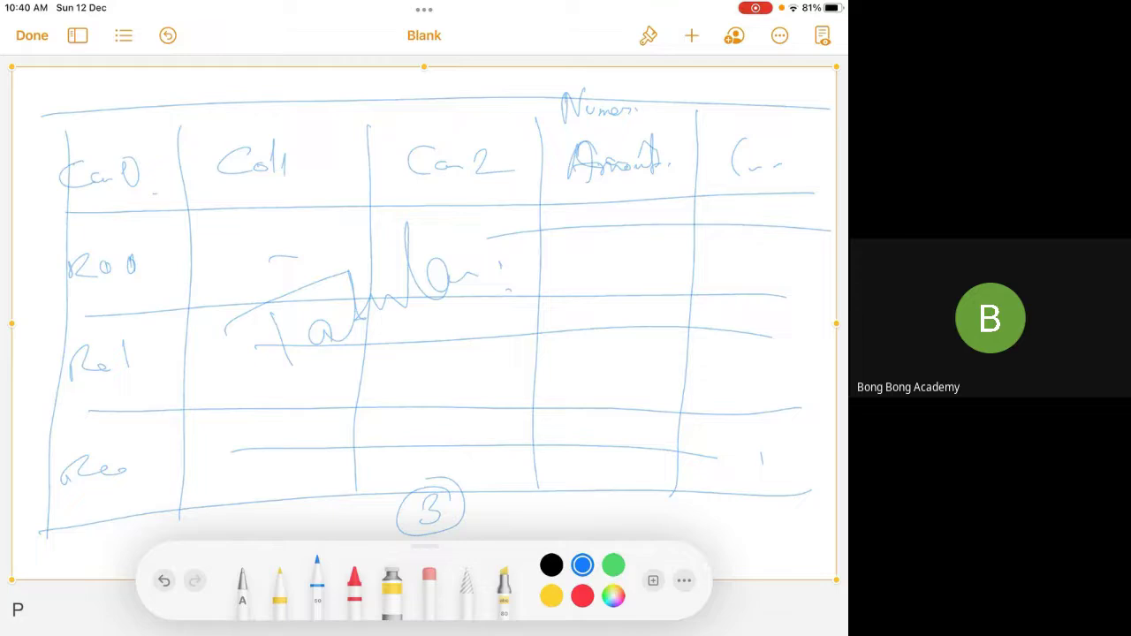
pyautogui.moveTo(532, 237); pyautogui.dragTo(697, 224)
# Fill the Amount column with 100, 200, 300, 400 and 500
pyautogui.moveTo(593, 210); pyautogui.dragTo(592, 223)
pyautogui.moveTo(603, 216); pyautogui.dragTo(633, 209)
pyautogui.moveTo(599, 255); pyautogui.dragTo(611, 264)
pyautogui.moveTo(614, 258); pyautogui.dragTo(637, 257)
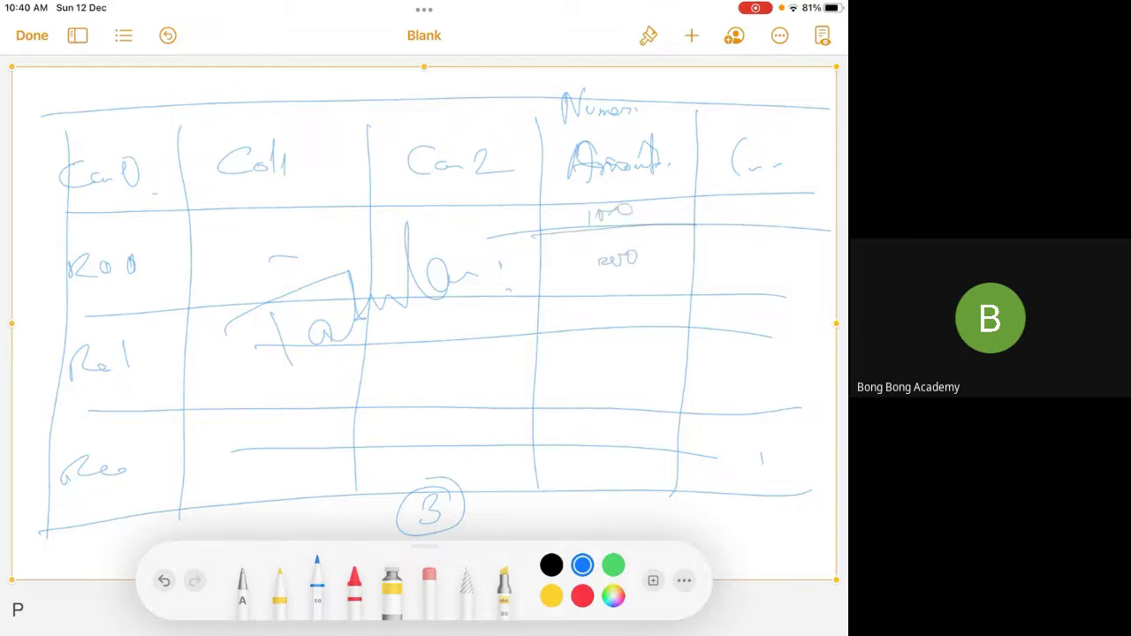
pyautogui.moveTo(597, 309); pyautogui.dragTo(610, 329)
pyautogui.moveTo(613, 320); pyautogui.dragTo(651, 318)
pyautogui.moveTo(606, 360)
pyautogui.mouseDown()
pyautogui.moveTo(590, 375)
pyautogui.moveTo(636, 363)
pyautogui.mouseUp()
pyautogui.moveTo(608, 422); pyautogui.dragTo(594, 454)
pyautogui.moveTo(617, 432); pyautogui.dragTo(648, 425)
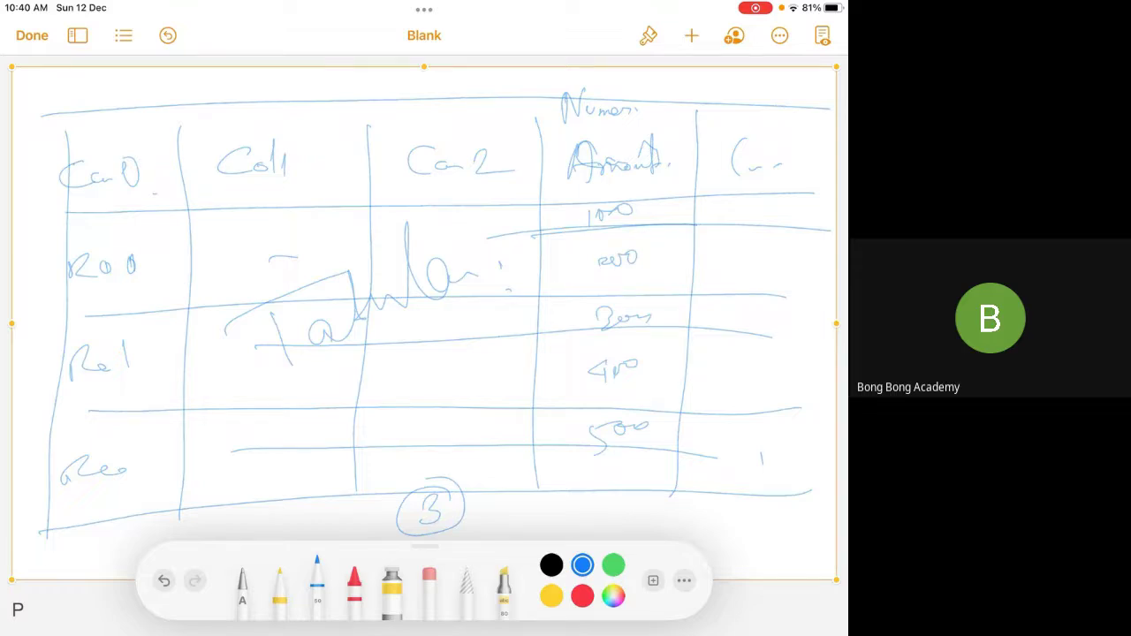
# Write 'Var A' in the Row 0 cell under Col1
pyautogui.moveTo(226, 241); pyautogui.dragTo(292, 256)
pyautogui.moveTo(301, 265); pyautogui.dragTo(318, 228)
pyautogui.moveTo(301, 256); pyautogui.dragTo(340, 249)
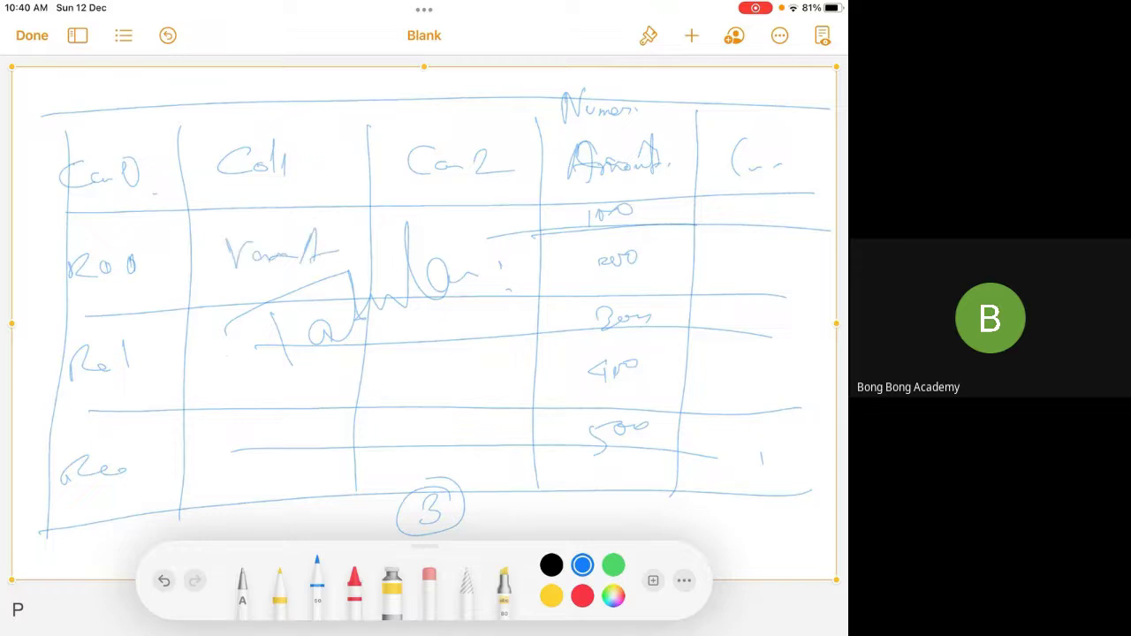
# Write 'Var B' in Row 1 and 'Var A' in Row 2 under Col1
pyautogui.moveTo(216, 343); pyautogui.dragTo(241, 343)
pyautogui.moveTo(237, 371); pyautogui.dragTo(279, 364)
pyautogui.moveTo(296, 361); pyautogui.dragTo(311, 382)
pyautogui.moveTo(212, 435)
pyautogui.mouseDown()
pyautogui.moveTo(216, 454)
pyautogui.moveTo(249, 433)
pyautogui.mouseUp()
pyautogui.moveTo(239, 452)
pyautogui.mouseDown()
pyautogui.moveTo(255, 465)
pyautogui.moveTo(295, 447)
pyautogui.mouseUp()
pyautogui.moveTo(281, 425); pyautogui.dragTo(309, 473)
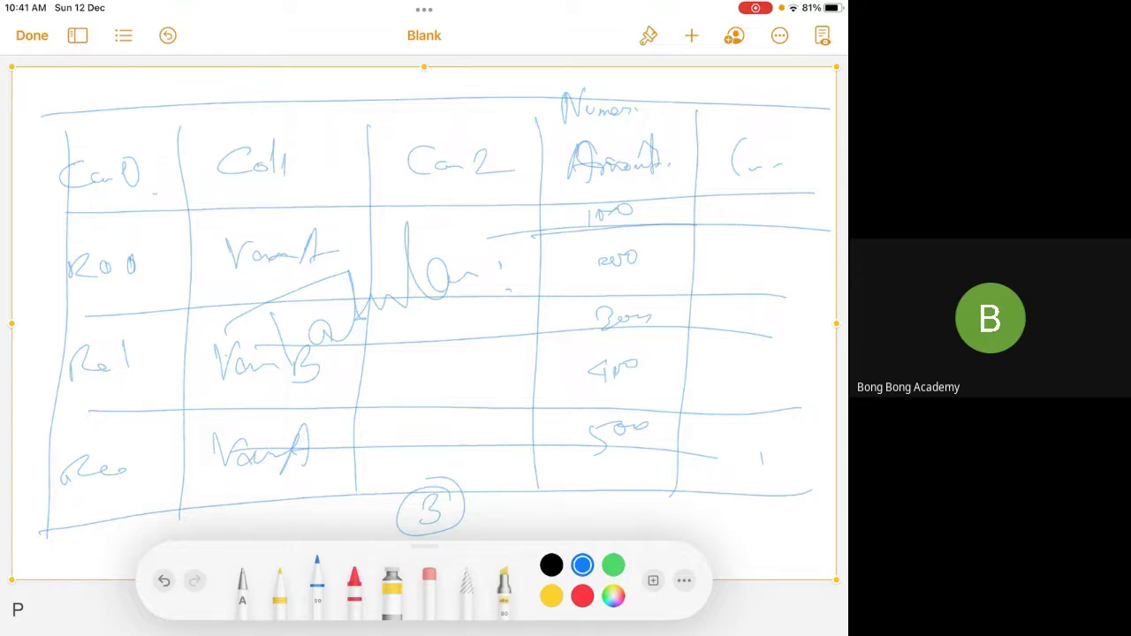
# Draw a down arrow above Col1 and circle 100, 300 and 500 in the Amount column
pyautogui.moveTo(324, 79); pyautogui.dragTo(324, 139)
pyautogui.moveTo(314, 122)
pyautogui.mouseDown()
pyautogui.moveTo(336, 122)
pyautogui.moveTo(323, 141)
pyautogui.mouseUp()
pyautogui.moveTo(312, 117)
pyautogui.mouseDown()
pyautogui.moveTo(335, 120)
pyautogui.moveTo(324, 137)
pyautogui.mouseUp()
pyautogui.moveTo(636, 200); pyautogui.dragTo(651, 205)
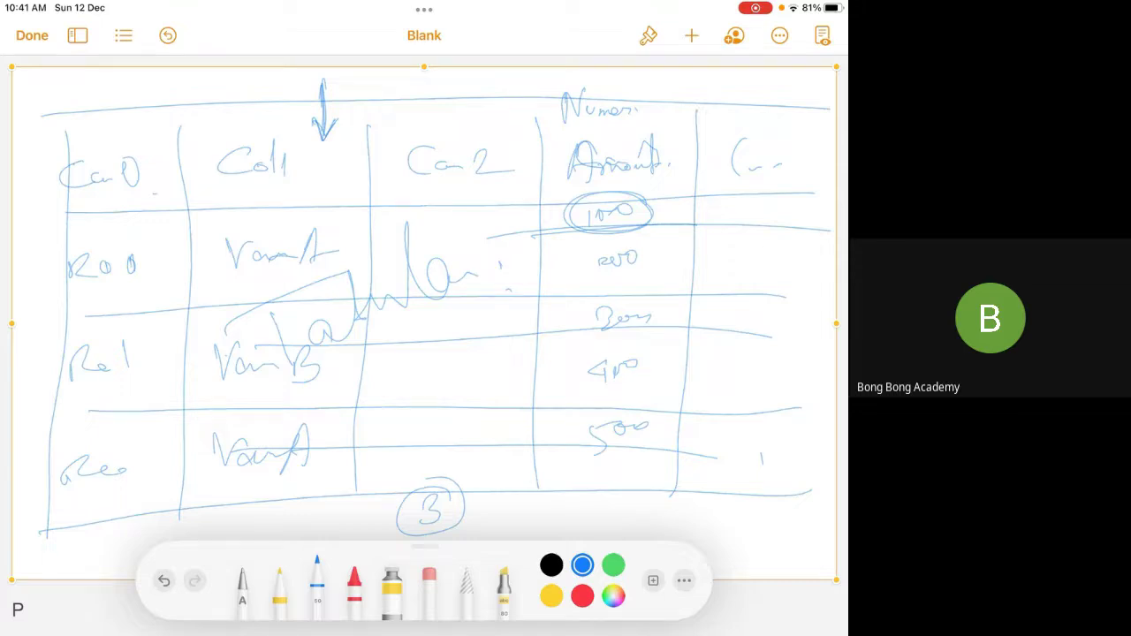
pyautogui.hscroll(1, 424, 318)
pyautogui.moveTo(661, 311); pyautogui.dragTo(665, 315)
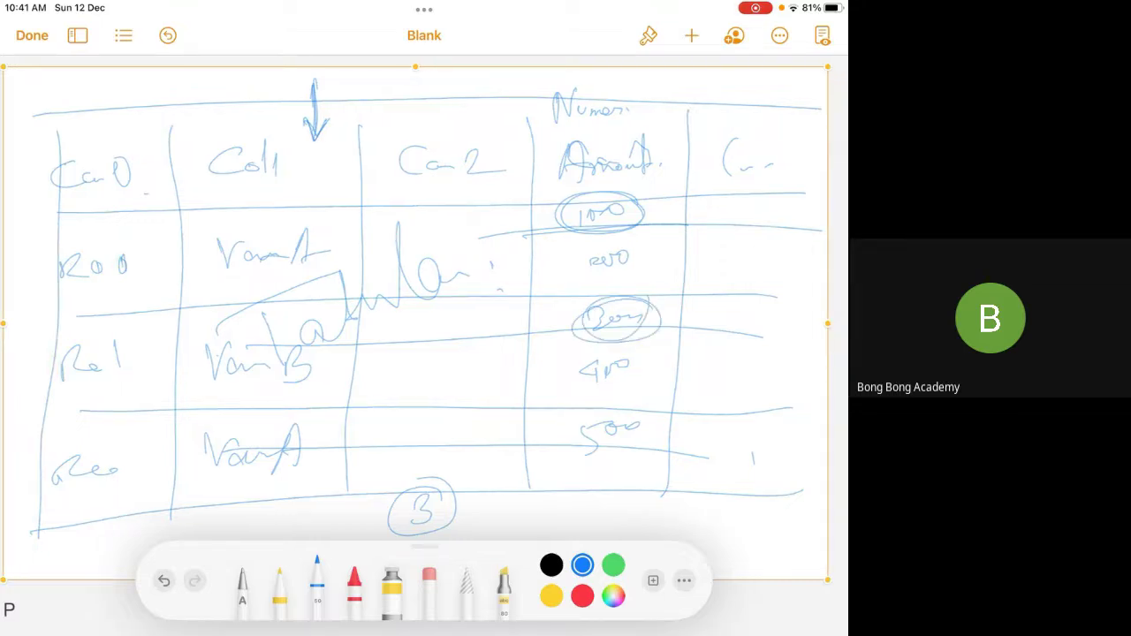
pyautogui.moveTo(269, 476); pyautogui.dragTo(297, 424)
pyautogui.moveTo(653, 408); pyautogui.dragTo(656, 412)
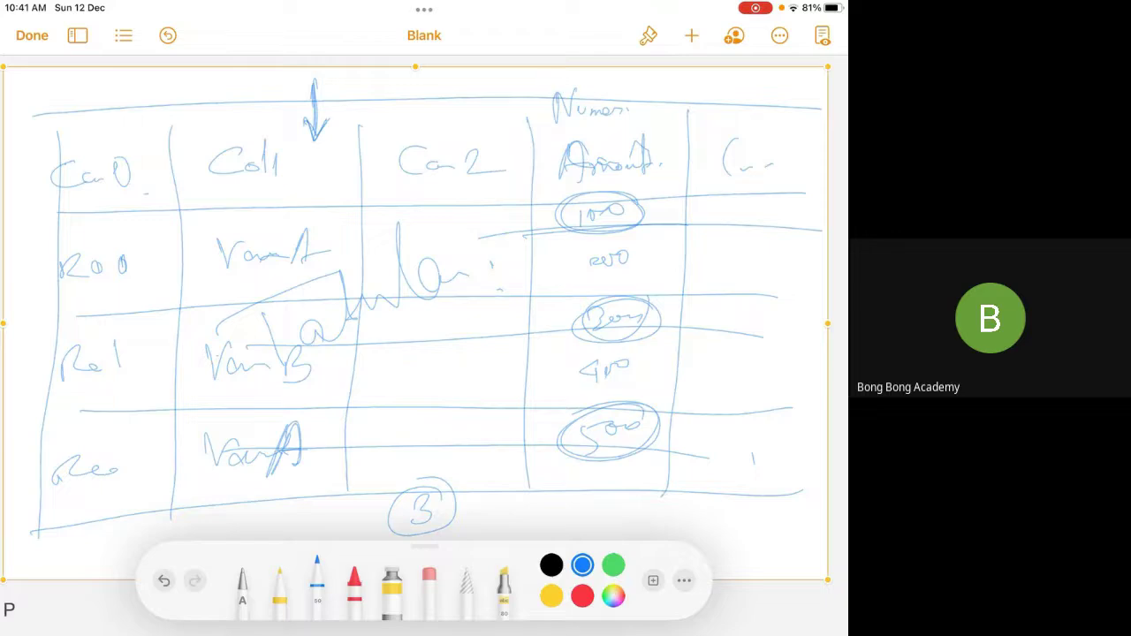
# Delete the table sketch and insert a new blank drawing on the page
pyautogui.click(579, 265)
pyautogui.click(614, 38)
pyautogui.click(691, 35)
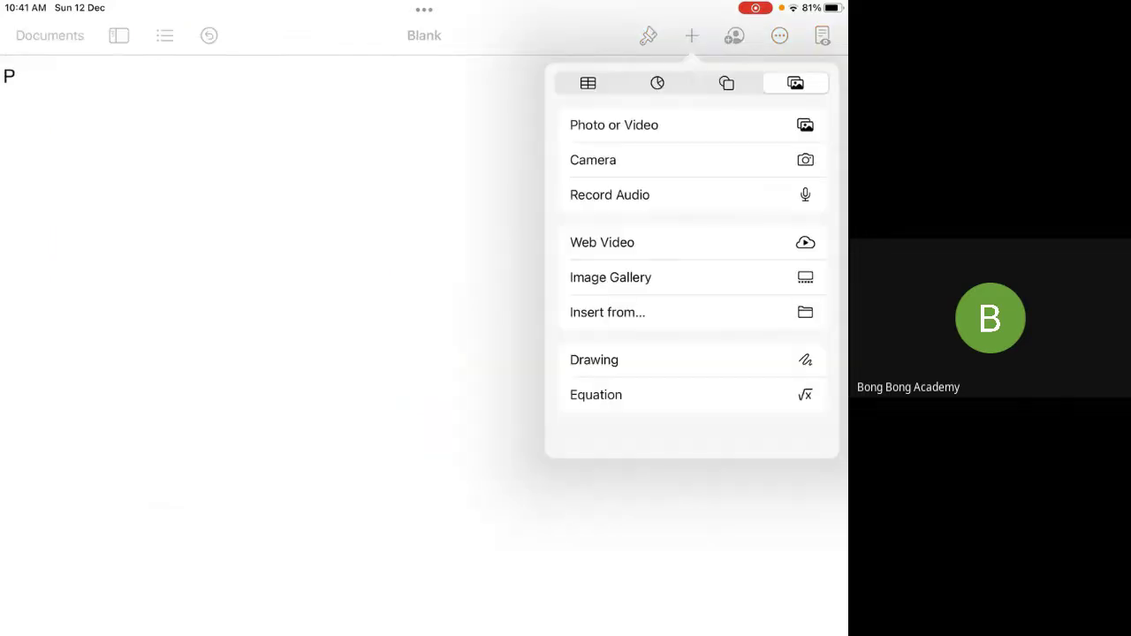
pyautogui.click(594, 360)
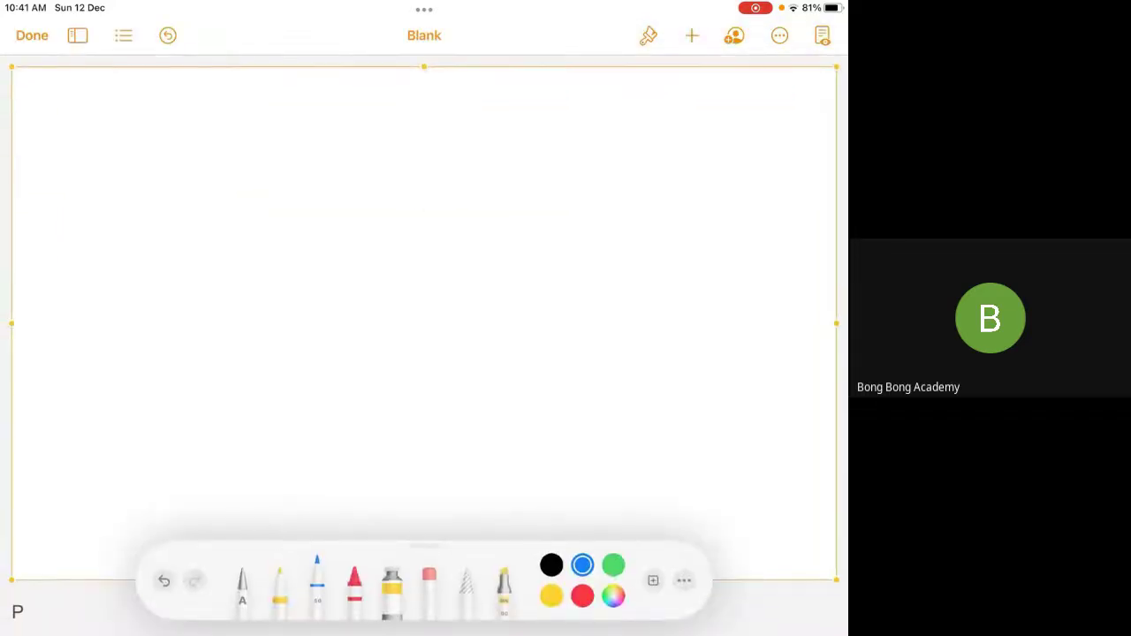
# Write Value A, divide the drawing into quadrants, and write 600 labelled as a sum
pyautogui.moveTo(137, 183)
pyautogui.mouseDown()
pyautogui.moveTo(140, 202)
pyautogui.moveTo(182, 183)
pyautogui.moveTo(193, 215)
pyautogui.moveTo(210, 217)
pyautogui.mouseUp()
pyautogui.moveTo(218, 203); pyautogui.dragTo(249, 208)
pyautogui.moveTo(281, 218); pyautogui.dragTo(311, 166)
pyautogui.moveTo(311, 166); pyautogui.dragTo(316, 218)
pyautogui.moveTo(286, 200); pyautogui.dragTo(329, 195)
pyautogui.moveTo(397, 143); pyautogui.dragTo(411, 469)
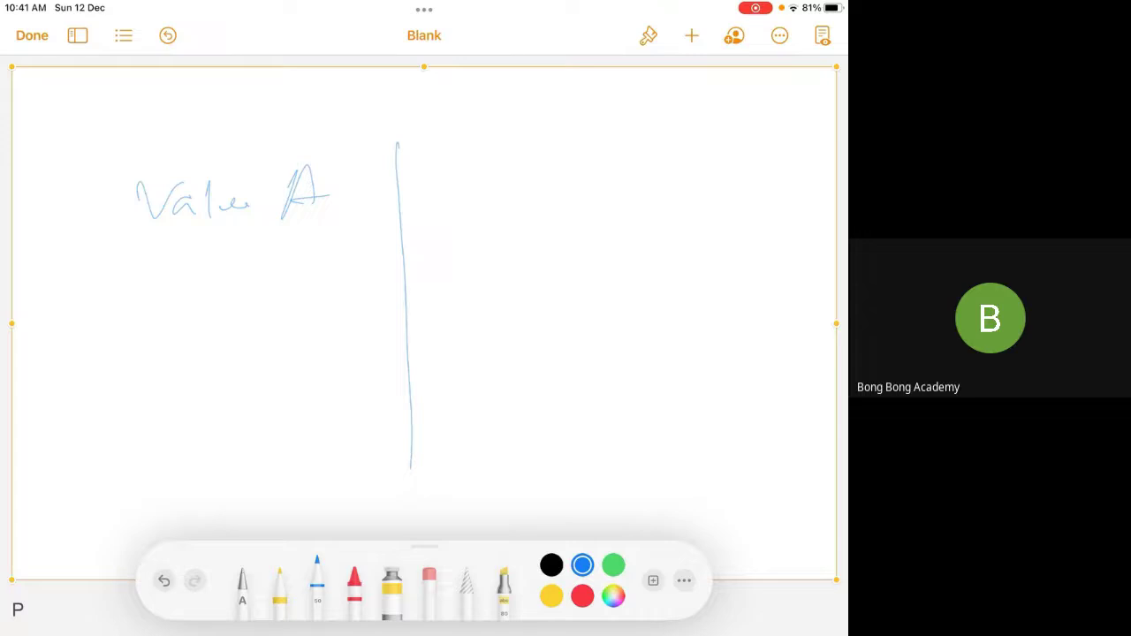
pyautogui.moveTo(466, 159); pyautogui.dragTo(455, 197)
pyautogui.moveTo(492, 177); pyautogui.dragTo(490, 178)
pyautogui.moveTo(524, 173); pyautogui.dragTo(522, 175)
pyautogui.moveTo(146, 285); pyautogui.dragTo(723, 272)
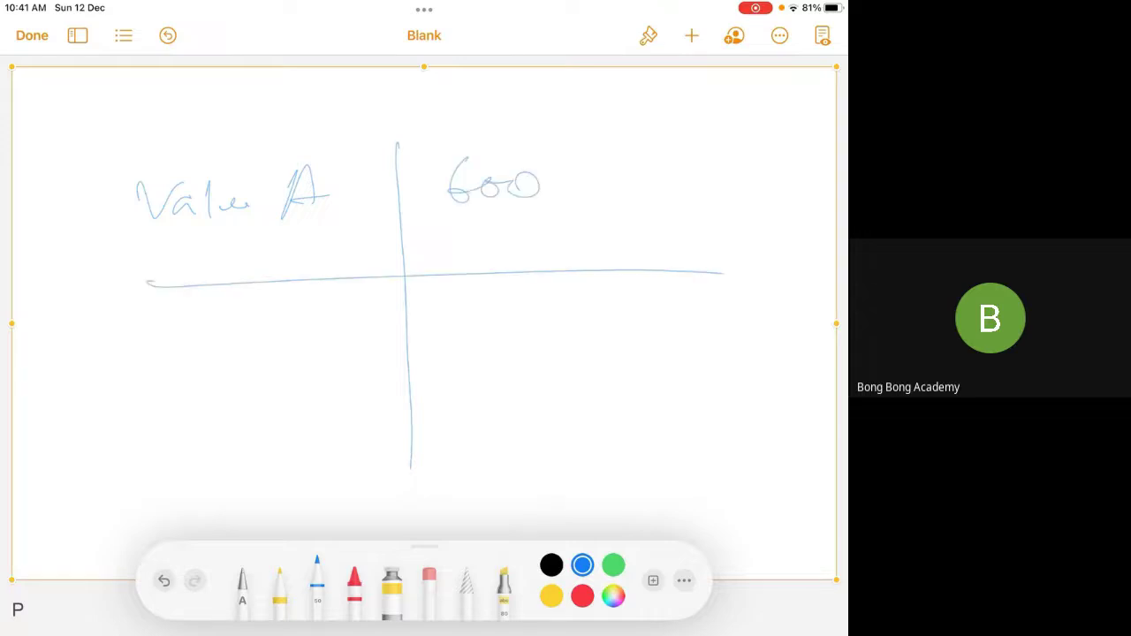
pyautogui.moveTo(427, 130); pyautogui.dragTo(408, 164)
pyautogui.moveTo(428, 152); pyautogui.dragTo(466, 141)
# Write Va B in the lower-left quadrant with a sum of 300 beside it
pyautogui.moveTo(139, 350)
pyautogui.mouseDown()
pyautogui.moveTo(198, 349)
pyautogui.moveTo(218, 363)
pyautogui.mouseUp()
pyautogui.moveTo(267, 334); pyautogui.dragTo(261, 380)
pyautogui.moveTo(271, 331); pyautogui.dragTo(264, 382)
pyautogui.moveTo(433, 300)
pyautogui.mouseDown()
pyautogui.moveTo(428, 325)
pyautogui.moveTo(464, 311)
pyautogui.moveTo(498, 356)
pyautogui.moveTo(540, 328)
pyautogui.mouseUp()
pyautogui.moveTo(566, 324); pyautogui.dragTo(564, 324)
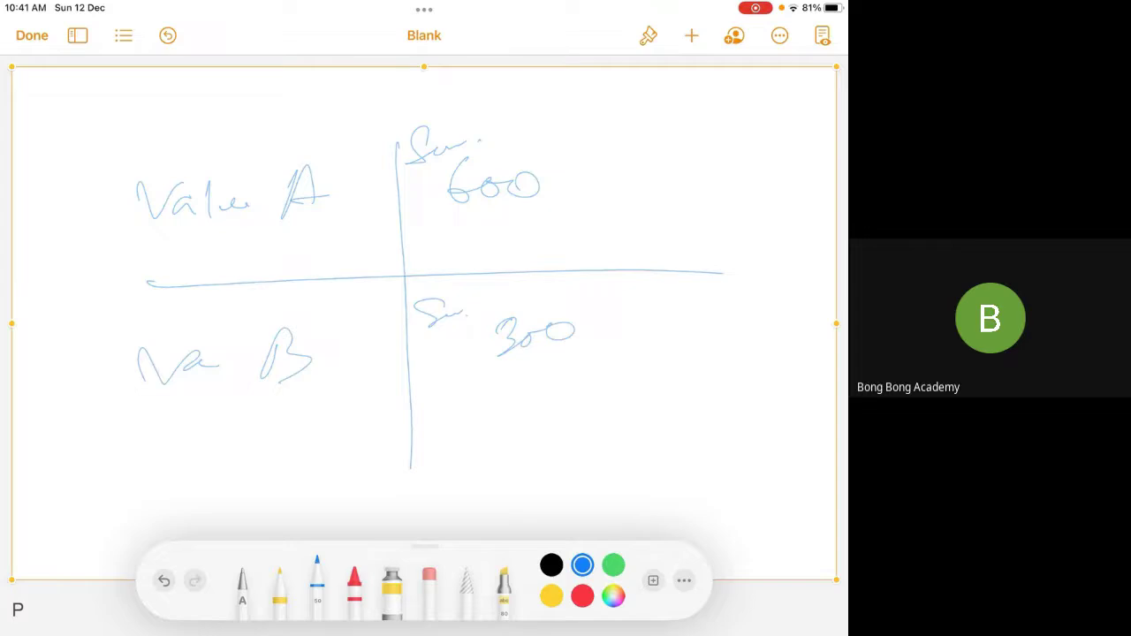
# Circle Value A and the 600 sum, and frame the whole diagram
pyautogui.moveTo(52, 174)
pyautogui.mouseDown()
pyautogui.moveTo(265, 108)
pyautogui.moveTo(349, 130)
pyautogui.mouseUp()
pyautogui.moveTo(602, 137)
pyautogui.mouseDown()
pyautogui.moveTo(415, 181)
pyautogui.moveTo(619, 115)
pyautogui.mouseUp()
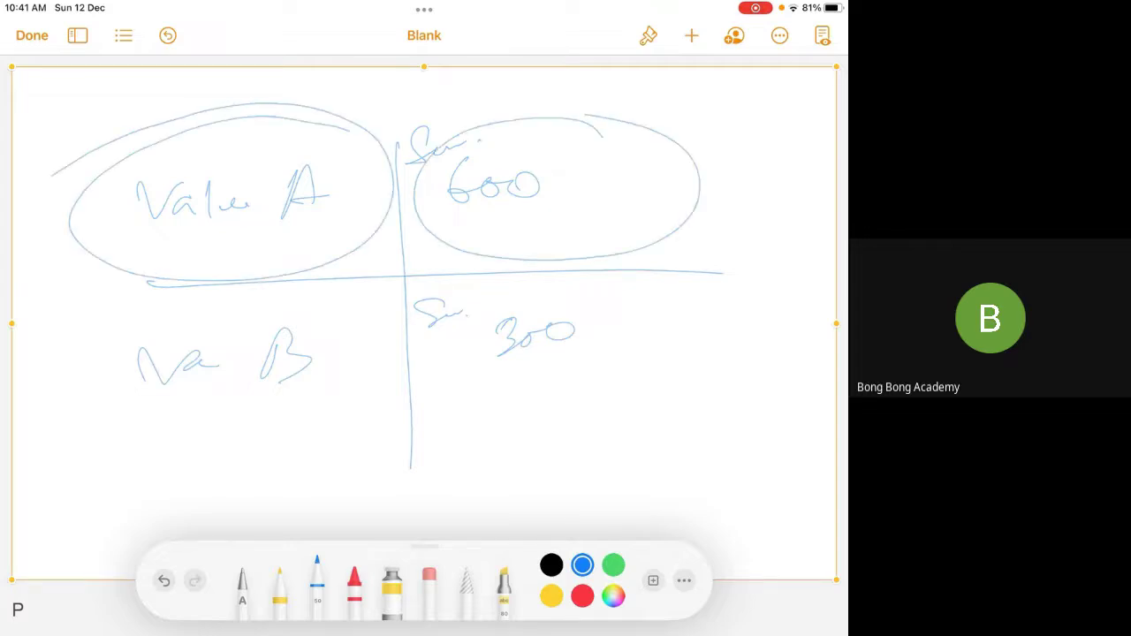
pyautogui.moveTo(424, 142); pyautogui.dragTo(528, 112)
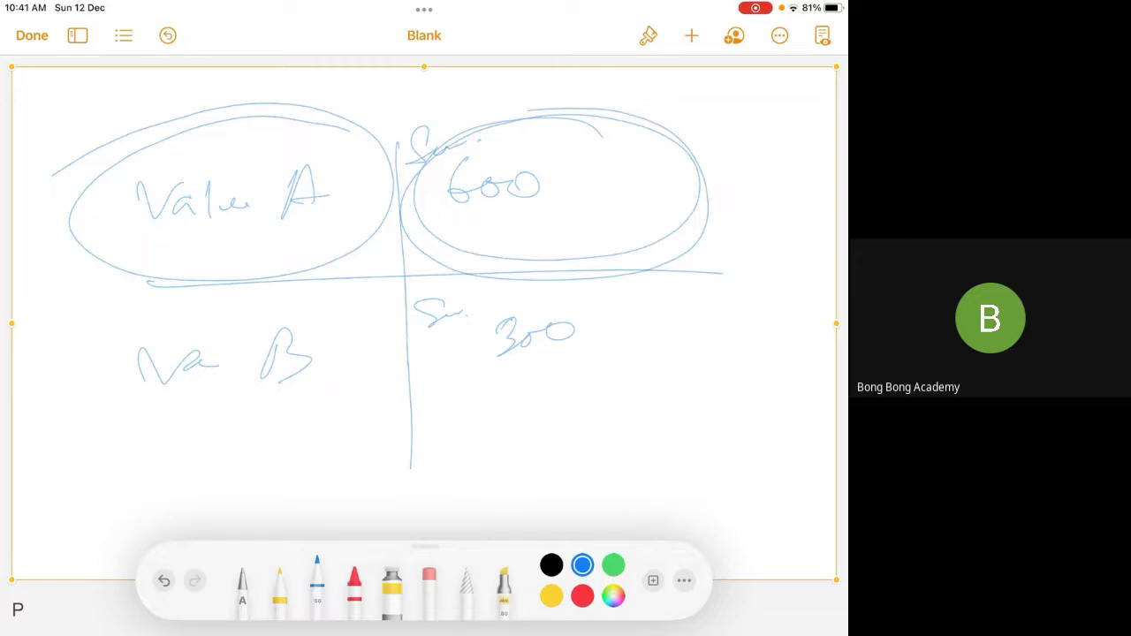
pyautogui.moveTo(80, 108)
pyautogui.mouseDown()
pyautogui.moveTo(53, 482)
pyautogui.moveTo(555, 451)
pyautogui.moveTo(796, 140)
pyautogui.moveTo(64, 115)
pyautogui.mouseUp()
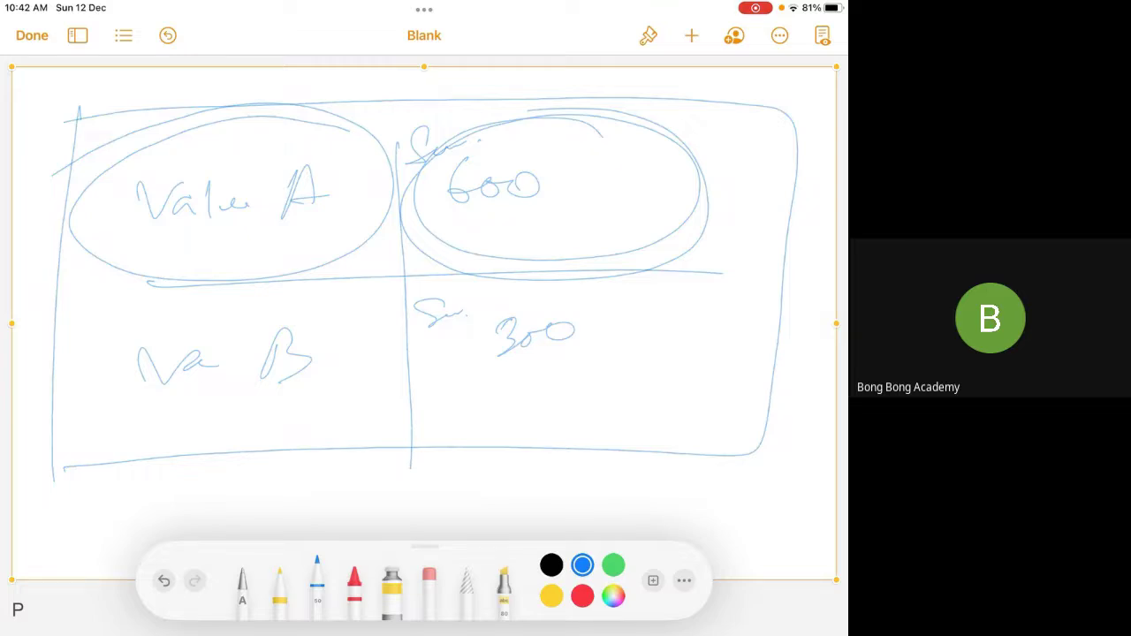
# Add arrows pointing at the 600 circle, Value A and Va B, and write Summary below
pyautogui.moveTo(554, 79)
pyautogui.mouseDown()
pyautogui.moveTo(558, 118)
pyautogui.moveTo(577, 97)
pyautogui.mouseUp()
pyautogui.moveTo(247, 76)
pyautogui.mouseDown()
pyautogui.moveTo(248, 143)
pyautogui.moveTo(269, 110)
pyautogui.mouseUp()
pyautogui.moveTo(30, 230); pyautogui.dragTo(146, 213)
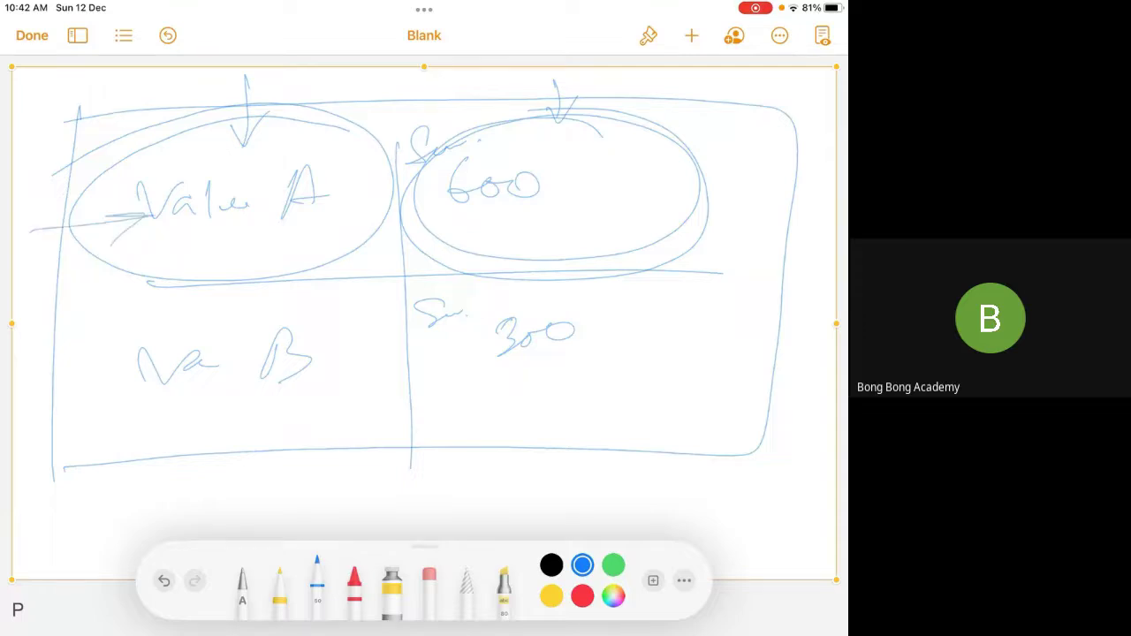
pyautogui.moveTo(46, 360); pyautogui.dragTo(155, 358)
pyautogui.moveTo(30, 458); pyautogui.dragTo(146, 455)
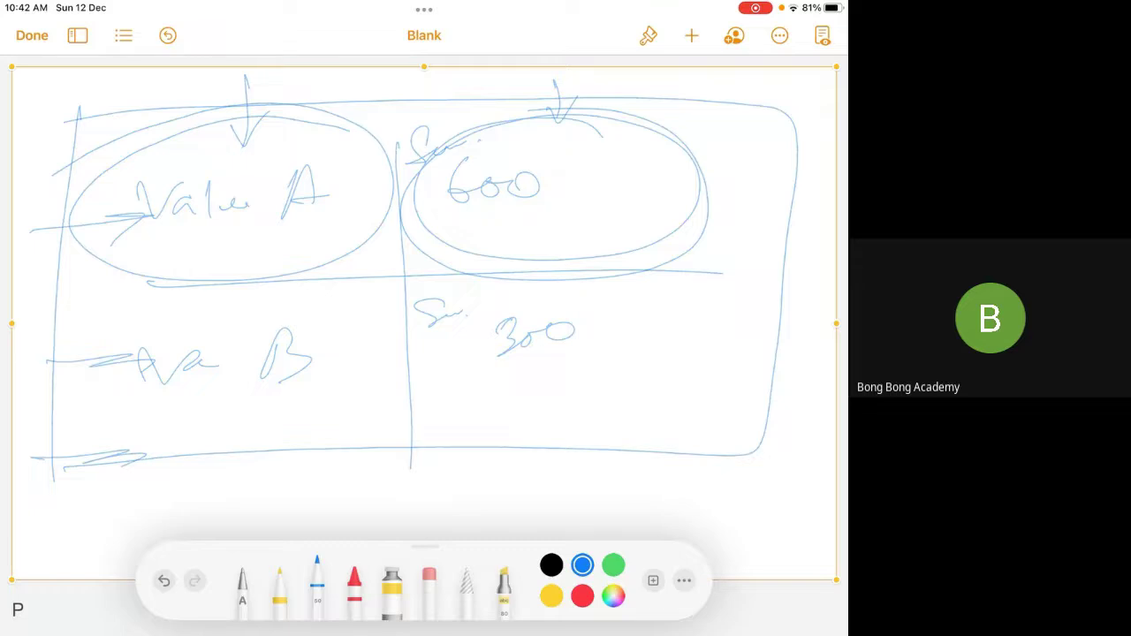
pyautogui.moveTo(357, 468)
pyautogui.mouseDown()
pyautogui.moveTo(349, 482)
pyautogui.moveTo(374, 497)
pyautogui.moveTo(419, 492)
pyautogui.moveTo(453, 516)
pyautogui.mouseUp()
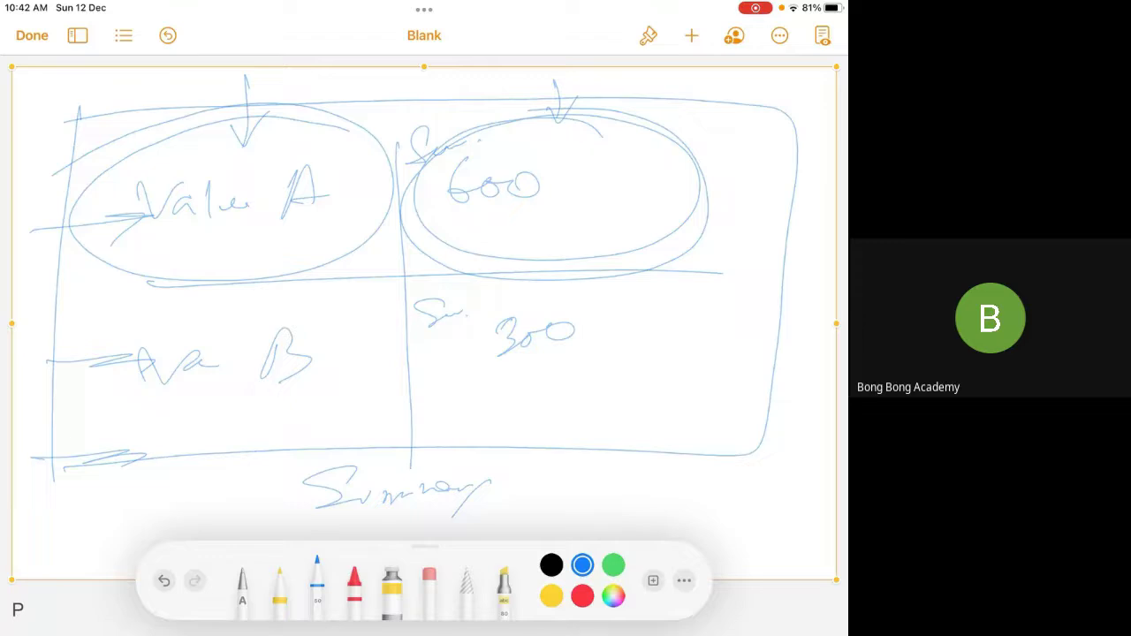
# Replace the summary drawing with a new blank drawing
pyautogui.click(601, 88)
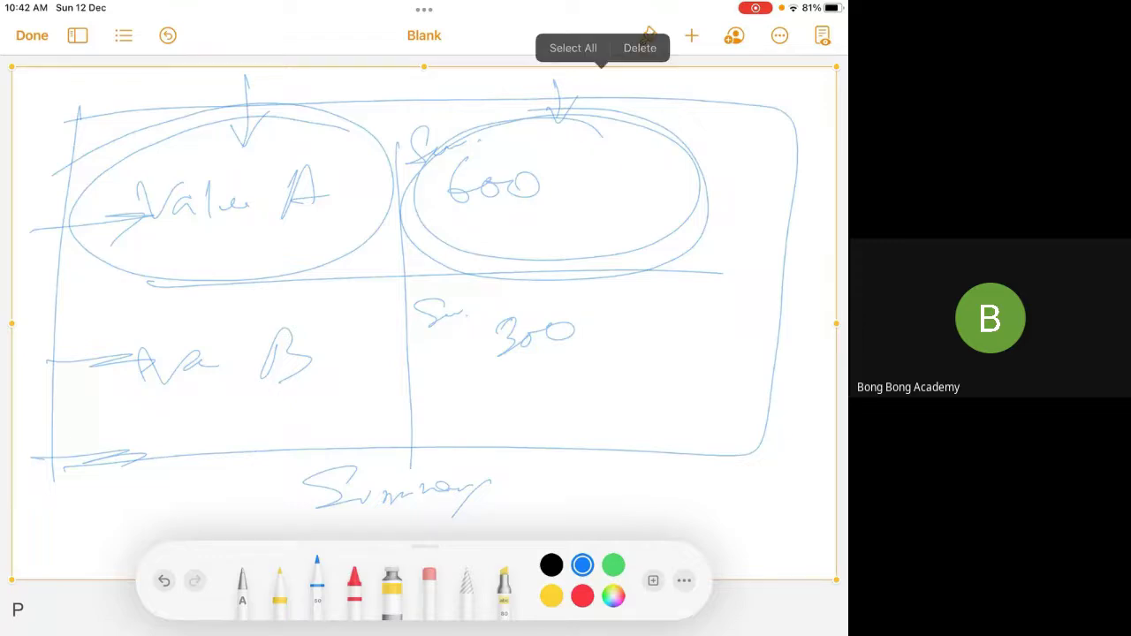
pyautogui.click(639, 47)
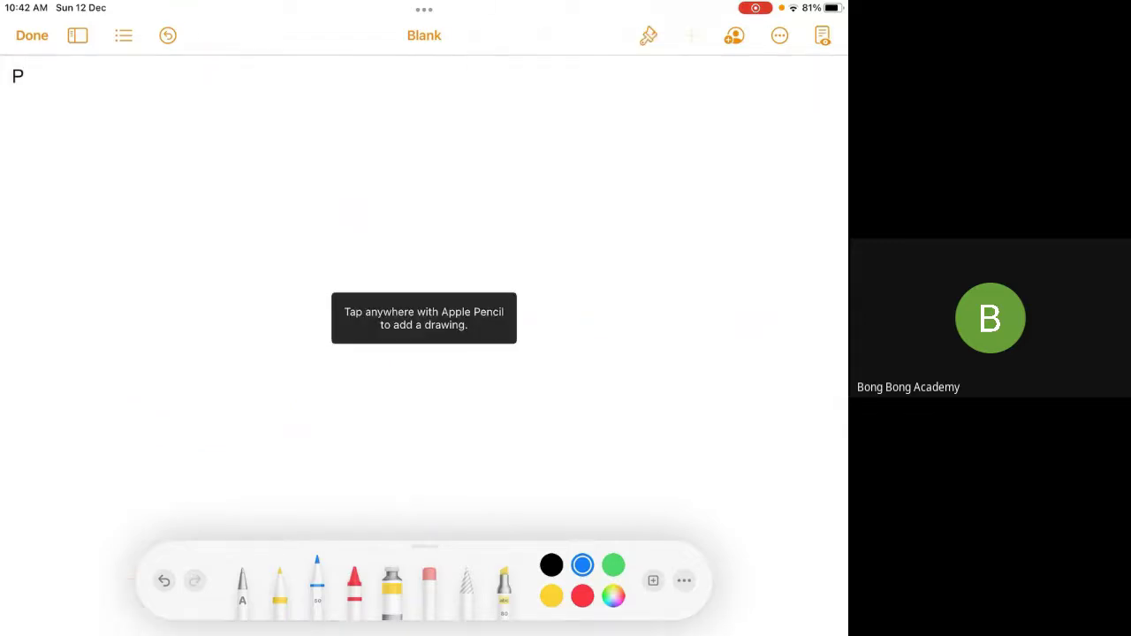
pyautogui.click(692, 36)
pyautogui.click(594, 360)
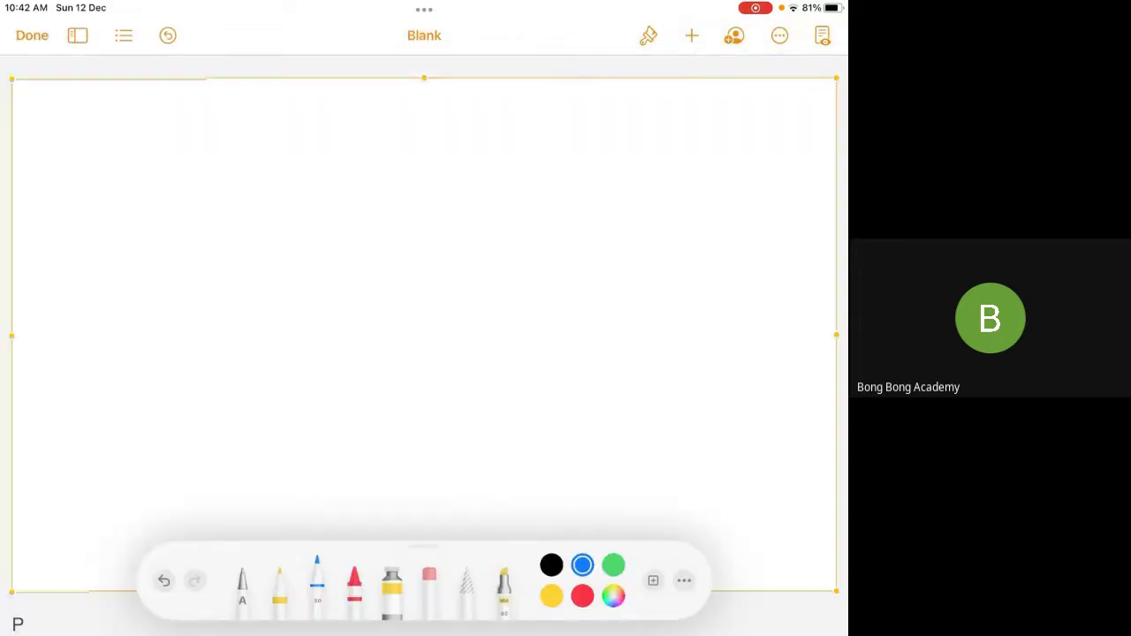
# Sketch a table outline with row lines and column dividers
pyautogui.moveTo(167, 150)
pyautogui.mouseDown()
pyautogui.moveTo(177, 526)
pyautogui.moveTo(730, 491)
pyautogui.moveTo(235, 125)
pyautogui.moveTo(747, 107)
pyautogui.moveTo(732, 484)
pyautogui.mouseUp()
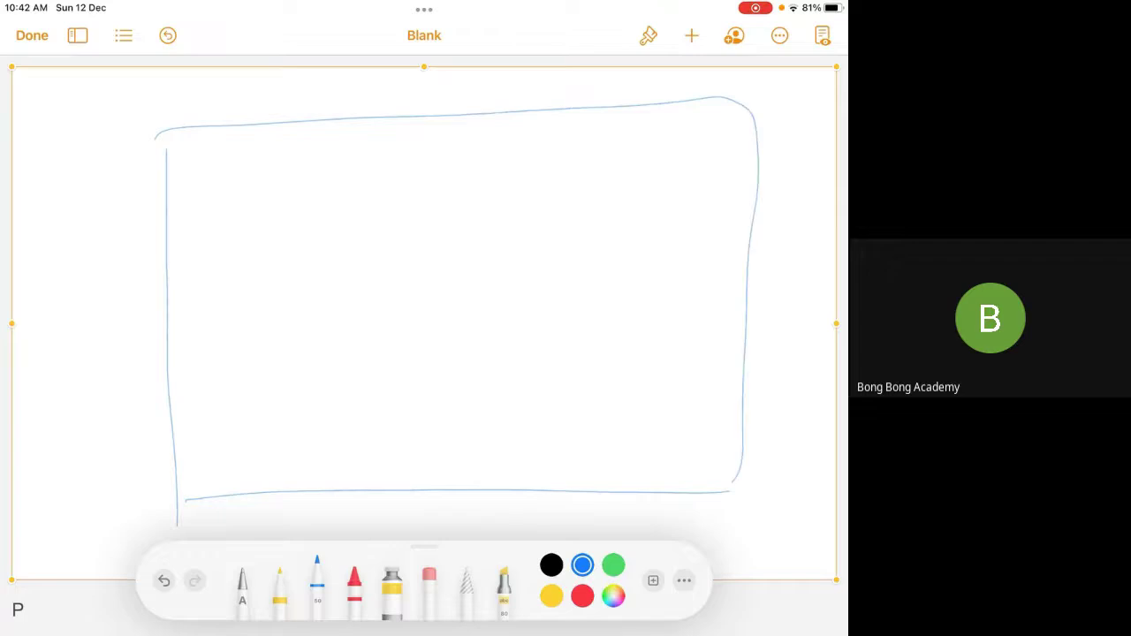
pyautogui.moveTo(179, 205); pyautogui.dragTo(789, 189)
pyautogui.moveTo(157, 281); pyautogui.dragTo(769, 270)
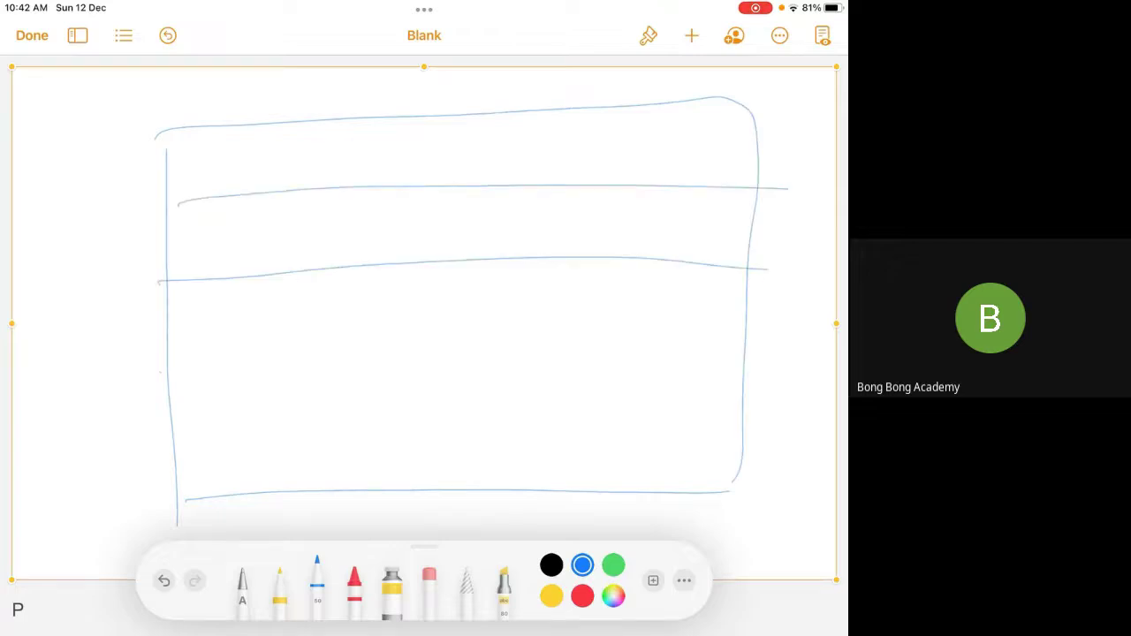
pyautogui.moveTo(156, 373); pyautogui.dragTo(758, 354)
pyautogui.moveTo(147, 438); pyautogui.dragTo(789, 432)
pyautogui.moveTo(278, 129); pyautogui.dragTo(304, 483)
pyautogui.moveTo(425, 117); pyautogui.dragTo(419, 498)
pyautogui.moveTo(554, 103); pyautogui.dragTo(544, 497)
pyautogui.moveTo(666, 100); pyautogui.dragTo(645, 522)
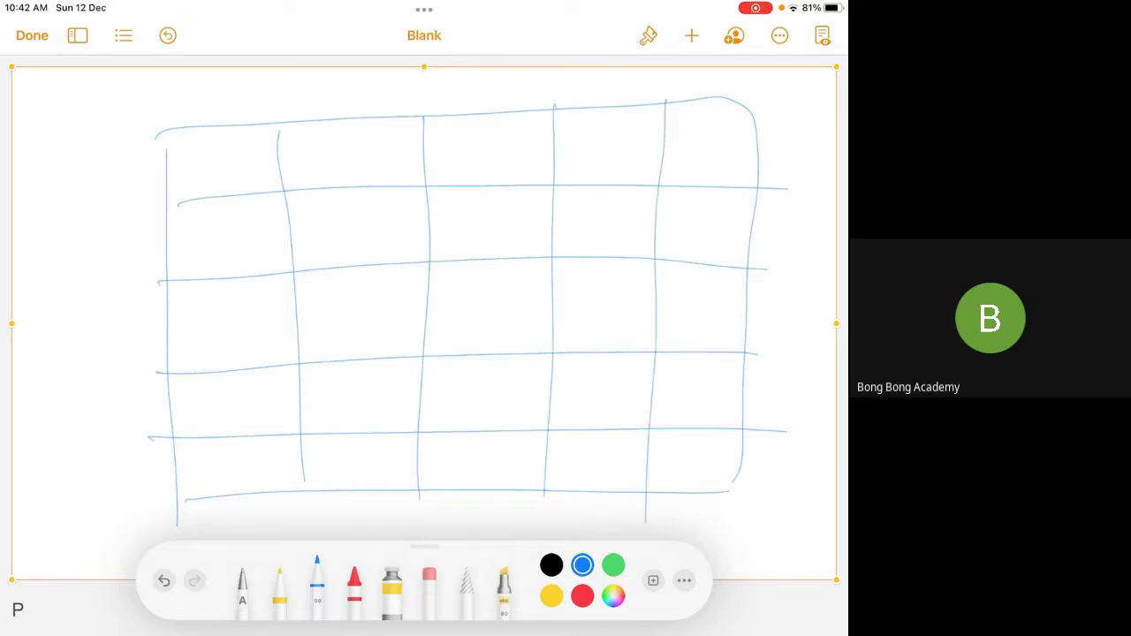
# Label the first two rows and write 100, 200 and 300 down the fourth column
pyautogui.moveTo(199, 150)
pyautogui.mouseDown()
pyautogui.moveTo(213, 166)
pyautogui.moveTo(242, 152)
pyautogui.mouseUp()
pyautogui.moveTo(191, 235); pyautogui.dragTo(221, 255)
pyautogui.moveTo(240, 237); pyautogui.dragTo(276, 242)
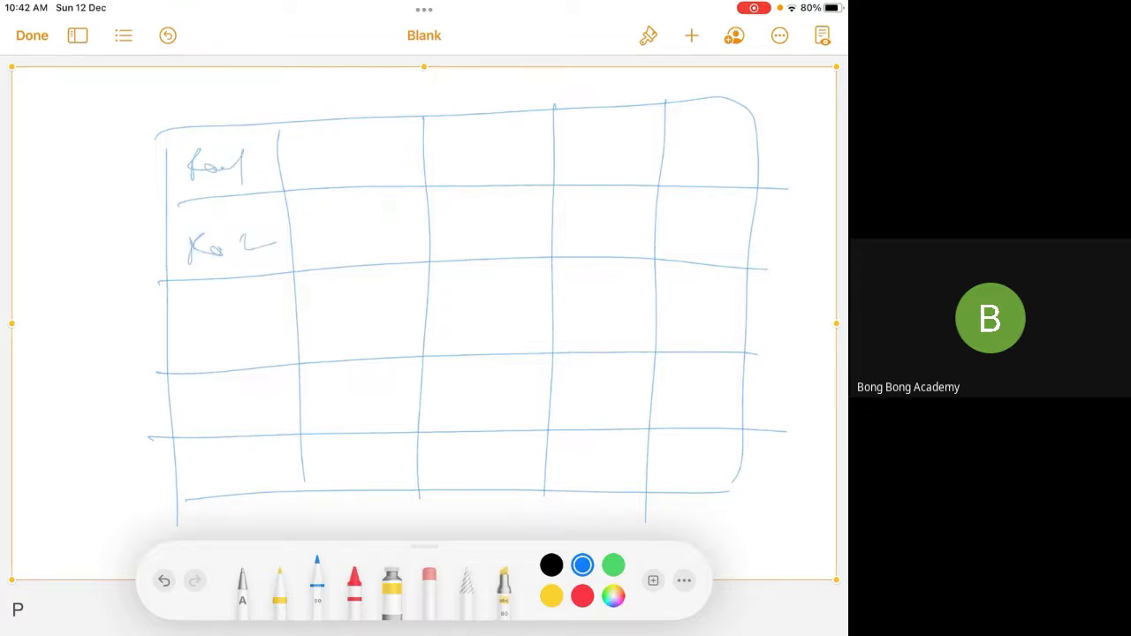
pyautogui.moveTo(580, 142)
pyautogui.mouseDown()
pyautogui.moveTo(578, 168)
pyautogui.moveTo(619, 146)
pyautogui.mouseUp()
pyautogui.moveTo(580, 216)
pyautogui.mouseDown()
pyautogui.moveTo(599, 224)
pyautogui.moveTo(638, 207)
pyautogui.mouseUp()
pyautogui.moveTo(573, 292)
pyautogui.mouseDown()
pyautogui.moveTo(587, 299)
pyautogui.moveTo(580, 315)
pyautogui.mouseUp()
pyautogui.moveTo(594, 302); pyautogui.dragTo(633, 299)
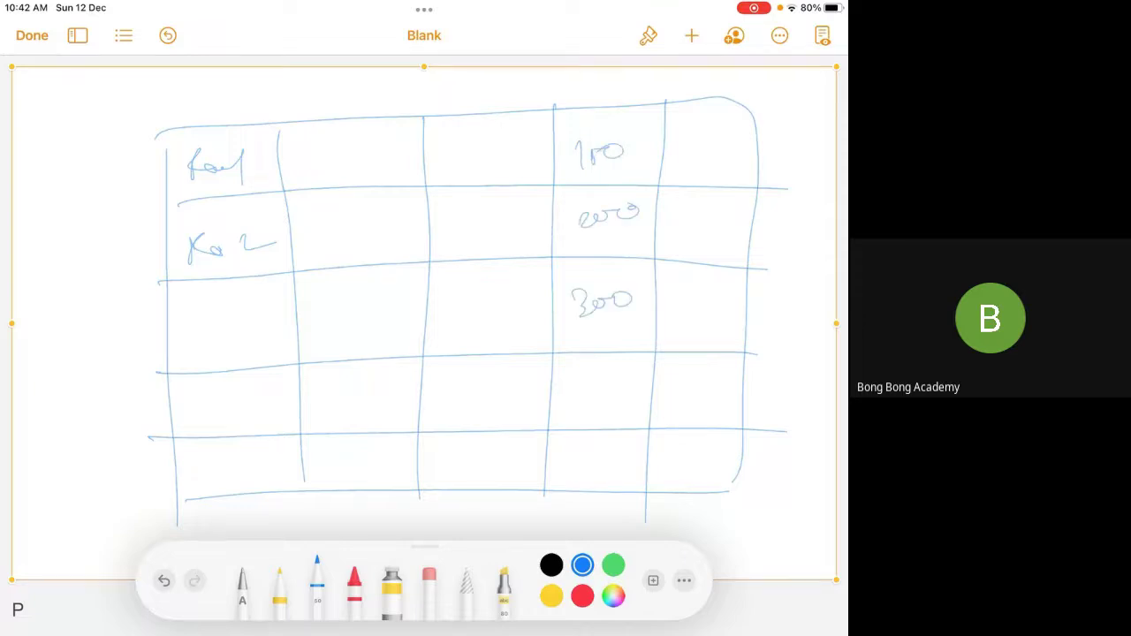
# Add a sum label with an arrow left of the table and label the fourth and fifth rows
pyautogui.moveTo(35, 346); pyautogui.dragTo(143, 336)
pyautogui.moveTo(54, 281)
pyautogui.mouseDown()
pyautogui.moveTo(32, 301)
pyautogui.moveTo(41, 323)
pyautogui.mouseUp()
pyautogui.moveTo(41, 320); pyautogui.dragTo(81, 311)
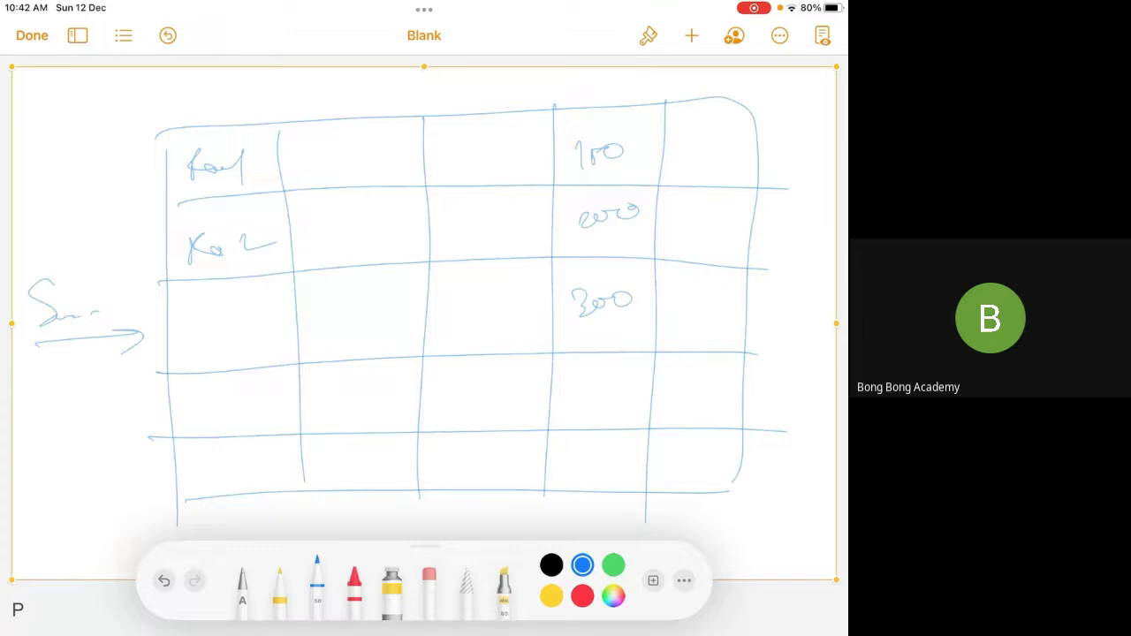
pyautogui.moveTo(198, 405)
pyautogui.mouseDown()
pyautogui.moveTo(202, 422)
pyautogui.moveTo(216, 417)
pyautogui.mouseUp()
pyautogui.moveTo(219, 412); pyautogui.dragTo(230, 414)
pyautogui.moveTo(247, 399); pyautogui.dragTo(251, 422)
pyautogui.moveTo(205, 456)
pyautogui.mouseDown()
pyautogui.moveTo(208, 485)
pyautogui.moveTo(262, 468)
pyautogui.mouseUp()
pyautogui.moveTo(266, 454); pyautogui.dragTo(267, 498)
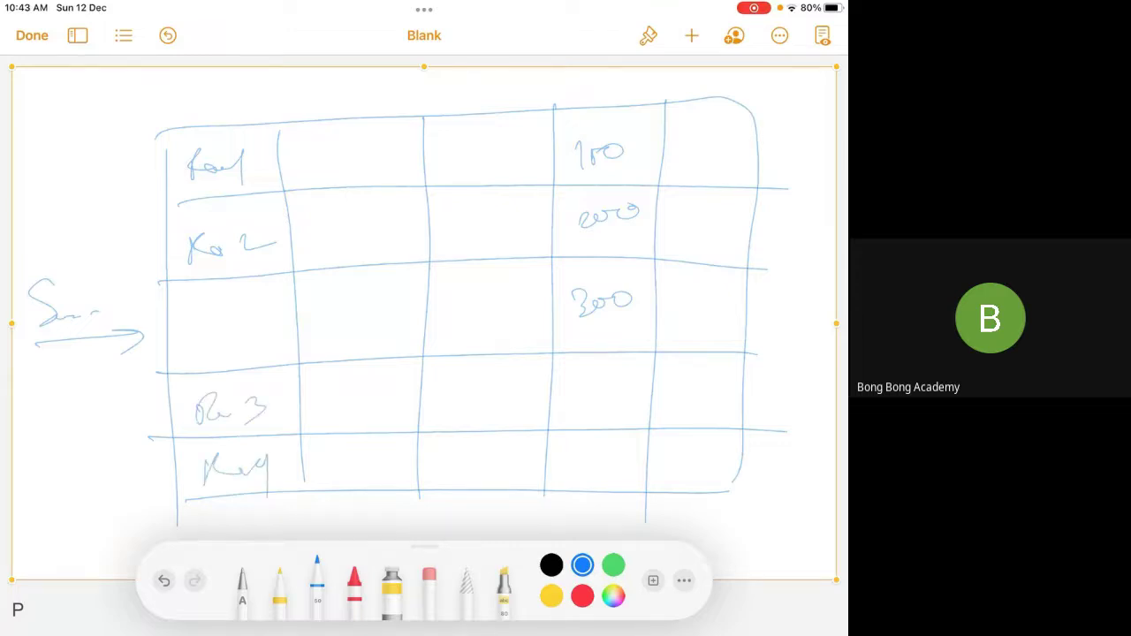
# Write the remaining amounts, underline the table, and add a labelled total below it
pyautogui.moveTo(581, 382); pyautogui.dragTo(571, 394)
pyautogui.moveTo(587, 380)
pyautogui.mouseDown()
pyautogui.moveTo(589, 403)
pyautogui.moveTo(619, 389)
pyautogui.mouseUp()
pyautogui.moveTo(584, 446); pyautogui.dragTo(573, 466)
pyautogui.moveTo(598, 447); pyautogui.dragTo(612, 456)
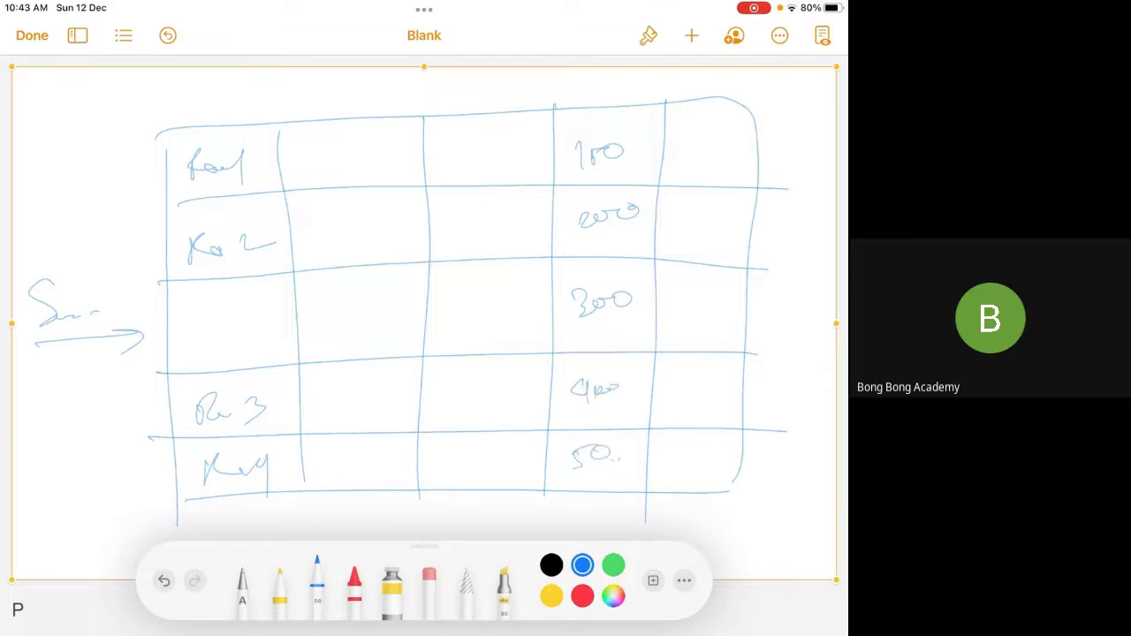
pyautogui.moveTo(170, 534); pyautogui.dragTo(734, 520)
pyautogui.moveTo(563, 508)
pyautogui.mouseDown()
pyautogui.moveTo(573, 495)
pyautogui.moveTo(573, 521)
pyautogui.mouseUp()
pyautogui.moveTo(590, 499)
pyautogui.mouseDown()
pyautogui.moveTo(588, 516)
pyautogui.moveTo(600, 509)
pyautogui.mouseUp()
pyautogui.moveTo(612, 493); pyautogui.dragTo(613, 504)
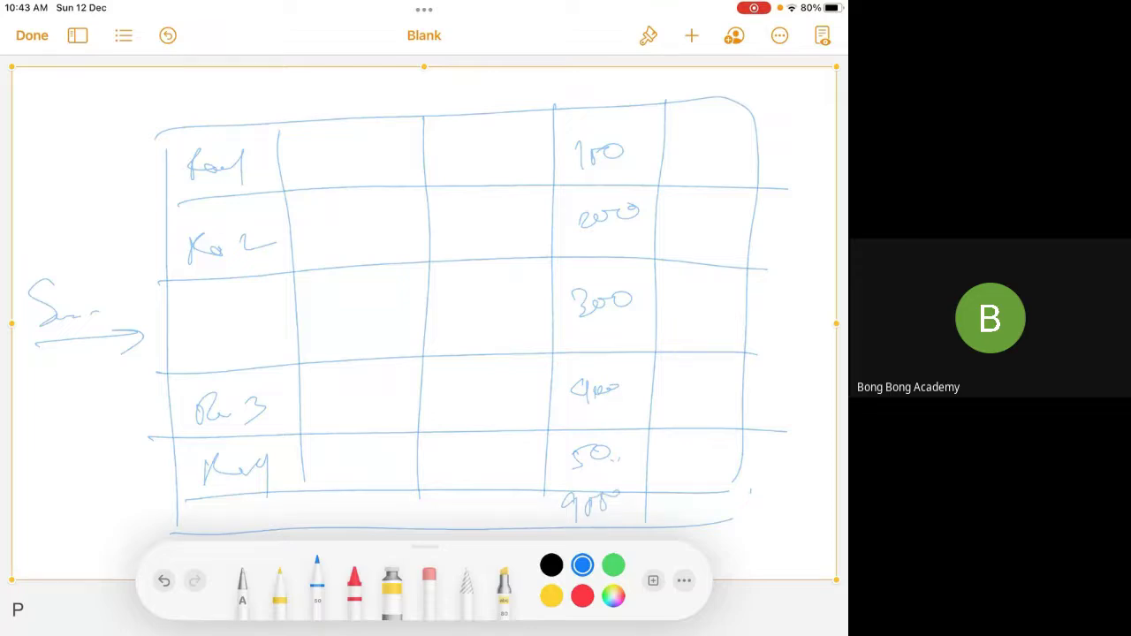
pyautogui.moveTo(20, 506)
pyautogui.mouseDown()
pyautogui.moveTo(74, 509)
pyautogui.moveTo(52, 535)
pyautogui.mouseUp()
pyautogui.moveTo(53, 529); pyautogui.dragTo(168, 518)
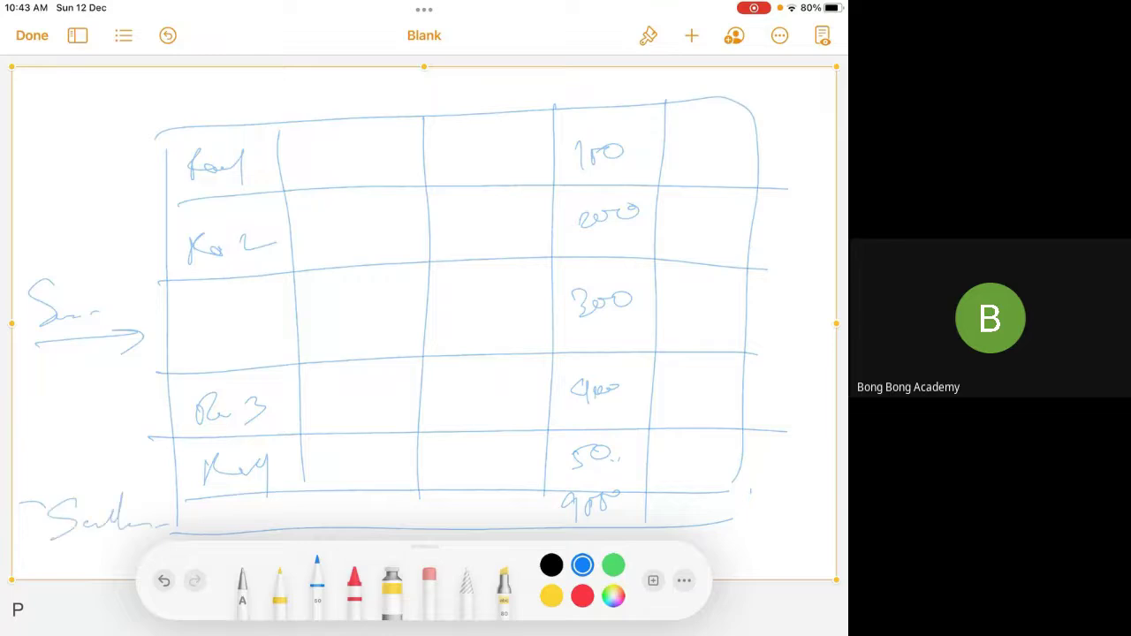
# Circle the total and the 300 amount in the table
pyautogui.moveTo(618, 484); pyautogui.dragTo(617, 486)
pyautogui.moveTo(608, 273); pyautogui.dragTo(620, 276)
pyautogui.moveTo(665, 528)
pyautogui.mouseDown()
pyautogui.moveTo(762, 511)
pyautogui.moveTo(751, 537)
pyautogui.moveTo(806, 513)
pyautogui.mouseUp()
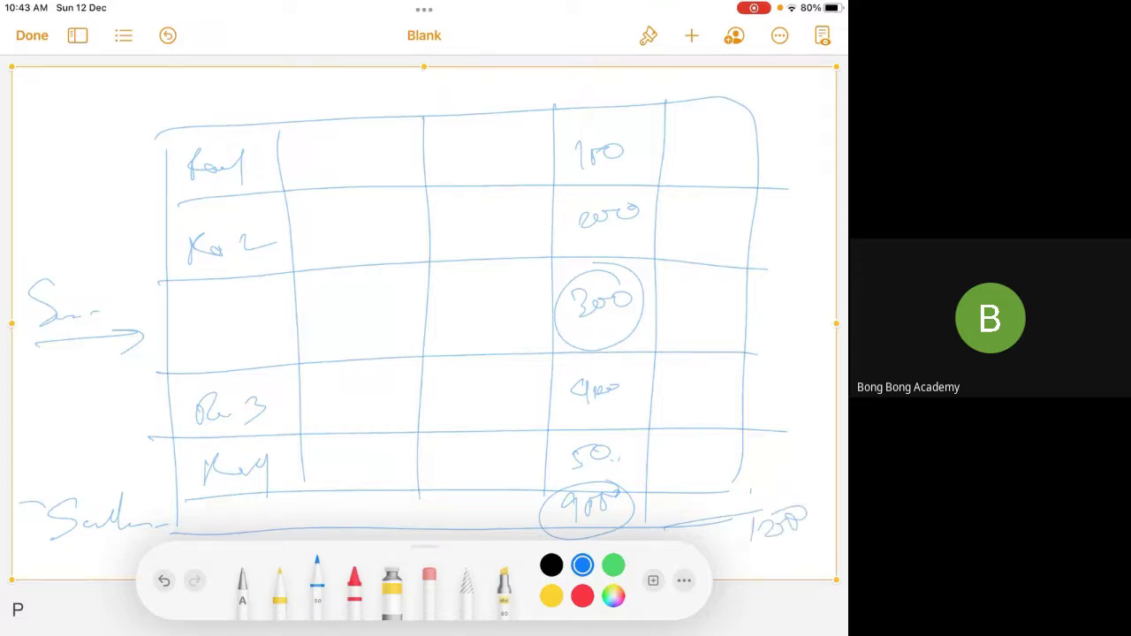
# Draw a downward arrow and write a heading above the second column
pyautogui.moveTo(348, 86); pyautogui.dragTo(348, 115)
pyautogui.moveTo(335, 104)
pyautogui.mouseDown()
pyautogui.moveTo(361, 104)
pyautogui.moveTo(320, 103)
pyautogui.moveTo(338, 104)
pyautogui.mouseUp()
pyautogui.moveTo(360, 79)
pyautogui.mouseDown()
pyautogui.moveTo(348, 107)
pyautogui.moveTo(373, 99)
pyautogui.mouseUp()
pyautogui.moveTo(382, 76); pyautogui.dragTo(389, 106)
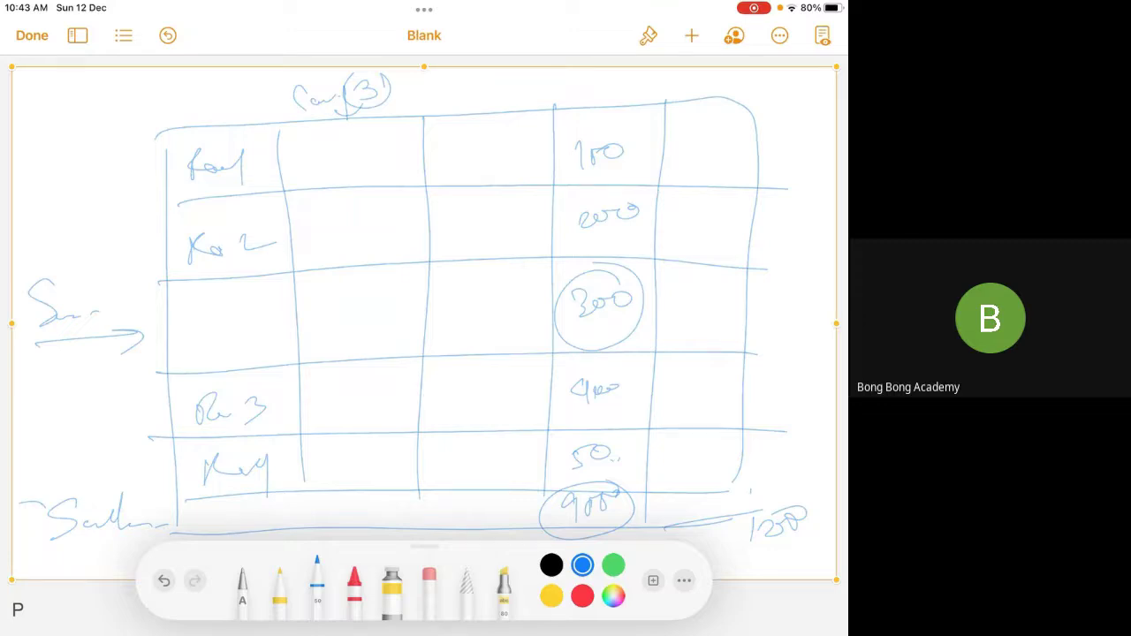
# Re-circle 300, add downward arrows at the top right, and circle the heading
pyautogui.moveTo(597, 263); pyautogui.dragTo(629, 268)
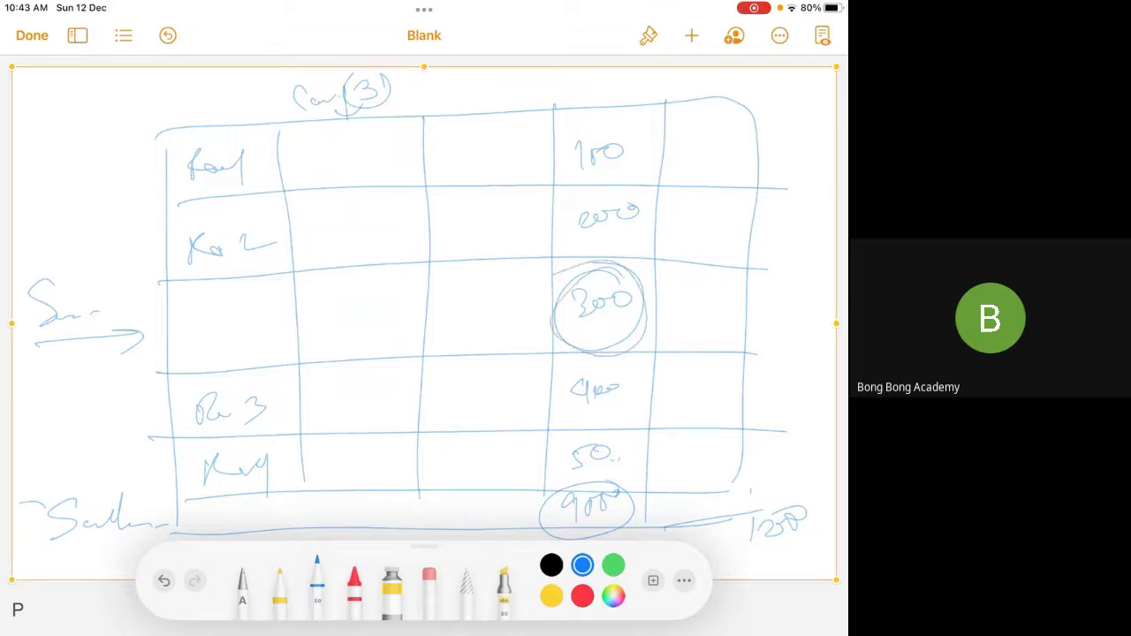
pyautogui.moveTo(708, 82)
pyautogui.mouseDown()
pyautogui.moveTo(708, 127)
pyautogui.moveTo(727, 110)
pyautogui.mouseUp()
pyautogui.moveTo(783, 74); pyautogui.dragTo(781, 113)
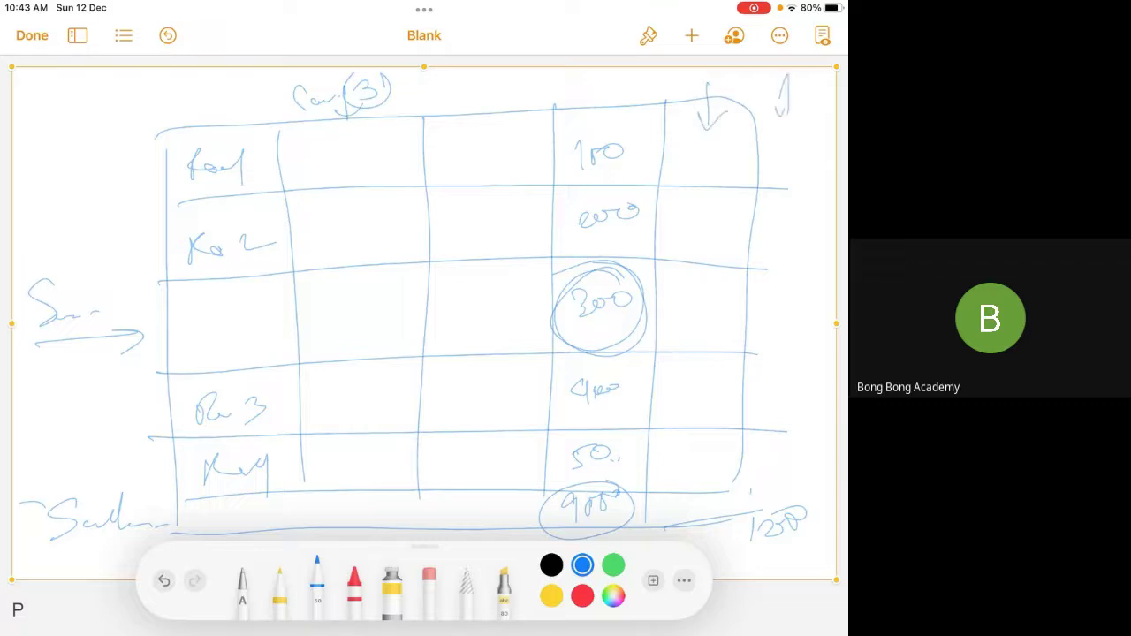
pyautogui.moveTo(820, 76); pyautogui.dragTo(824, 115)
pyautogui.moveTo(396, 79); pyautogui.dragTo(382, 82)
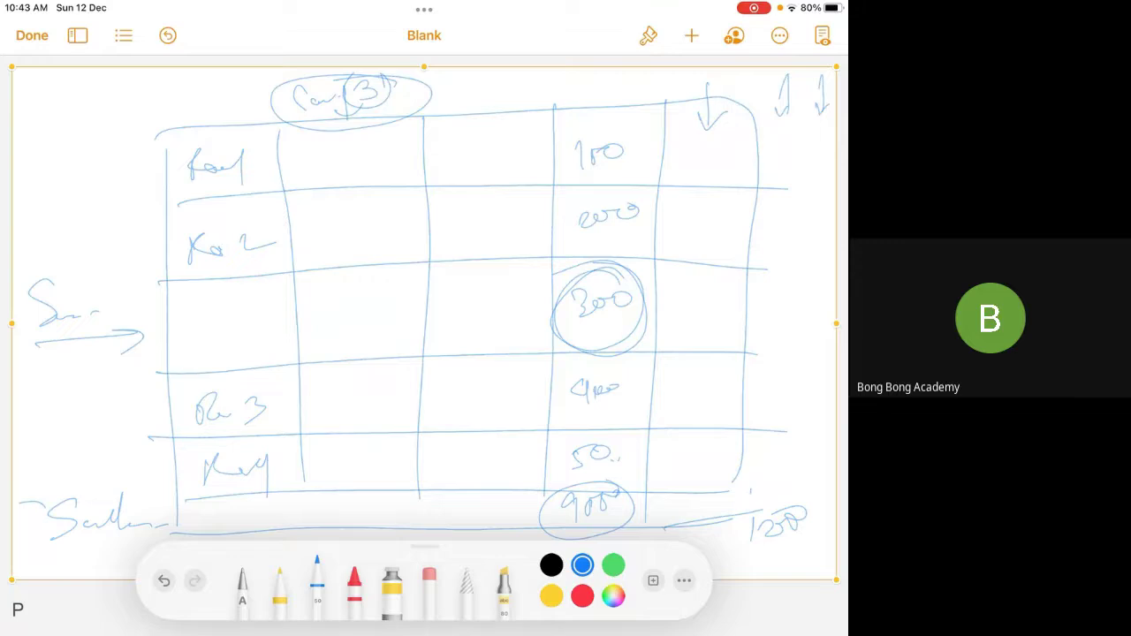
# Label the first two rows C1 and C2
pyautogui.moveTo(70, 128); pyautogui.dragTo(62, 149)
pyautogui.moveTo(83, 179); pyautogui.dragTo(149, 165)
pyautogui.moveTo(85, 124); pyautogui.dragTo(85, 154)
pyautogui.moveTo(77, 212); pyautogui.dragTo(76, 232)
pyautogui.moveTo(88, 217)
pyautogui.mouseDown()
pyautogui.moveTo(147, 209)
pyautogui.moveTo(103, 232)
pyautogui.mouseUp()
# Circle the 100, 2000 and 300 values and ring the table heading again
pyautogui.moveTo(642, 119)
pyautogui.mouseDown()
pyautogui.moveTo(645, 135)
pyautogui.moveTo(653, 117)
pyautogui.mouseUp()
pyautogui.moveTo(651, 203); pyautogui.dragTo(654, 212)
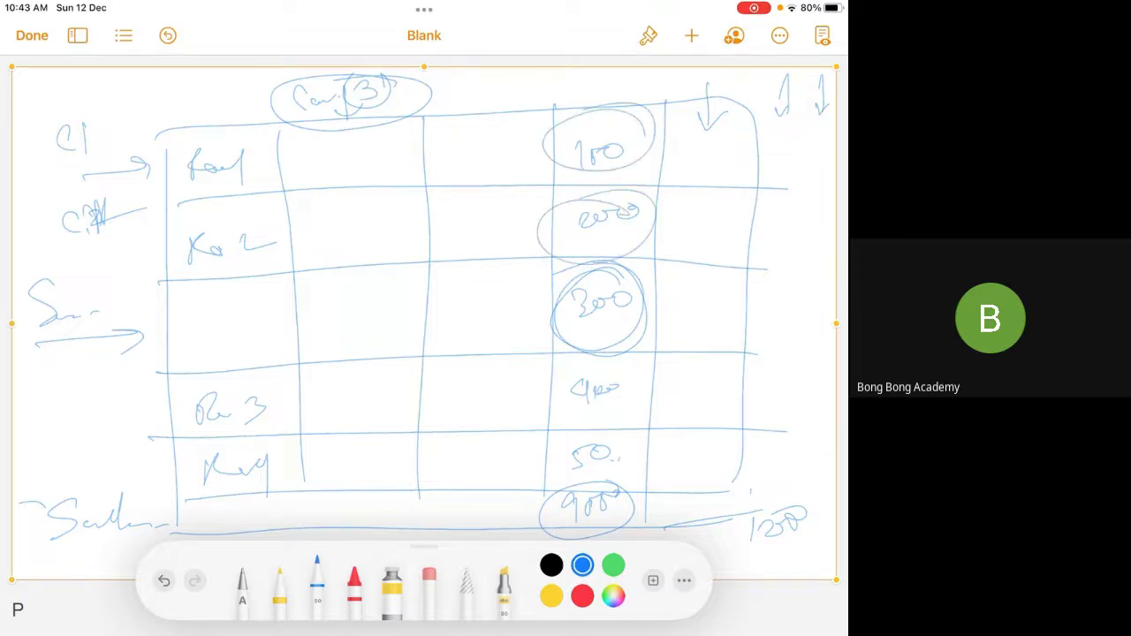
pyautogui.moveTo(647, 270); pyautogui.dragTo(652, 281)
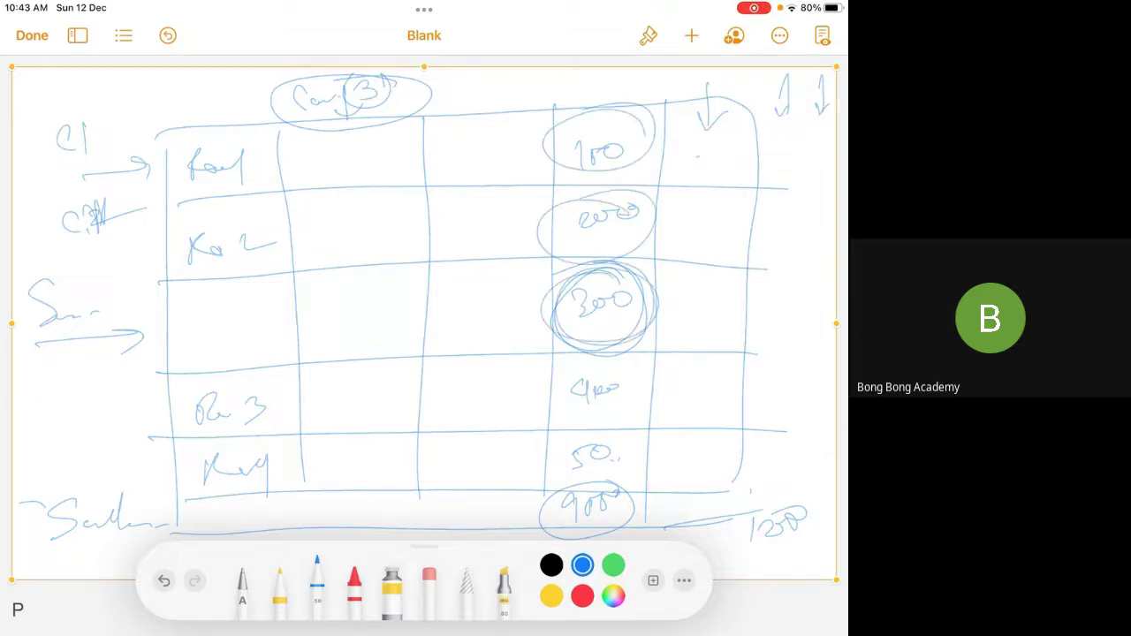
pyautogui.moveTo(413, 81); pyautogui.dragTo(405, 85)
pyautogui.moveTo(686, 164); pyautogui.dragTo(818, 163)
pyautogui.moveTo(643, 268)
pyautogui.mouseDown()
pyautogui.moveTo(543, 318)
pyautogui.moveTo(664, 285)
pyautogui.mouseUp()
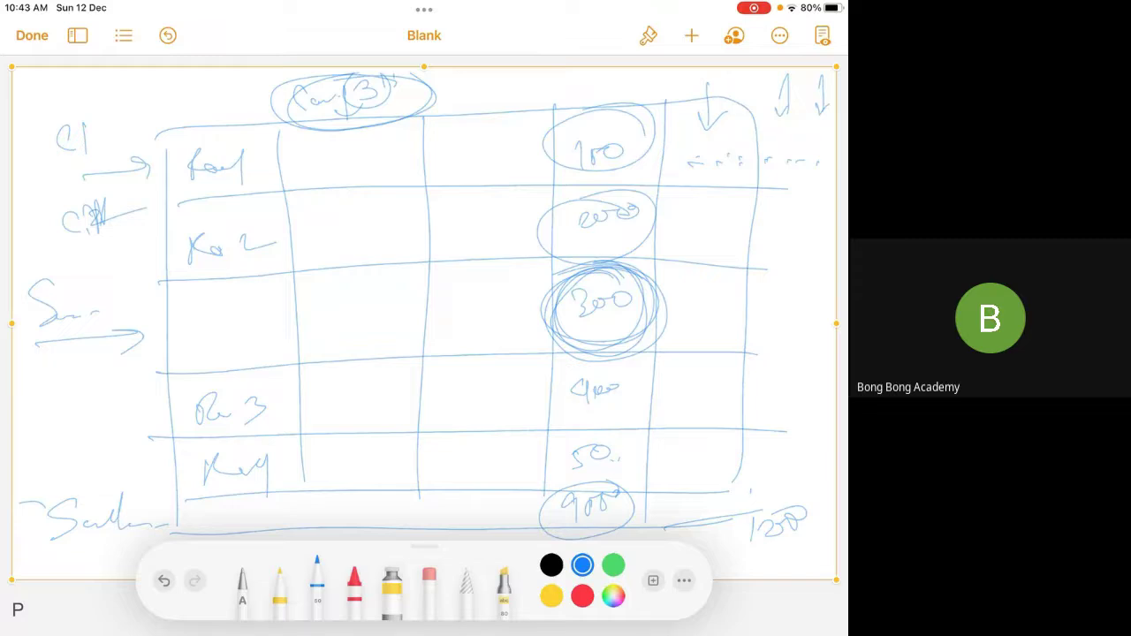
# Write Matrix diagonally across the table's left side
pyautogui.moveTo(42, 389)
pyautogui.mouseDown()
pyautogui.moveTo(58, 444)
pyautogui.moveTo(87, 353)
pyautogui.mouseUp()
pyautogui.moveTo(78, 405); pyautogui.dragTo(242, 283)
pyautogui.moveTo(19, 499); pyautogui.dragTo(316, 299)
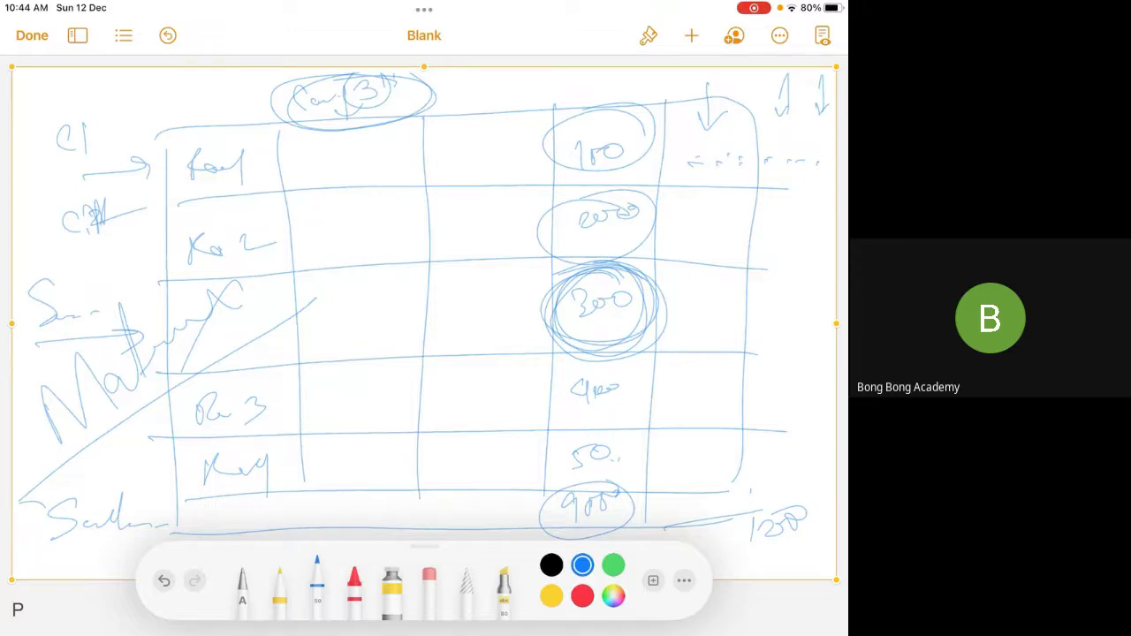
# Delete the table sketch and insert a new blank drawing
pyautogui.click(580, 65)
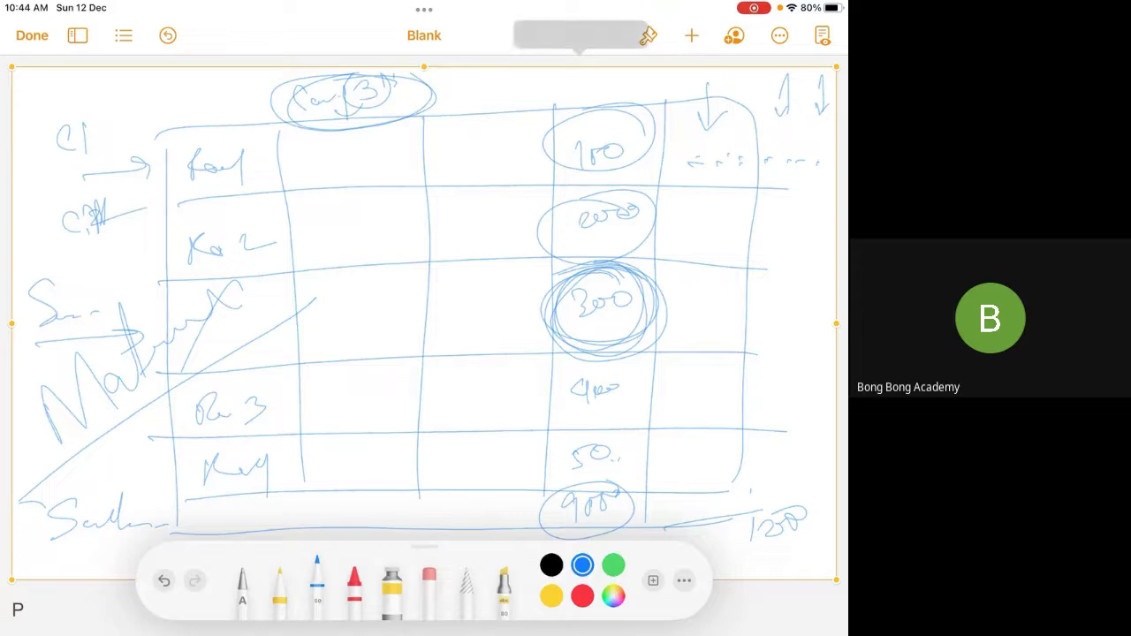
pyautogui.click(617, 38)
pyautogui.click(692, 36)
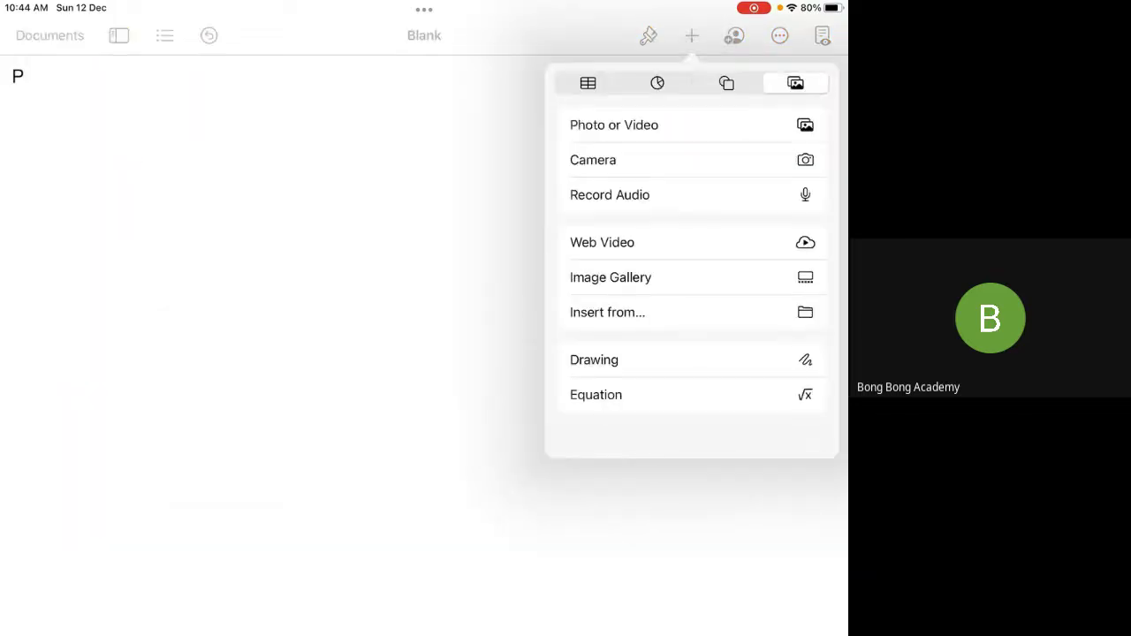
pyautogui.click(602, 359)
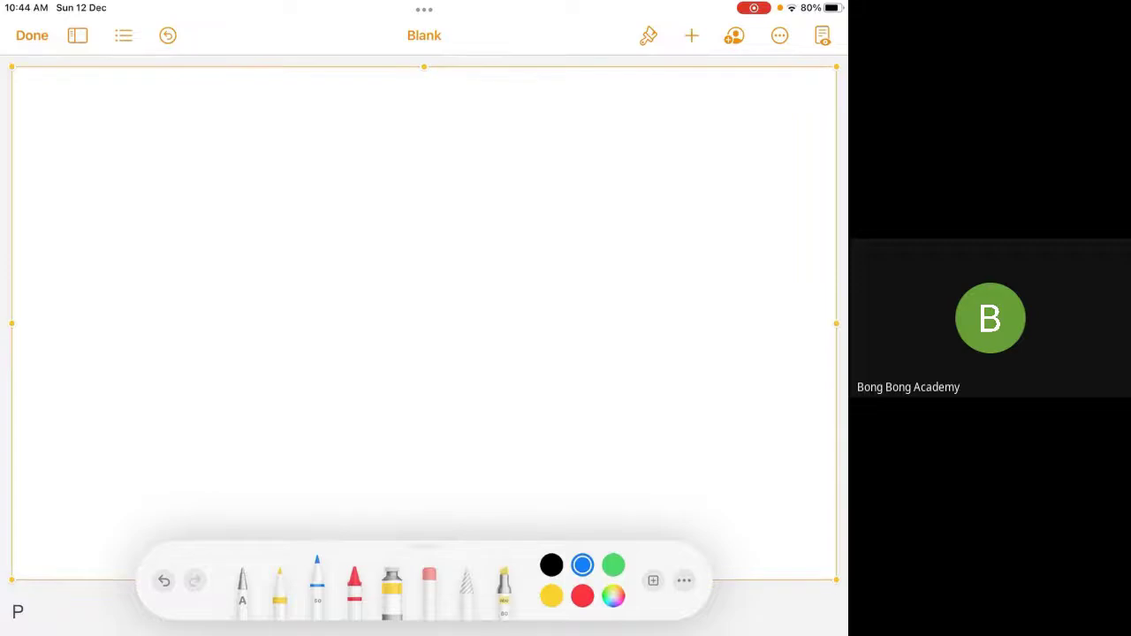
# Draw two side-by-side boxes labelled R1 and R2 inside a larger frame
pyautogui.moveTo(135, 142); pyautogui.dragTo(130, 437)
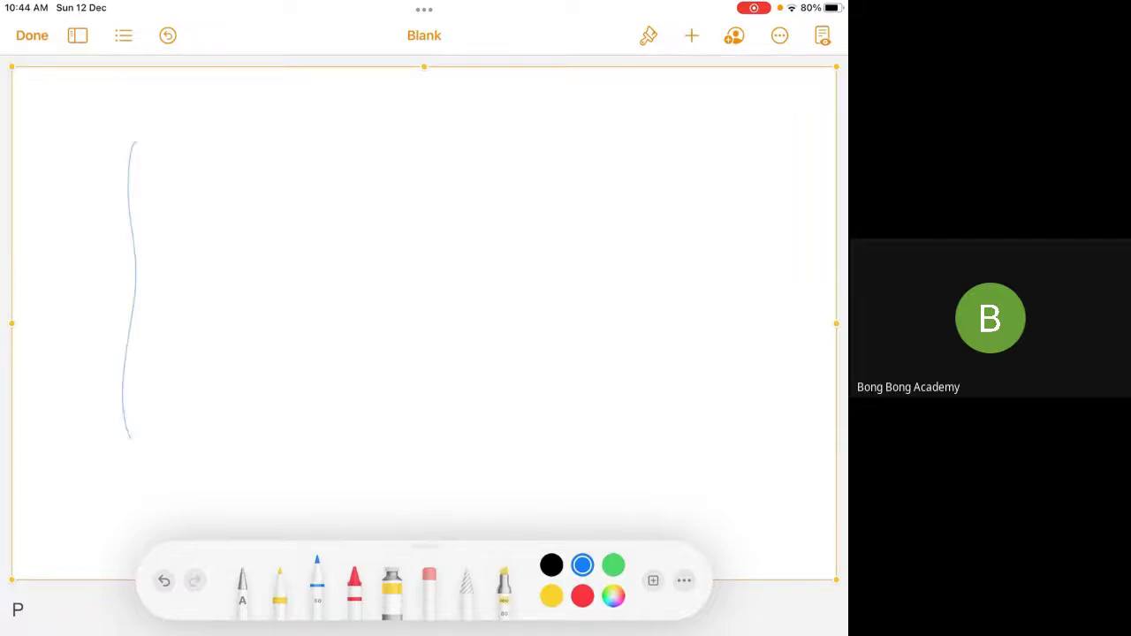
pyautogui.moveTo(131, 141); pyautogui.dragTo(465, 437)
pyautogui.moveTo(112, 449); pyautogui.dragTo(494, 447)
pyautogui.moveTo(531, 139); pyautogui.dragTo(526, 437)
pyautogui.moveTo(509, 439); pyautogui.dragTo(808, 442)
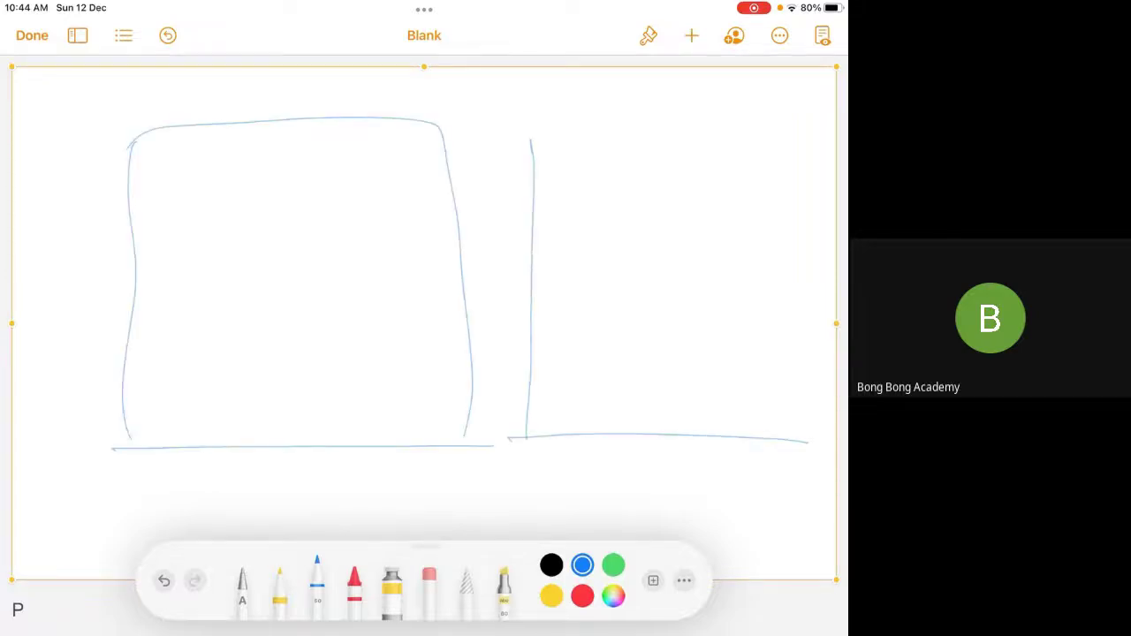
pyautogui.moveTo(531, 133); pyautogui.dragTo(795, 453)
pyautogui.moveTo(277, 215)
pyautogui.mouseDown()
pyautogui.moveTo(241, 253)
pyautogui.moveTo(343, 293)
pyautogui.mouseUp()
pyautogui.moveTo(629, 213)
pyautogui.mouseDown()
pyautogui.moveTo(611, 258)
pyautogui.moveTo(757, 251)
pyautogui.mouseUp()
pyautogui.moveTo(700, 337); pyautogui.dragTo(690, 352)
pyautogui.moveTo(117, 135)
pyautogui.mouseDown()
pyautogui.moveTo(129, 483)
pyautogui.moveTo(473, 473)
pyautogui.moveTo(88, 124)
pyautogui.mouseUp()
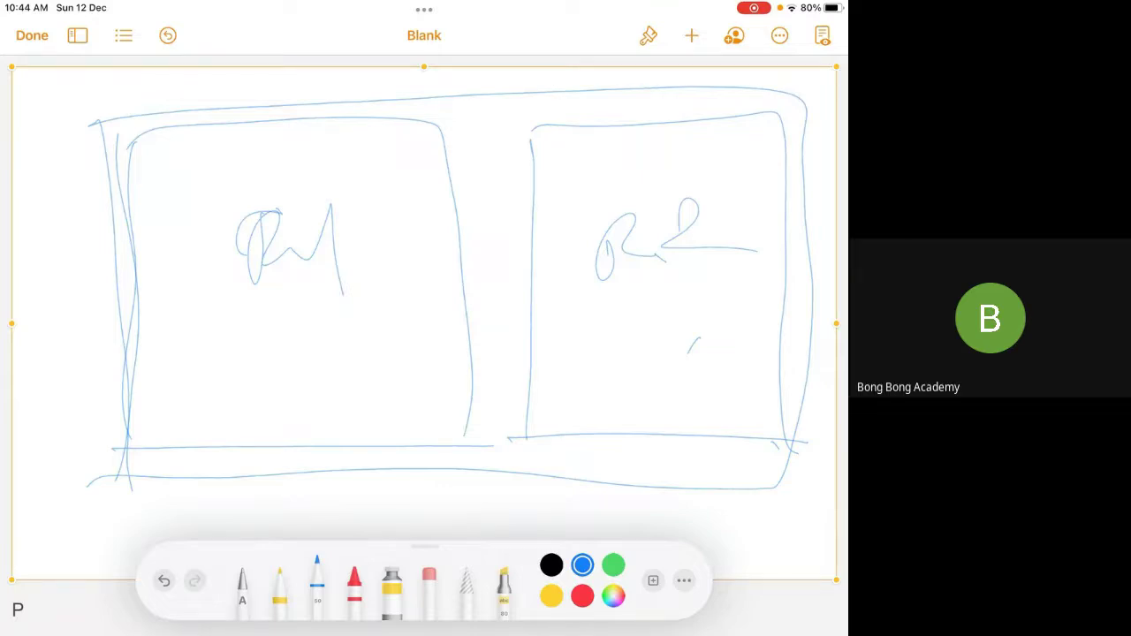
pyautogui.click(487, 265)
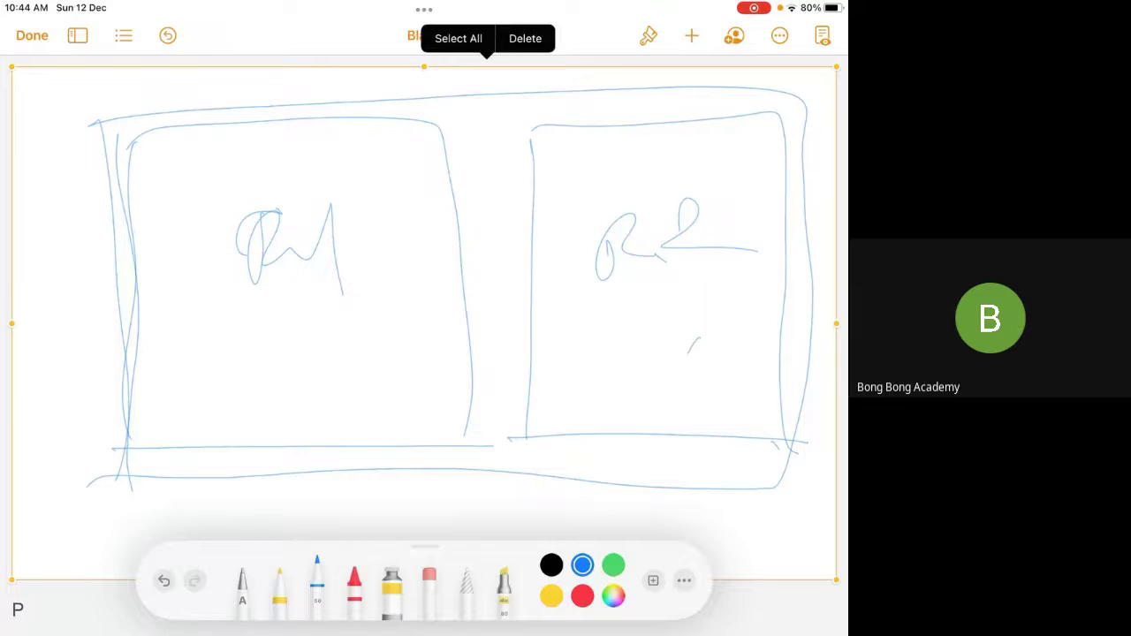
# Delete the two-box sketch and insert a fresh drawing
pyautogui.click(525, 38)
pyautogui.click(691, 35)
pyautogui.click(594, 359)
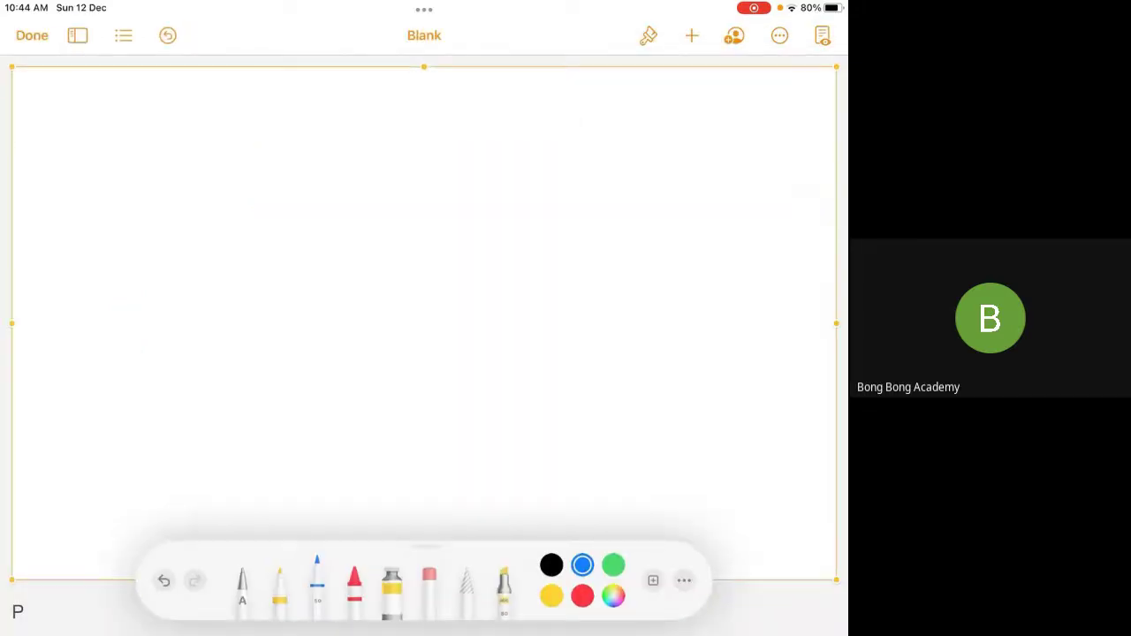
# Write and underline Report, with Dynamic underlined beside it
pyautogui.moveTo(80, 179)
pyautogui.mouseDown()
pyautogui.moveTo(78, 233)
pyautogui.moveTo(85, 208)
pyautogui.moveTo(120, 255)
pyautogui.mouseUp()
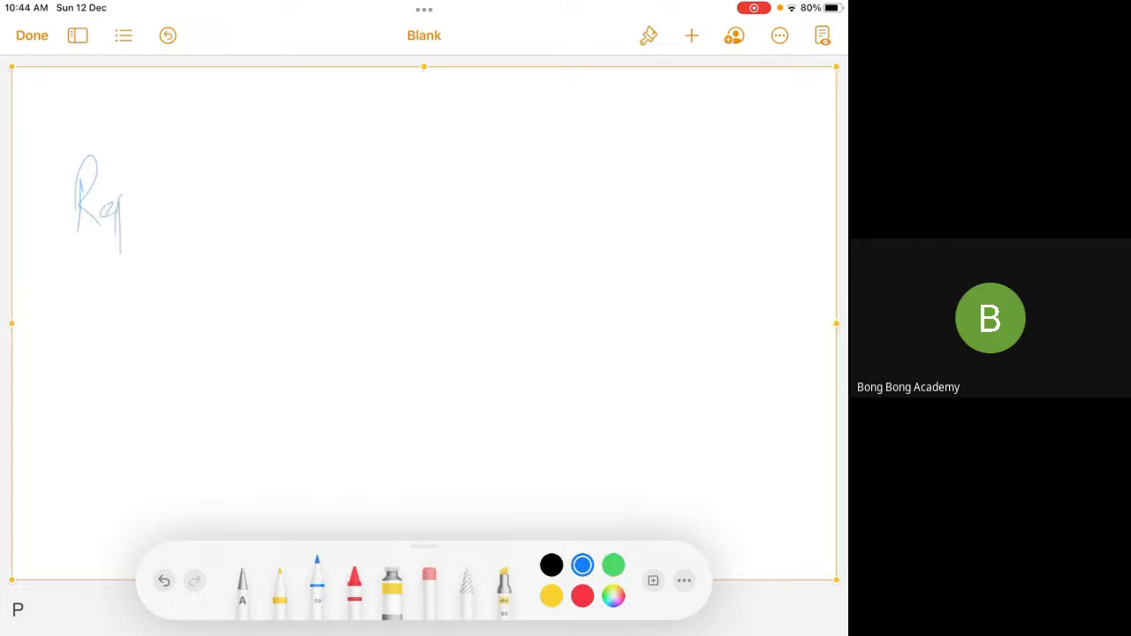
pyautogui.moveTo(124, 201); pyautogui.dragTo(175, 191)
pyautogui.moveTo(61, 262); pyautogui.dragTo(203, 203)
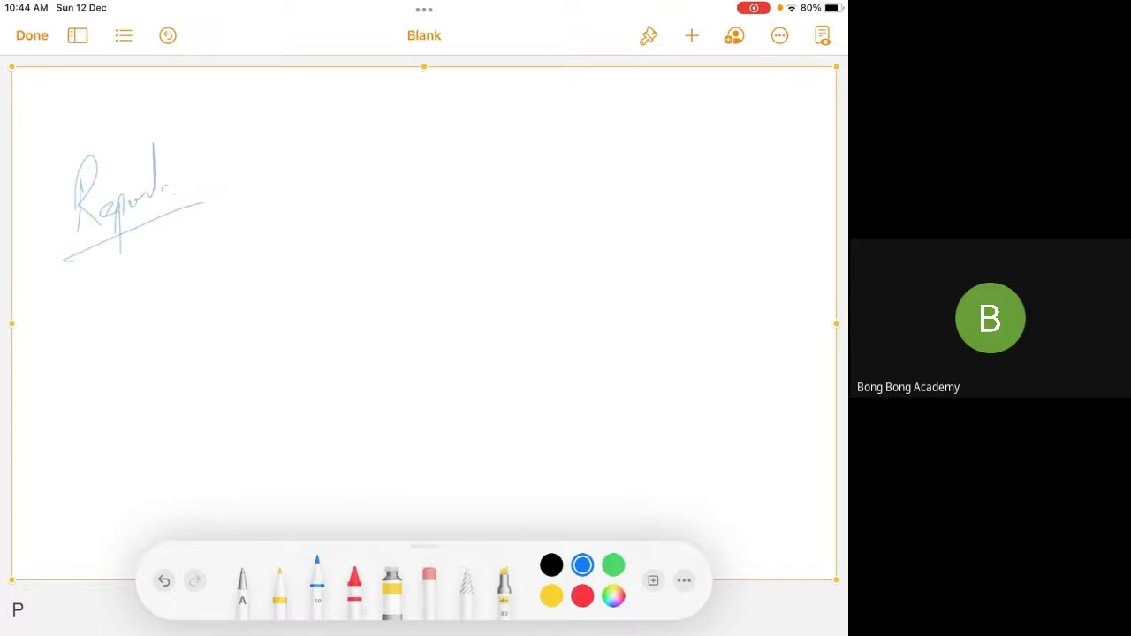
pyautogui.moveTo(316, 126)
pyautogui.mouseDown()
pyautogui.moveTo(320, 172)
pyautogui.moveTo(346, 205)
pyautogui.mouseUp()
pyautogui.moveTo(380, 150); pyautogui.dragTo(468, 151)
pyautogui.click(485, 152)
pyautogui.moveTo(299, 198); pyautogui.dragTo(470, 179)
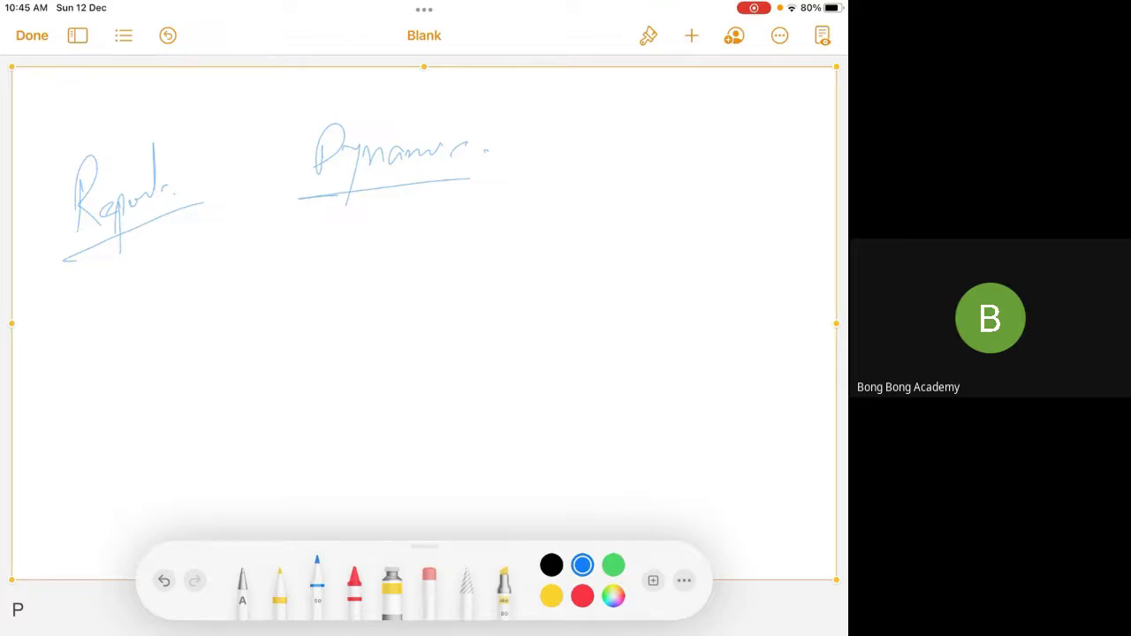
# Write a circled OWD and Share below Report, frame the left notes, and extend Dynamic's underline
pyautogui.moveTo(93, 312); pyautogui.dragTo(93, 316)
pyautogui.moveTo(103, 315); pyautogui.dragTo(103, 360)
pyautogui.moveTo(113, 301)
pyautogui.mouseDown()
pyautogui.moveTo(159, 309)
pyautogui.moveTo(175, 284)
pyautogui.mouseUp()
pyautogui.moveTo(182, 276); pyautogui.dragTo(184, 329)
pyautogui.moveTo(239, 264); pyautogui.dragTo(176, 232)
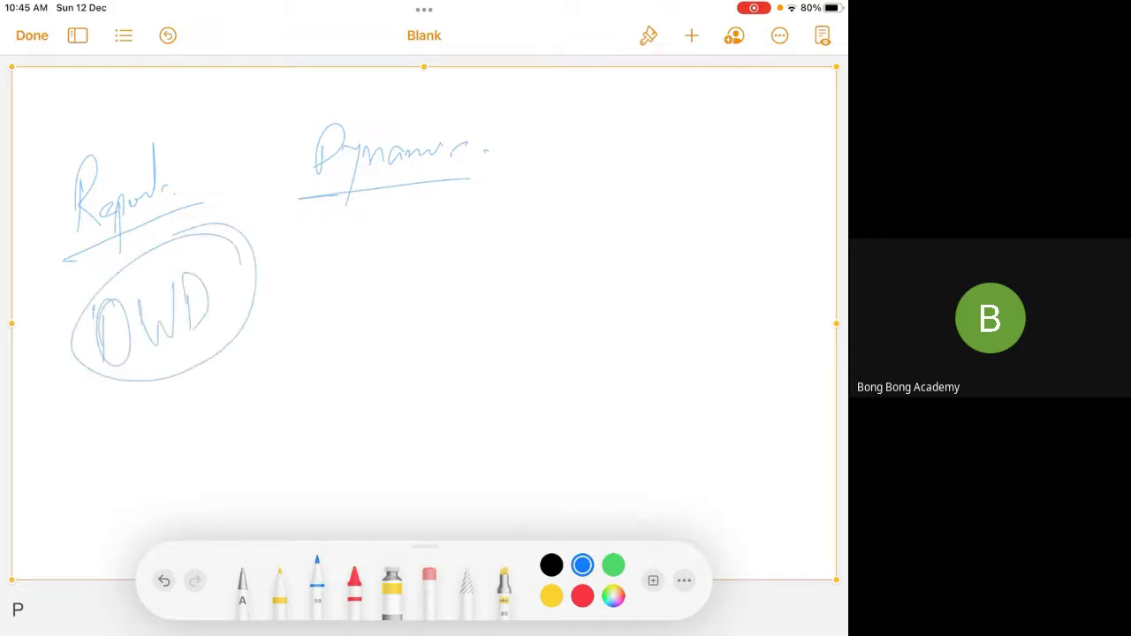
pyautogui.moveTo(140, 403)
pyautogui.mouseDown()
pyautogui.moveTo(112, 466)
pyautogui.moveTo(201, 422)
pyautogui.mouseUp()
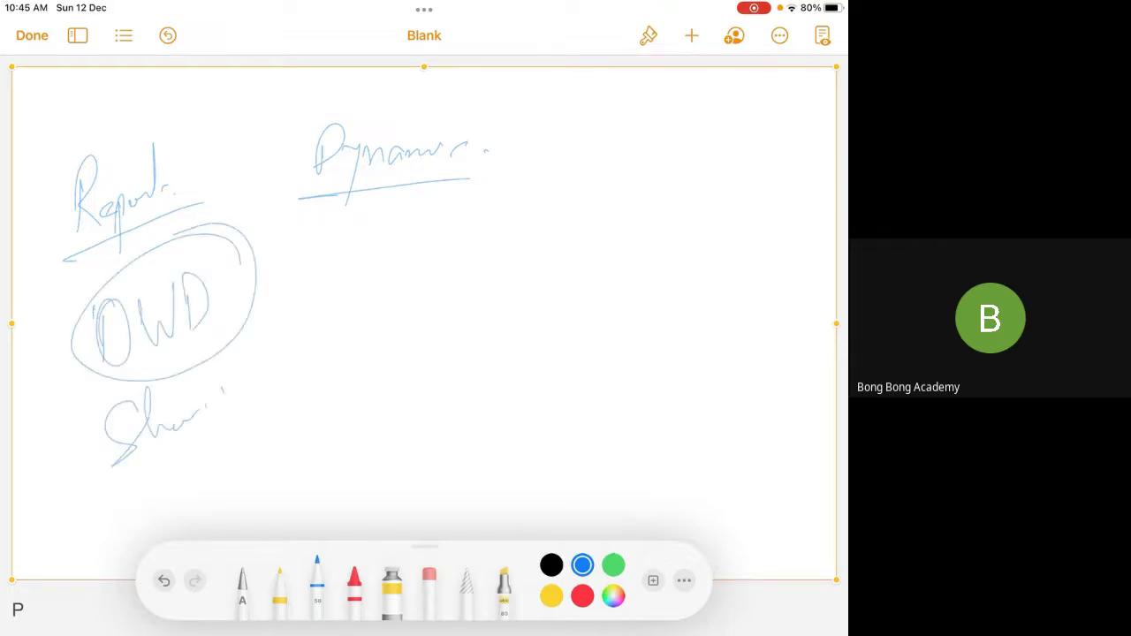
pyautogui.moveTo(171, 478); pyautogui.dragTo(132, 518)
pyautogui.moveTo(207, 488); pyautogui.dragTo(135, 535)
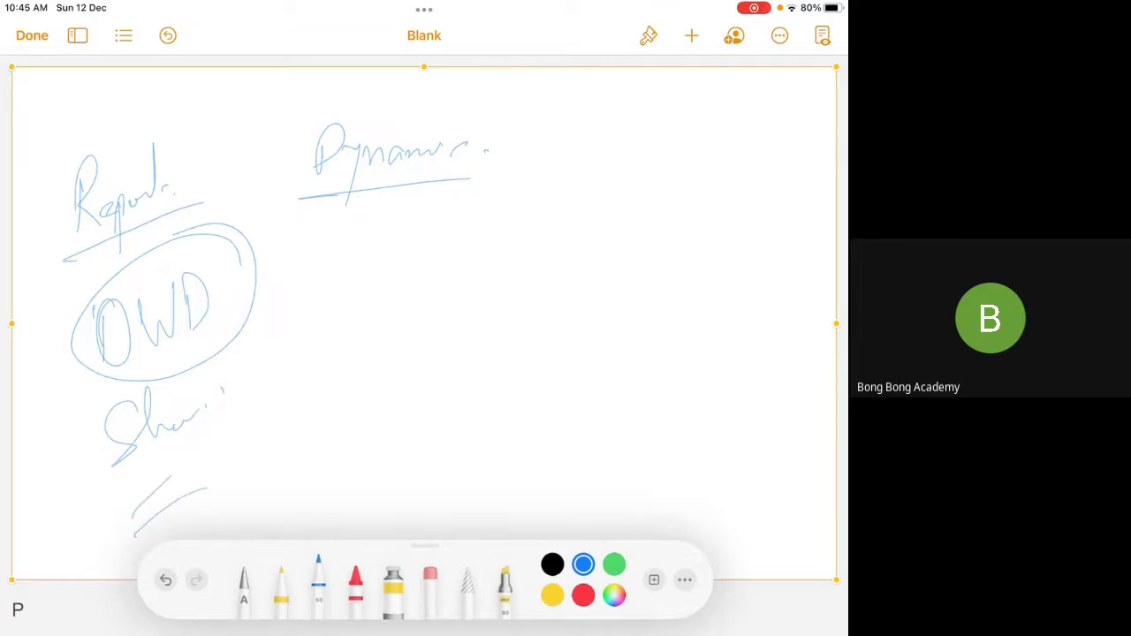
pyautogui.moveTo(291, 197)
pyautogui.mouseDown()
pyautogui.moveTo(281, 267)
pyautogui.moveTo(99, 536)
pyautogui.moveTo(292, 107)
pyautogui.mouseUp()
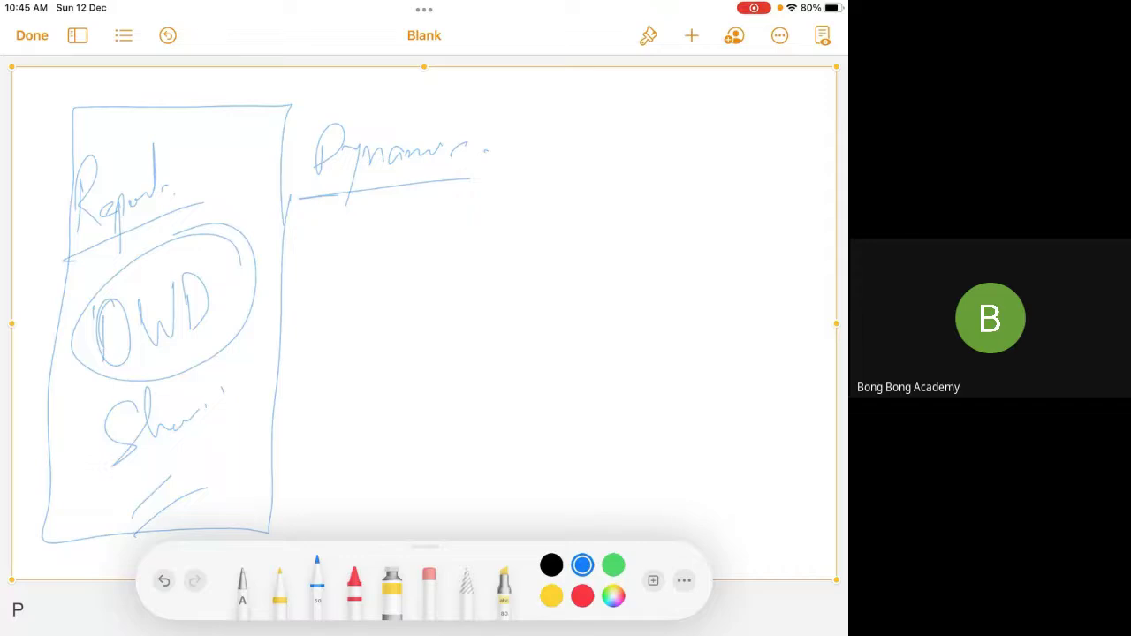
pyautogui.moveTo(304, 194); pyautogui.dragTo(553, 182)
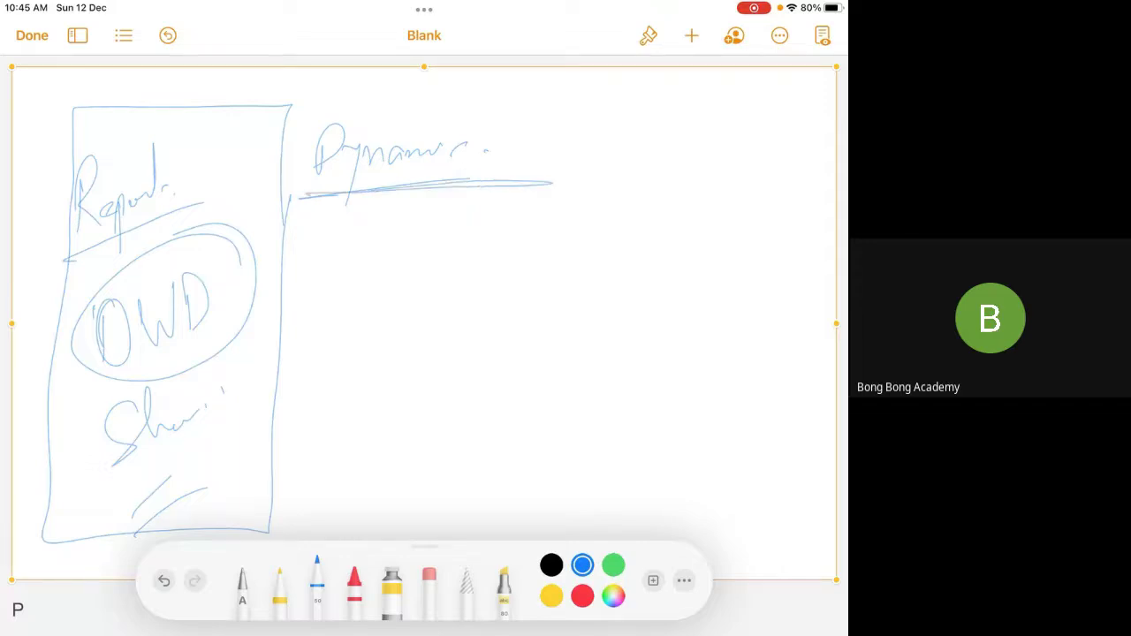
pyautogui.moveTo(311, 197); pyautogui.dragTo(548, 181)
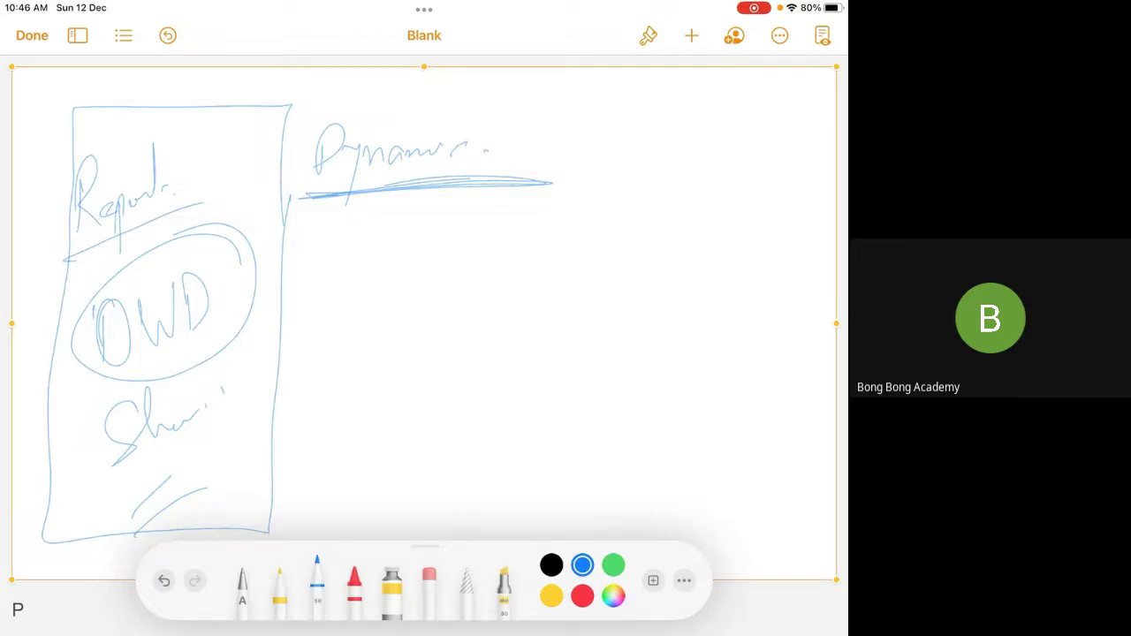
# Load trailhead.salesforce.com in a new Chrome tab
pyautogui.hotkey('alt', 'Tab')
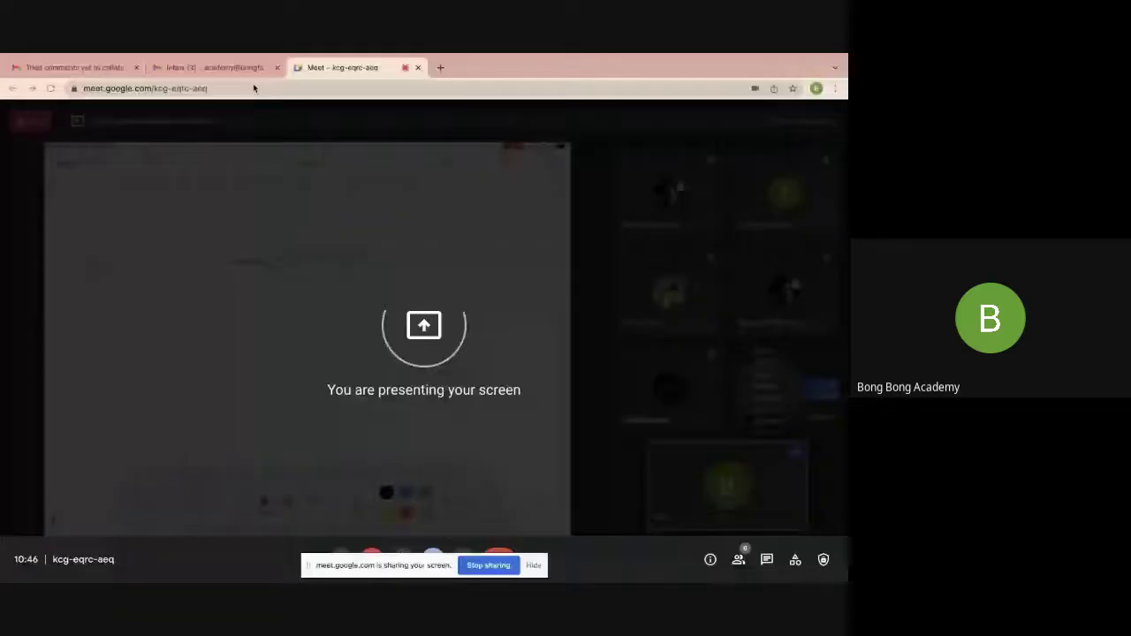
pyautogui.click(437, 69)
pyautogui.write('tra')
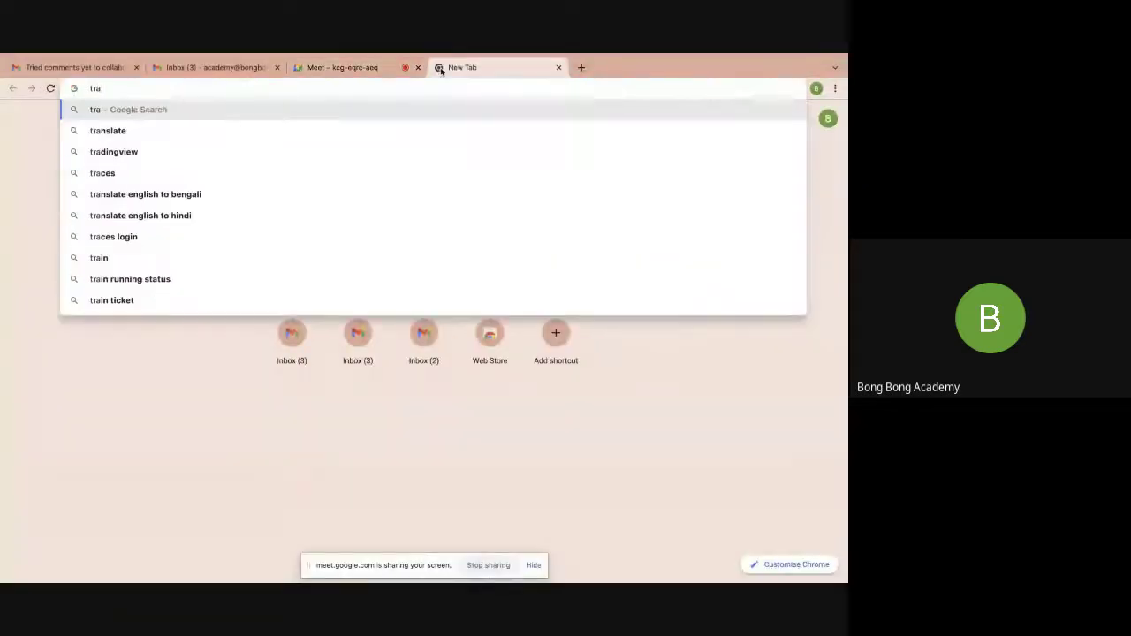
pyautogui.write('ilhead')
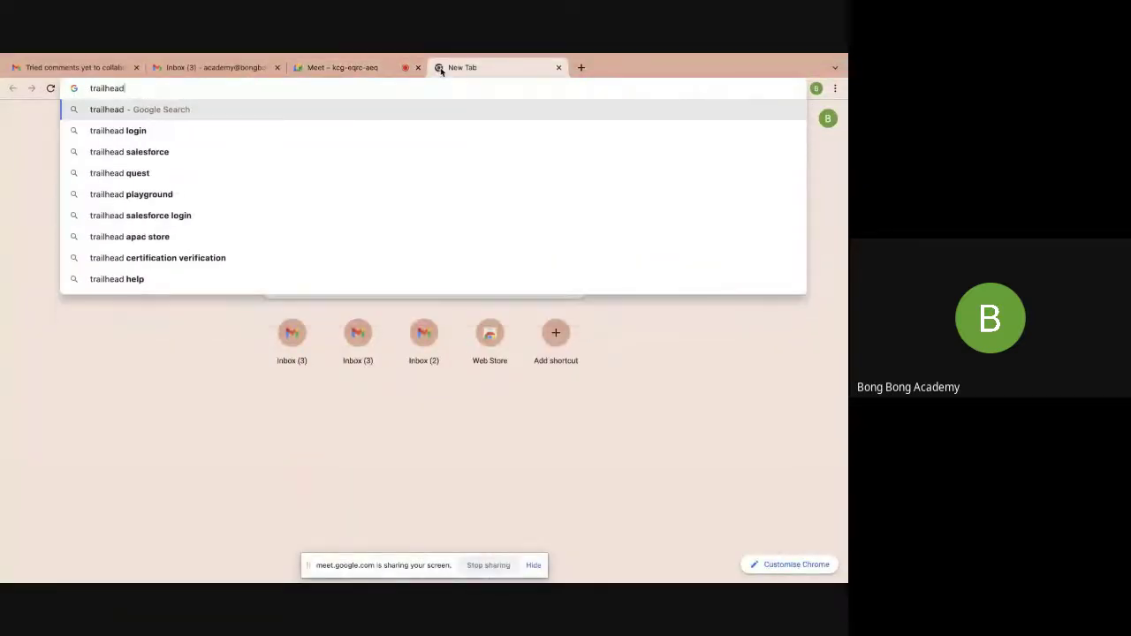
pyautogui.write('.salesforce.com')
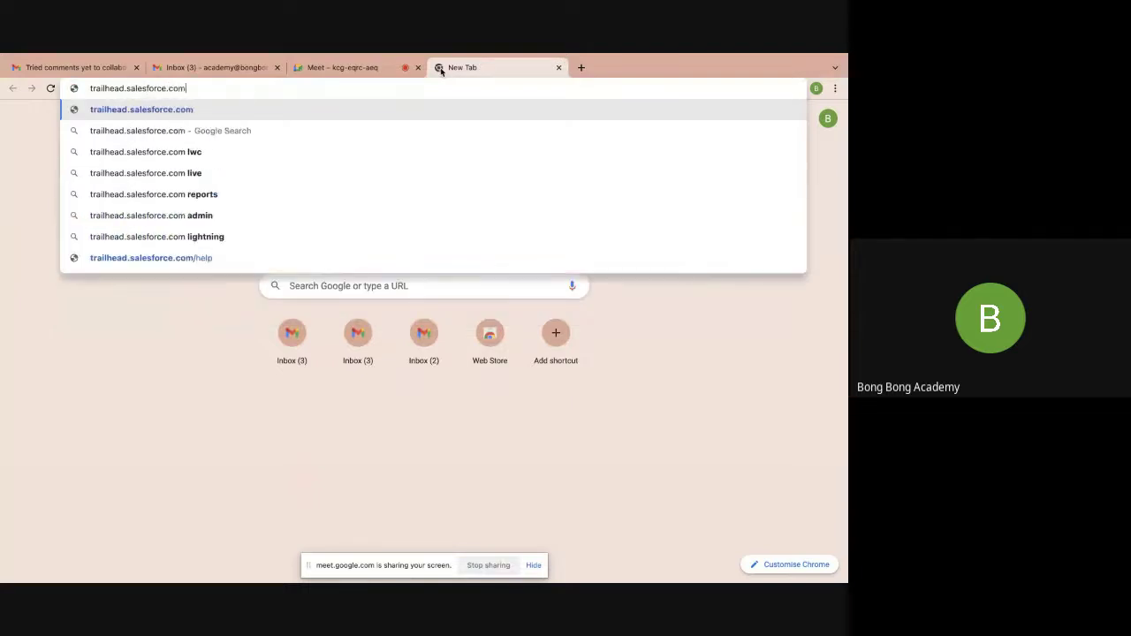
pyautogui.press('Return')
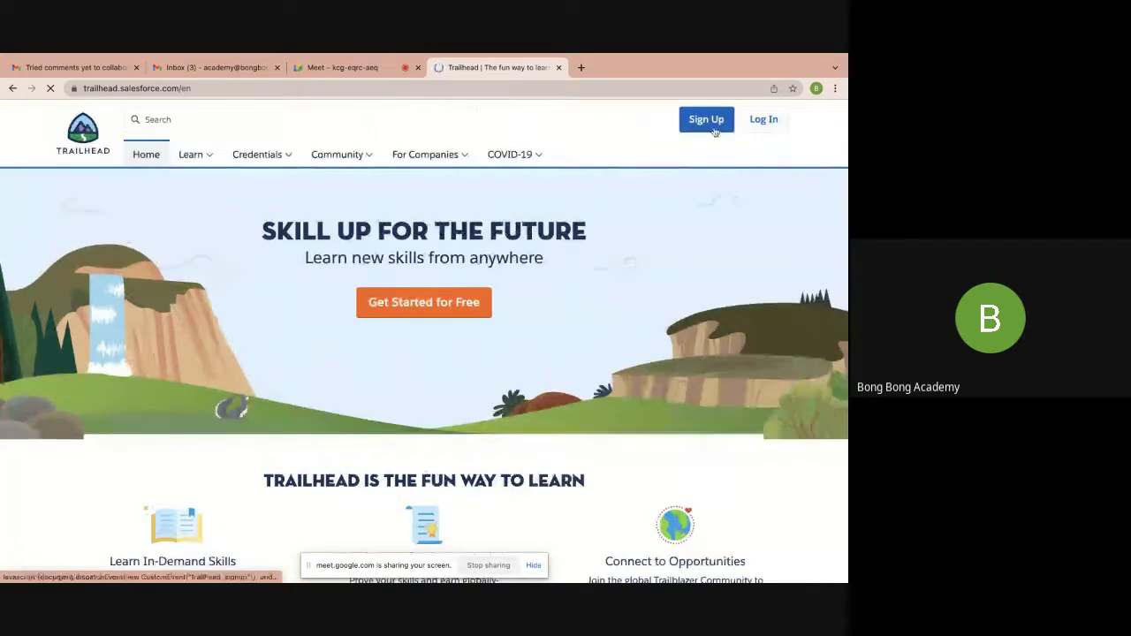
# Log in to Trailhead through LinkedIn with the account email and password, declining Chrome's password save
pyautogui.click(762, 129)
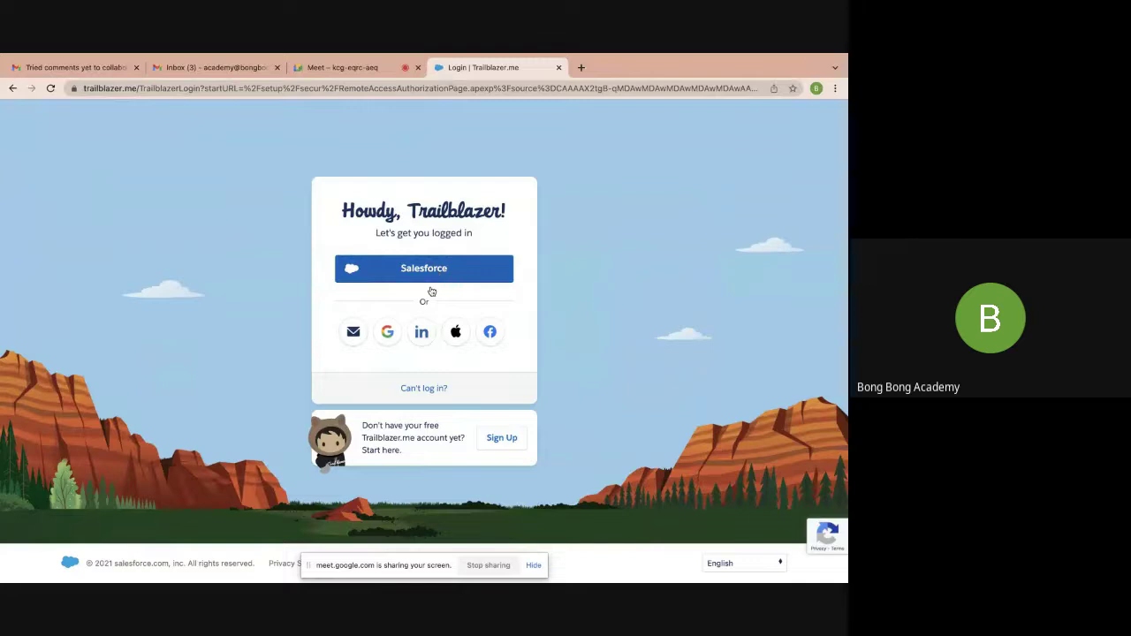
pyautogui.click(424, 333)
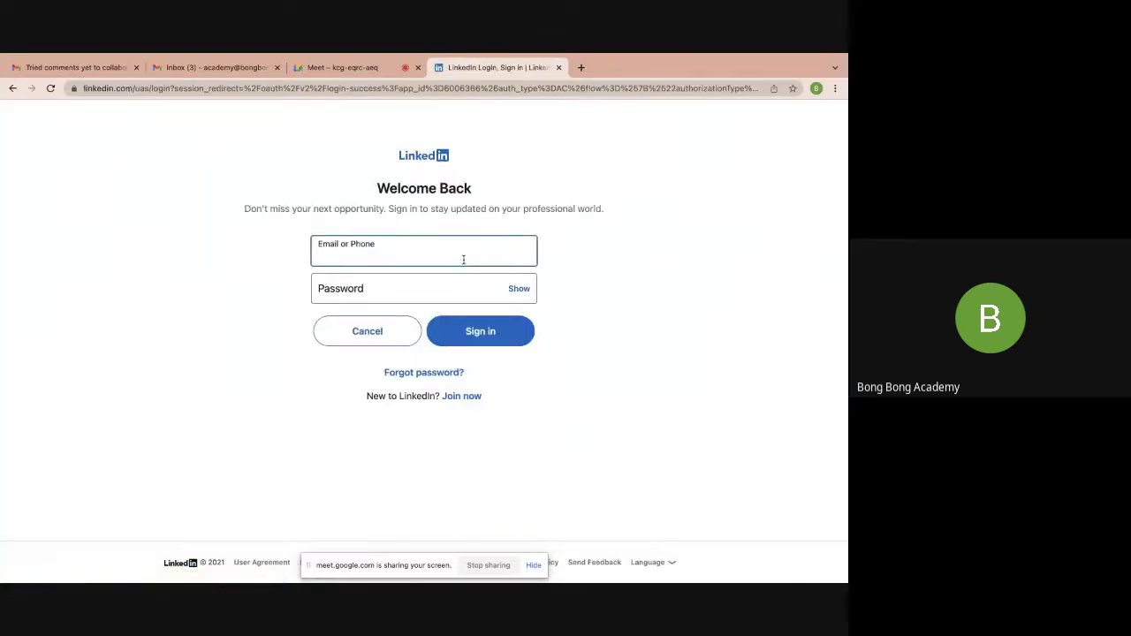
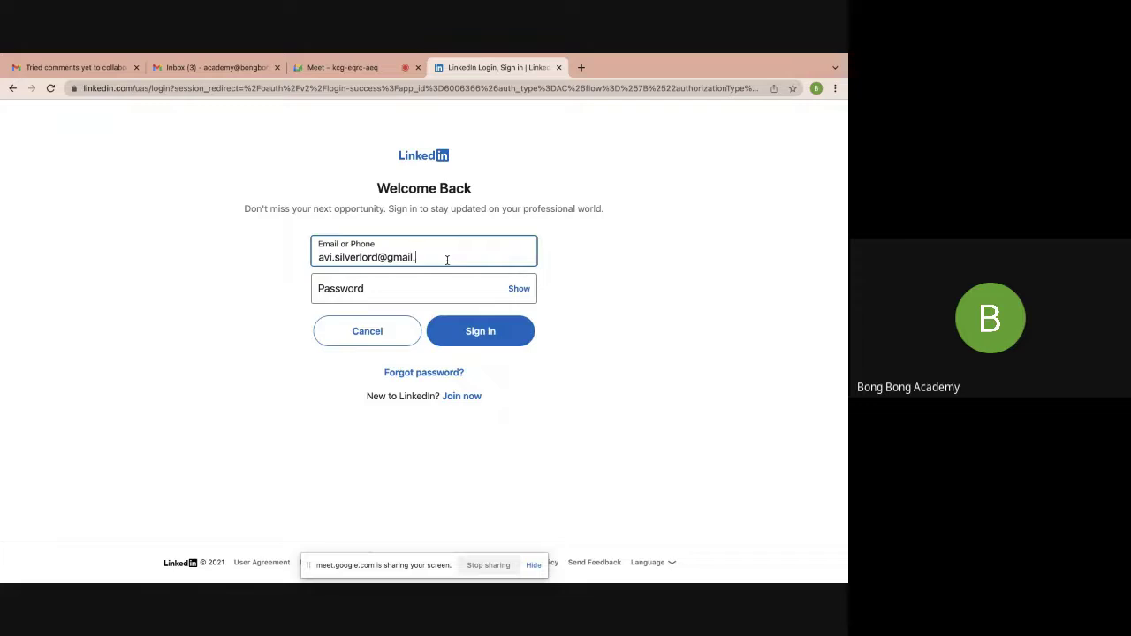
pyautogui.press('Tab')
pyautogui.write('•••••••')
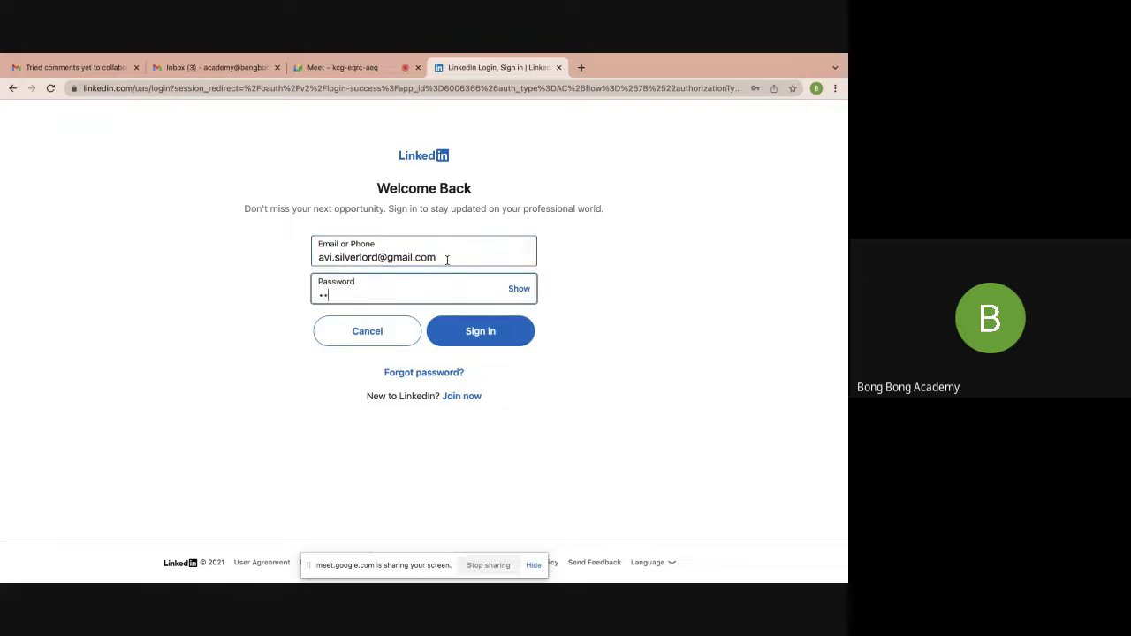
pyautogui.write('•••')
pyautogui.press('Return')
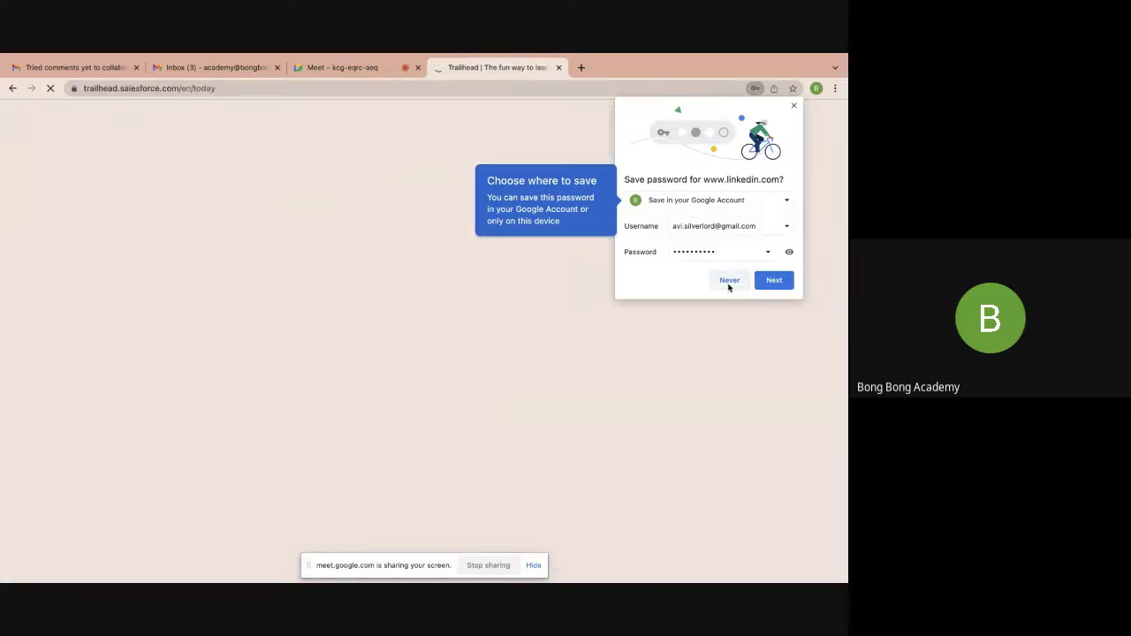
pyautogui.click(730, 281)
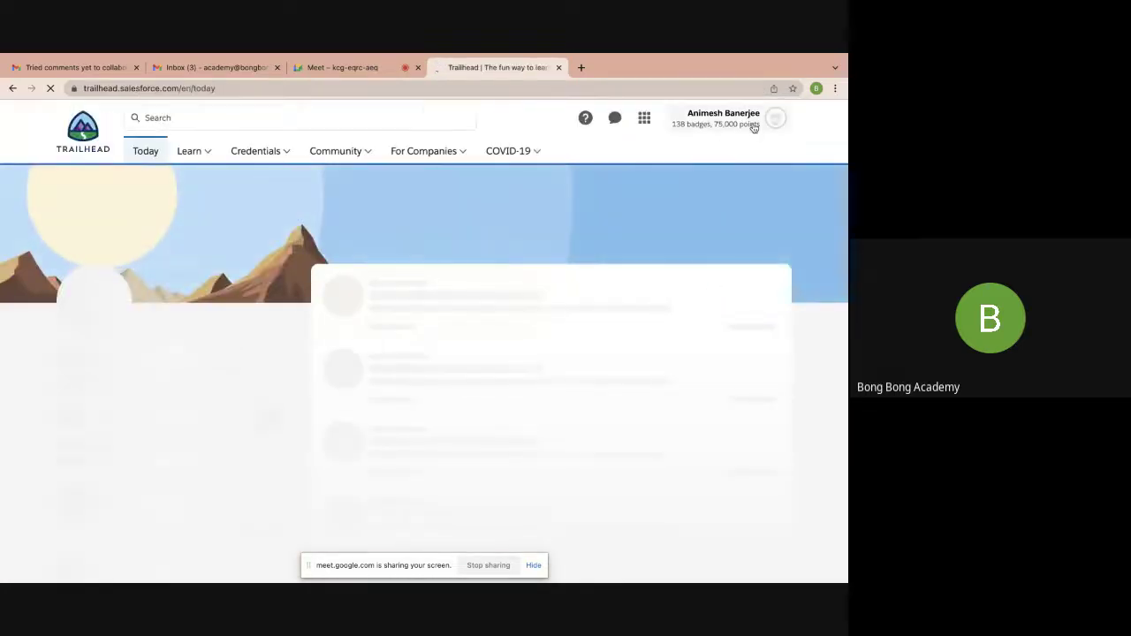
# Launch the App2 playground org from Hands-On Orgs in the profile menu
pyautogui.click(753, 125)
pyautogui.click(689, 285)
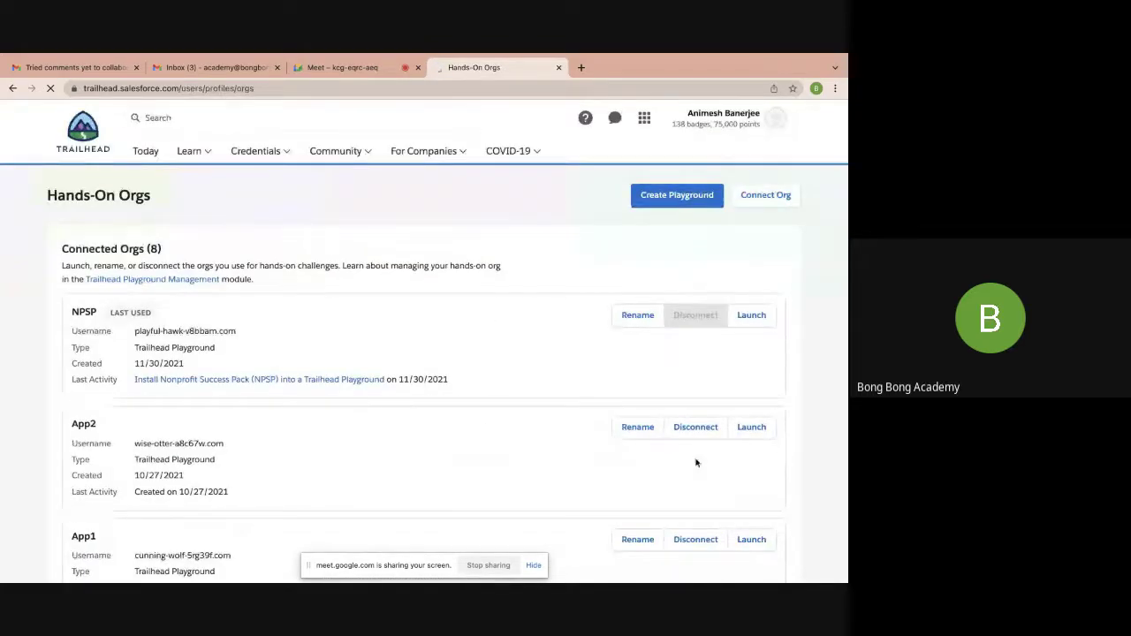
pyautogui.click(746, 429)
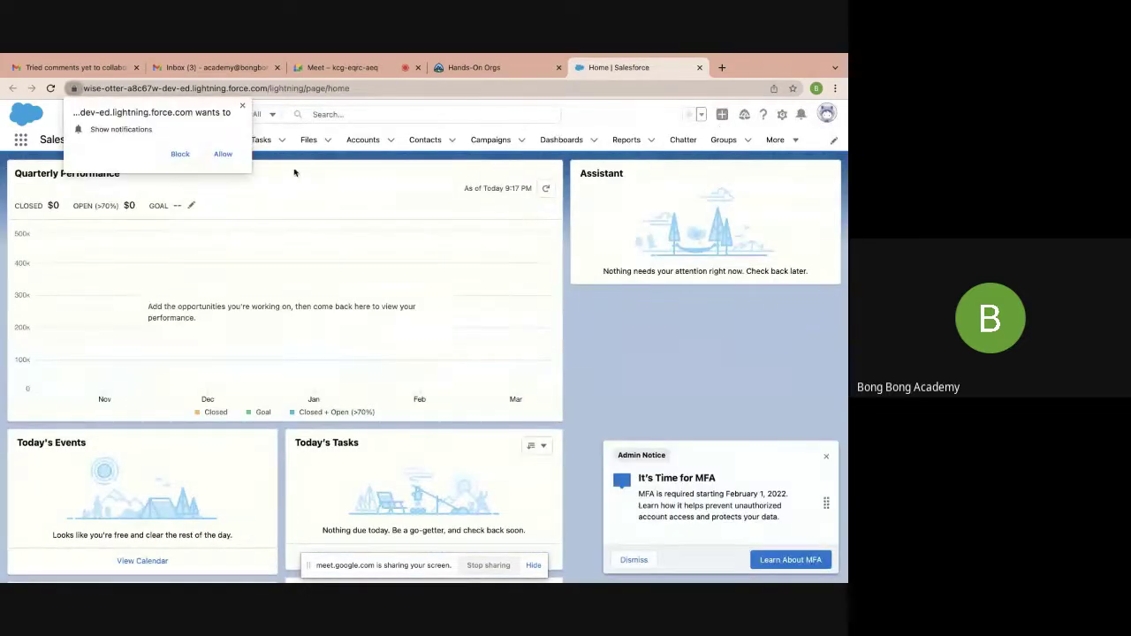
# Allow Salesforce notifications, then start a New Report from the All Reports list
pyautogui.click(226, 156)
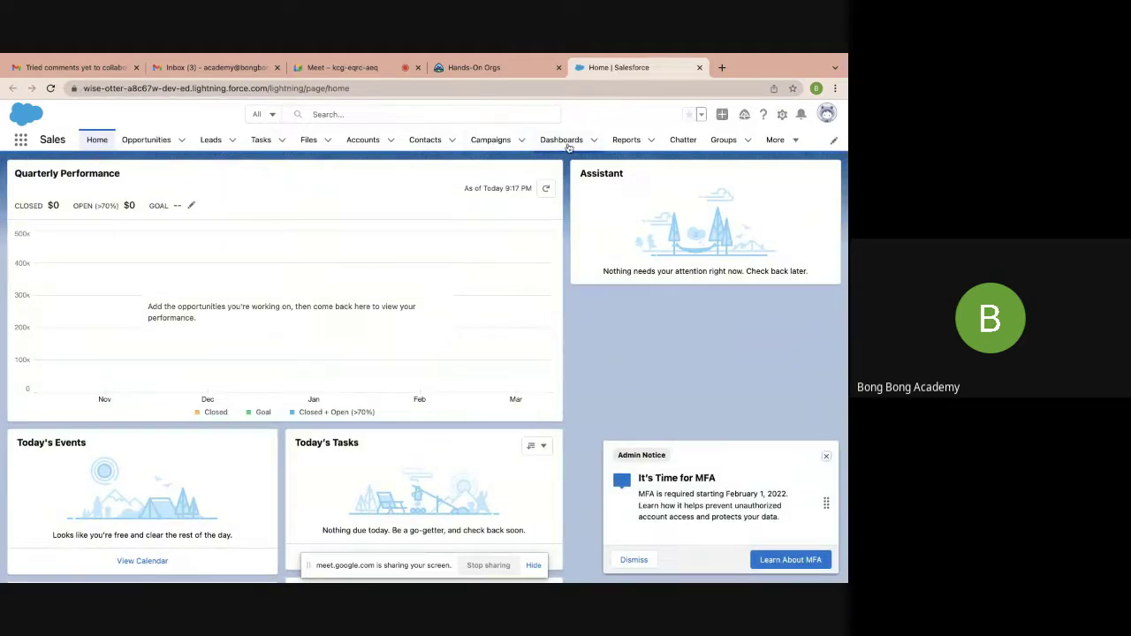
pyautogui.click(626, 142)
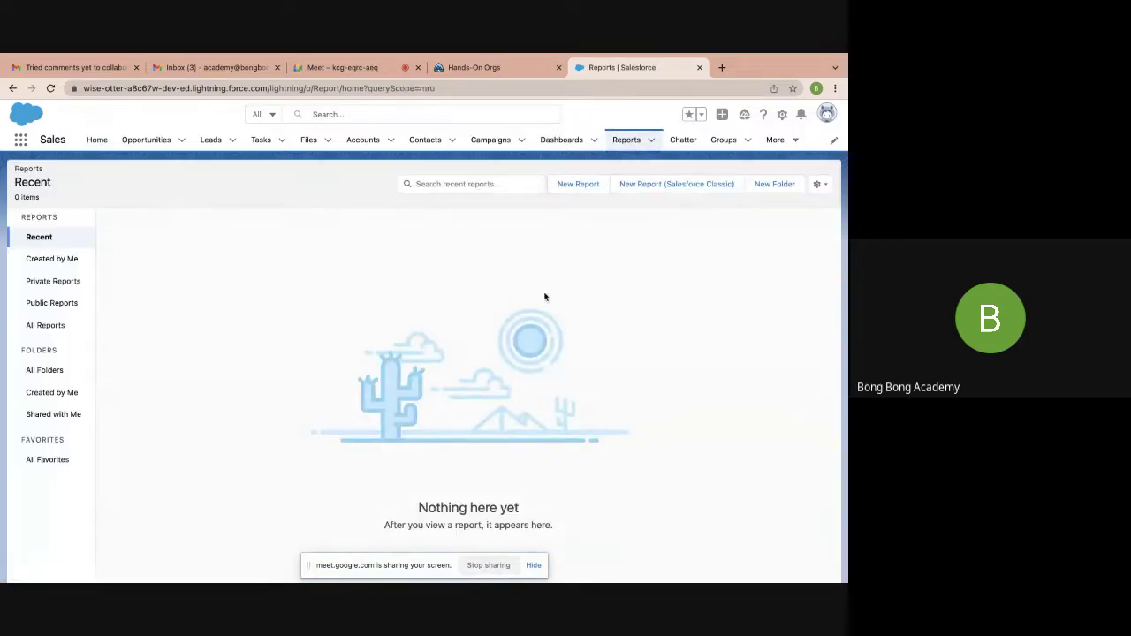
pyautogui.click(45, 326)
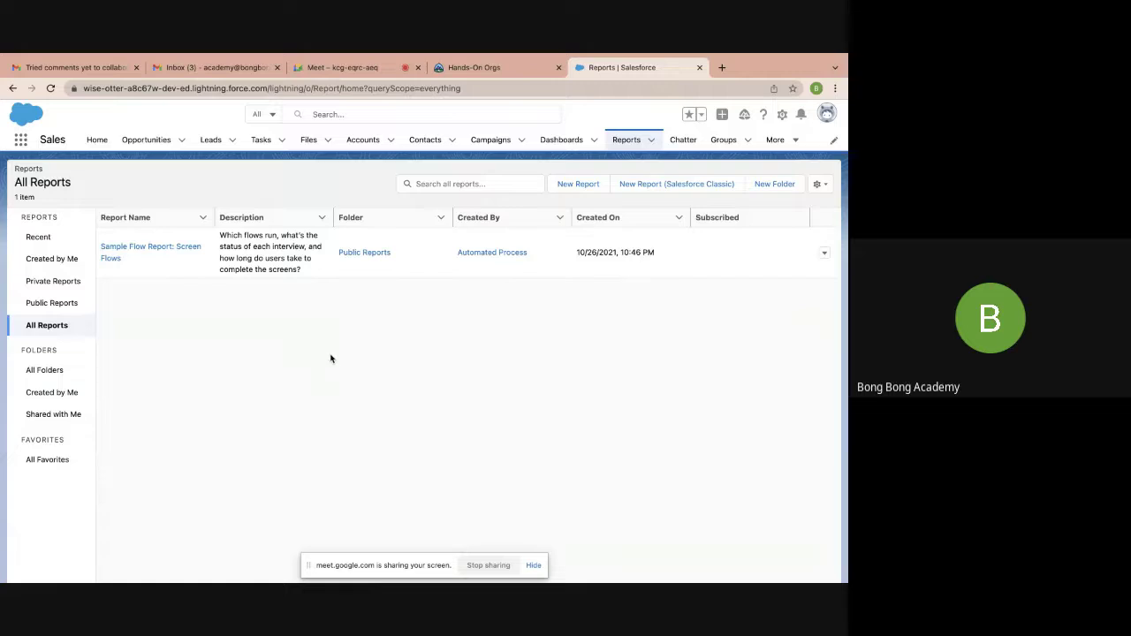
pyautogui.click(572, 186)
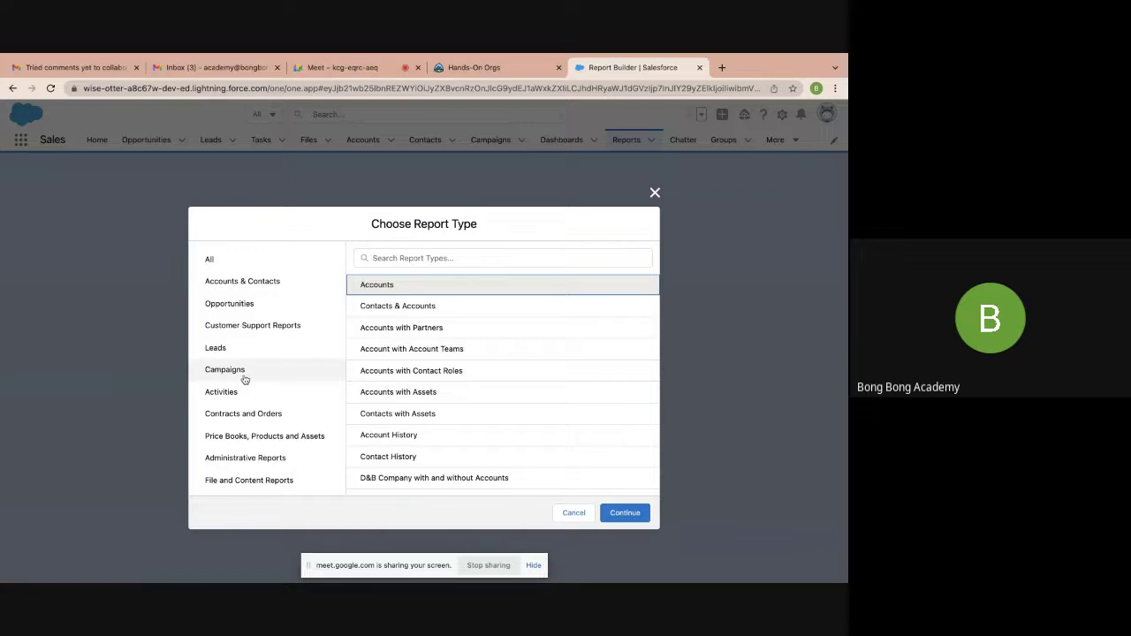
# Create the new report from the Opportunities report type
pyautogui.scroll(-1, 244, 378)
pyautogui.scroll(-5, 445, 392)
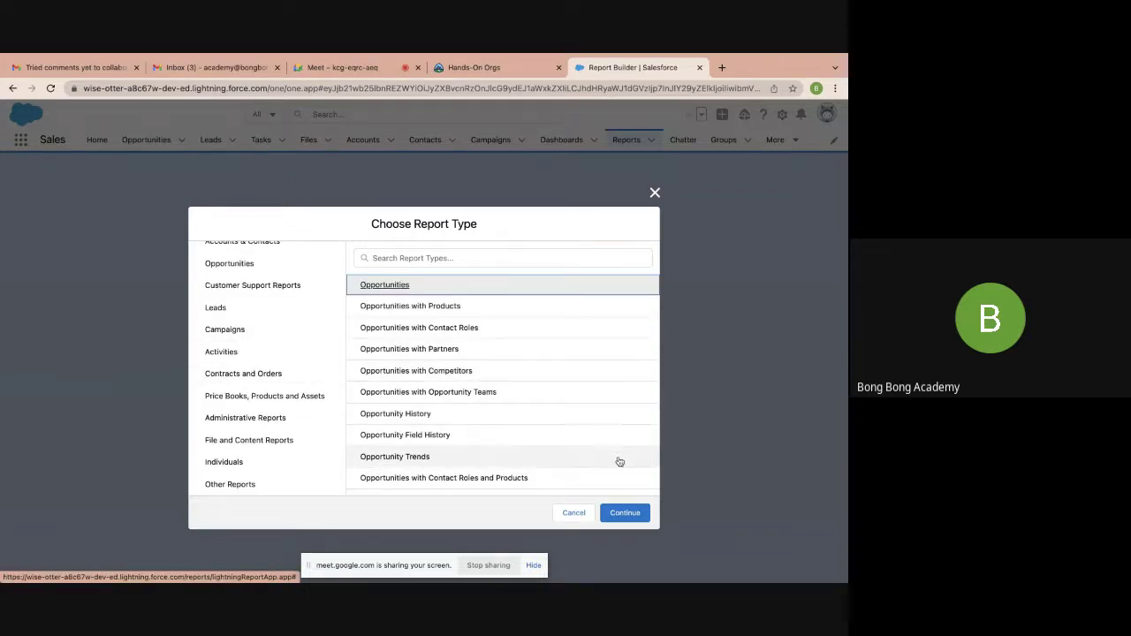
pyautogui.click(625, 514)
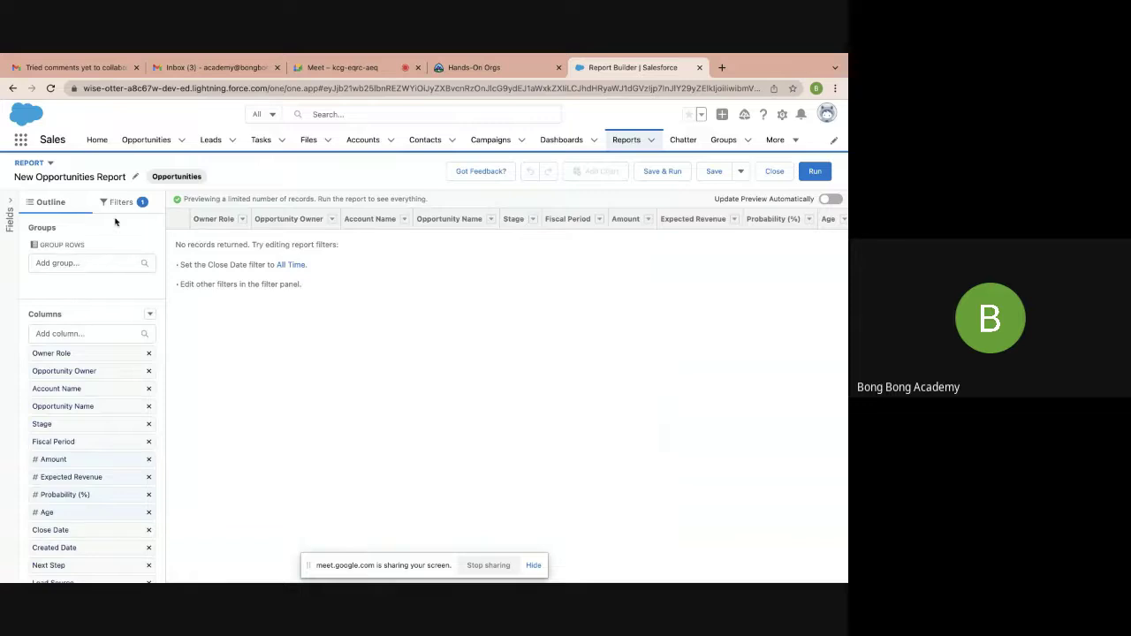
# Set the report's Close Date filter range to All Time and apply it
pyautogui.click(123, 203)
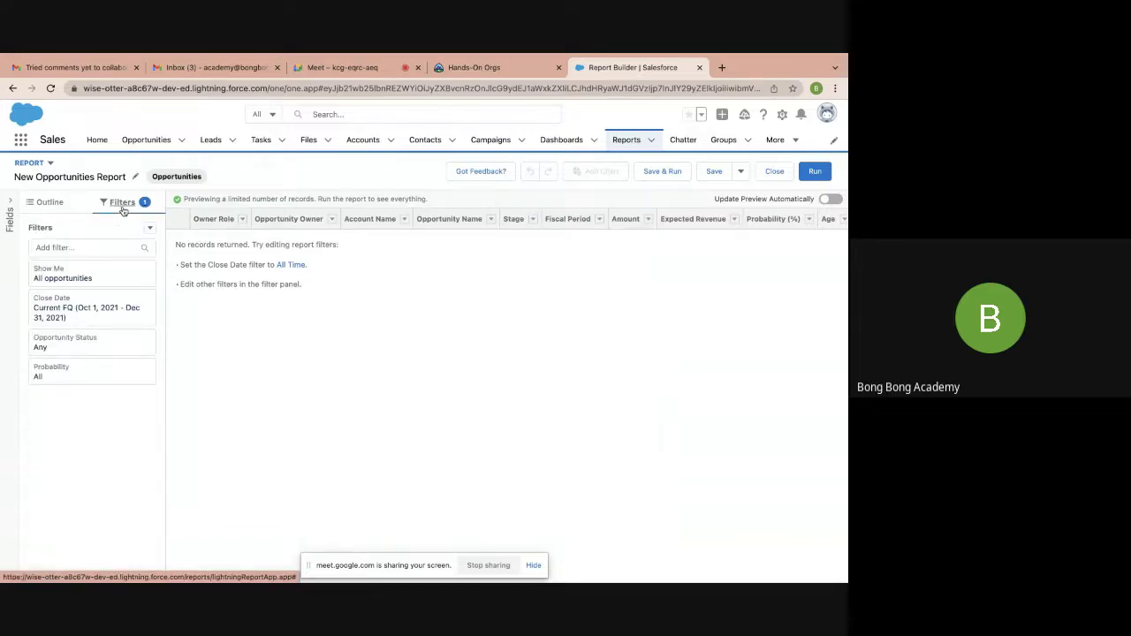
pyautogui.click(102, 311)
pyautogui.click(255, 326)
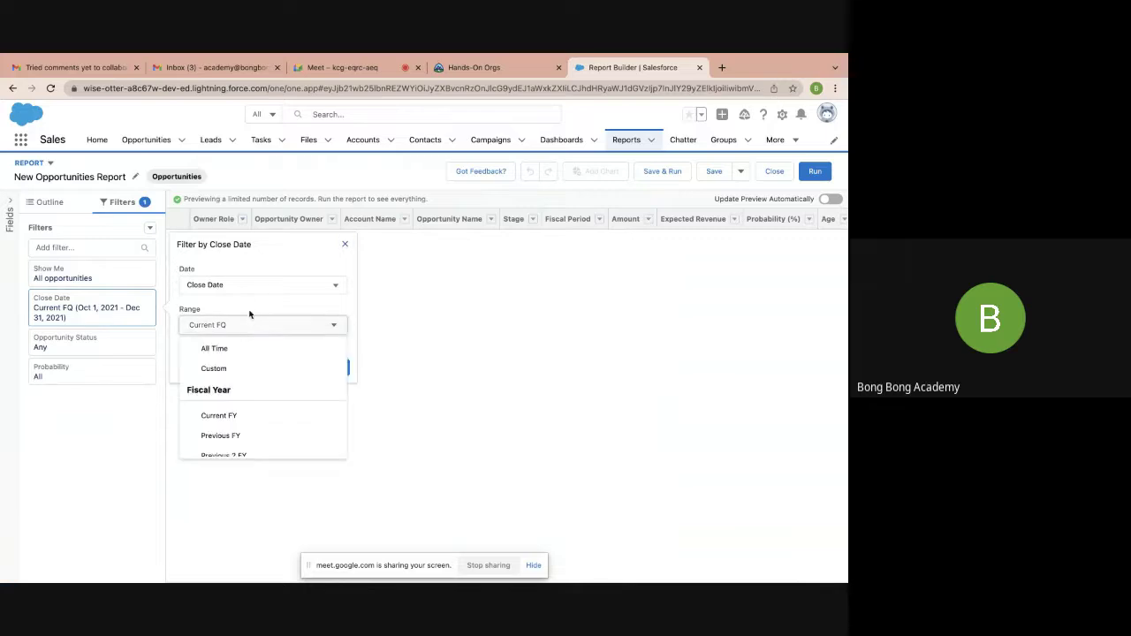
pyautogui.click(210, 350)
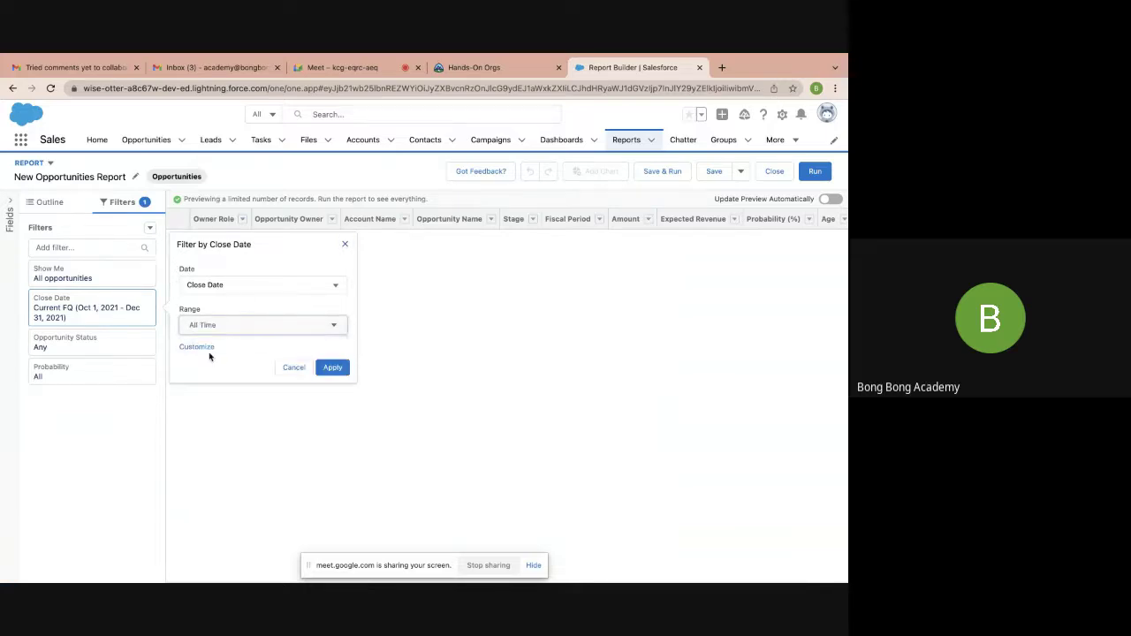
pyautogui.click(333, 369)
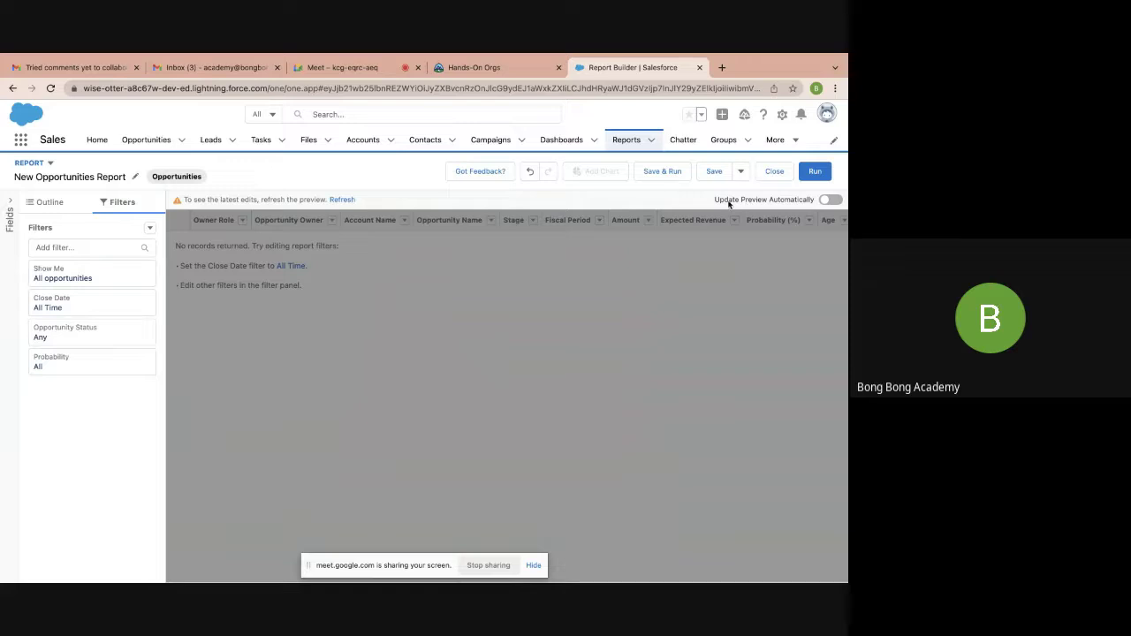
# Name the report 'My Opportunity Report' with unique name 'My_Opportunity_Report'
pyautogui.click(663, 172)
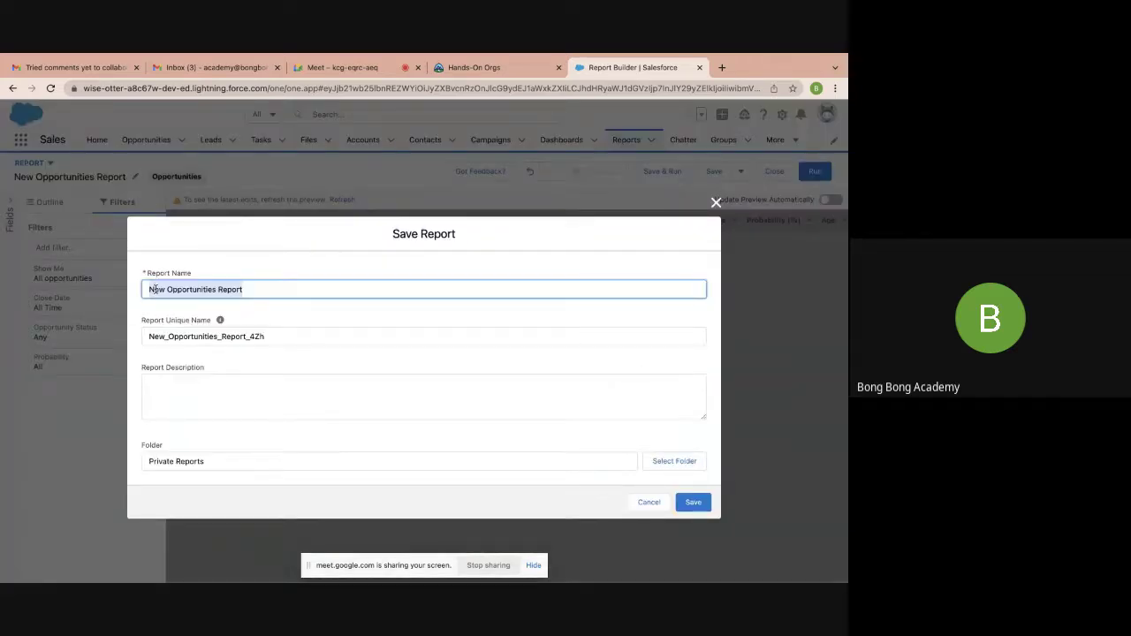
pyautogui.moveTo(253, 289); pyautogui.dragTo(16, 281)
pyautogui.write('My')
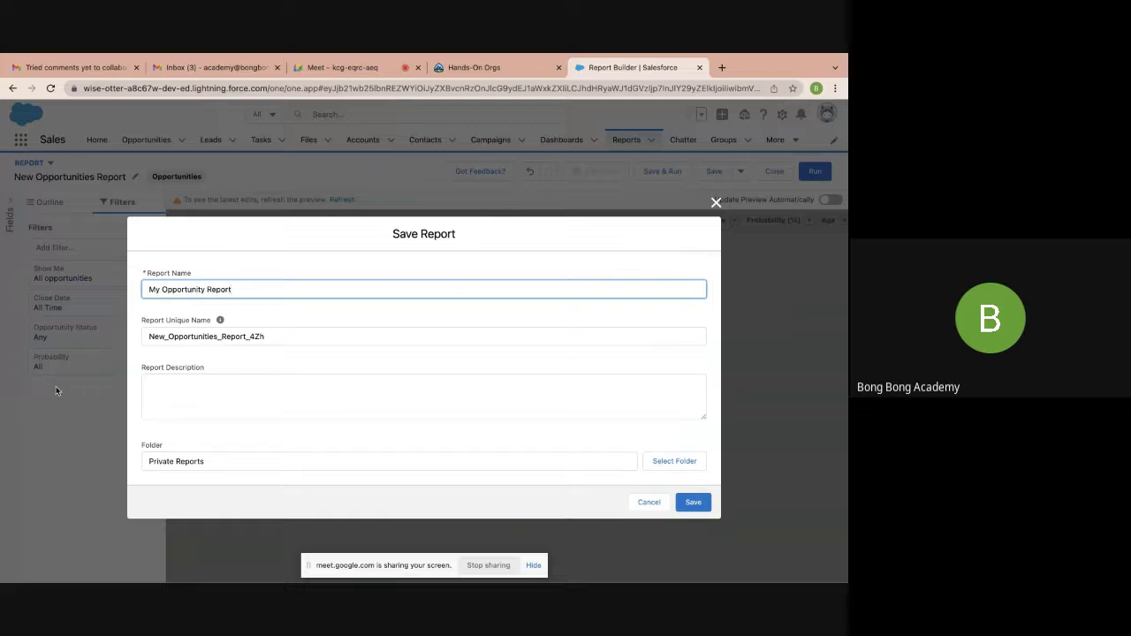
pyautogui.click(226, 383)
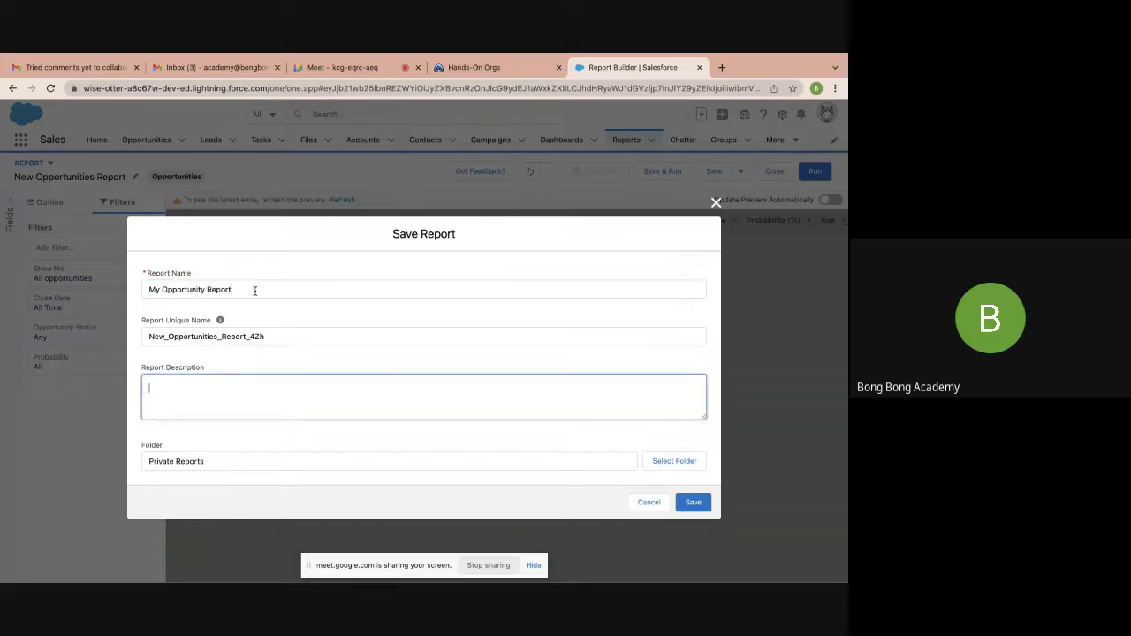
pyautogui.moveTo(254, 291); pyautogui.dragTo(14, 293)
pyautogui.hotkey('ctrl', 'c')
pyautogui.moveTo(274, 336); pyautogui.dragTo(3, 339)
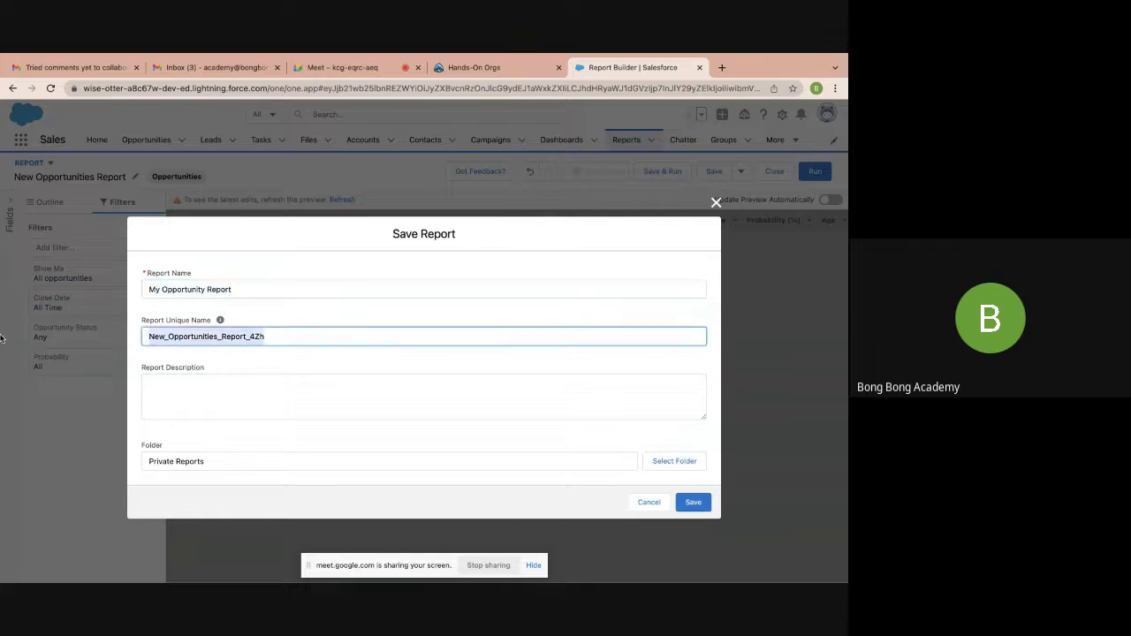
pyautogui.hotkey('ctrl', 'v')
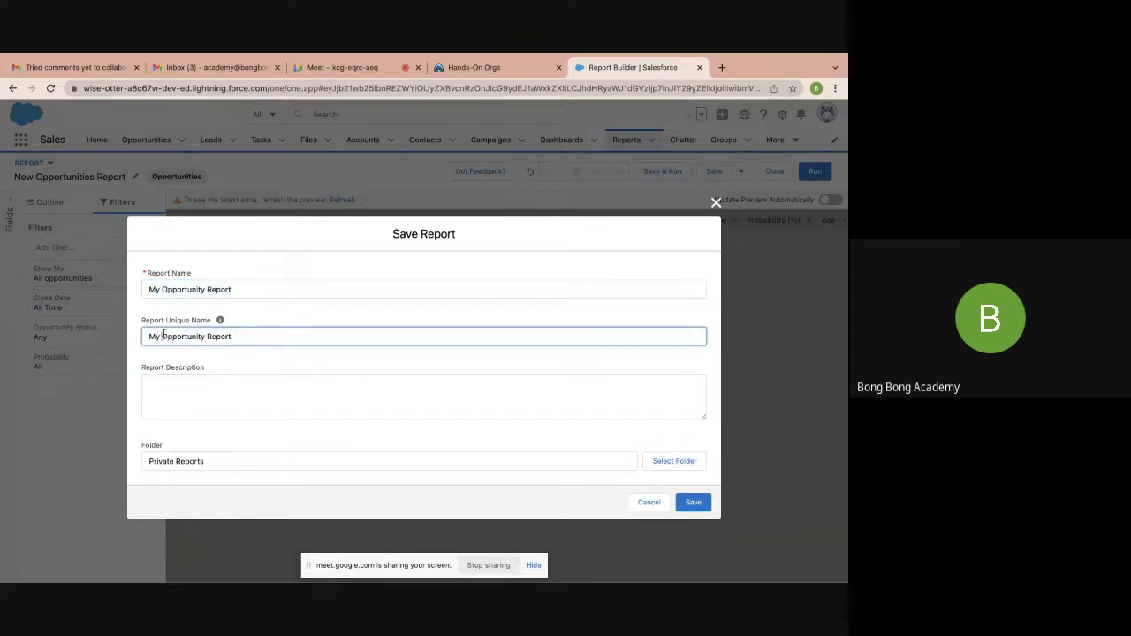
pyautogui.press('BackSpace')
pyautogui.write('_')
pyautogui.click(210, 336)
pyautogui.press('BackSpace')
pyautogui.write('_')
pyautogui.click(273, 410)
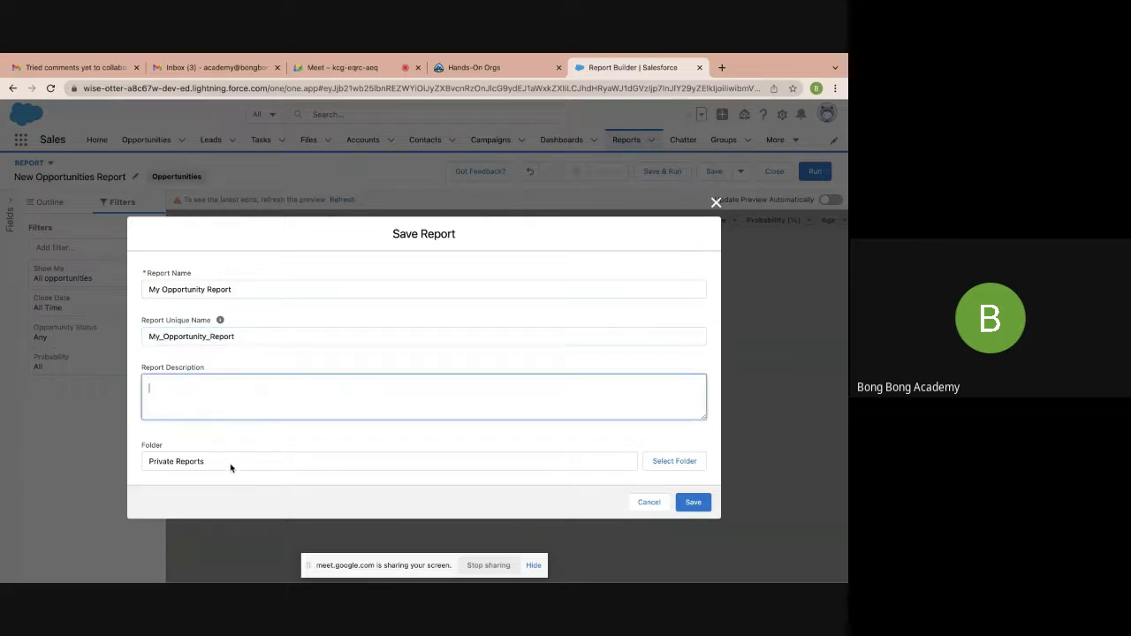
# Choose the Public Reports folder and save the report
pyautogui.click(654, 462)
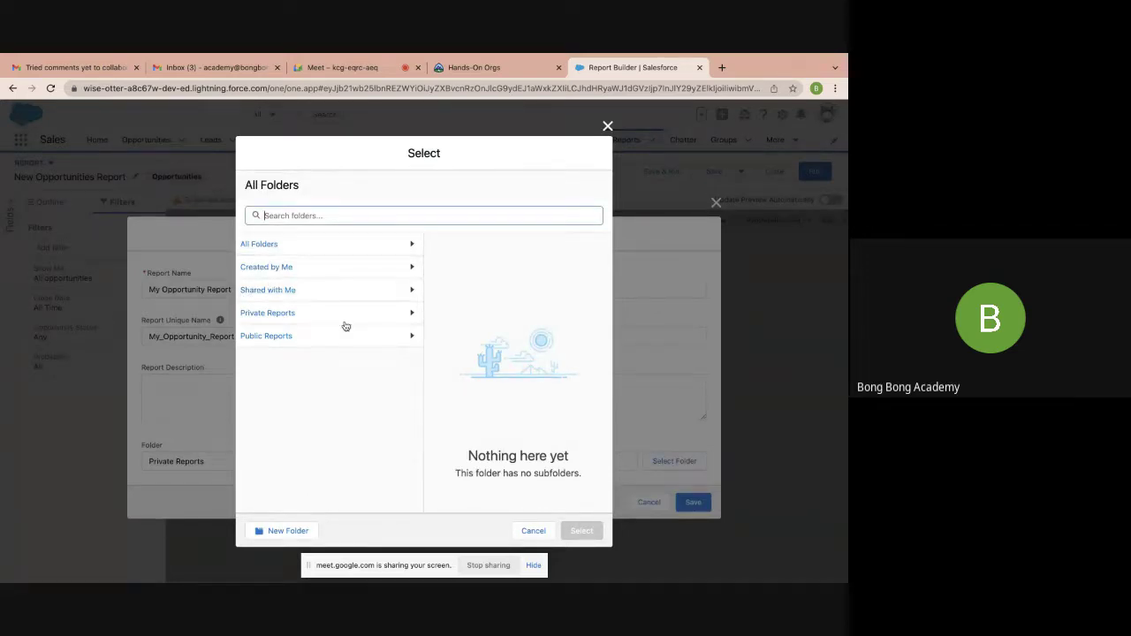
pyautogui.click(358, 254)
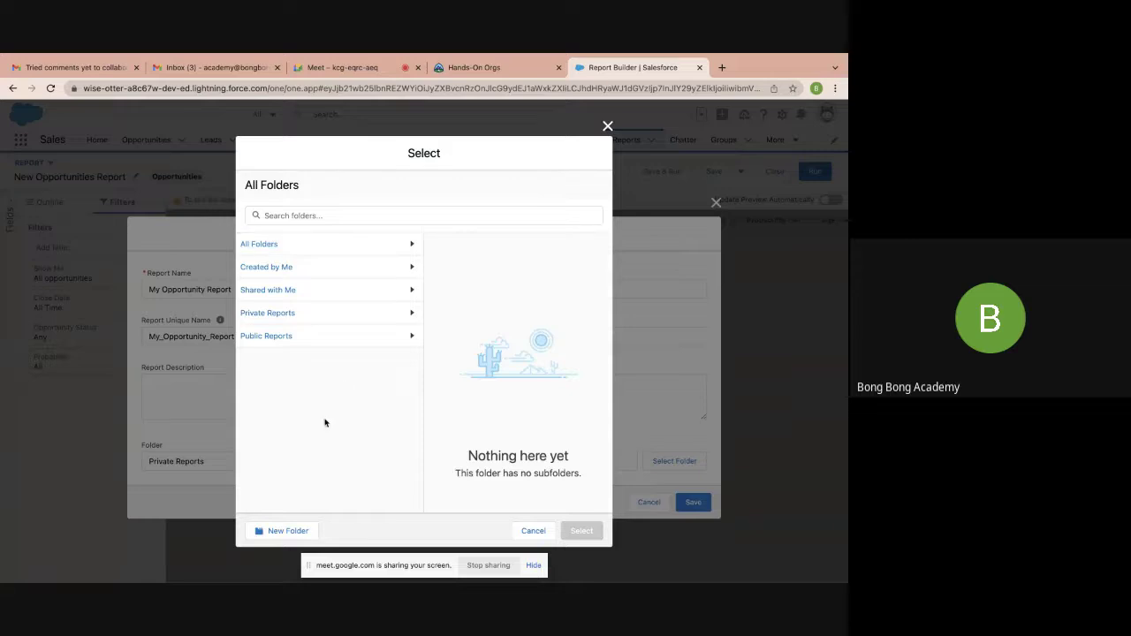
pyautogui.click(343, 337)
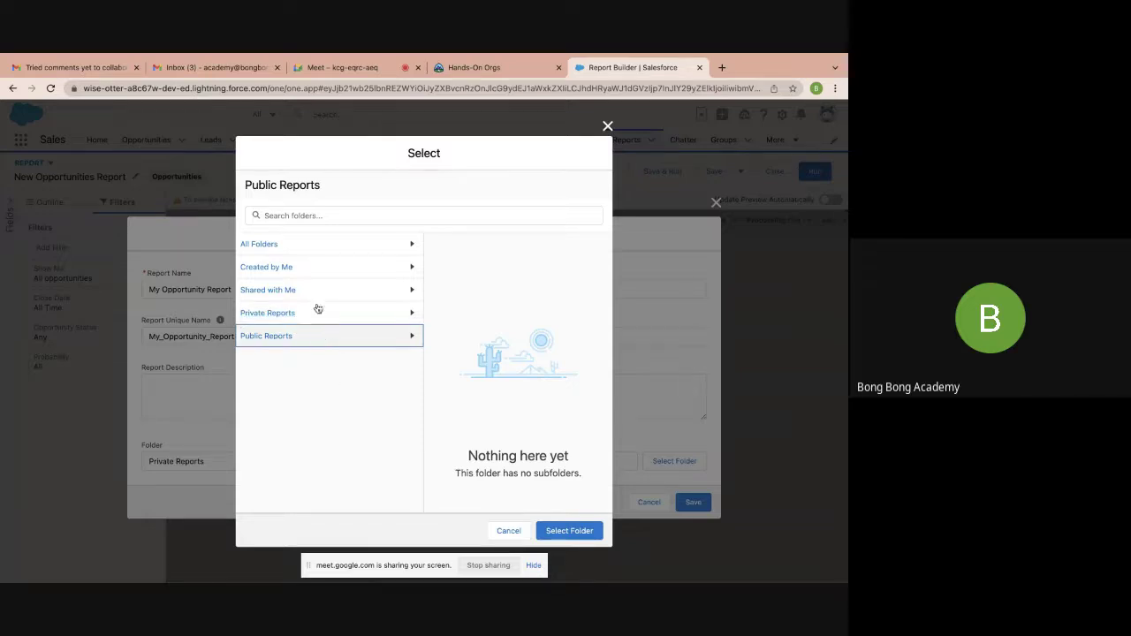
pyautogui.click(343, 246)
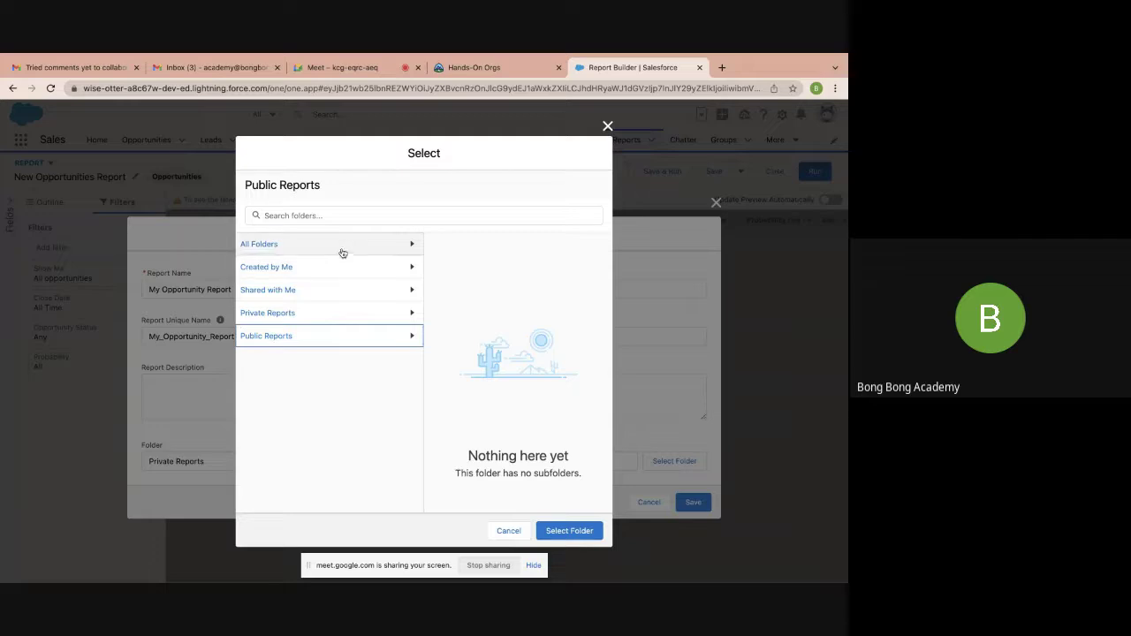
pyautogui.click(341, 337)
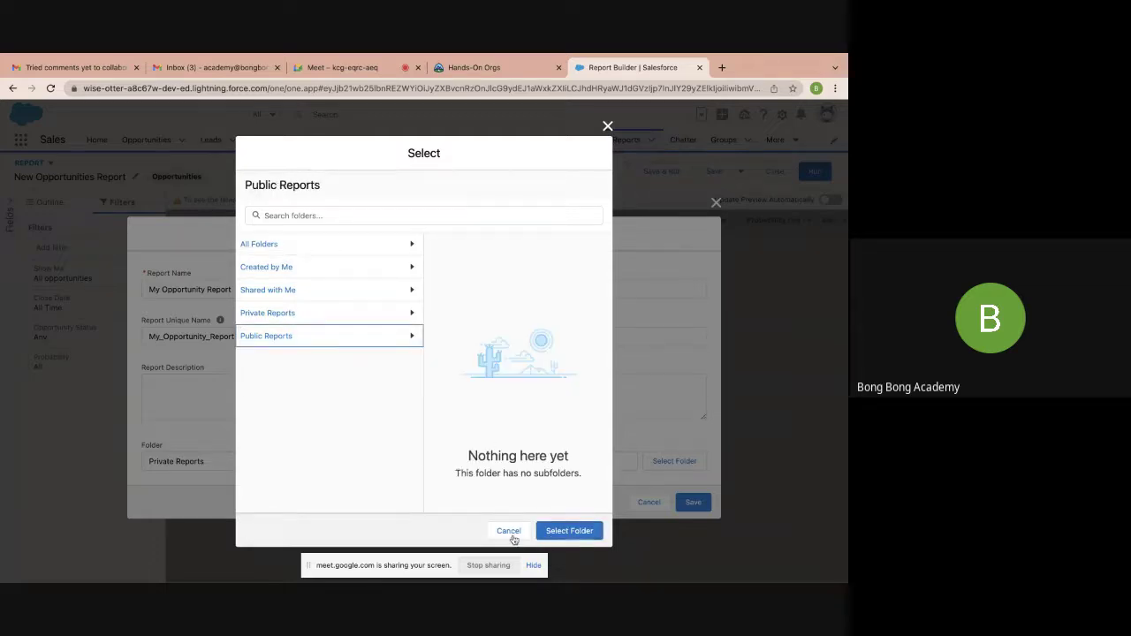
pyautogui.click(567, 534)
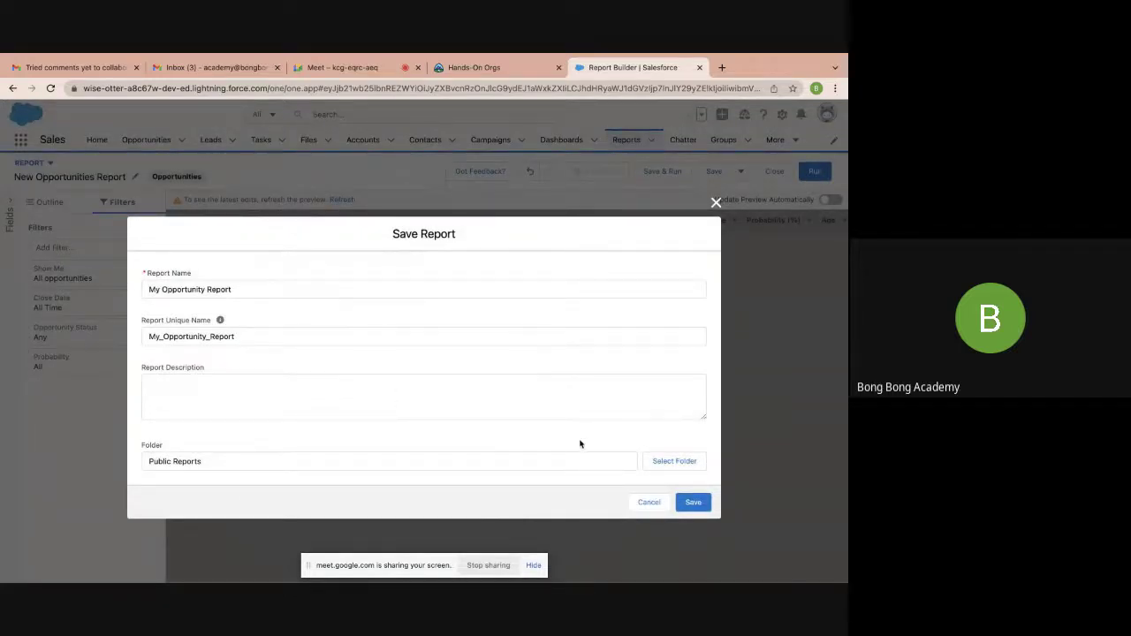
pyautogui.click(705, 504)
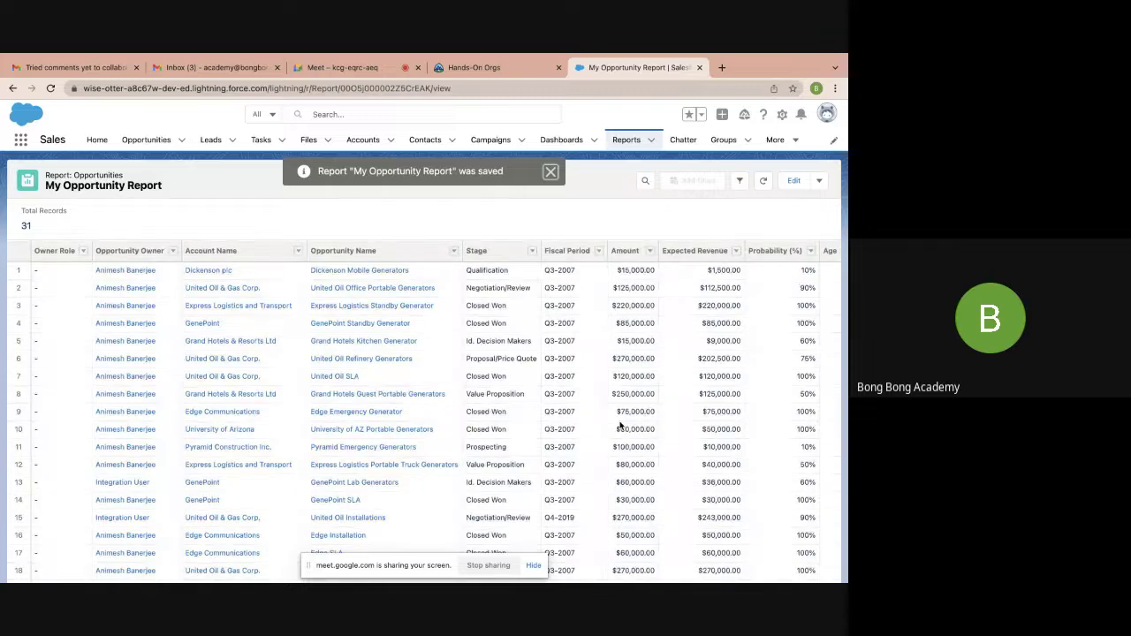
# Remove the Owner Role column from My Opportunity Report and save the change
pyautogui.click(552, 175)
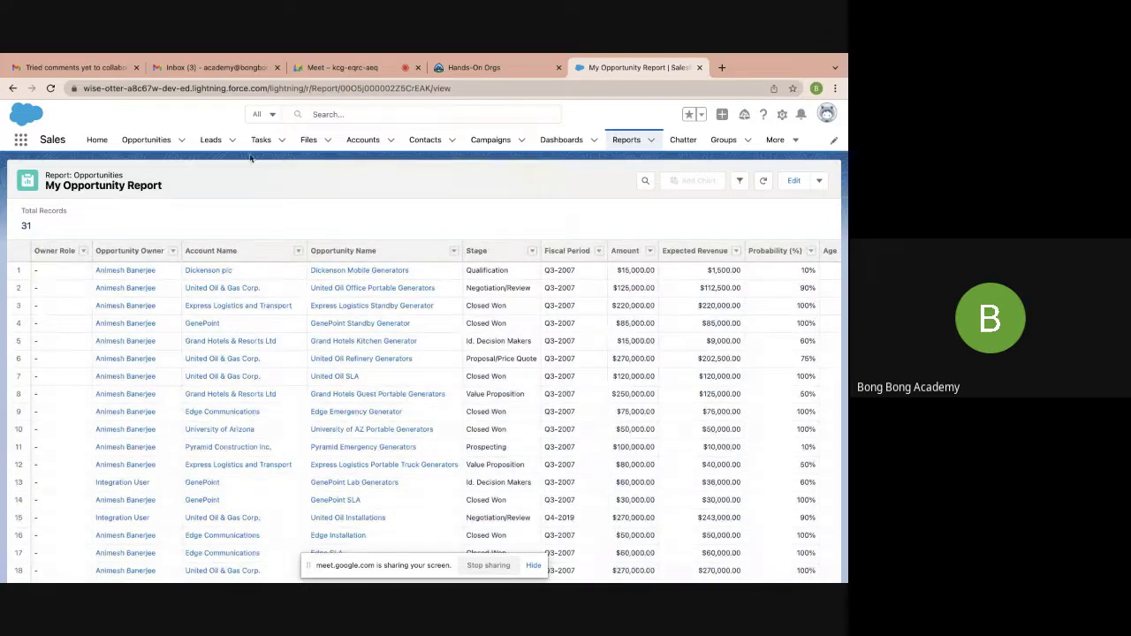
pyautogui.hscroll(5, 437, 424)
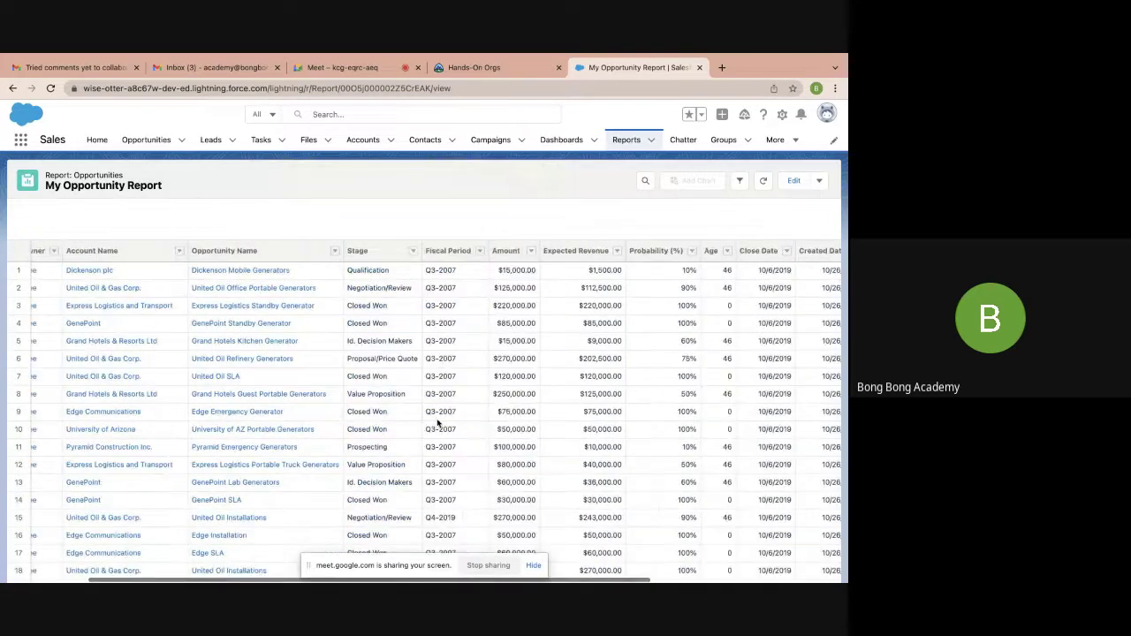
pyautogui.hscroll(-5, 436, 425)
pyautogui.hscroll(3, 437, 424)
pyautogui.hscroll(3, 436, 424)
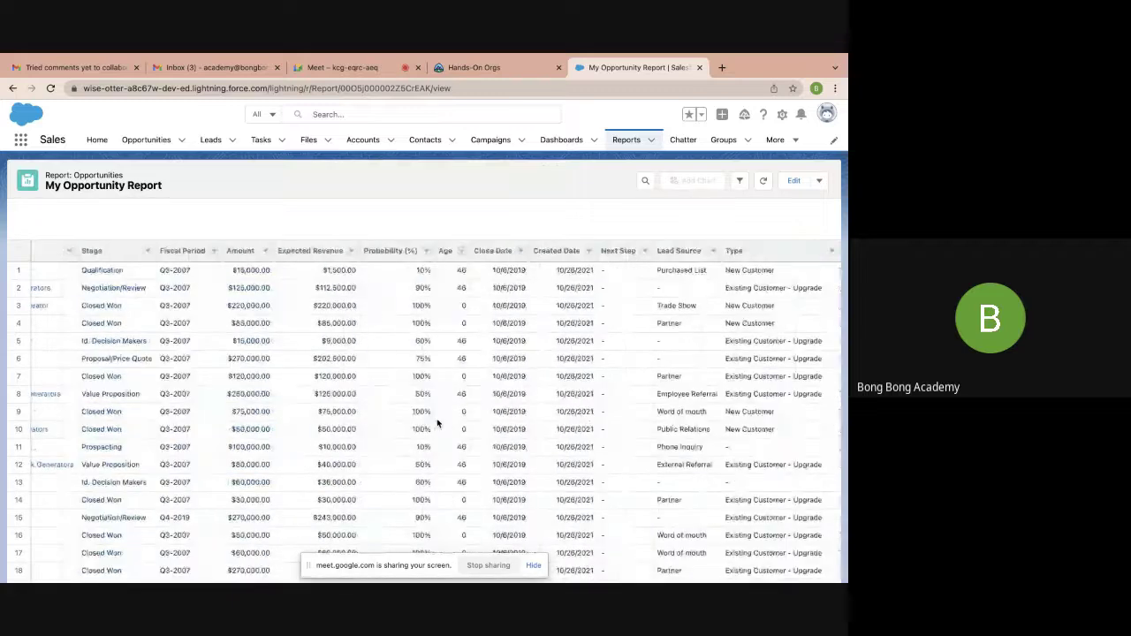
pyautogui.hscroll(-5, 437, 424)
pyautogui.scroll(-5, 437, 424)
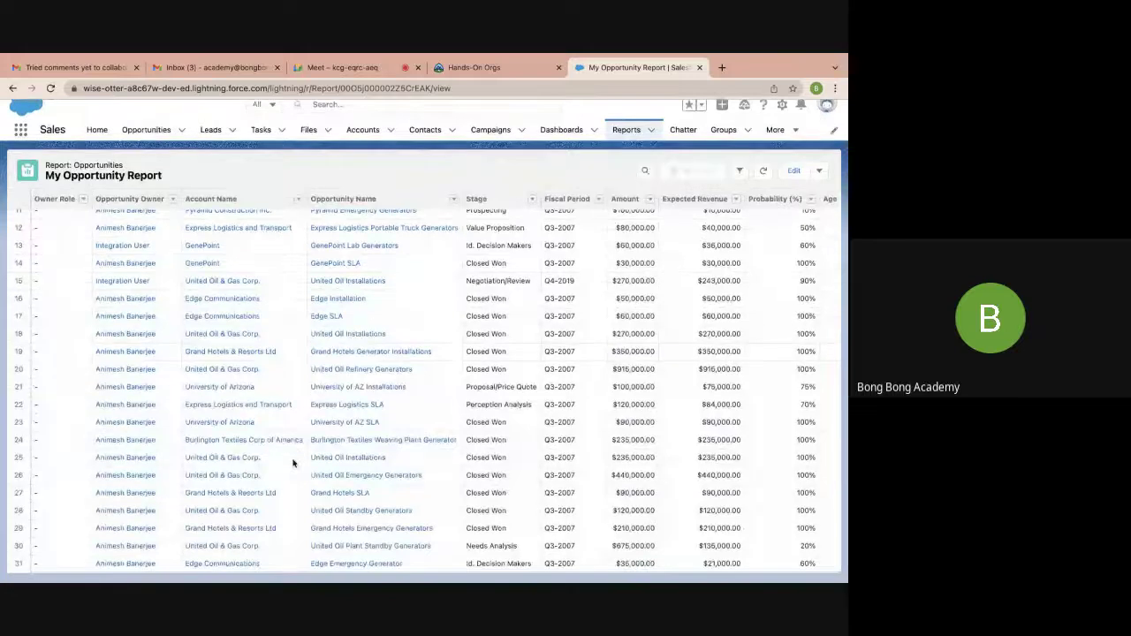
pyautogui.scroll(5, 294, 463)
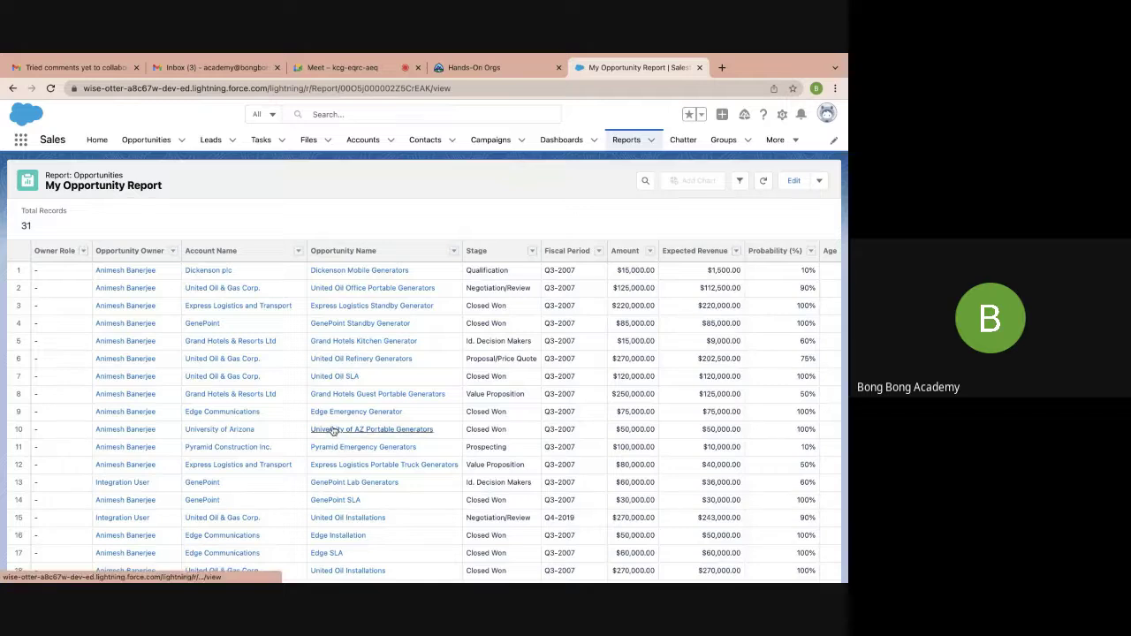
pyautogui.scroll(-2, 334, 430)
pyautogui.scroll(3, 334, 431)
pyautogui.click(83, 250)
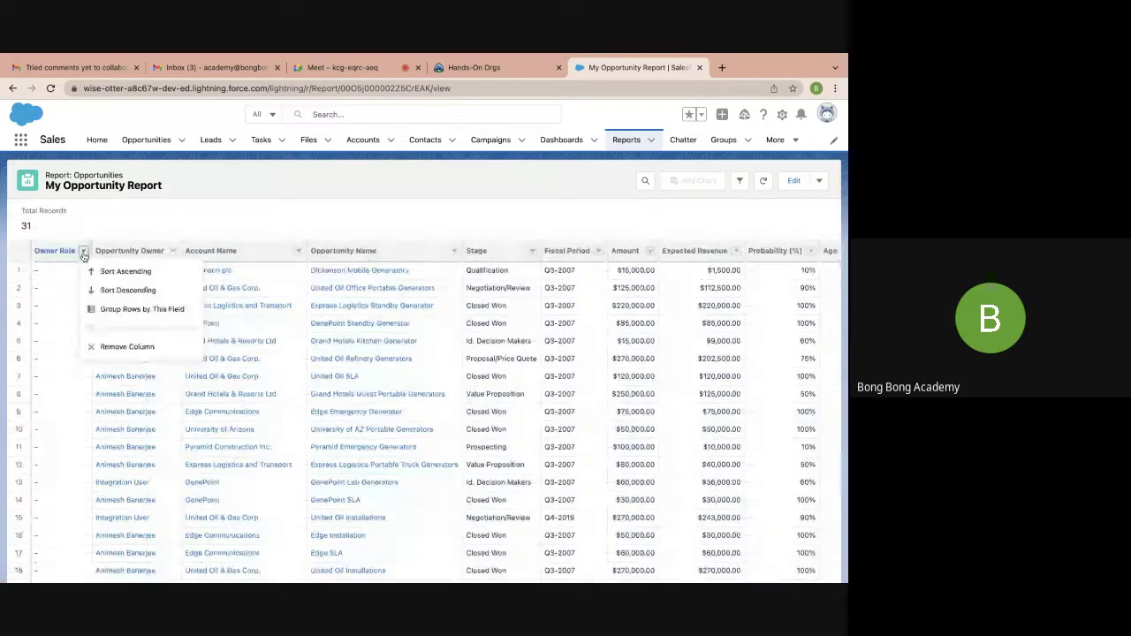
pyautogui.click(119, 354)
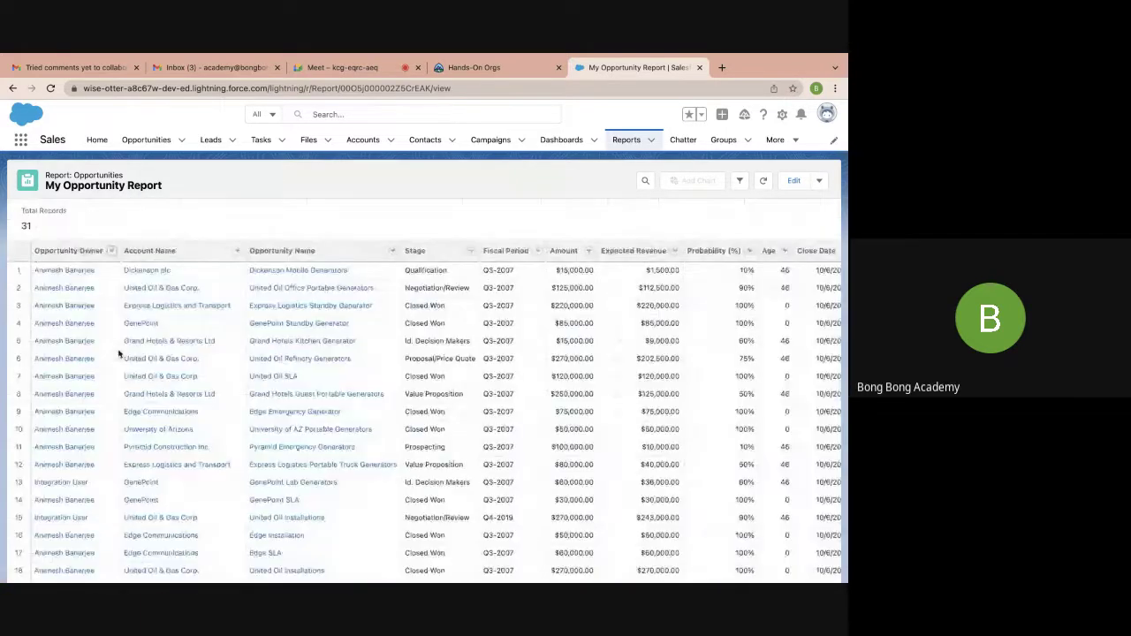
pyautogui.click(821, 180)
pyautogui.click(757, 244)
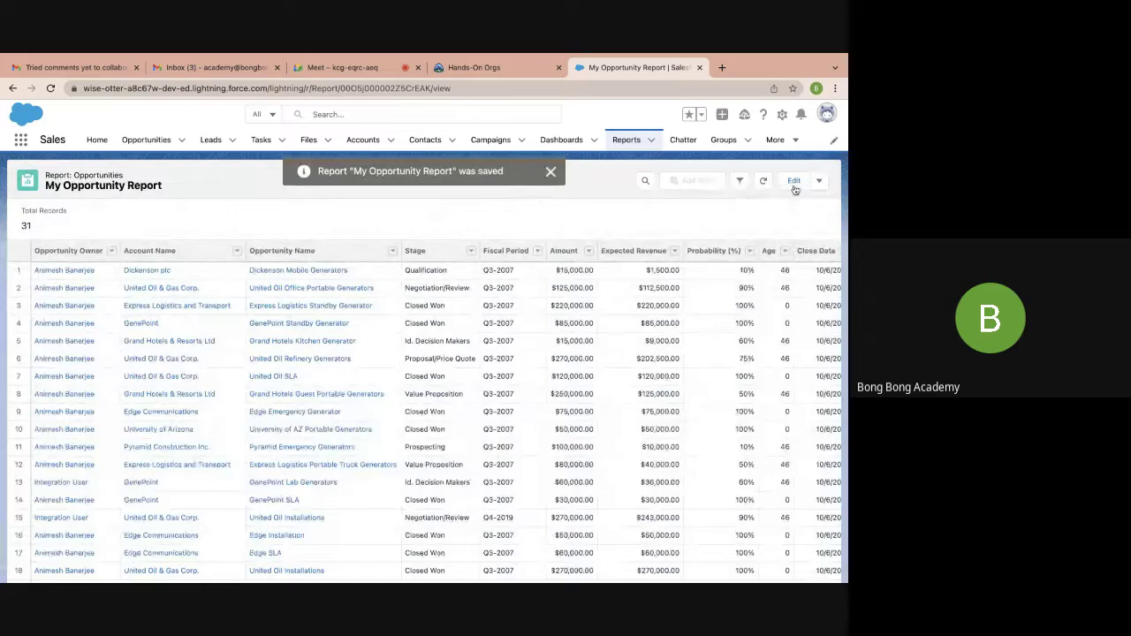
# Edit the report to remove the Opportunity Owner column, then run it
pyautogui.click(794, 182)
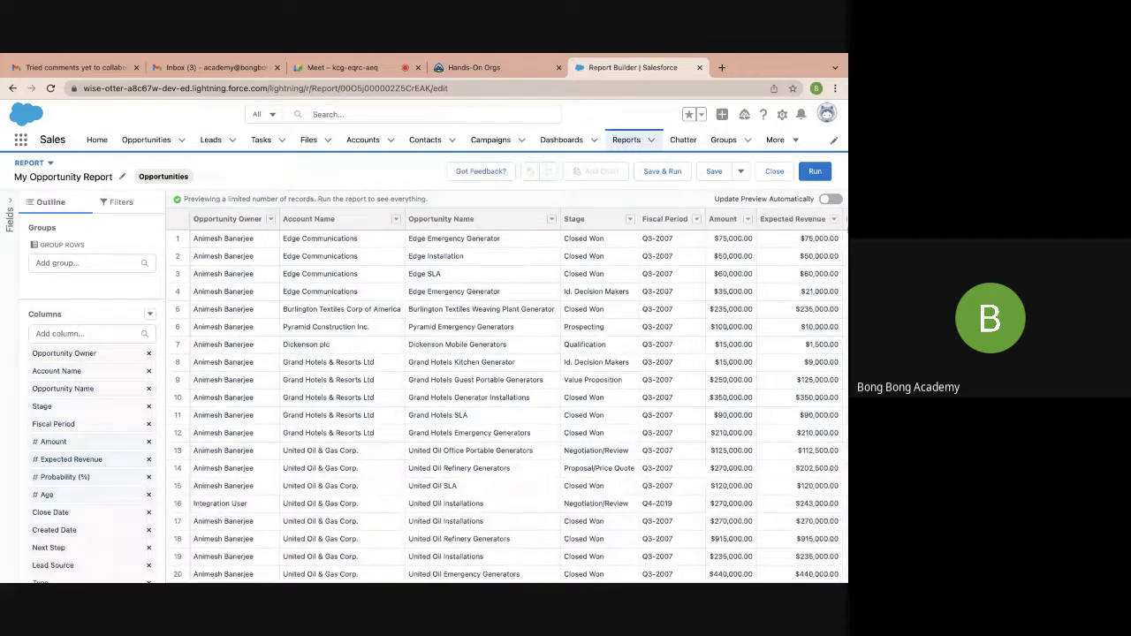
pyautogui.click(272, 221)
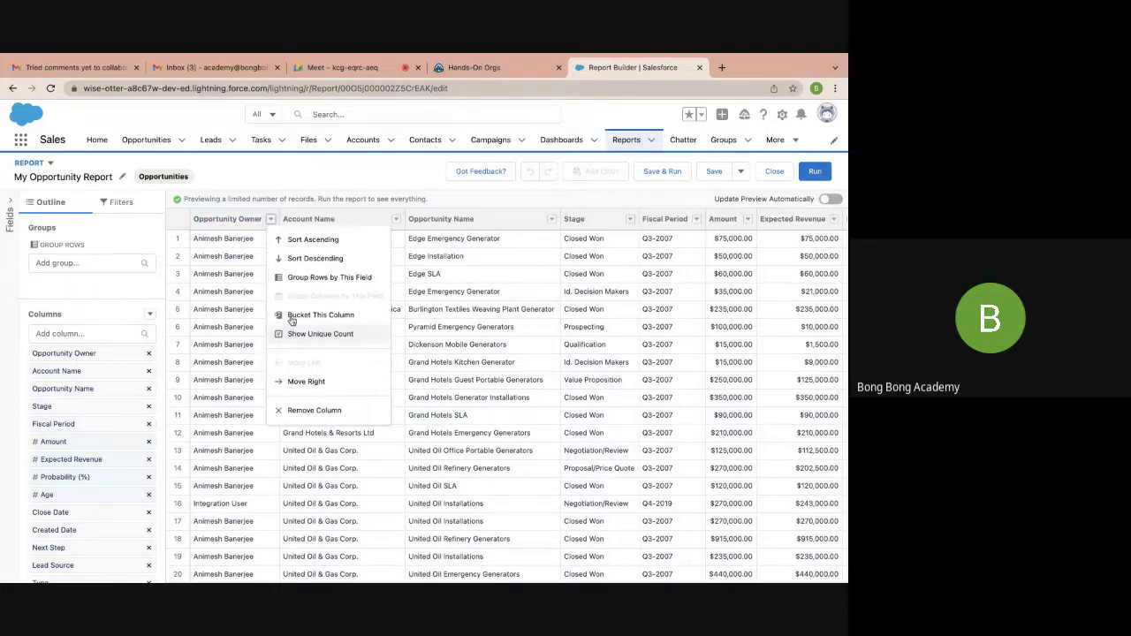
pyautogui.click(305, 414)
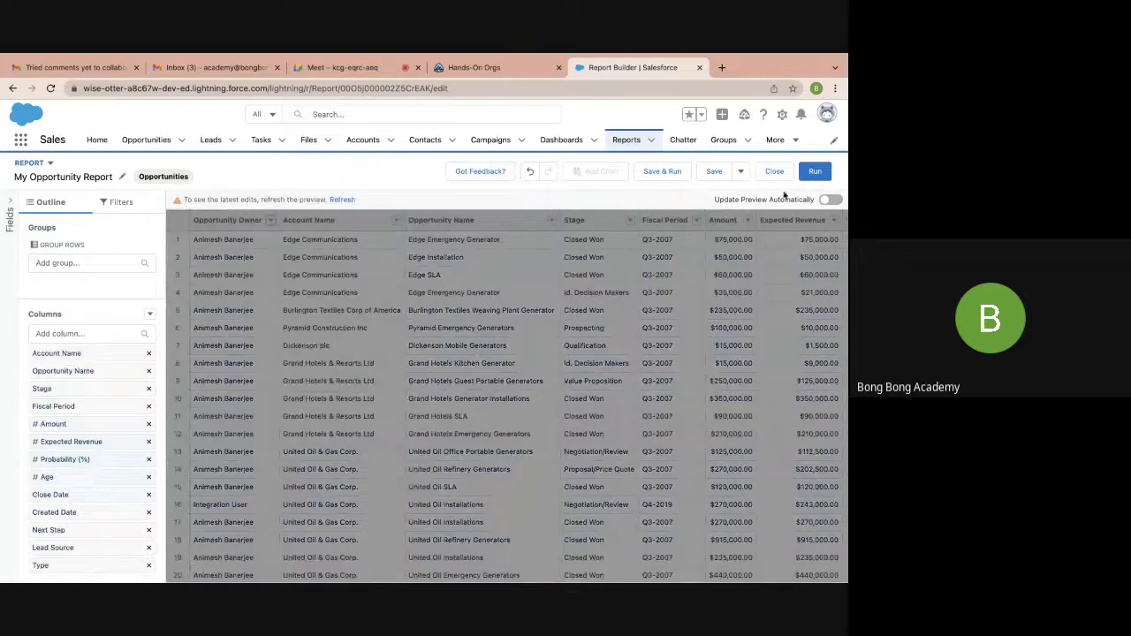
pyautogui.click(814, 174)
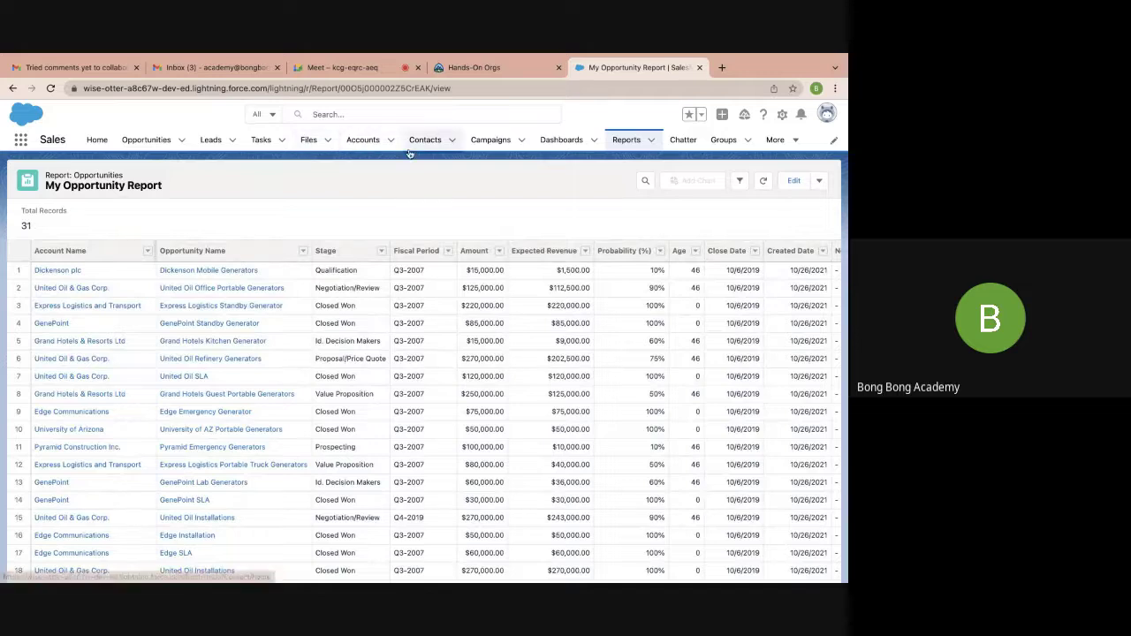
# View the All Opportunities list of 31 records, then return to Reports
pyautogui.click(141, 139)
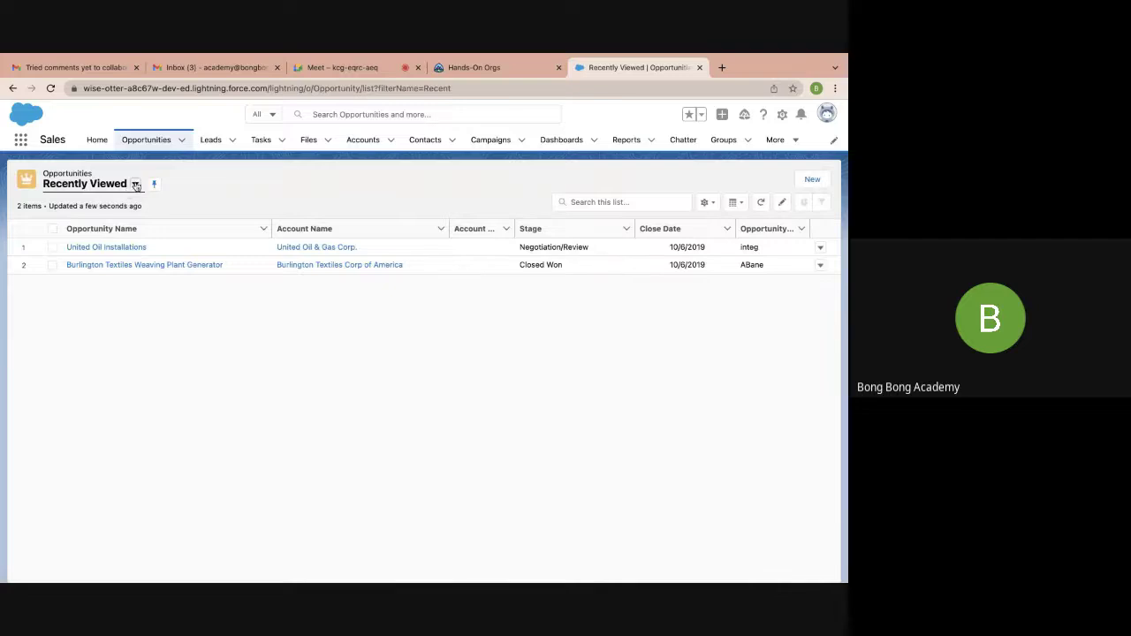
pyautogui.click(135, 184)
pyautogui.click(88, 255)
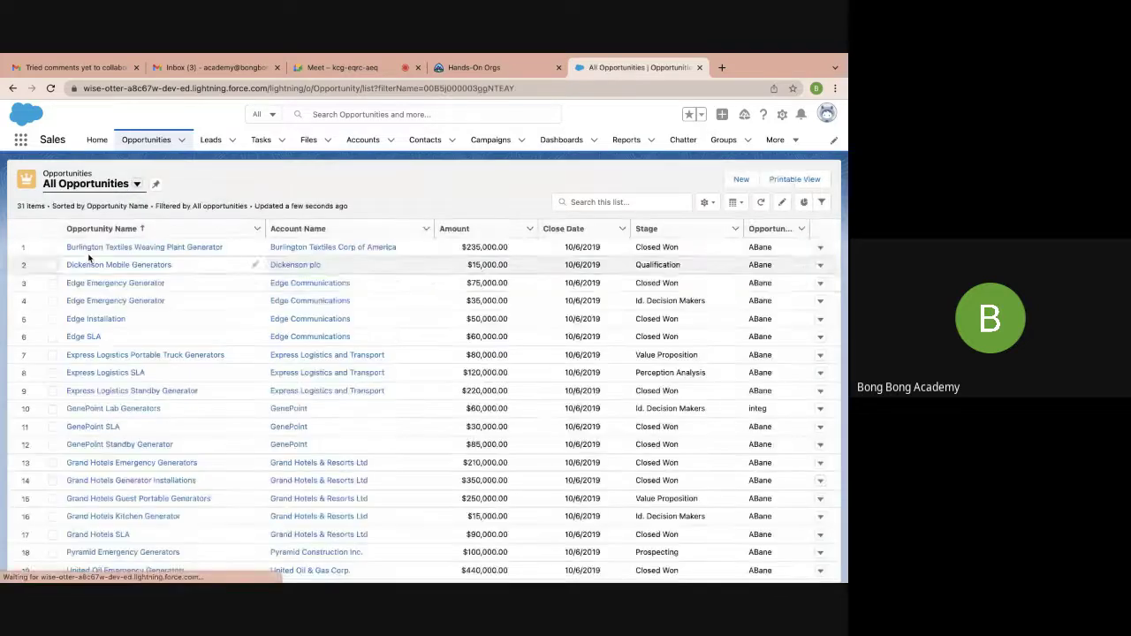
pyautogui.scroll(-3, 109, 342)
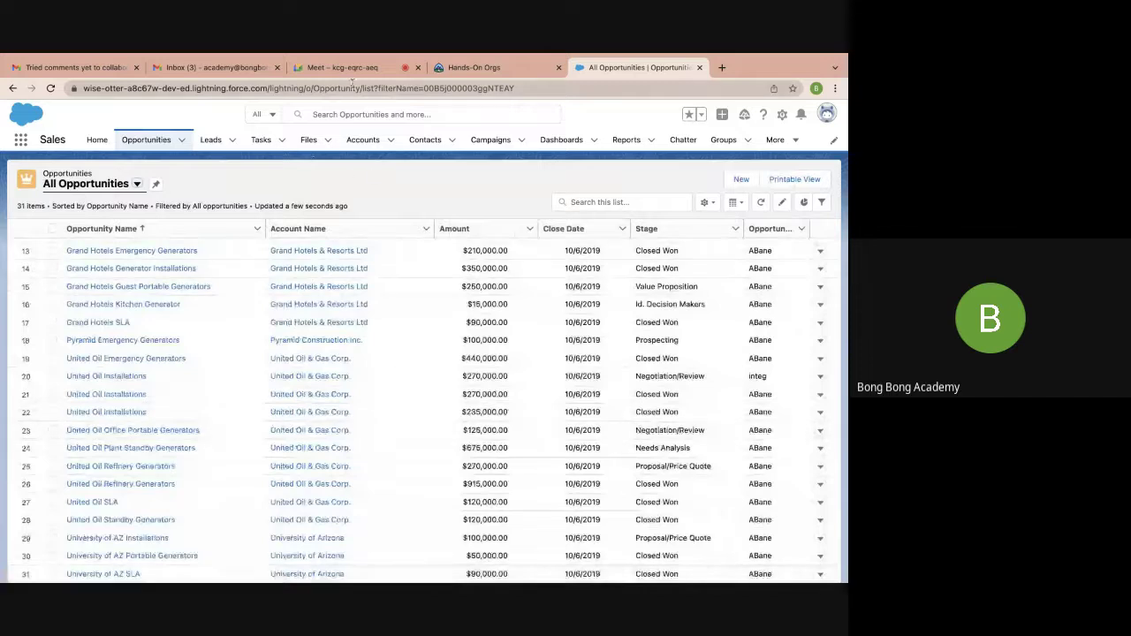
pyautogui.click(627, 139)
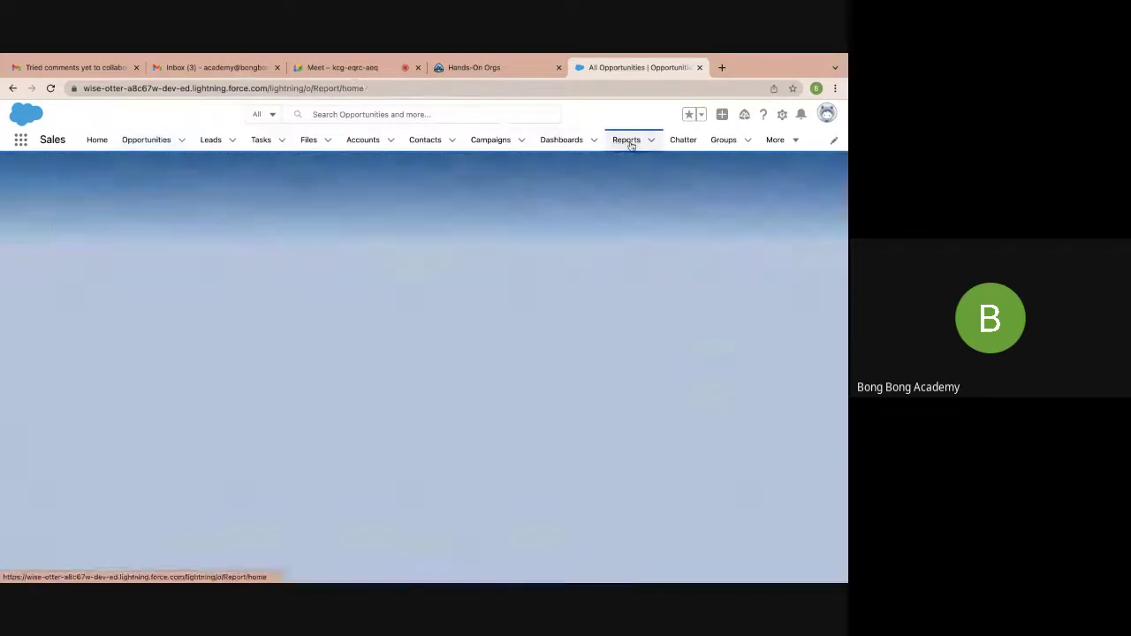
# Reopen My Opportunity Report, review its 31 opportunities and columns, and open the Amount column menu
pyautogui.click(143, 236)
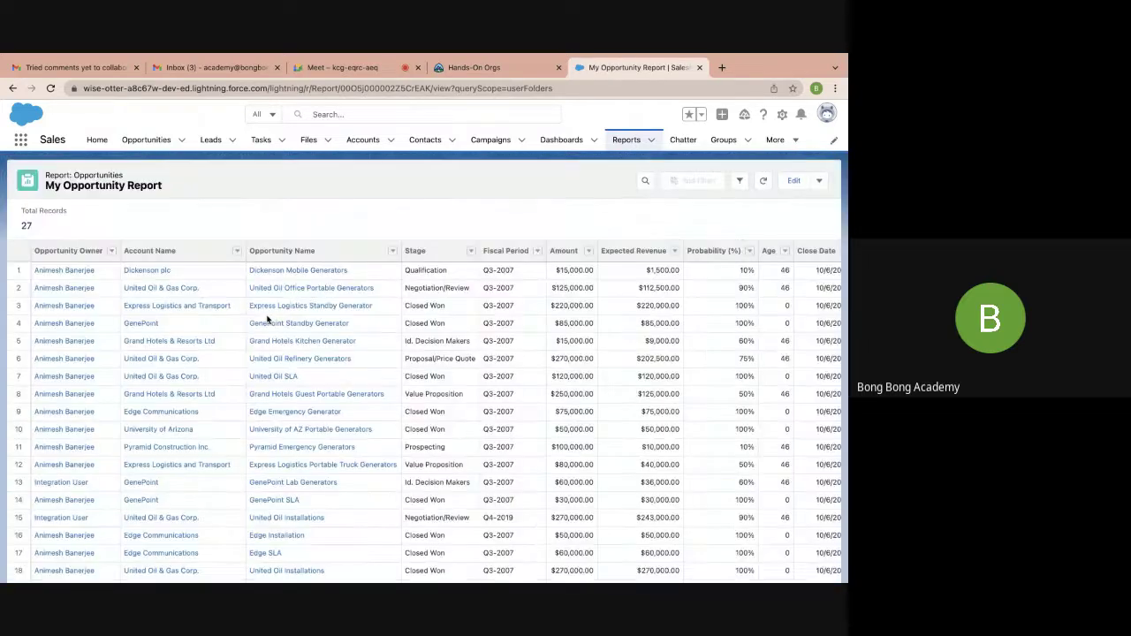
pyautogui.hscroll(5, 430, 339)
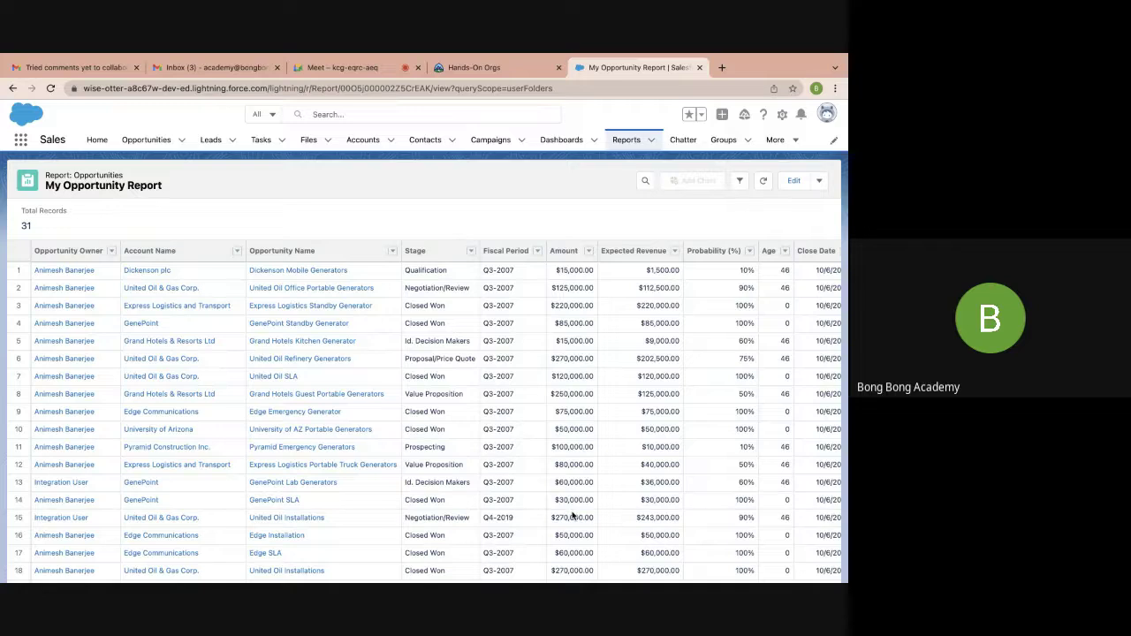
pyautogui.hscroll(2, 594, 476)
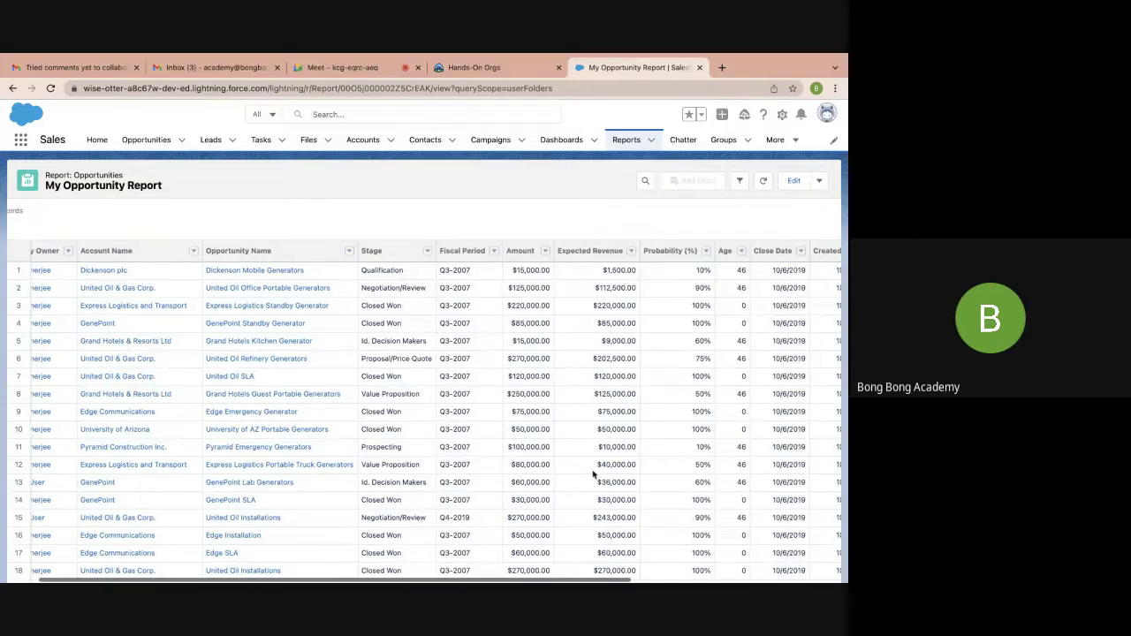
pyautogui.hscroll(4, 594, 476)
pyautogui.hscroll(6, 593, 476)
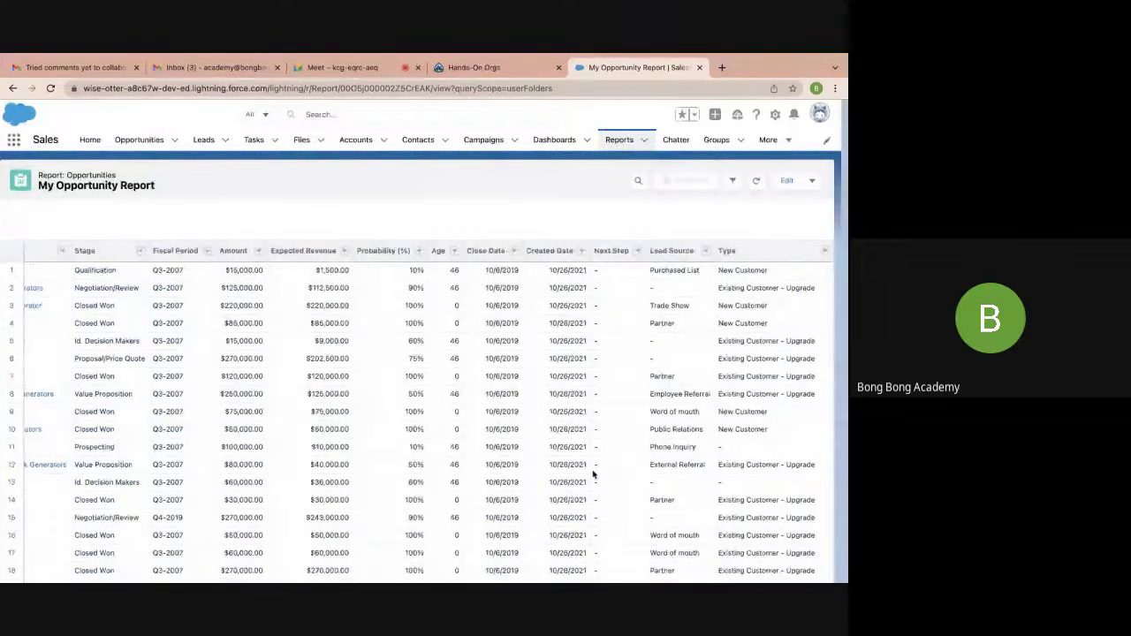
pyautogui.hscroll(-12, 594, 476)
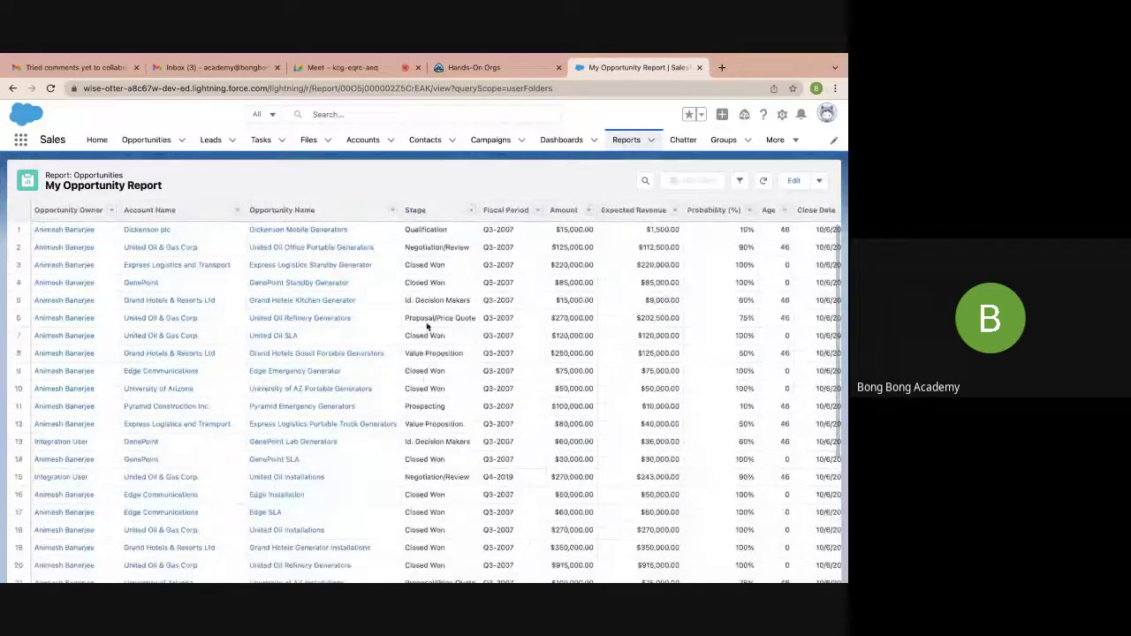
pyautogui.scroll(-2, 425, 443)
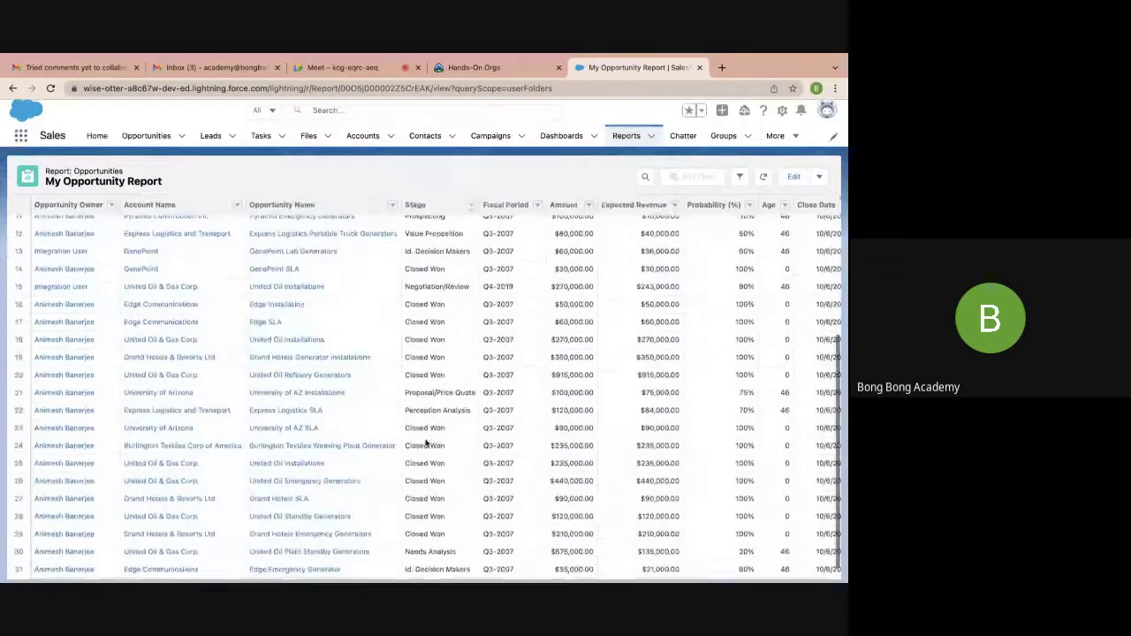
pyautogui.scroll(3, 425, 444)
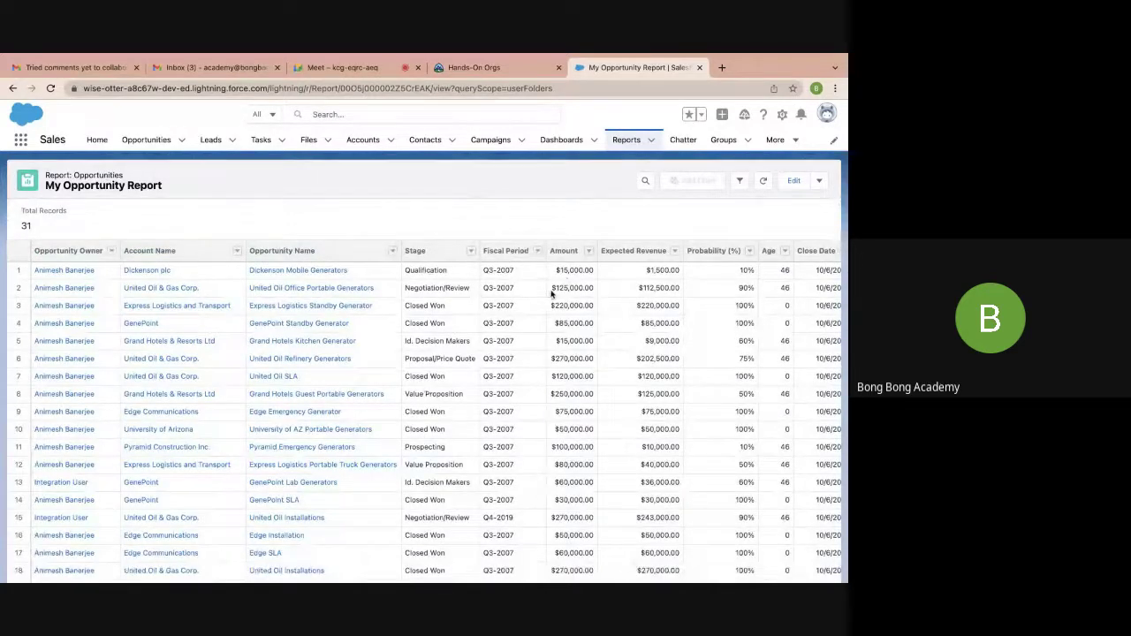
pyautogui.click(588, 253)
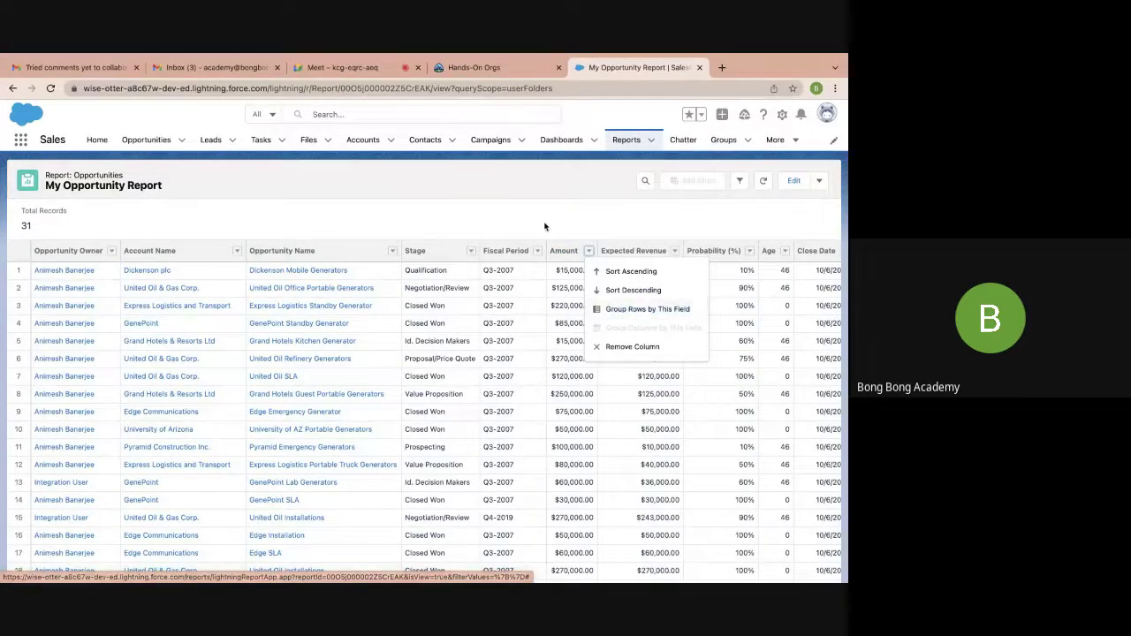
# In the report editor, summarize the Amount column as a Sum
pyautogui.click(792, 183)
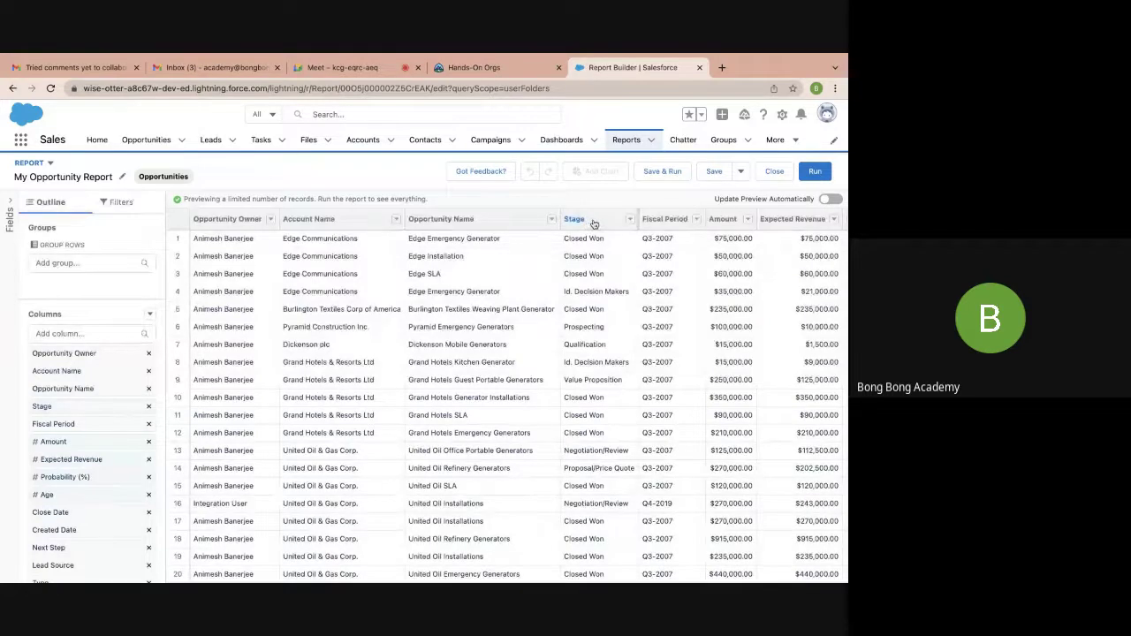
pyautogui.click(73, 442)
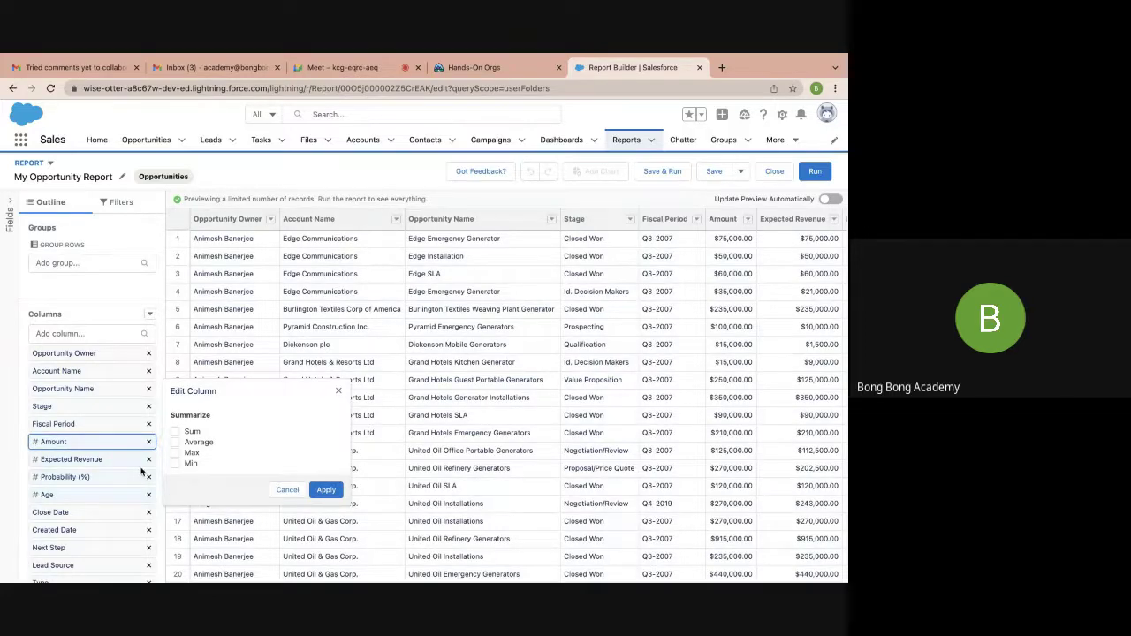
pyautogui.click(175, 432)
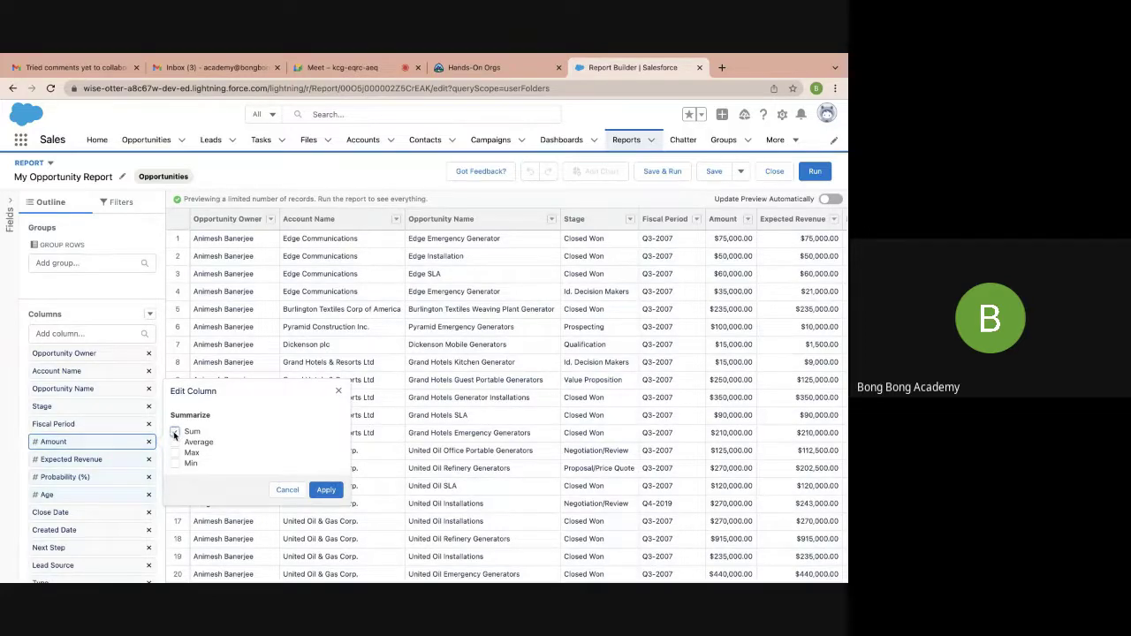
pyautogui.click(326, 491)
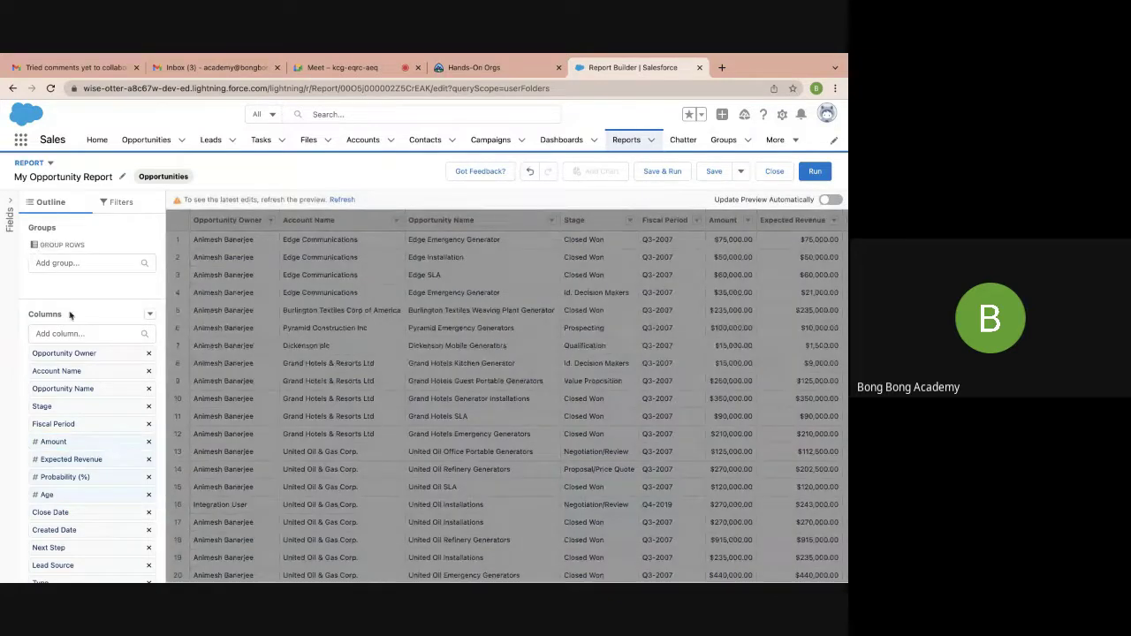
# Group the report rows by Stage, then save and run it
pyautogui.moveTo(55, 405); pyautogui.dragTo(64, 376)
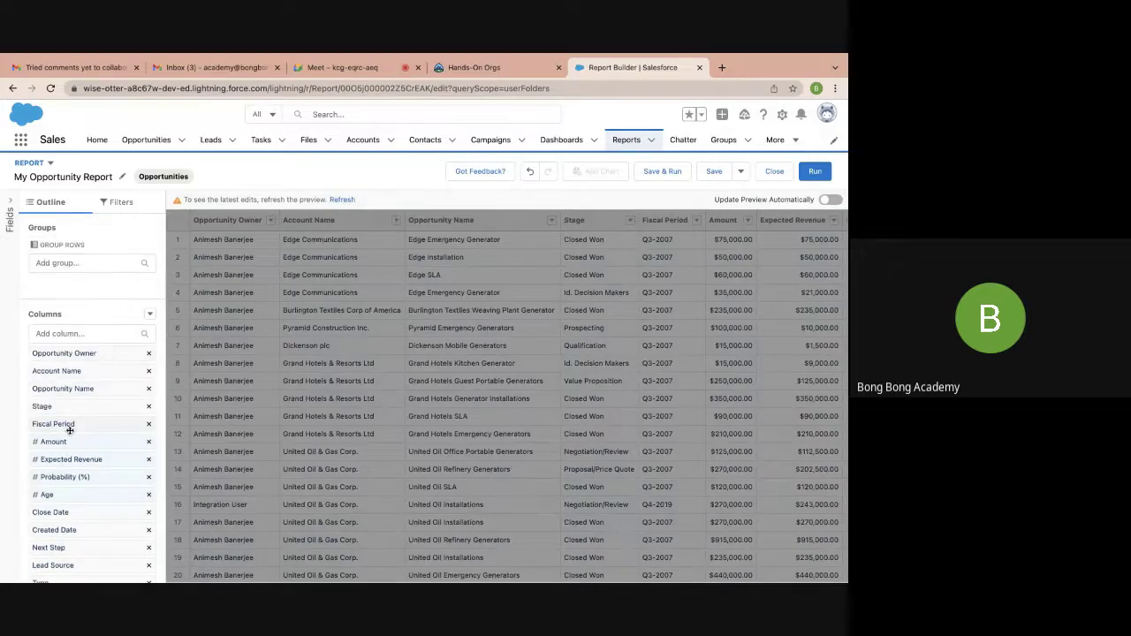
pyautogui.click(62, 264)
pyautogui.write('stag')
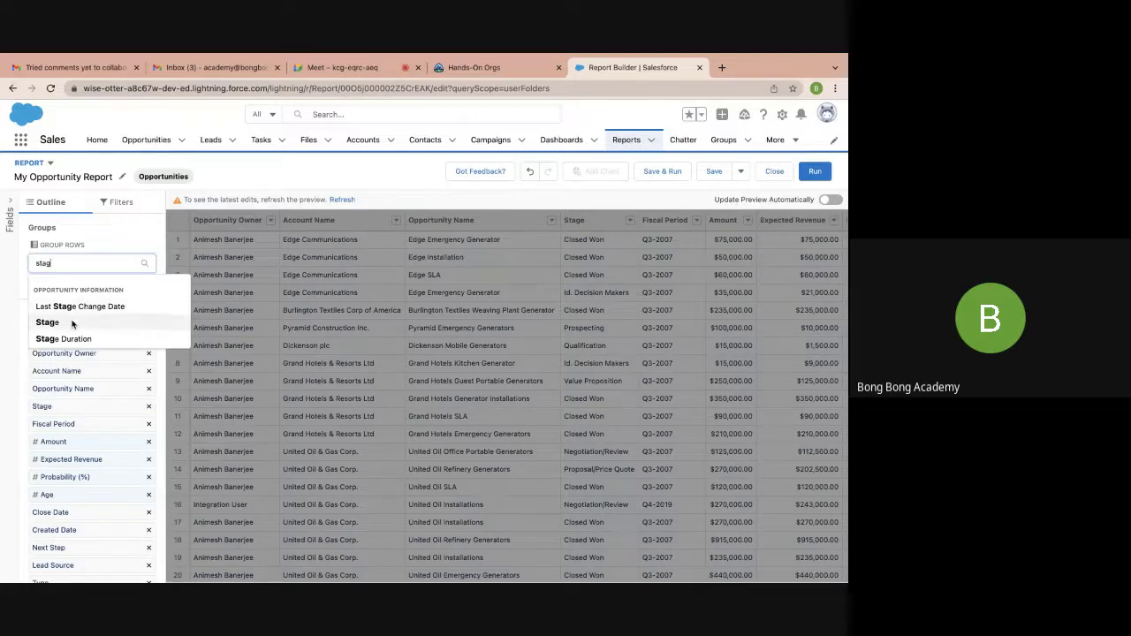
pyautogui.click(76, 322)
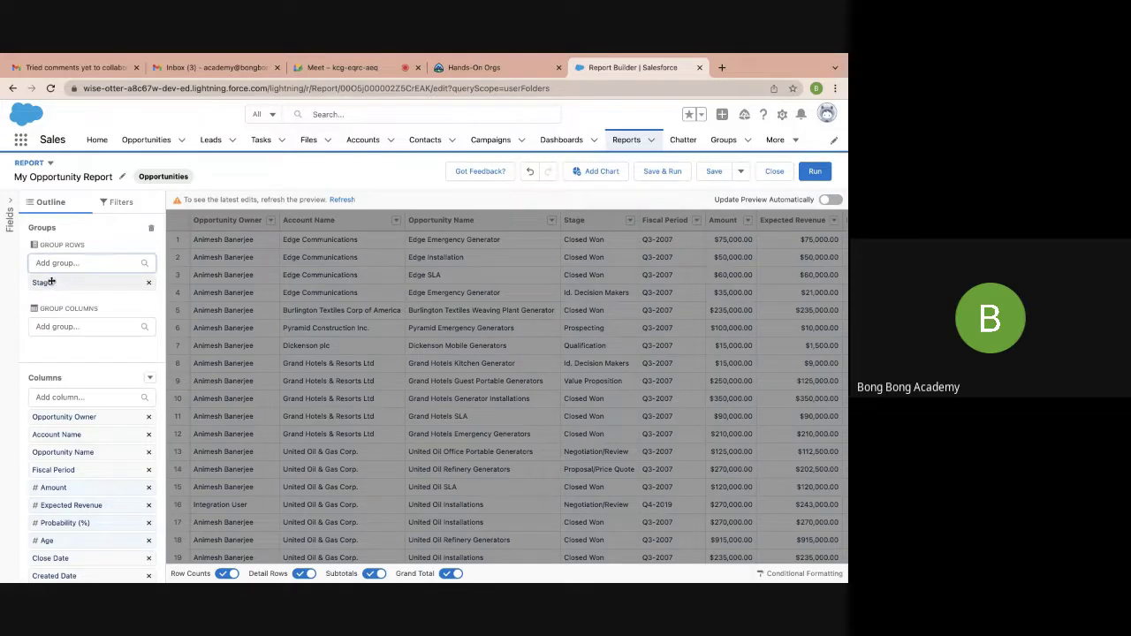
pyautogui.click(49, 488)
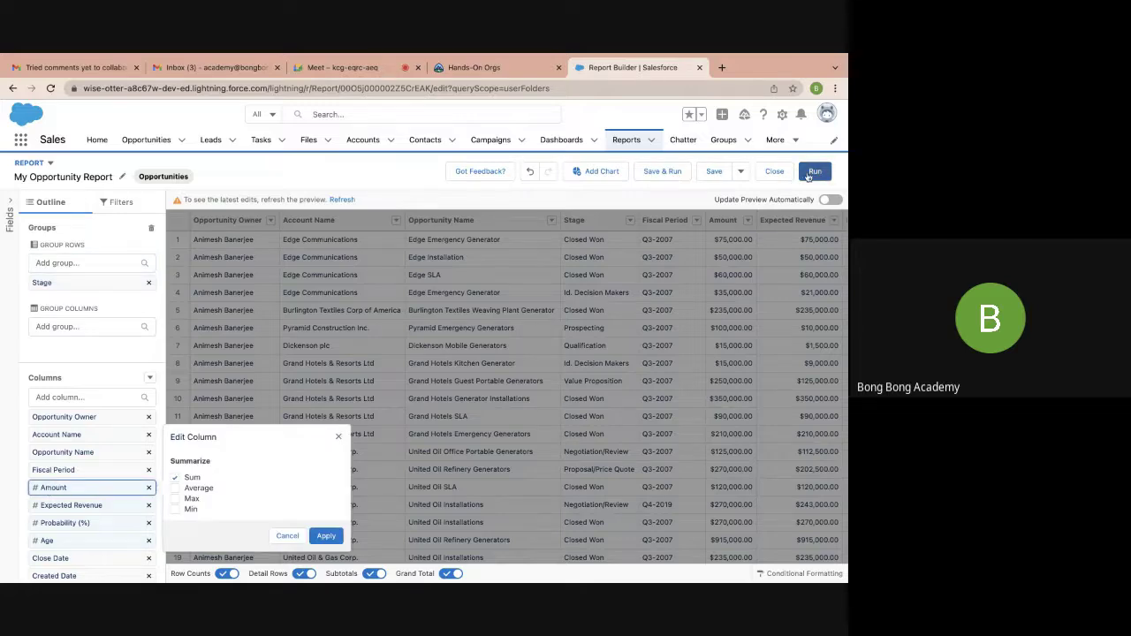
pyautogui.click(679, 176)
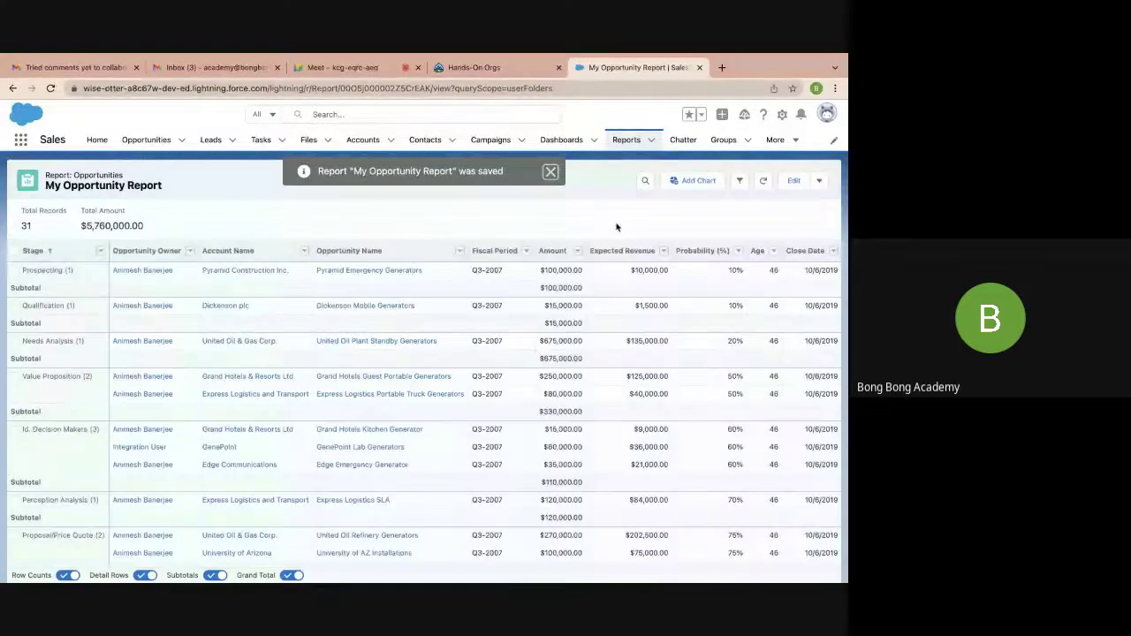
# Turn off Detail Rows so only Stage summaries show, totalling $5,760,000.00 over 31 records
pyautogui.click(550, 173)
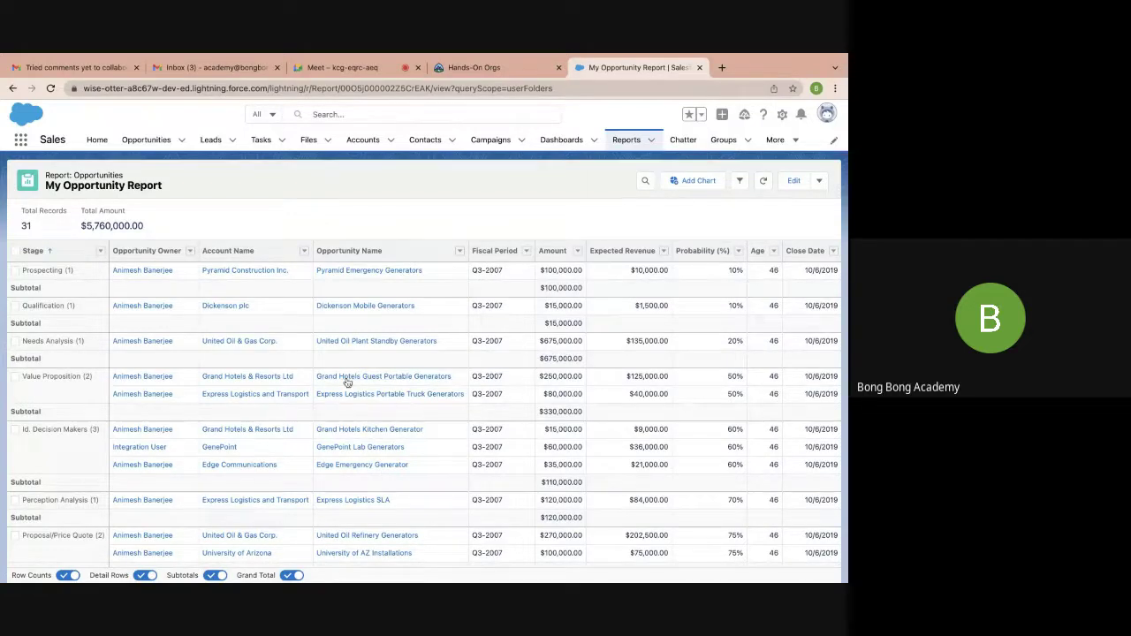
pyautogui.moveTo(74, 576)
pyautogui.click(139, 575)
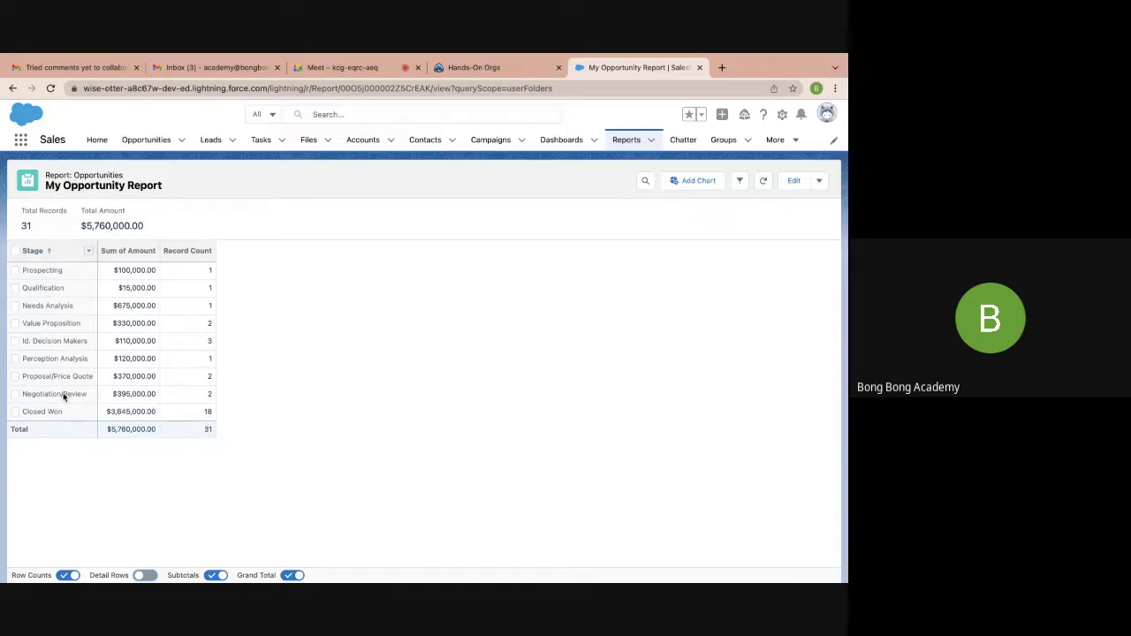
pyautogui.click(146, 575)
pyautogui.click(146, 575)
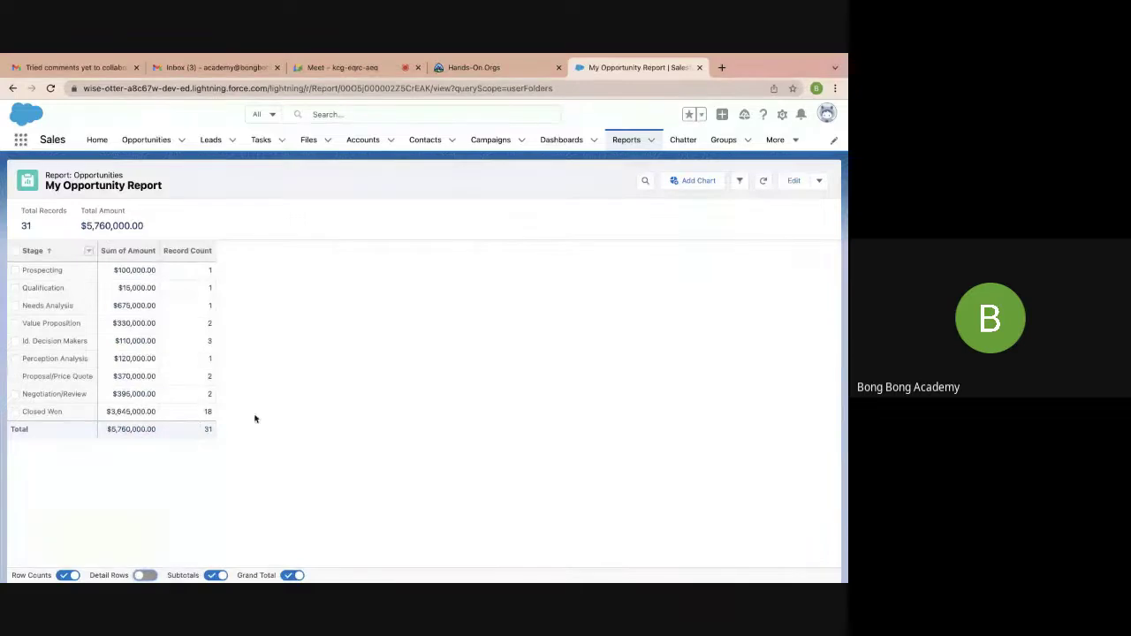
pyautogui.moveTo(139, 270); pyautogui.dragTo(148, 430)
pyautogui.click(290, 394)
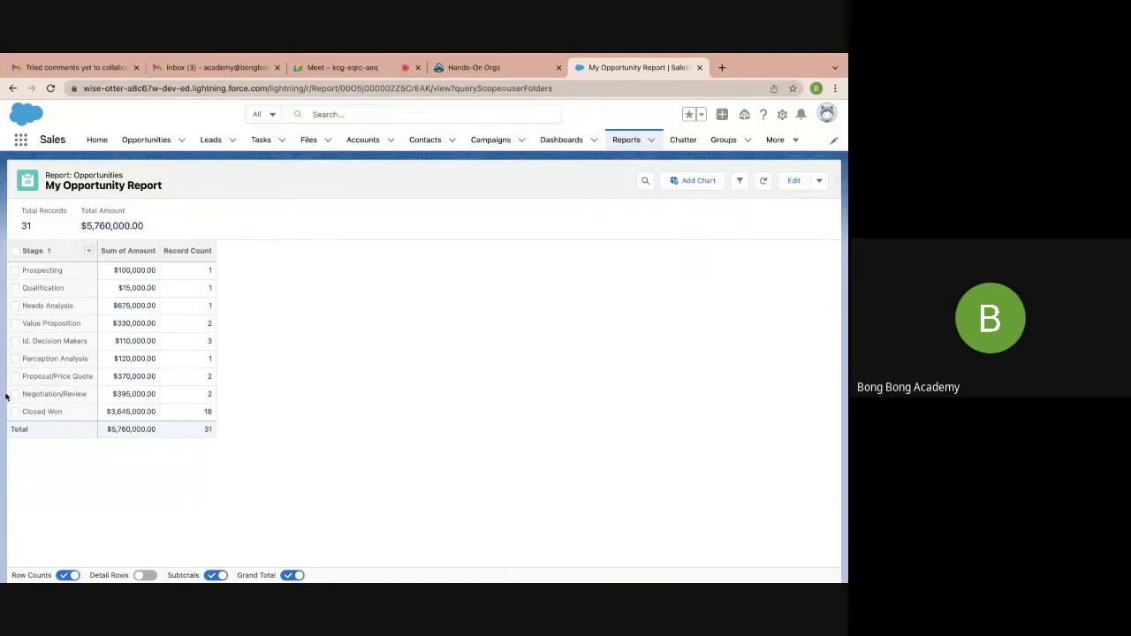
# Add a chart to the report and change its type to Donut
pyautogui.click(703, 182)
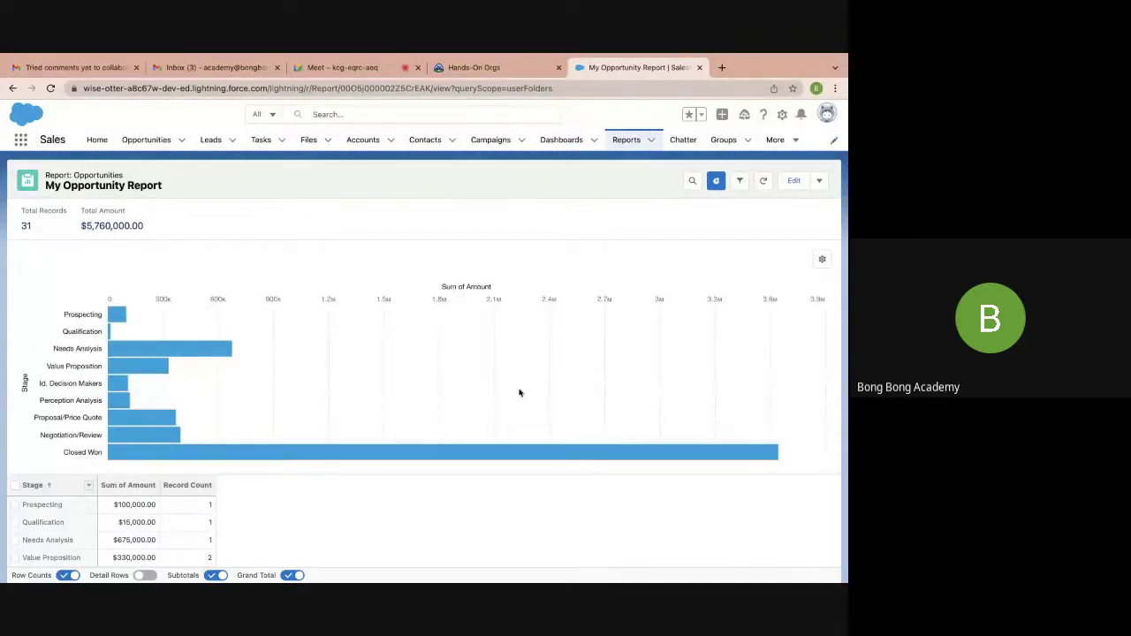
pyautogui.click(823, 259)
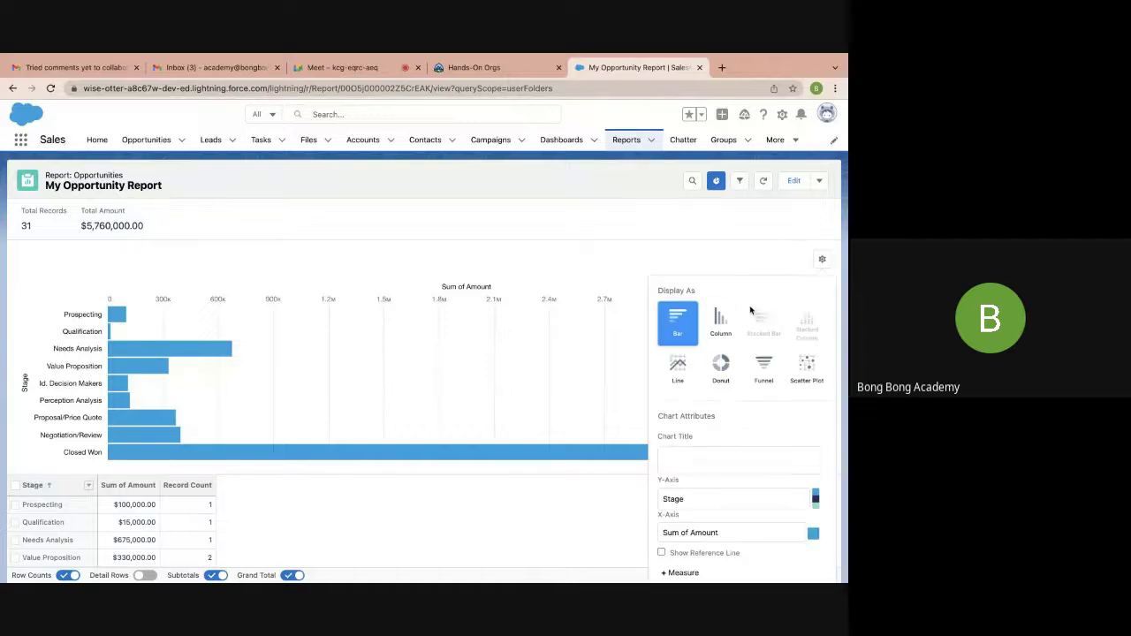
pyautogui.click(722, 325)
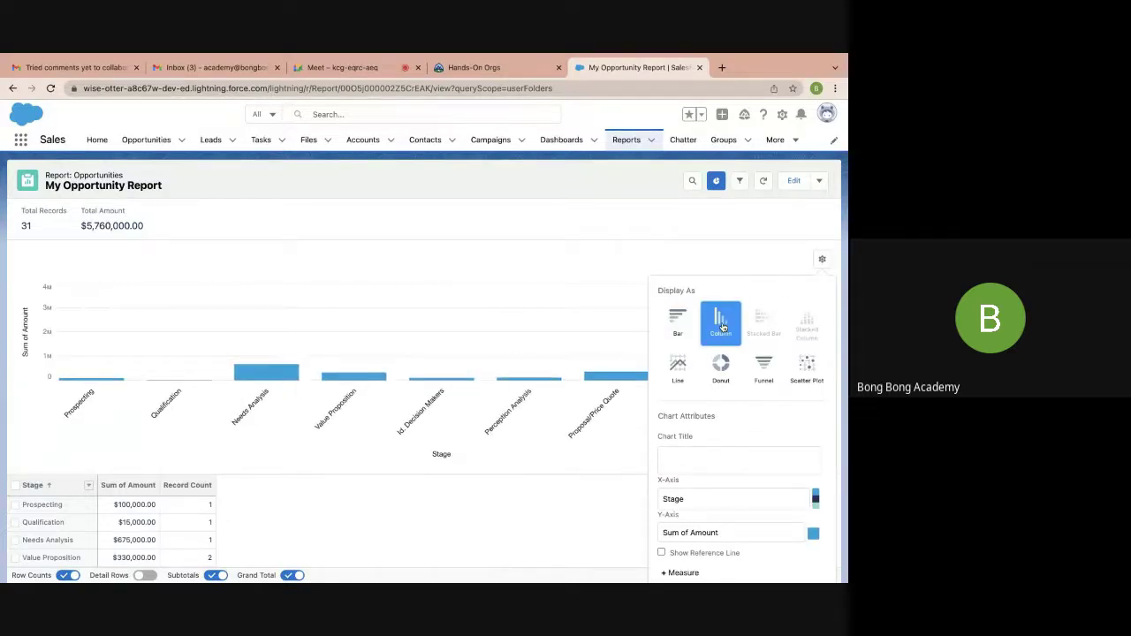
pyautogui.click(722, 365)
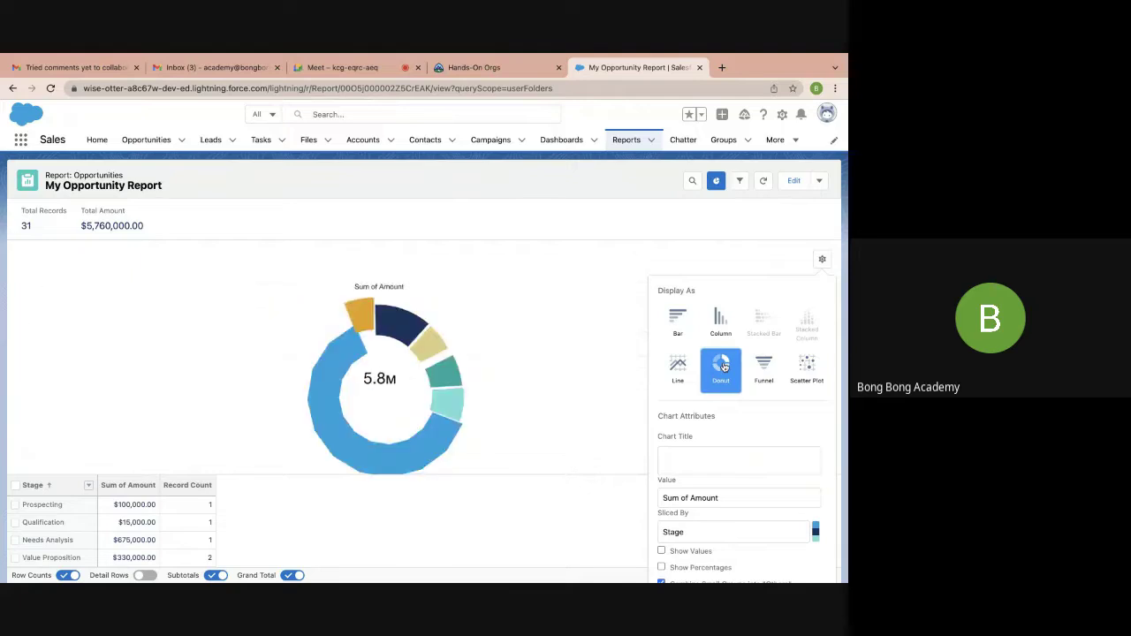
pyautogui.click(769, 225)
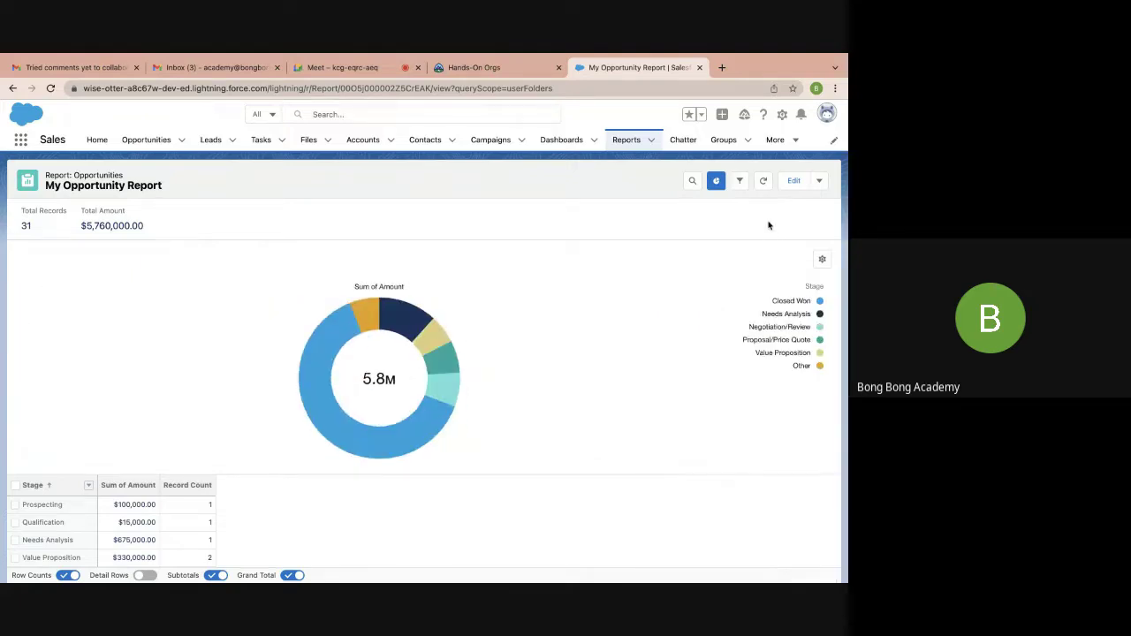
# Save My Opportunity Report with its Sum of Amount by Stage donut chart
pyautogui.scroll(-3, 696, 411)
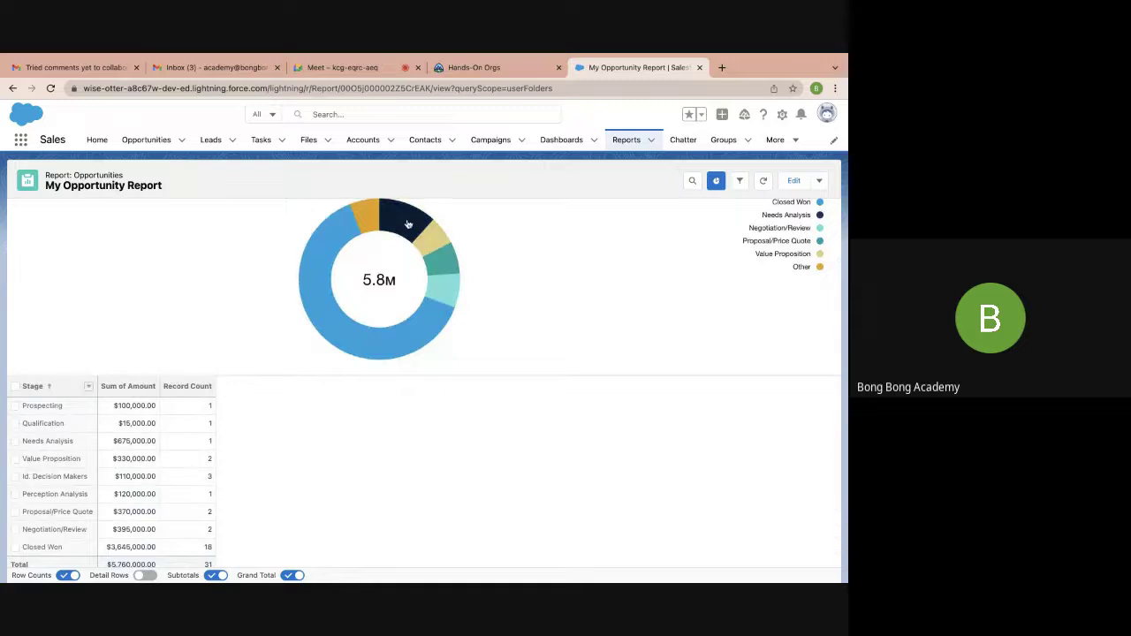
pyautogui.moveTo(366, 227)
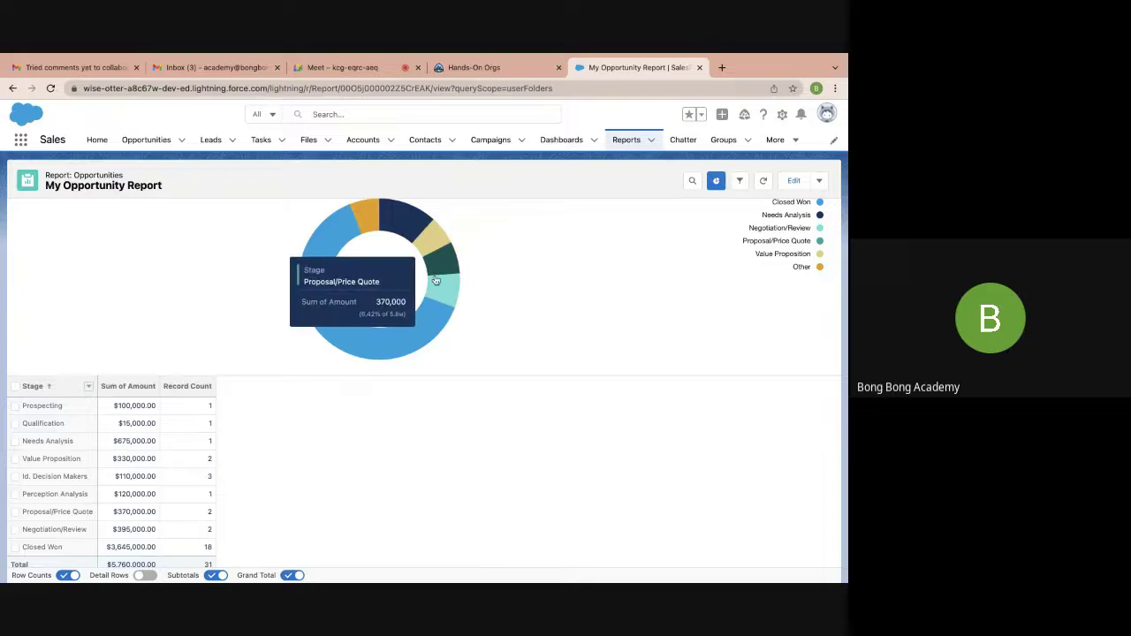
pyautogui.scroll(1, 529, 409)
pyautogui.scroll(2, 529, 409)
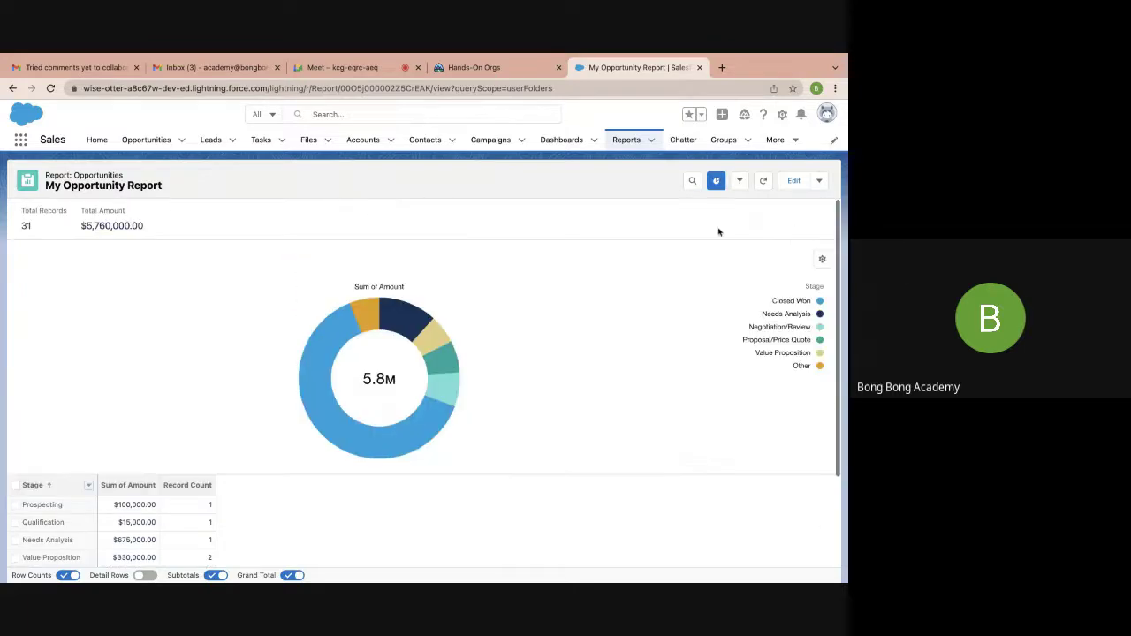
pyautogui.click(819, 180)
pyautogui.click(757, 245)
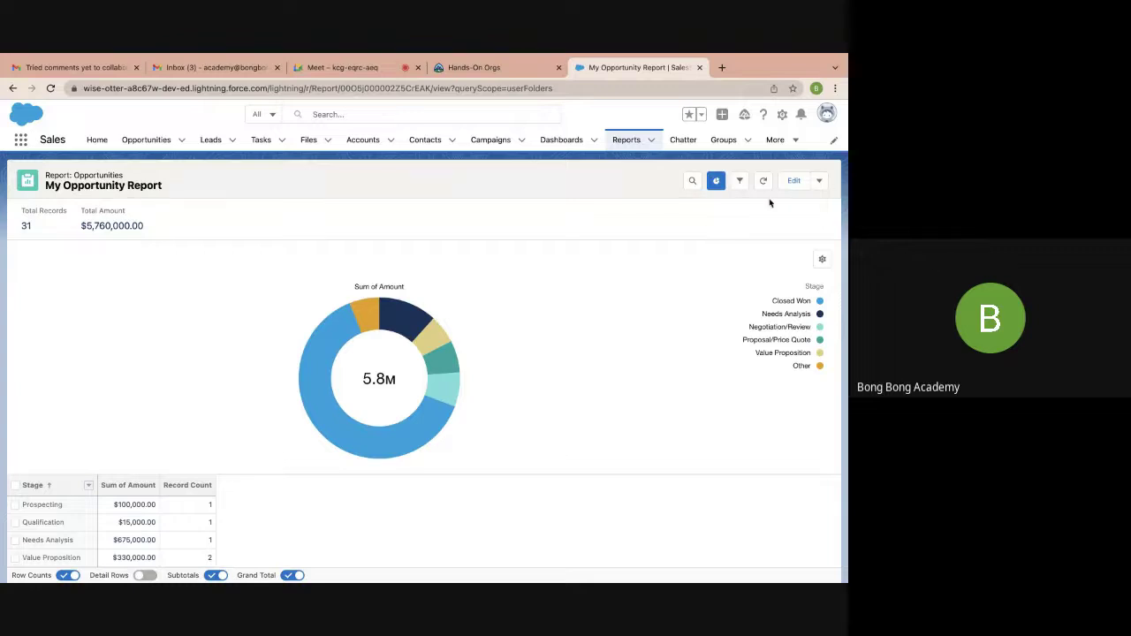
# Turn Detail Rows back on in the report builder, then save and run the report
pyautogui.click(818, 181)
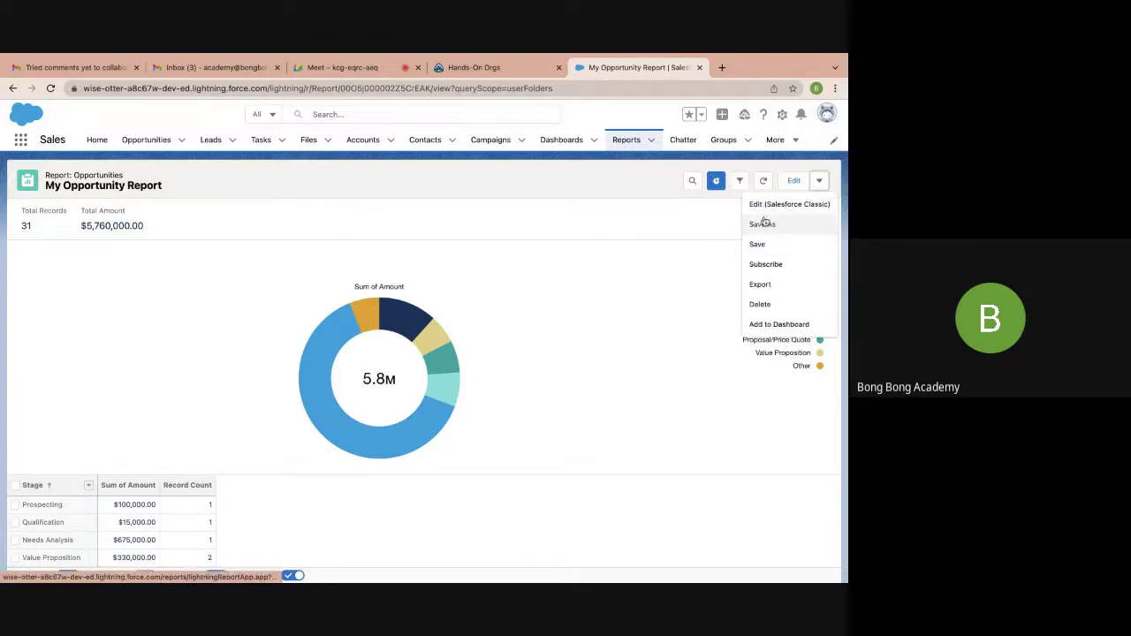
pyautogui.click(791, 183)
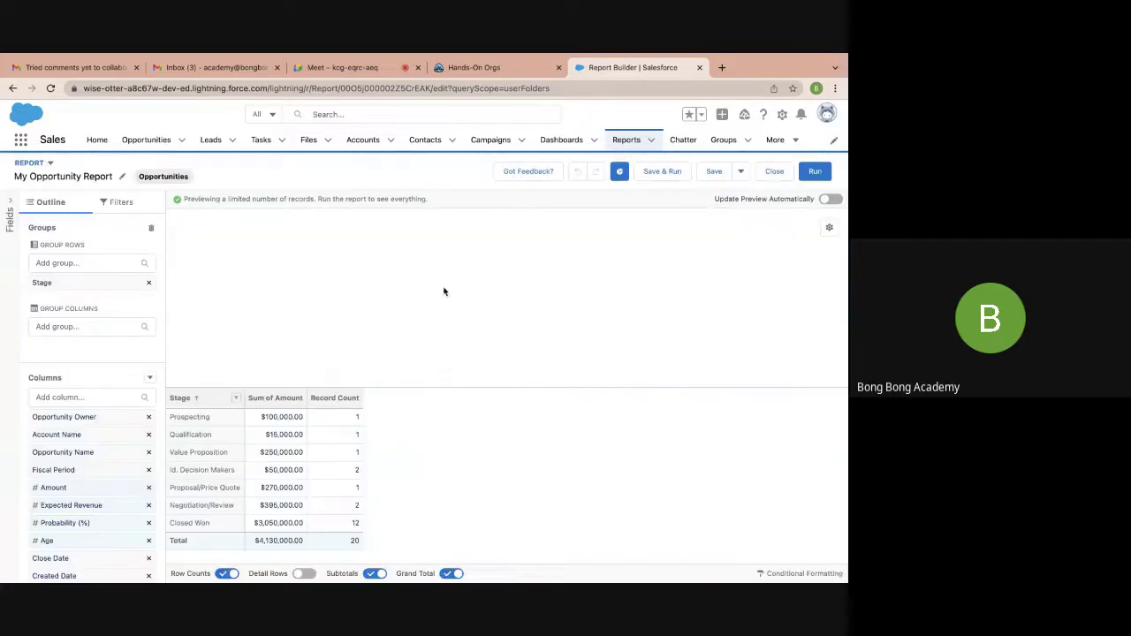
pyautogui.click(50, 263)
pyautogui.click(89, 237)
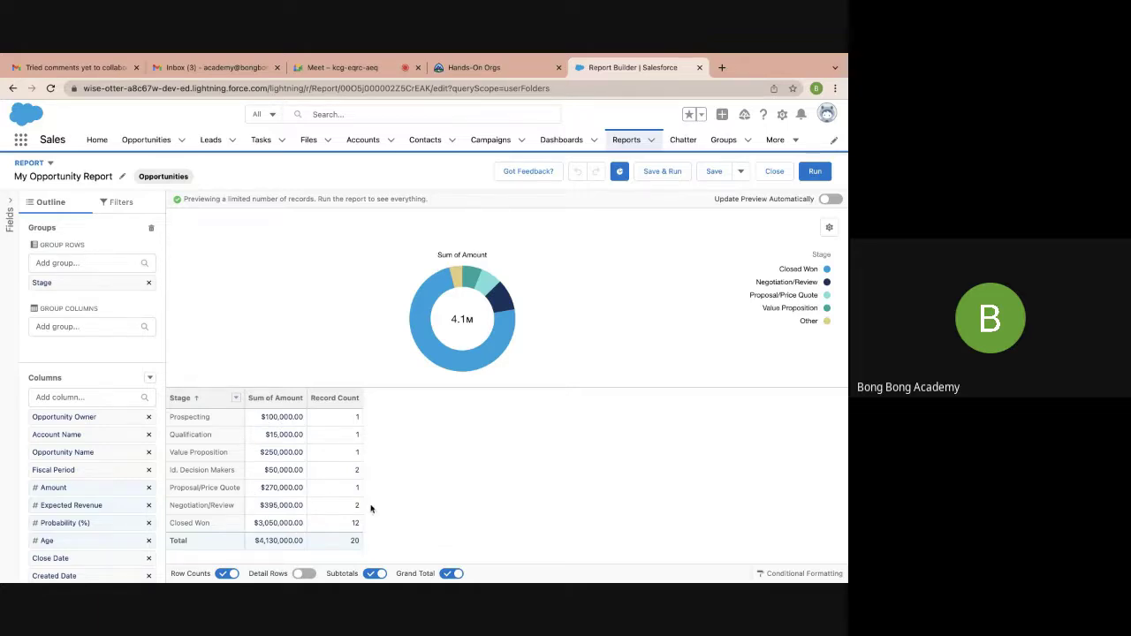
pyautogui.click(303, 574)
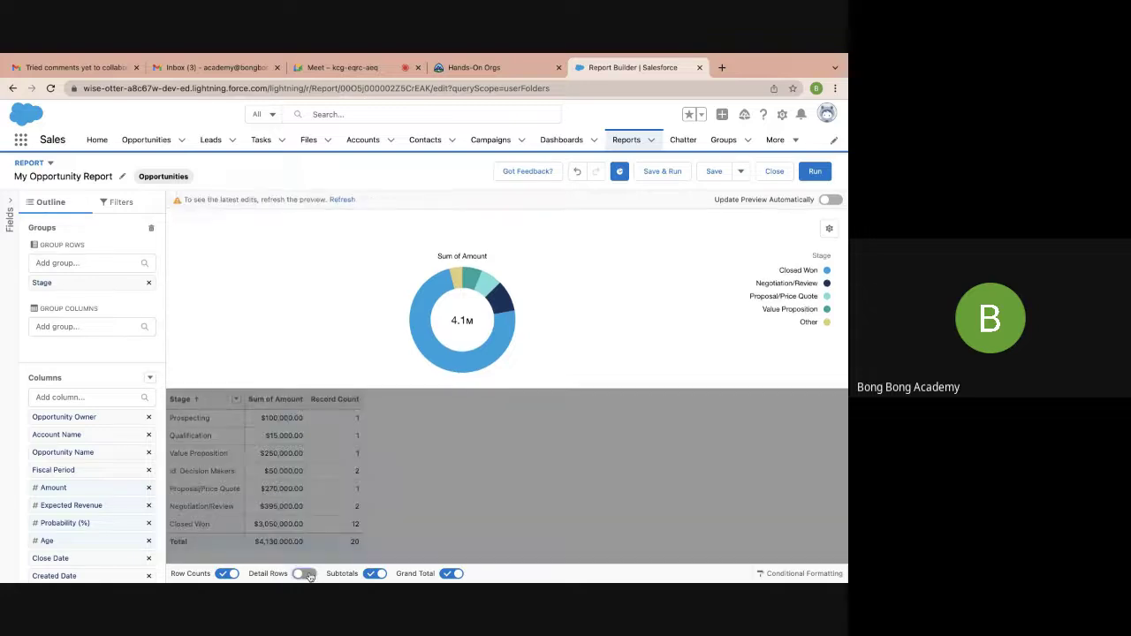
pyautogui.click(662, 172)
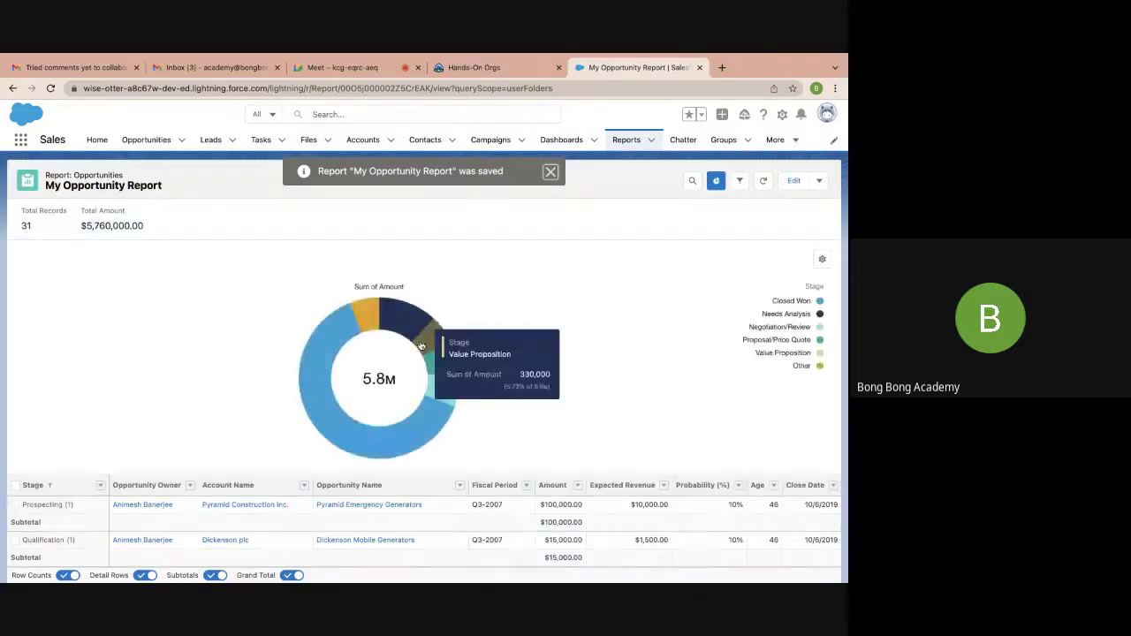
pyautogui.scroll(-5, 420, 345)
pyautogui.scroll(-10, 421, 346)
pyautogui.scroll(6, 422, 344)
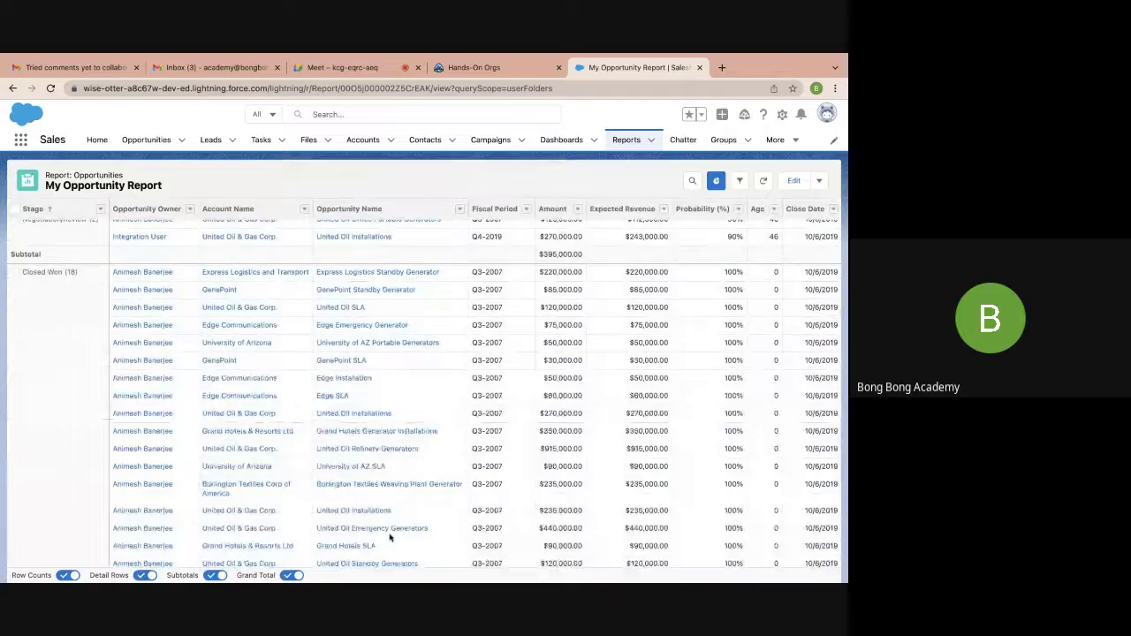
pyautogui.scroll(1, 389, 536)
pyautogui.scroll(-2, 388, 536)
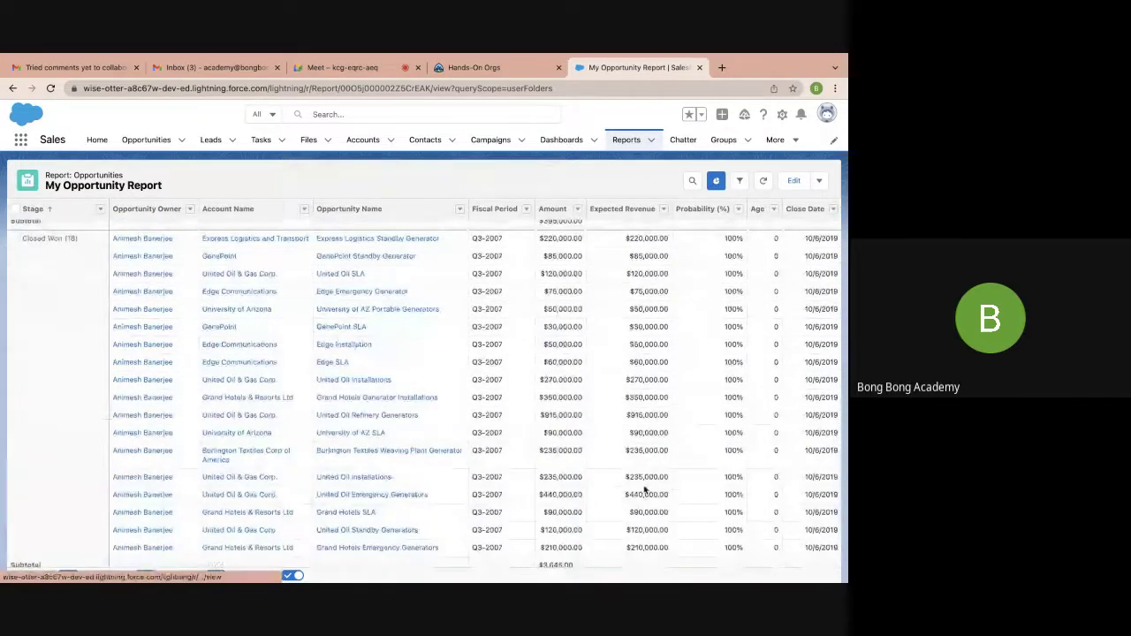
pyautogui.hscroll(3, 645, 491)
pyautogui.hscroll(5, 644, 490)
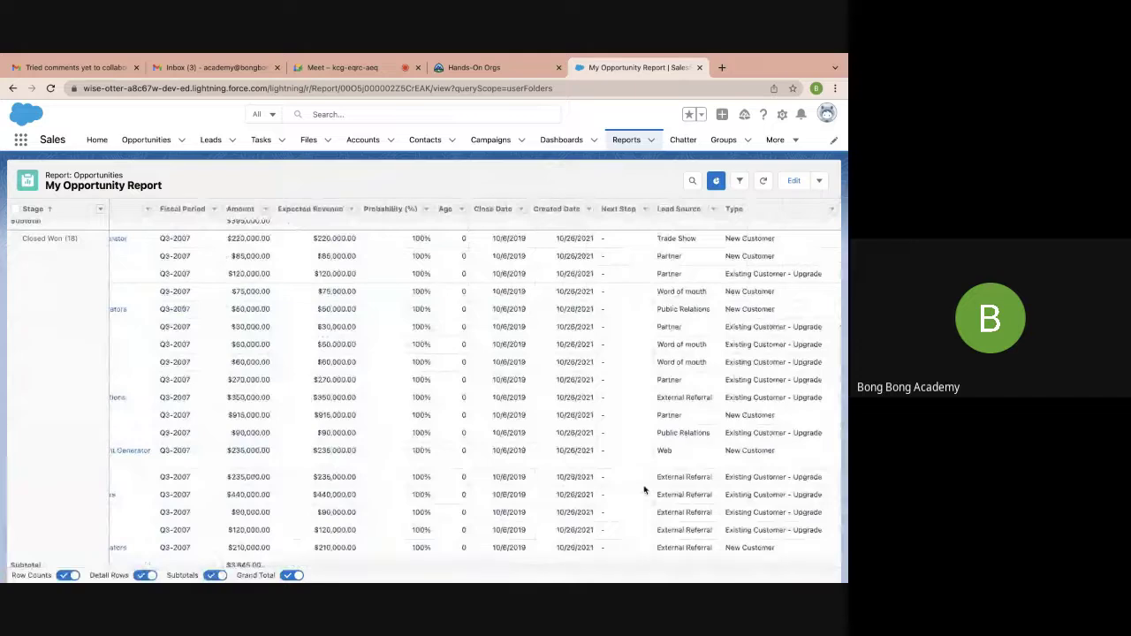
pyautogui.scroll(5, 762, 328)
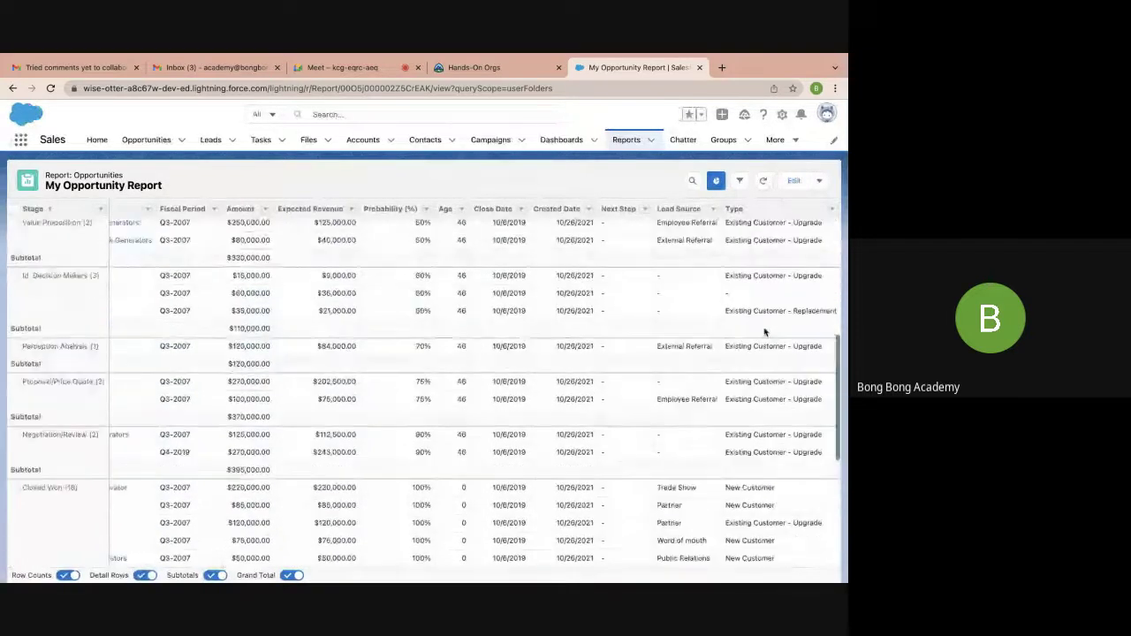
pyautogui.scroll(5, 761, 304)
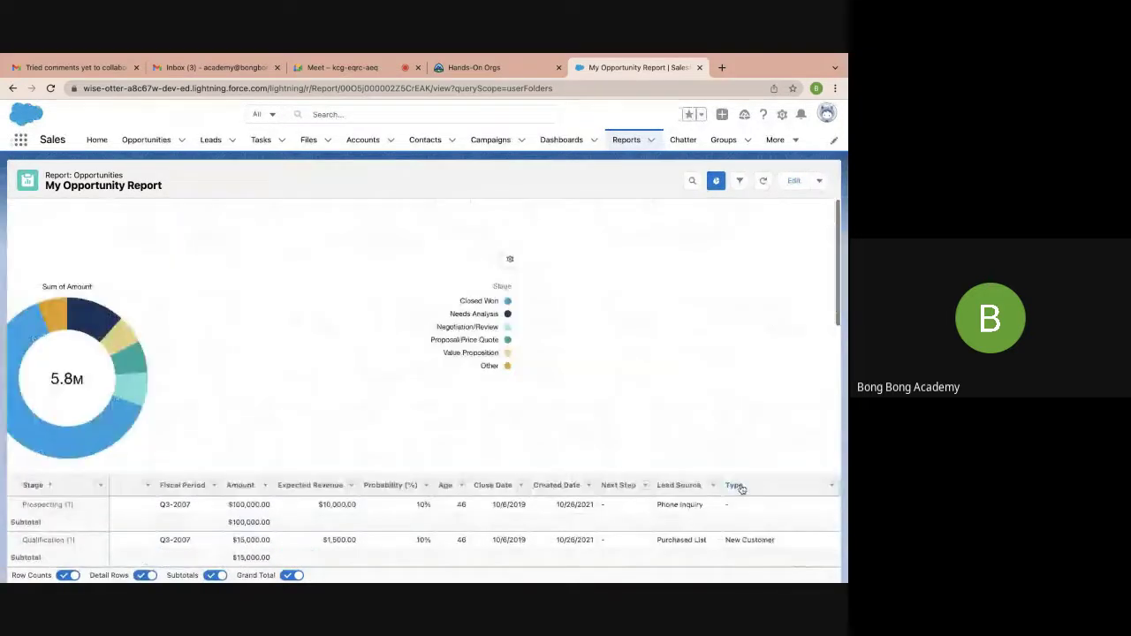
pyautogui.scroll(-3, 735, 487)
pyautogui.scroll(-10, 741, 489)
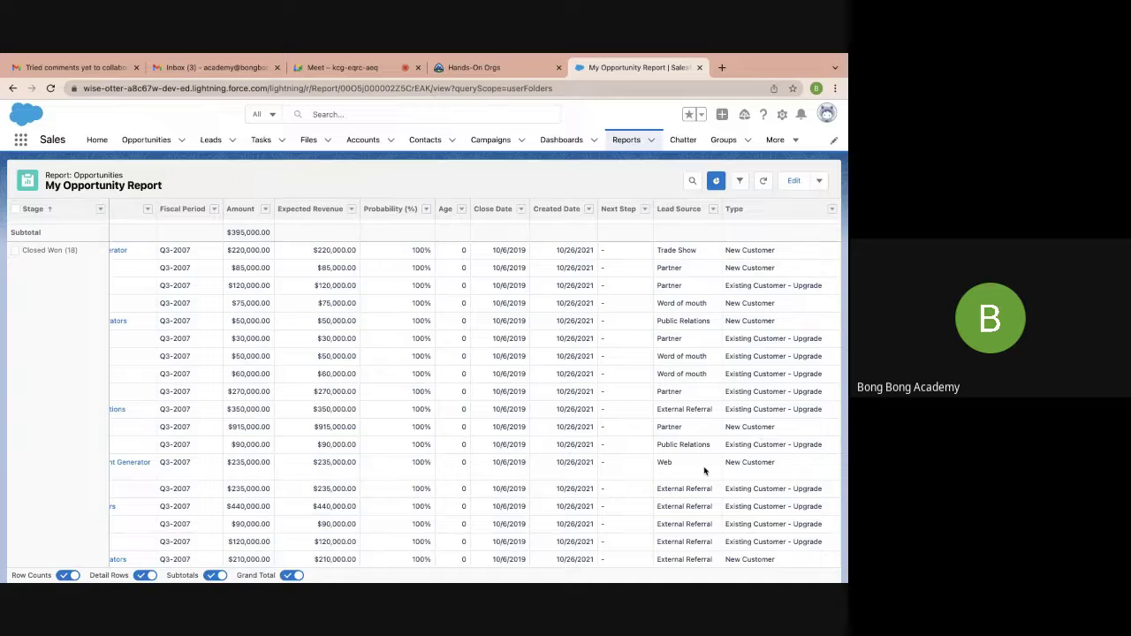
pyautogui.hscroll(-5, 283, 432)
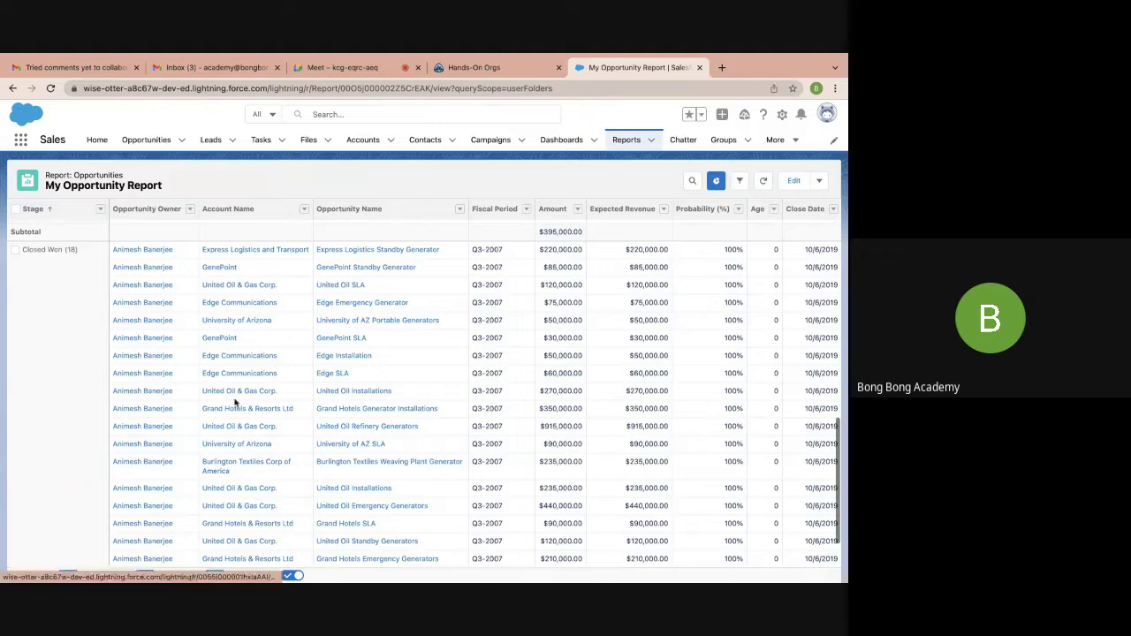
# Add opportunity Type as a column grouping, then save and run the report
pyautogui.click(794, 181)
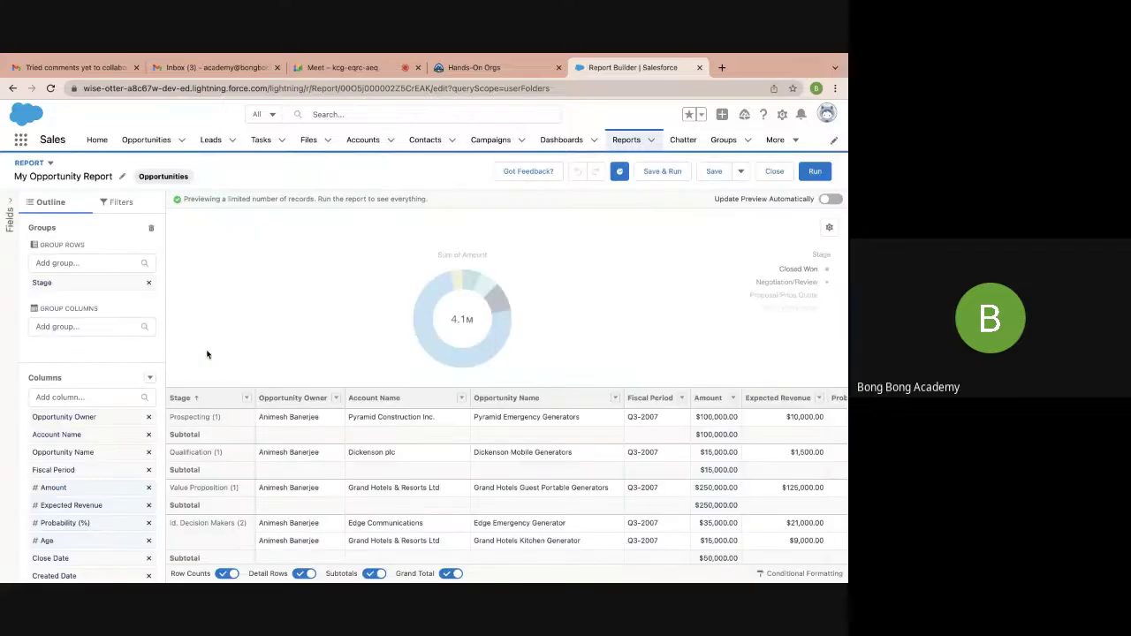
pyautogui.click(64, 326)
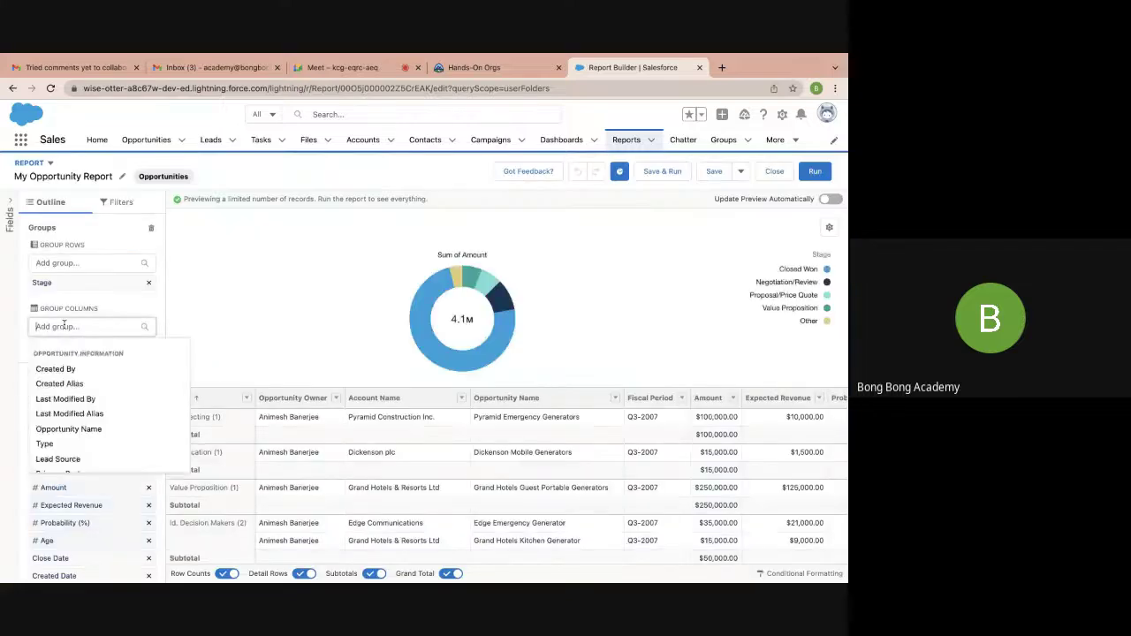
pyautogui.write('type')
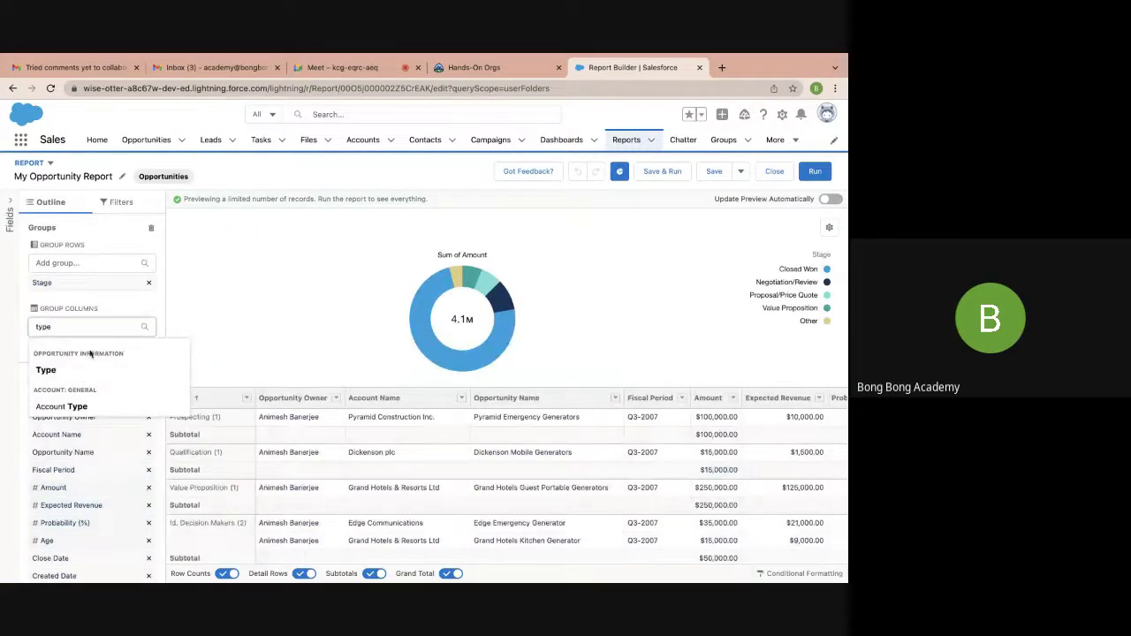
pyautogui.click(83, 376)
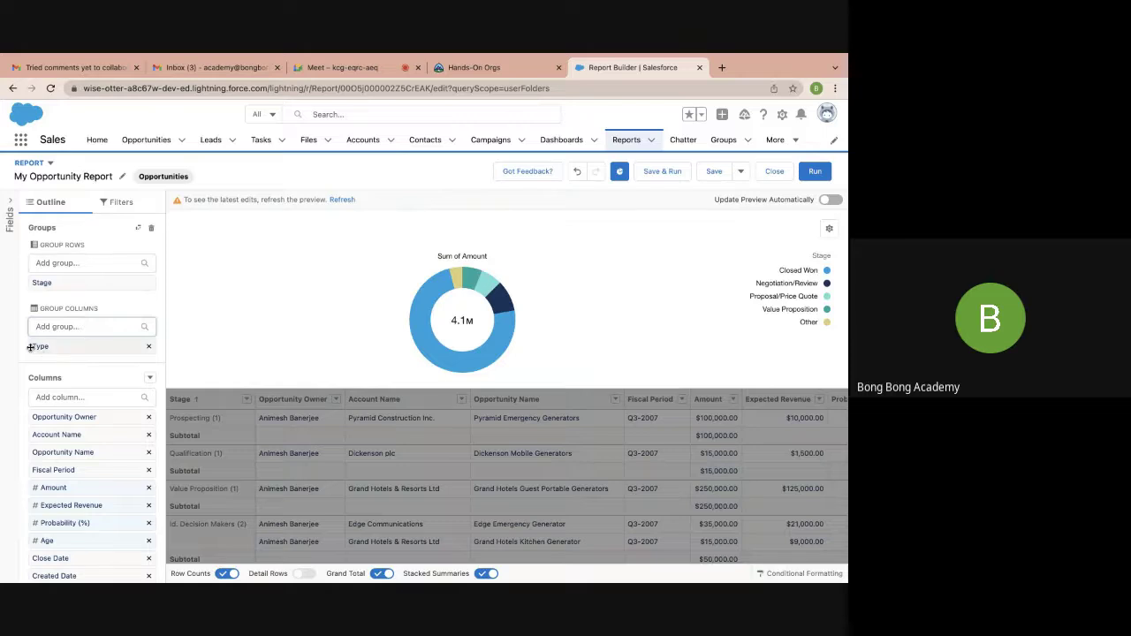
pyautogui.click(649, 175)
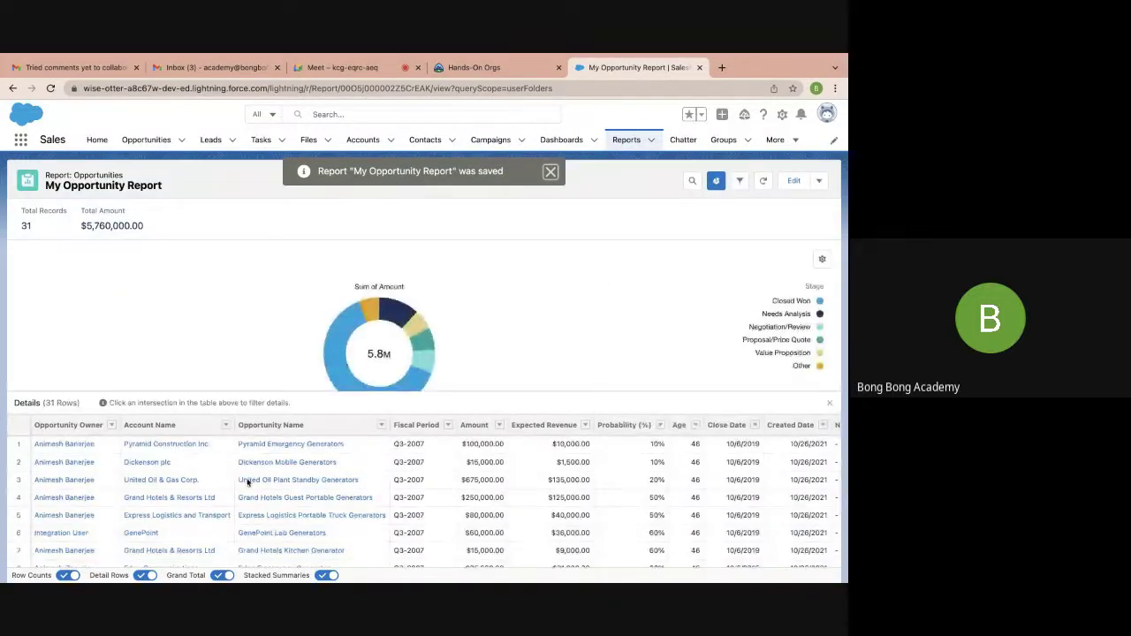
pyautogui.click(143, 575)
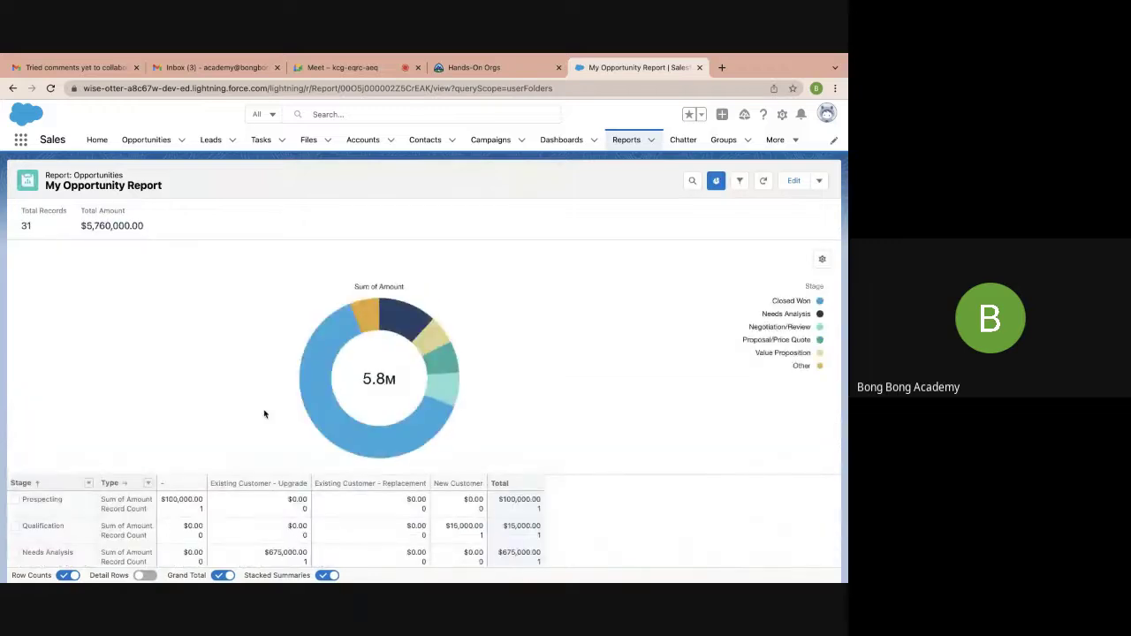
pyautogui.scroll(-5, 264, 413)
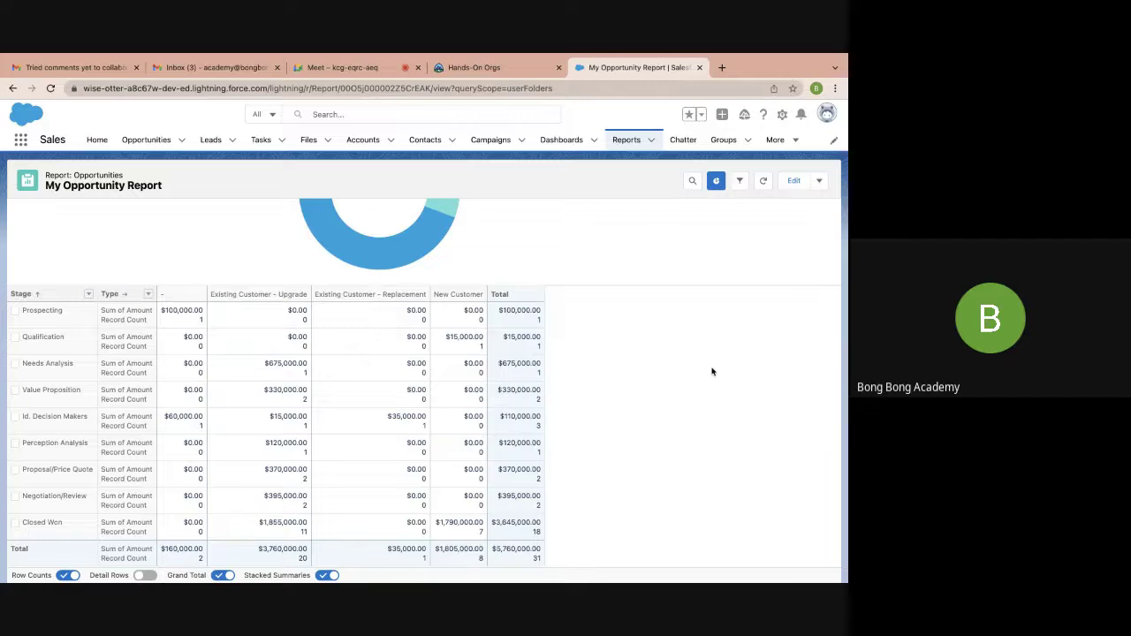
pyautogui.scroll(3, 712, 371)
pyautogui.scroll(1, 712, 371)
pyautogui.scroll(-4, 713, 371)
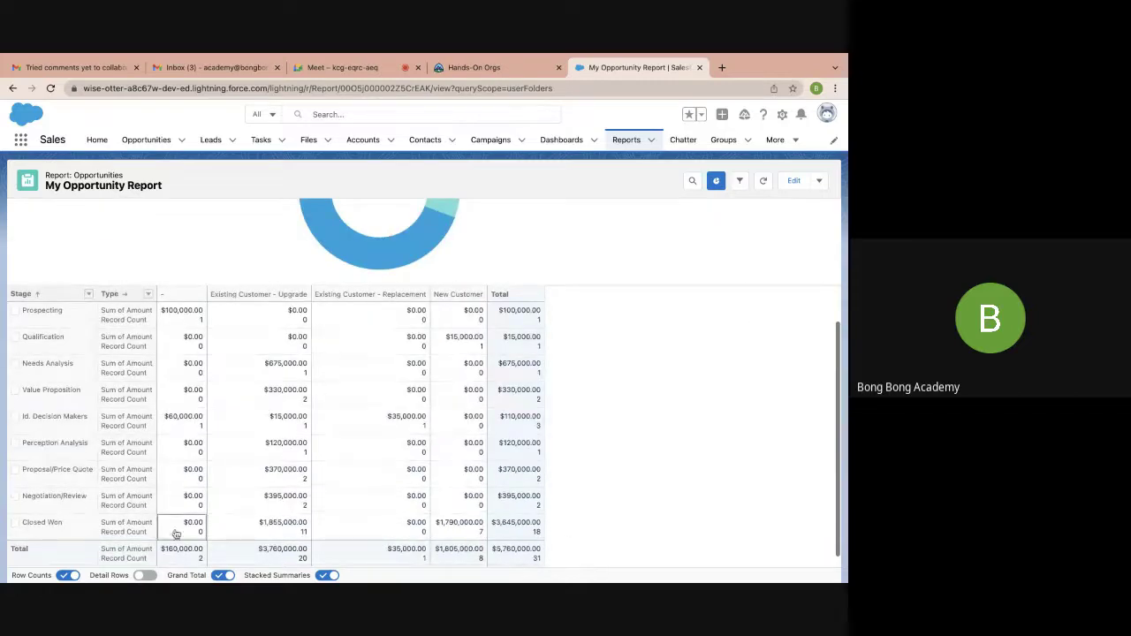
pyautogui.click(148, 575)
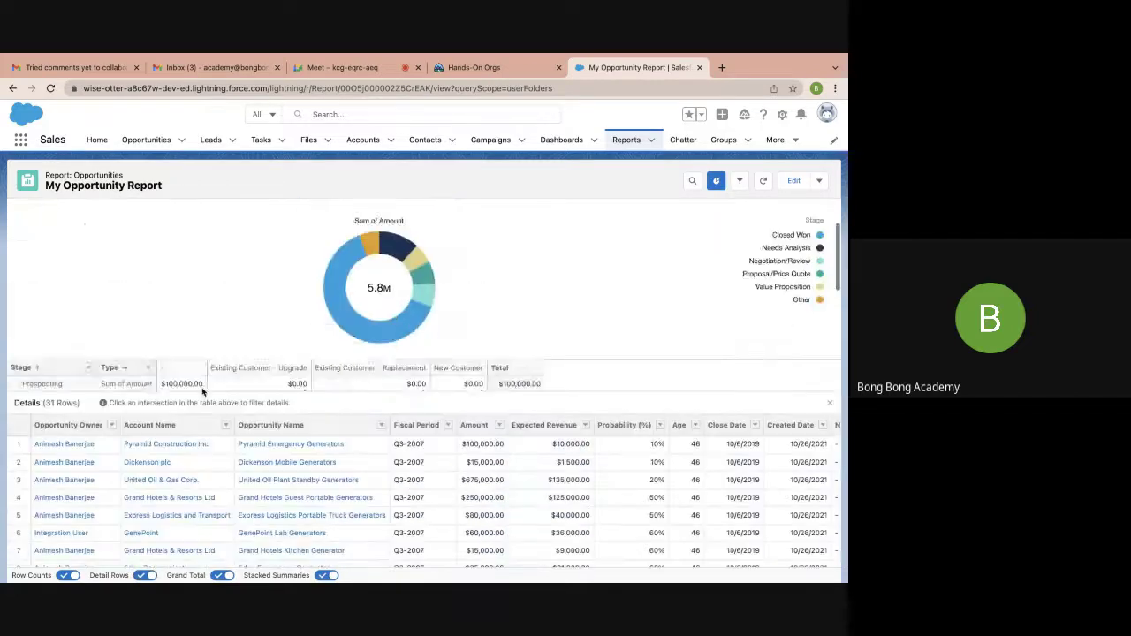
pyautogui.scroll(-5, 168, 370)
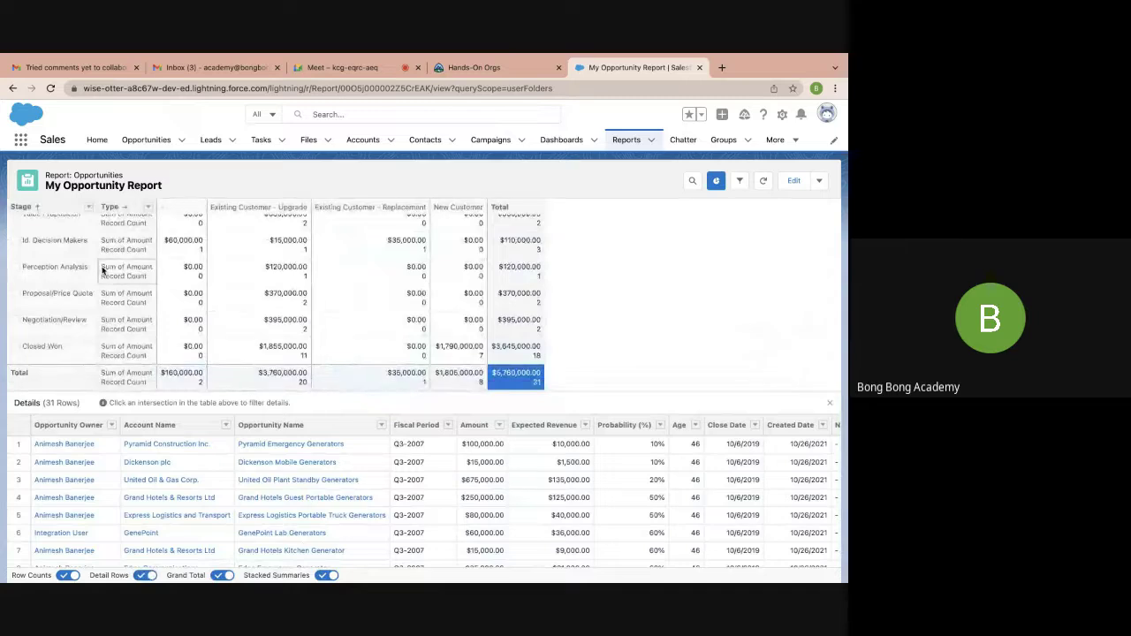
# Filter the details through matrix cells for Perception Analysis and Existing Customer - Upgrade
pyautogui.click(517, 271)
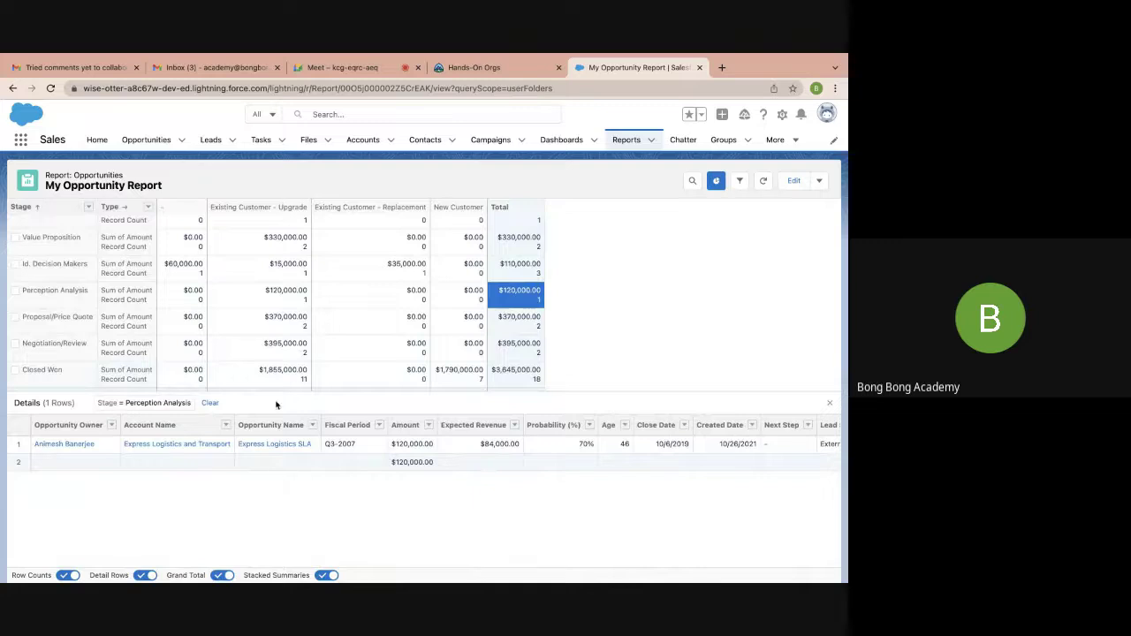
pyautogui.click(276, 294)
pyautogui.scroll(-1, 268, 363)
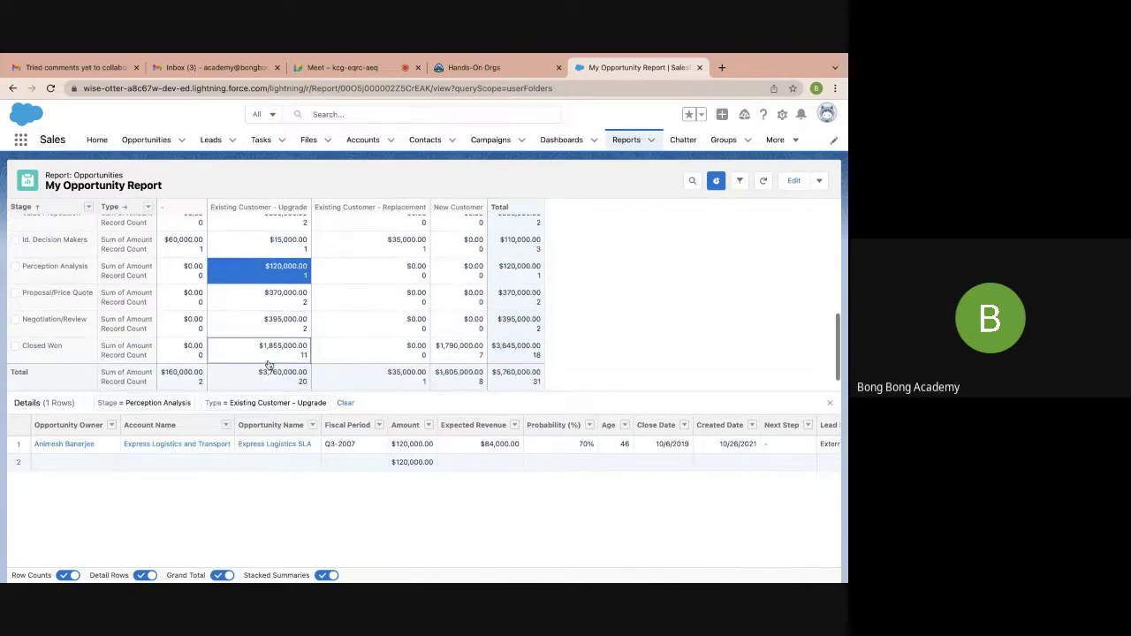
pyautogui.click(271, 380)
# Narrow the details list to the 7 Closed Won opportunities from New Customers
pyautogui.scroll(-3, 374, 493)
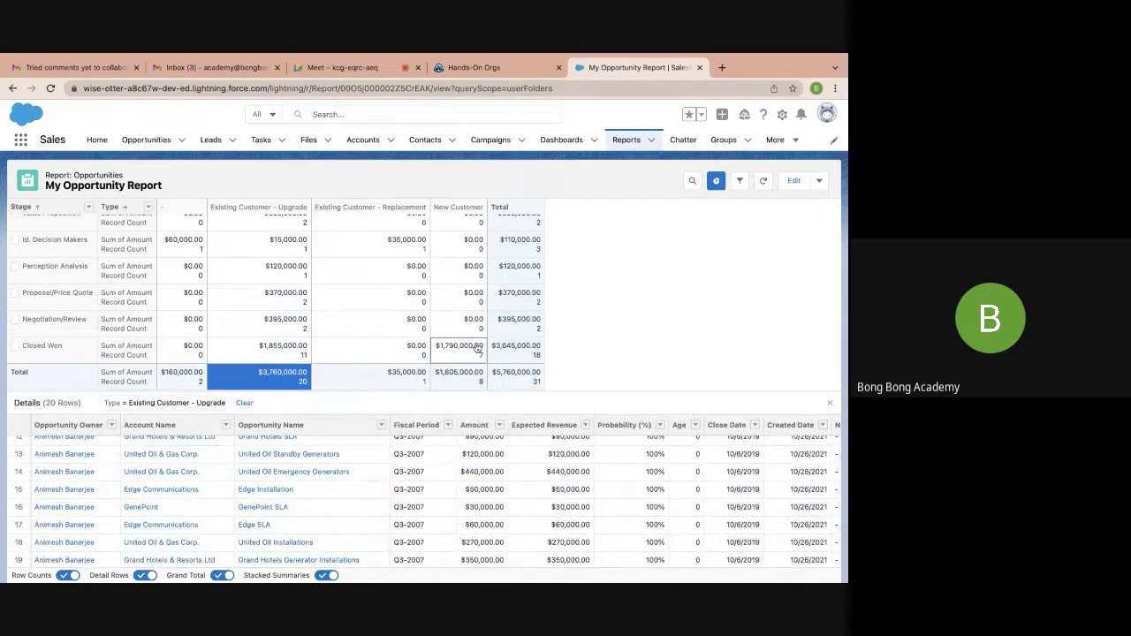
pyautogui.click(443, 351)
pyautogui.scroll(-1, 333, 492)
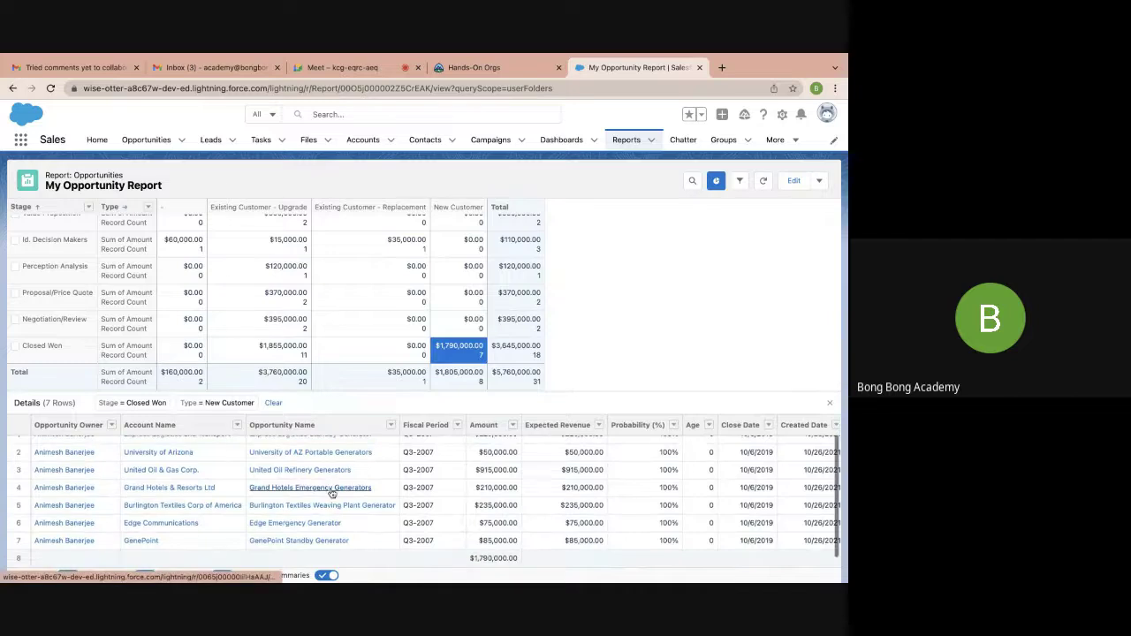
pyautogui.scroll(1, 333, 493)
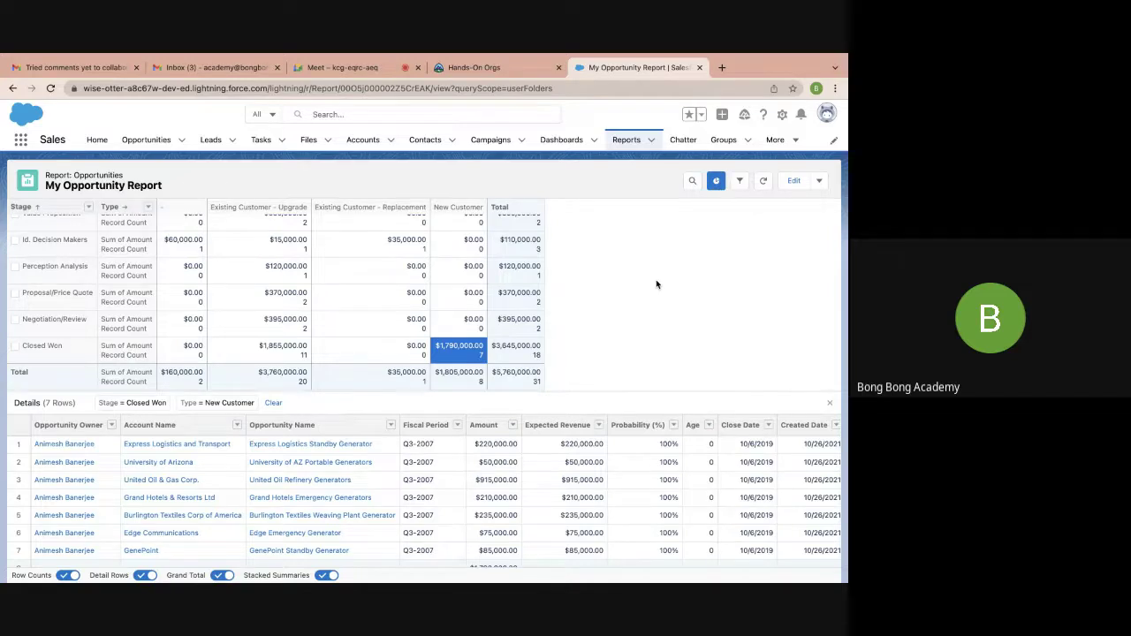
pyautogui.scroll(10, 336, 332)
pyautogui.scroll(-8, 126, 273)
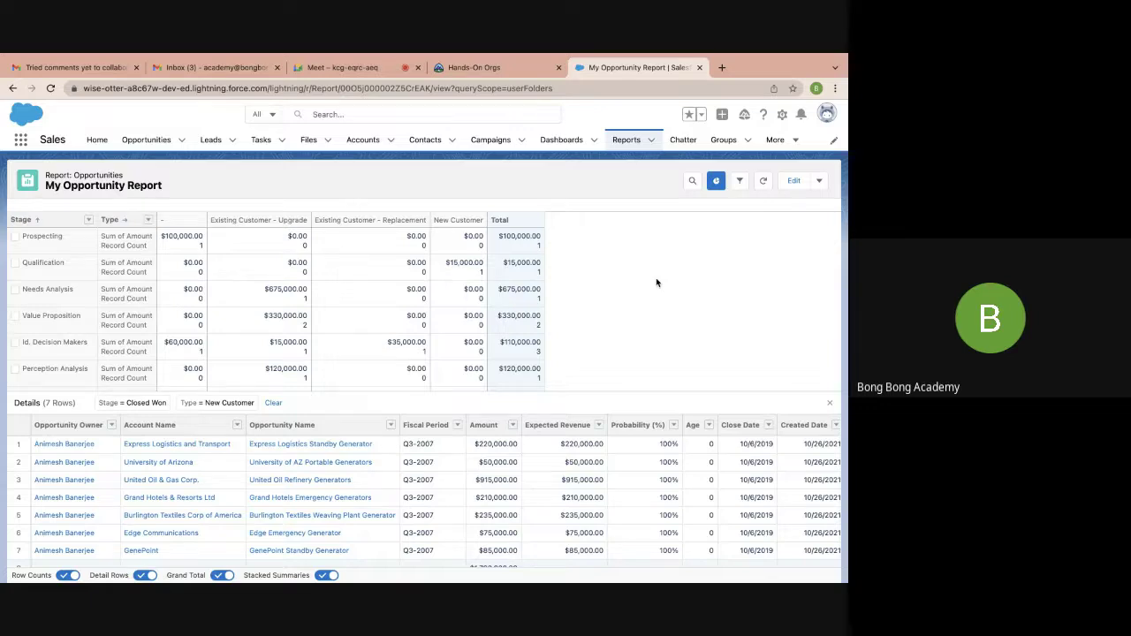
# Review the report's Filters and Outline in the builder, then run it with all 31 records
pyautogui.click(794, 180)
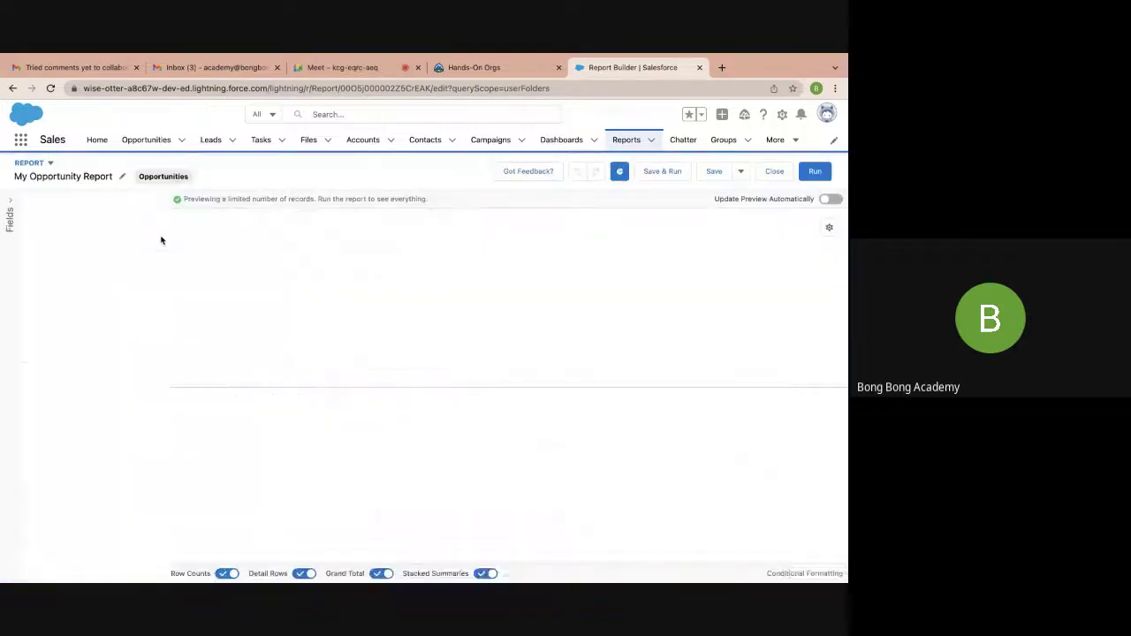
pyautogui.click(117, 209)
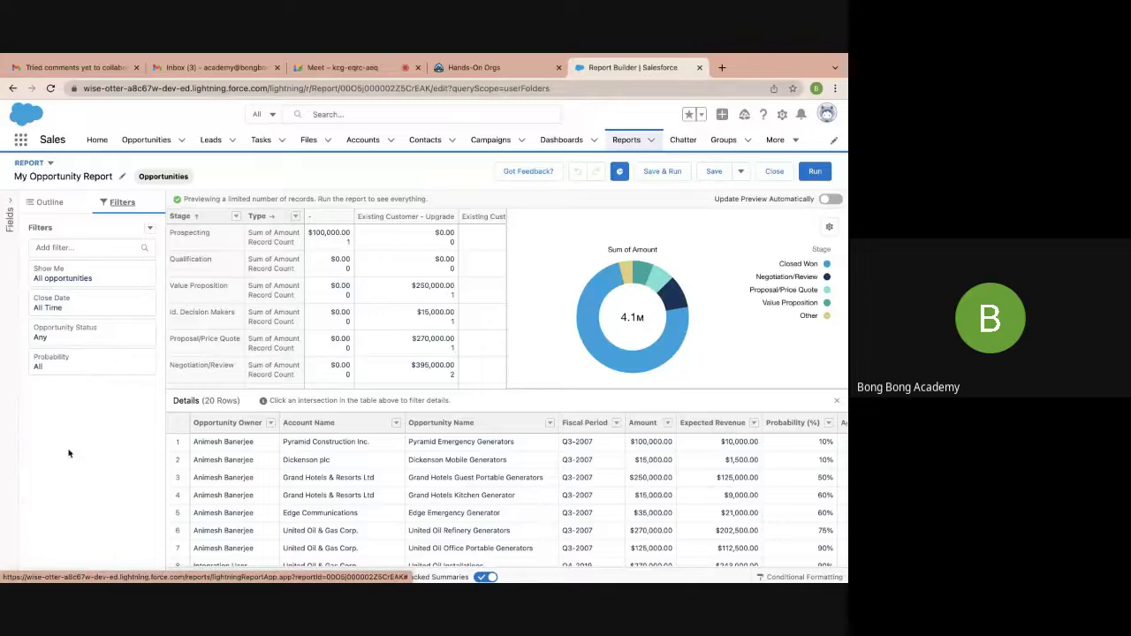
pyautogui.click(52, 207)
pyautogui.click(120, 204)
pyautogui.click(44, 203)
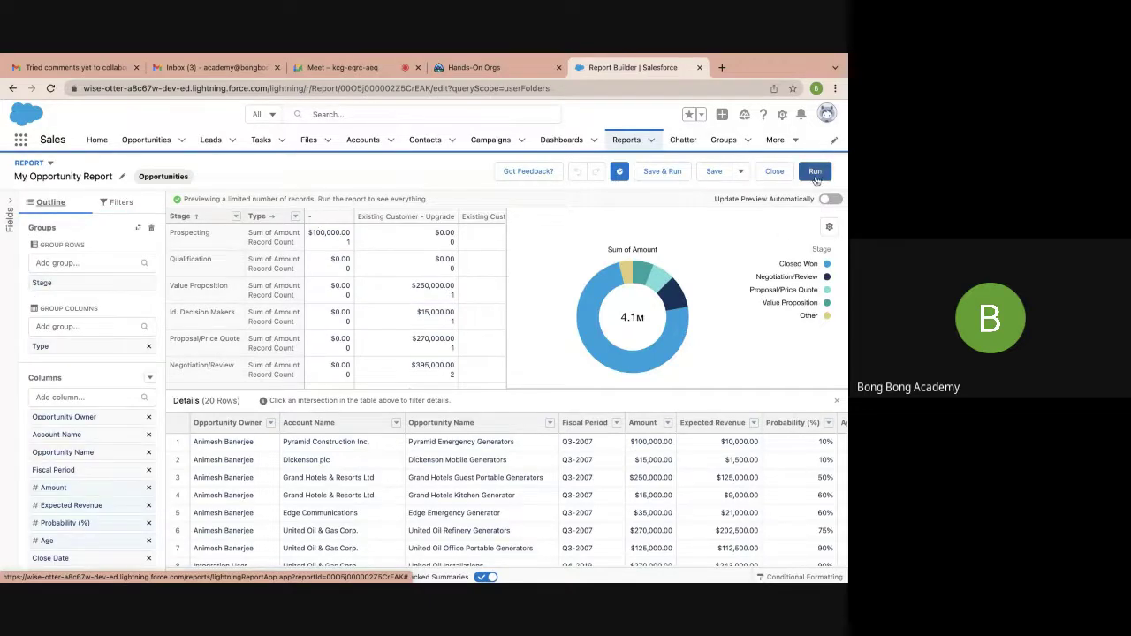
pyautogui.click(816, 174)
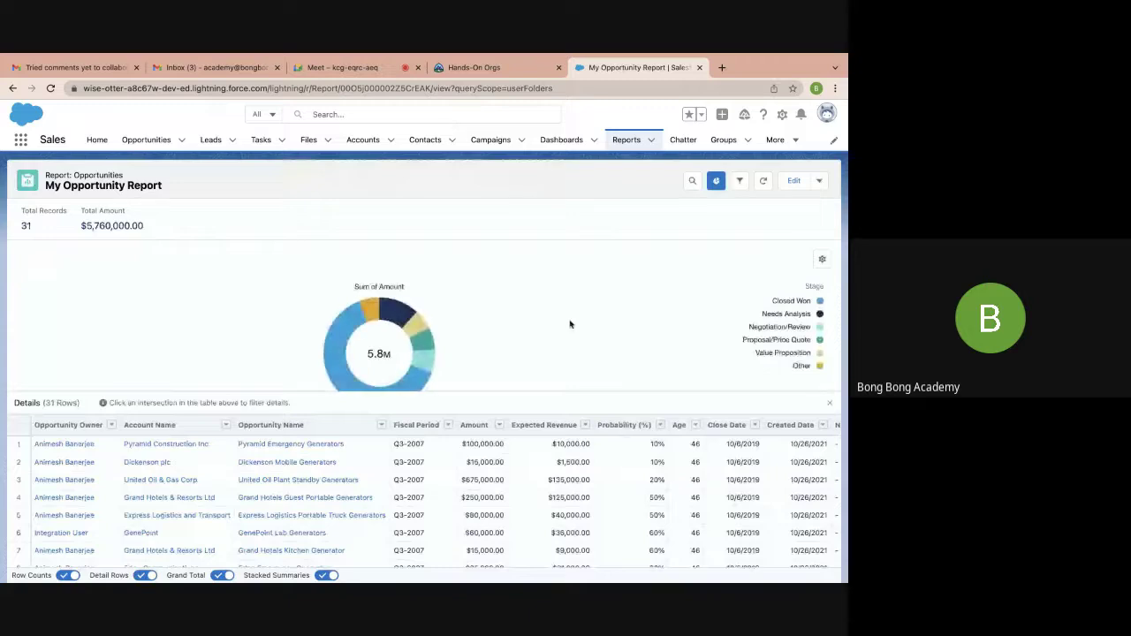
# Scroll through the Stage-by-Type matrix and open the report's actions menu beside Edit
pyautogui.scroll(-5, 569, 324)
pyautogui.scroll(-10, 570, 515)
pyautogui.scroll(10, 570, 515)
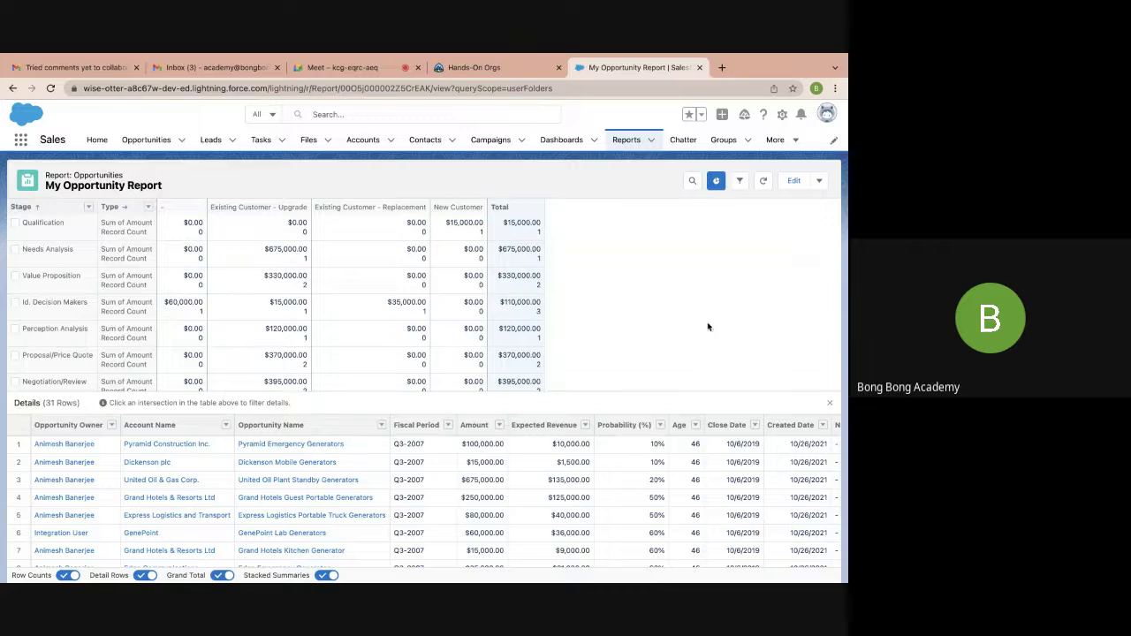
pyautogui.click(820, 182)
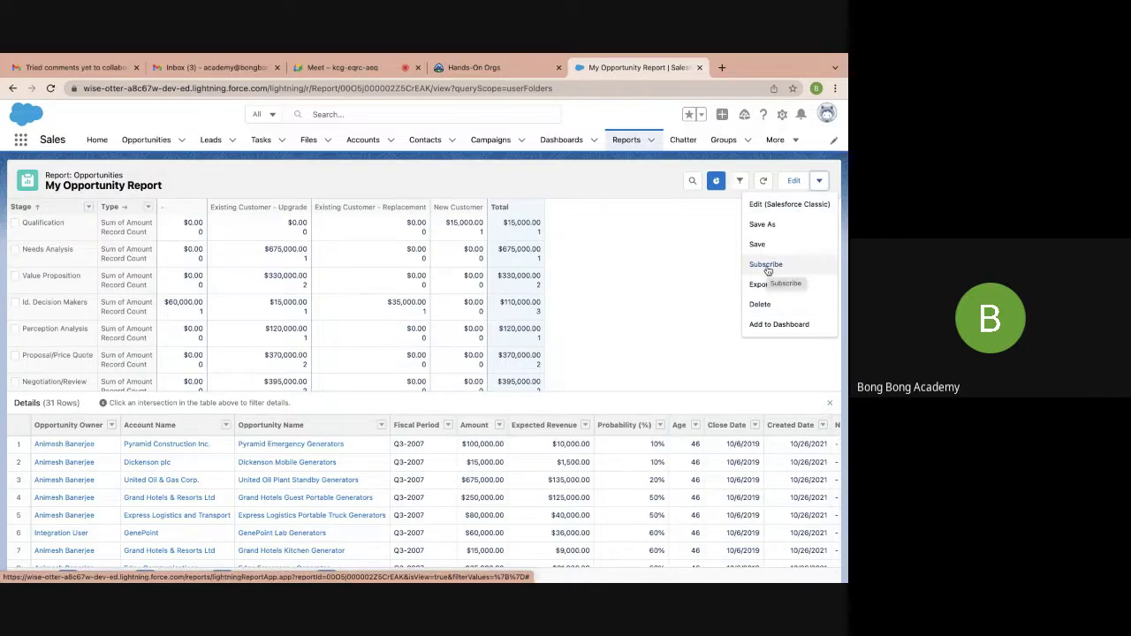
pyautogui.click(768, 269)
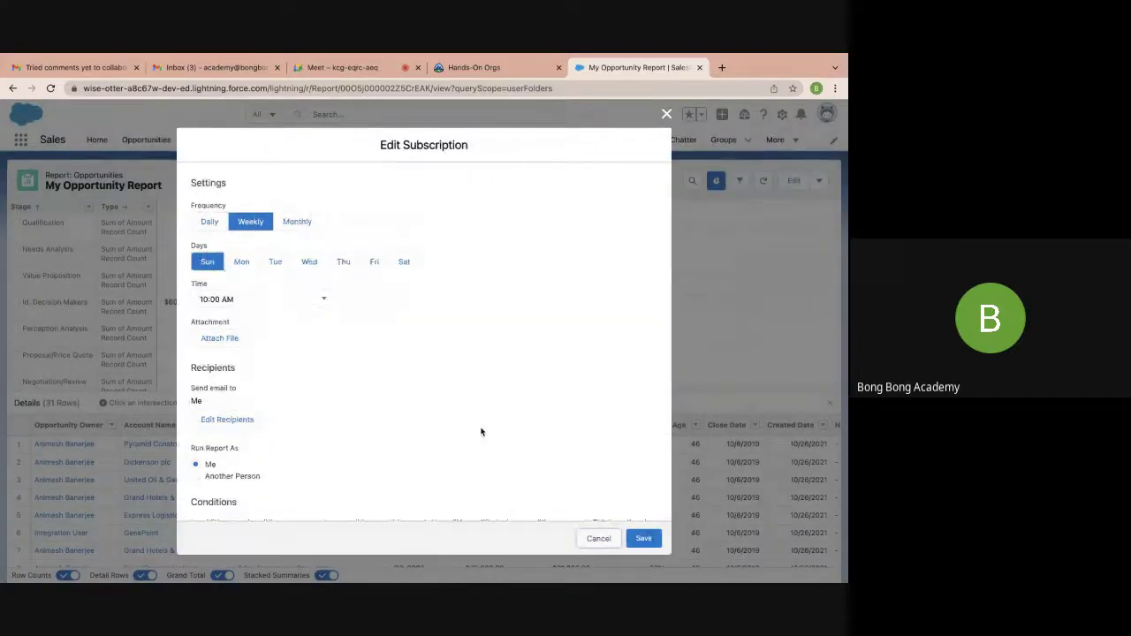
pyautogui.scroll(-2, 481, 431)
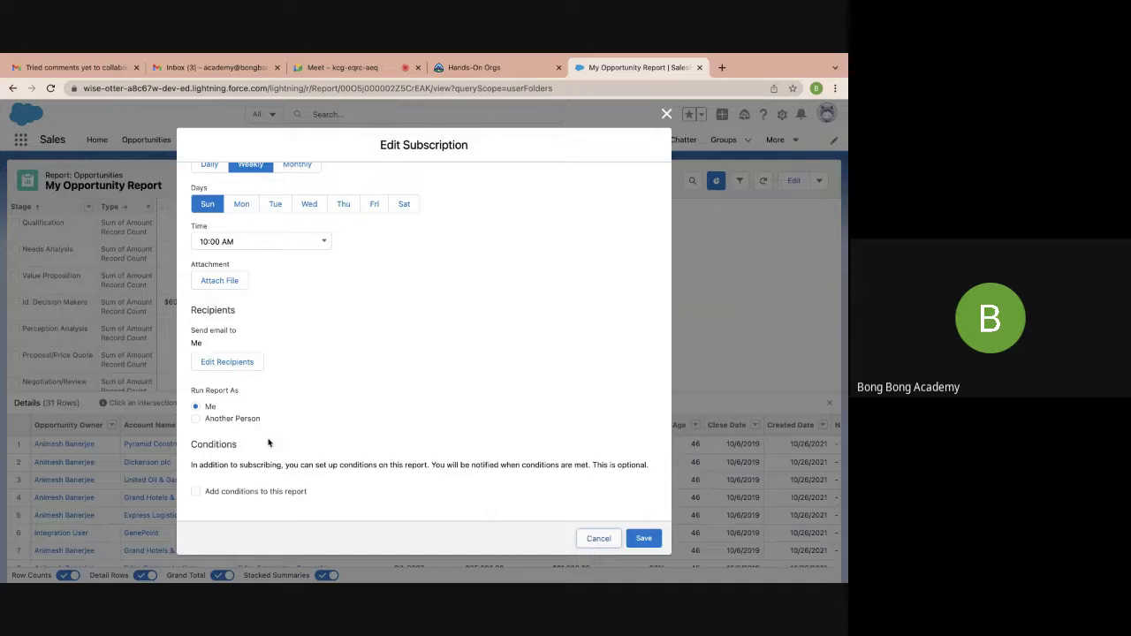
pyautogui.click(196, 419)
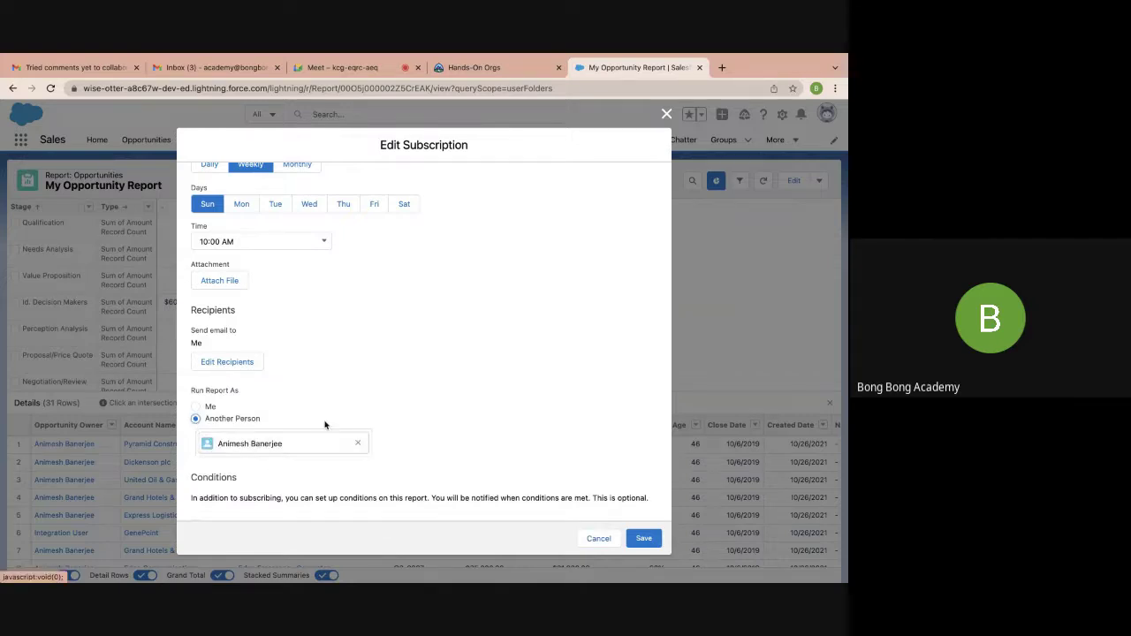
pyautogui.scroll(-1, 324, 426)
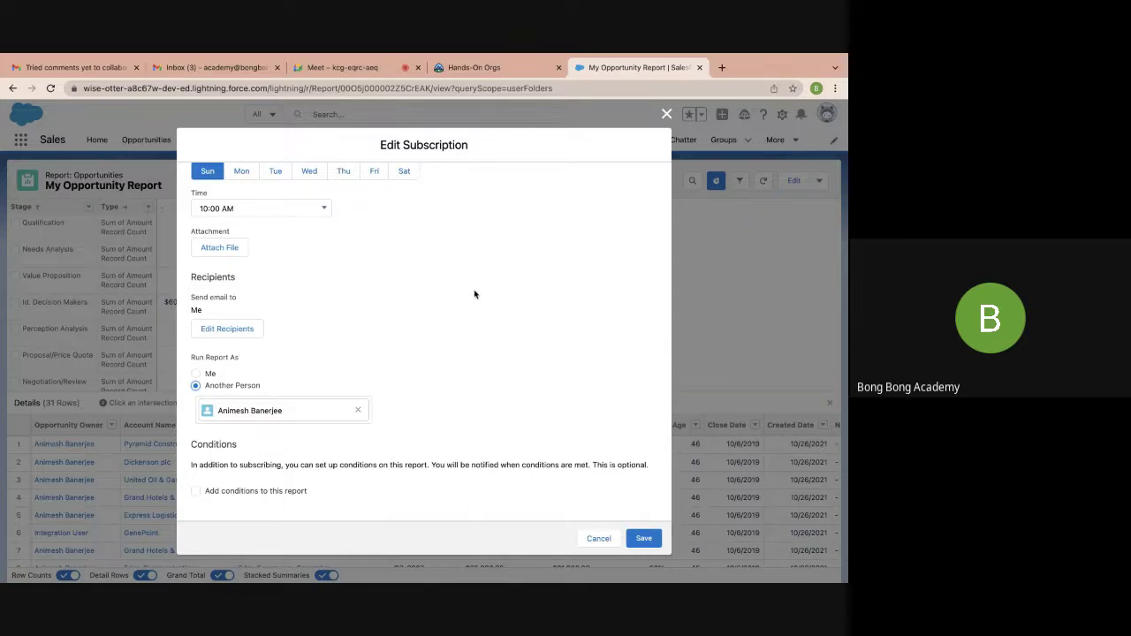
pyautogui.scroll(3, 435, 426)
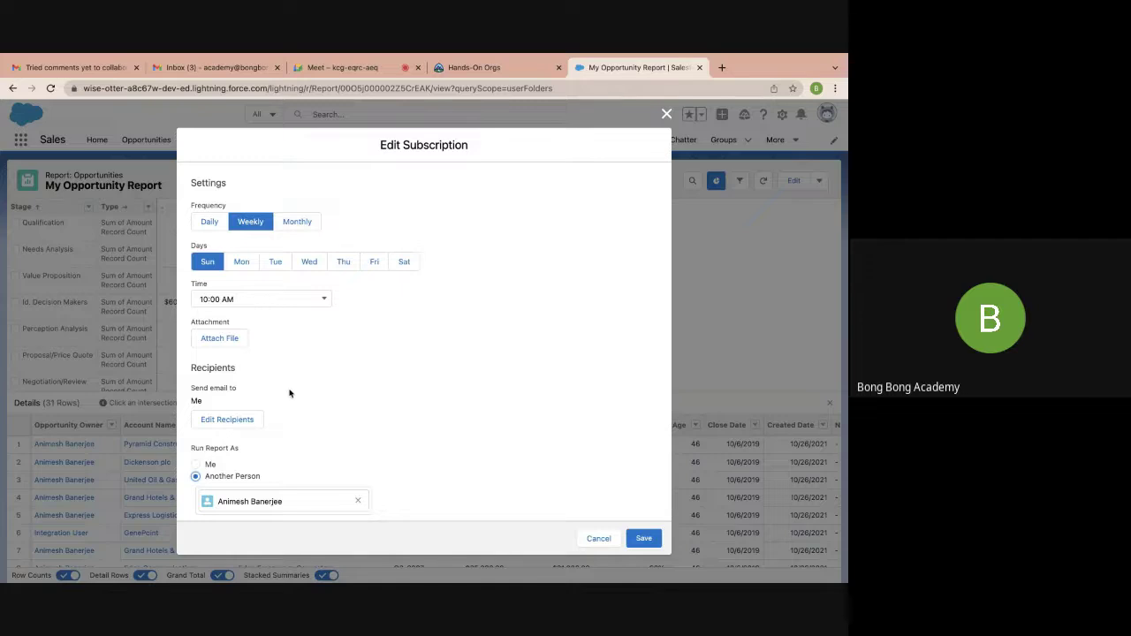
pyautogui.scroll(-2, 291, 394)
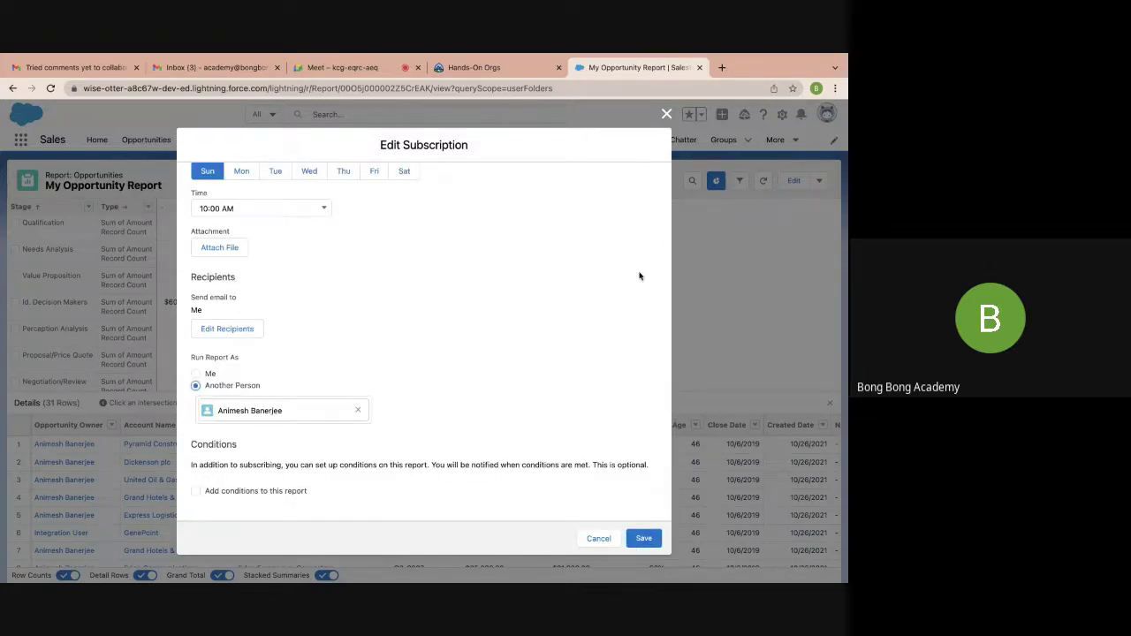
pyautogui.click(667, 114)
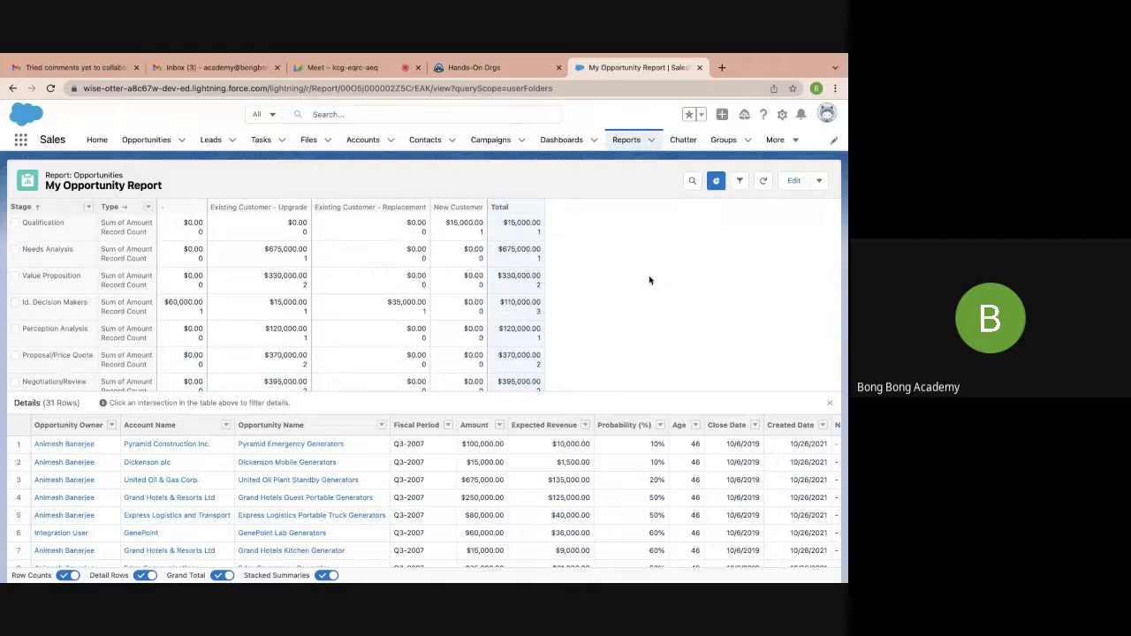
# Open the report subscription's recipient editor, then close it and the subscription without changes
pyautogui.click(819, 181)
pyautogui.click(767, 262)
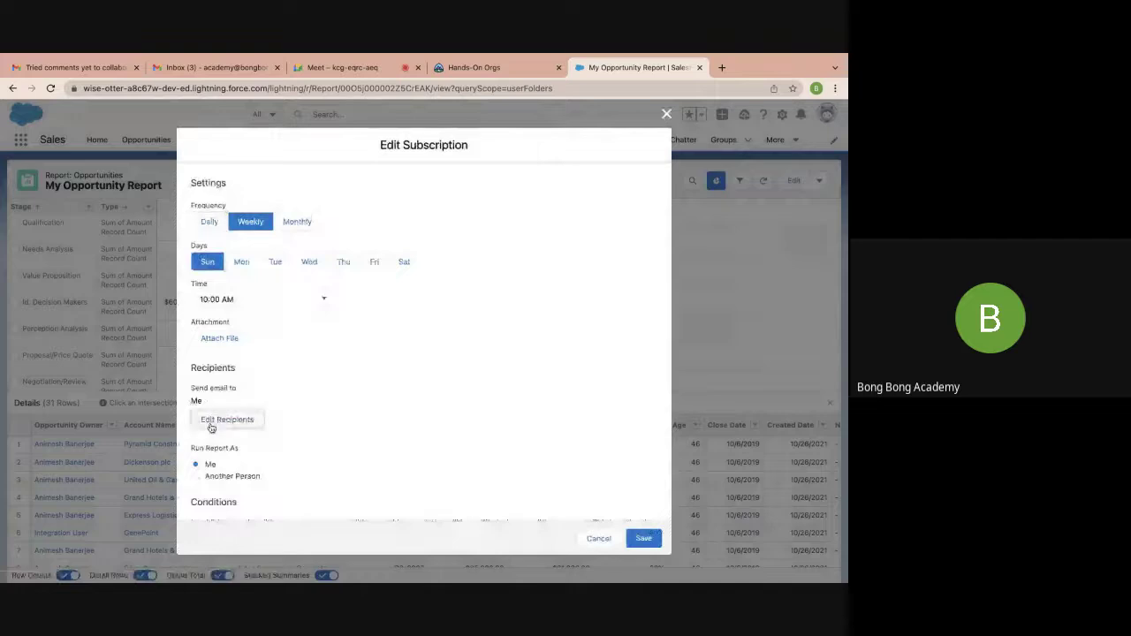
pyautogui.click(212, 424)
pyautogui.click(275, 285)
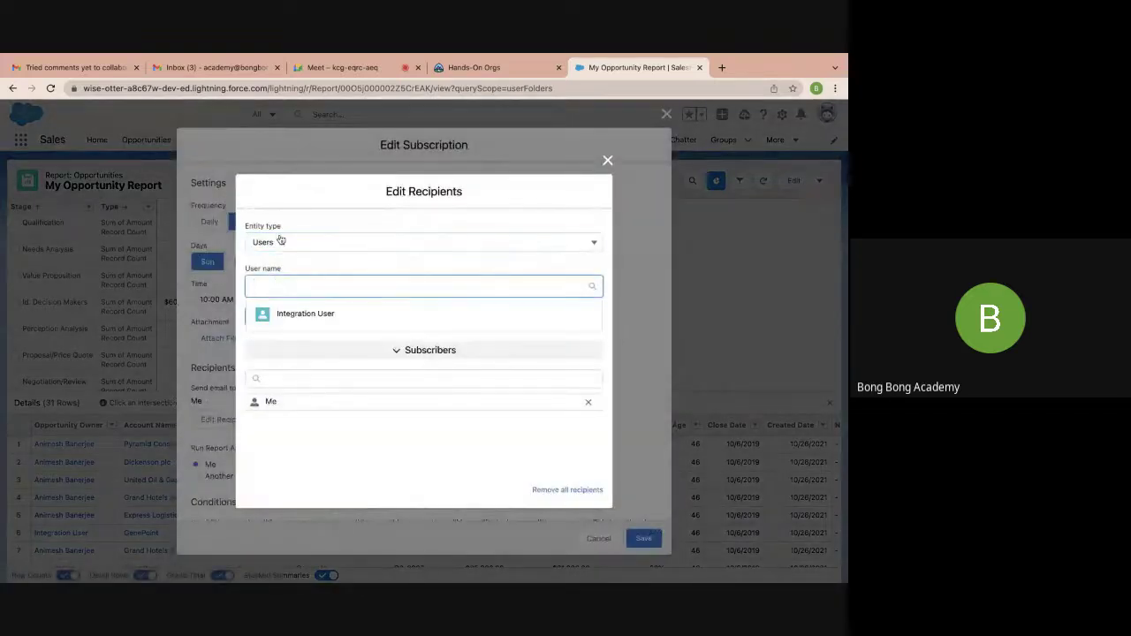
pyautogui.click(280, 241)
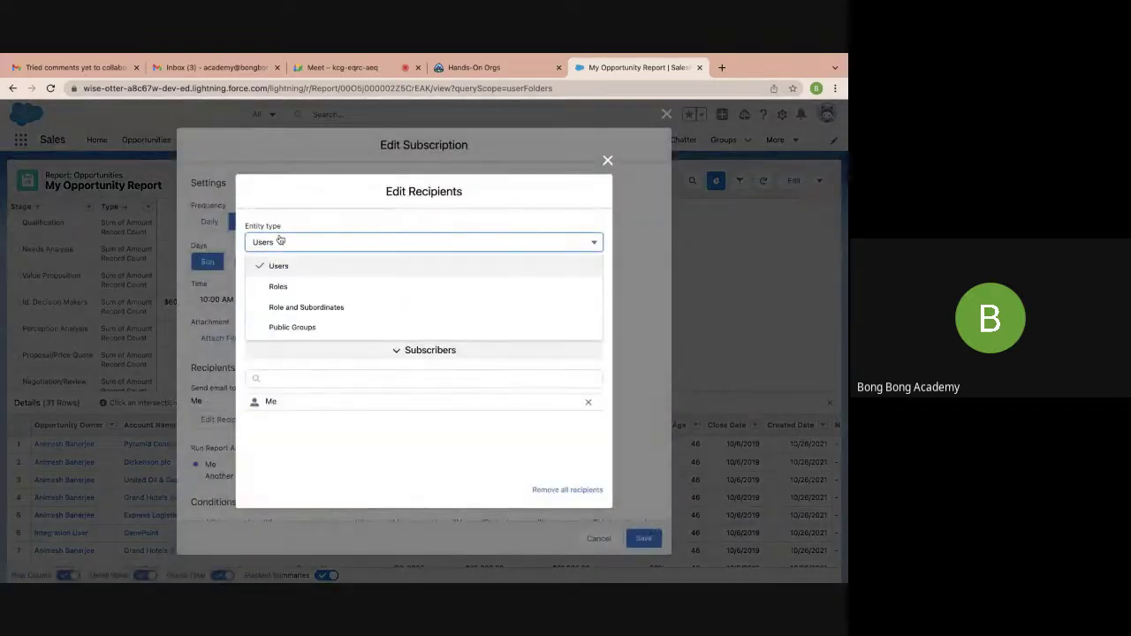
pyautogui.click(291, 357)
pyautogui.click(606, 230)
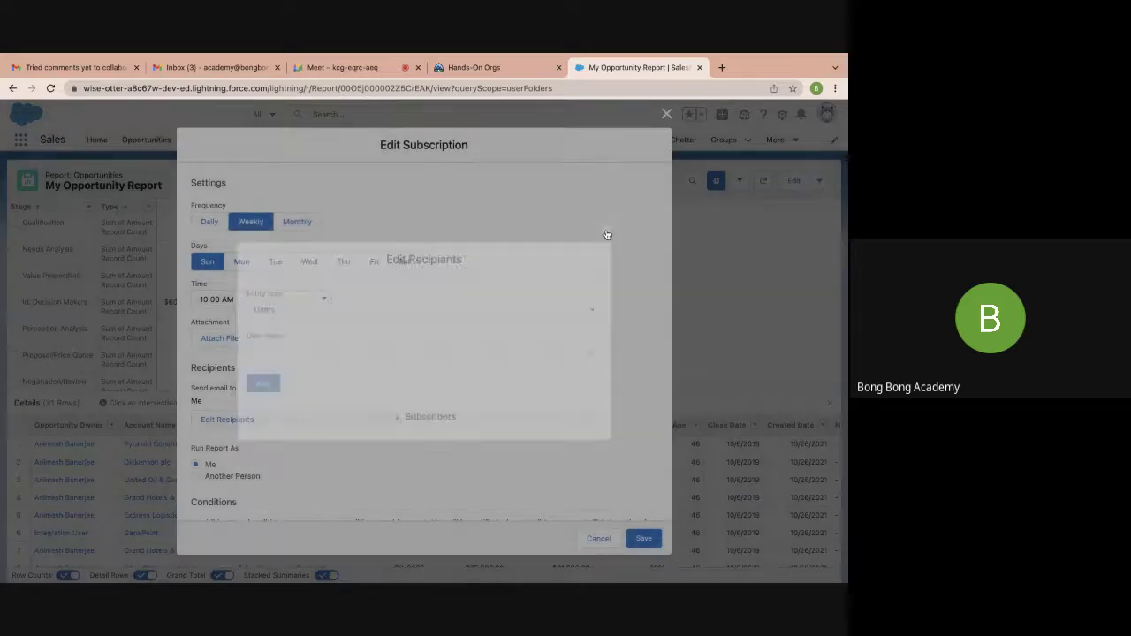
pyautogui.click(667, 115)
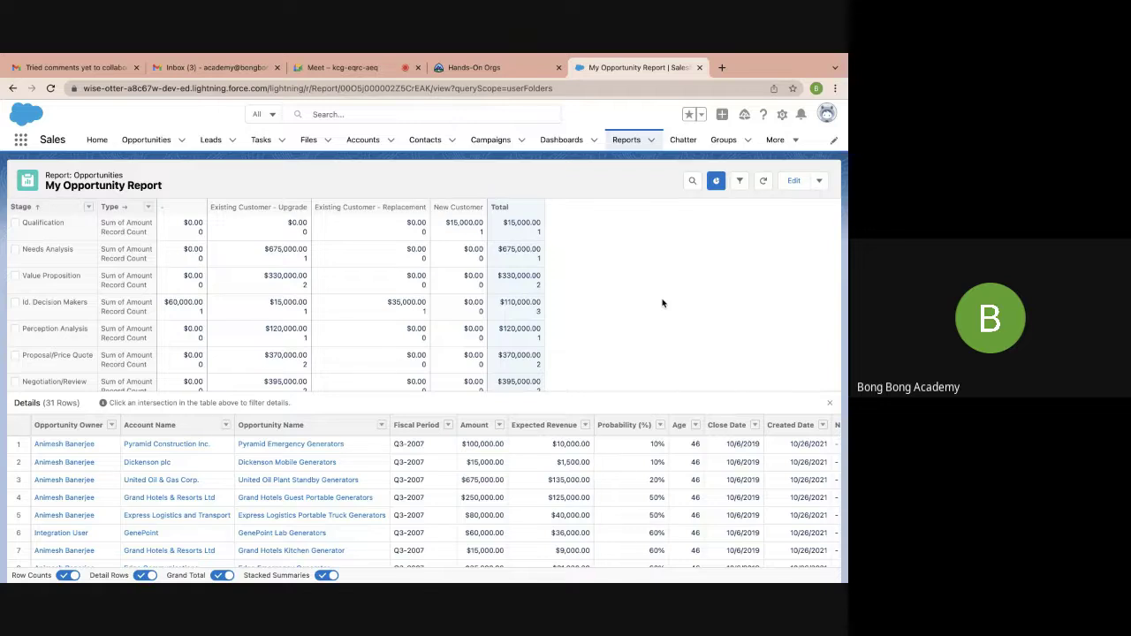
pyautogui.click(820, 182)
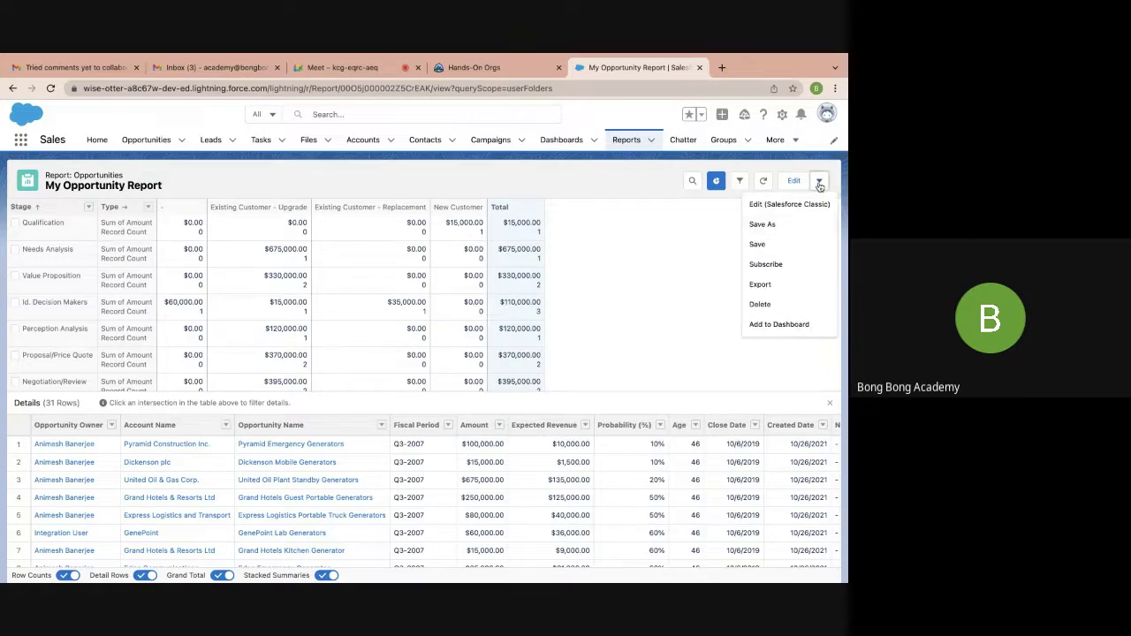
pyautogui.click(764, 266)
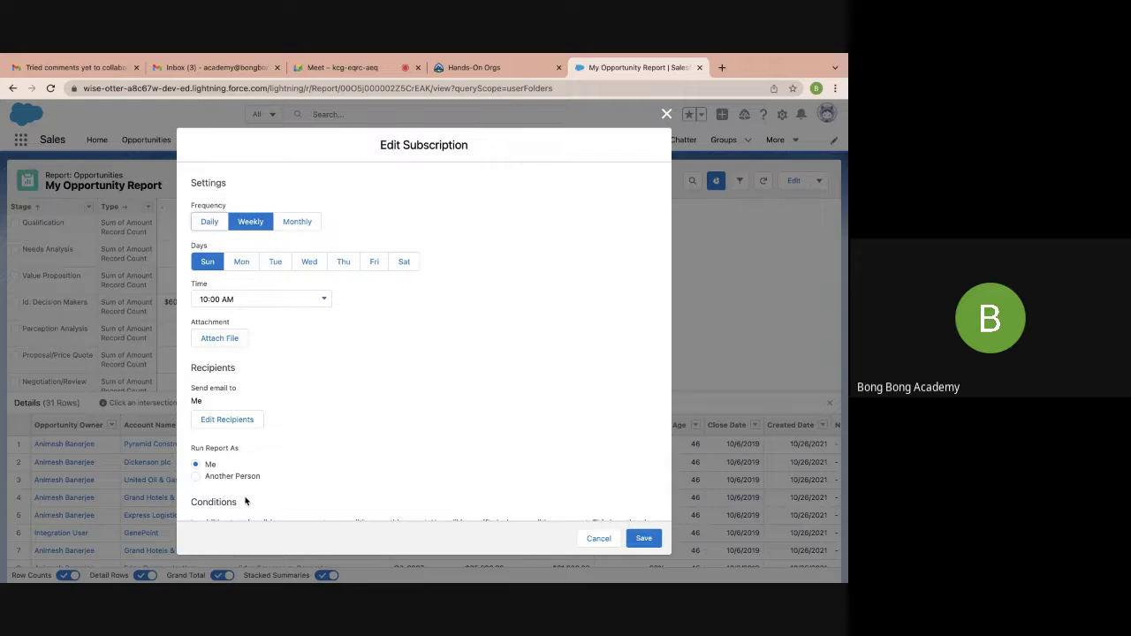
pyautogui.scroll(-2, 245, 501)
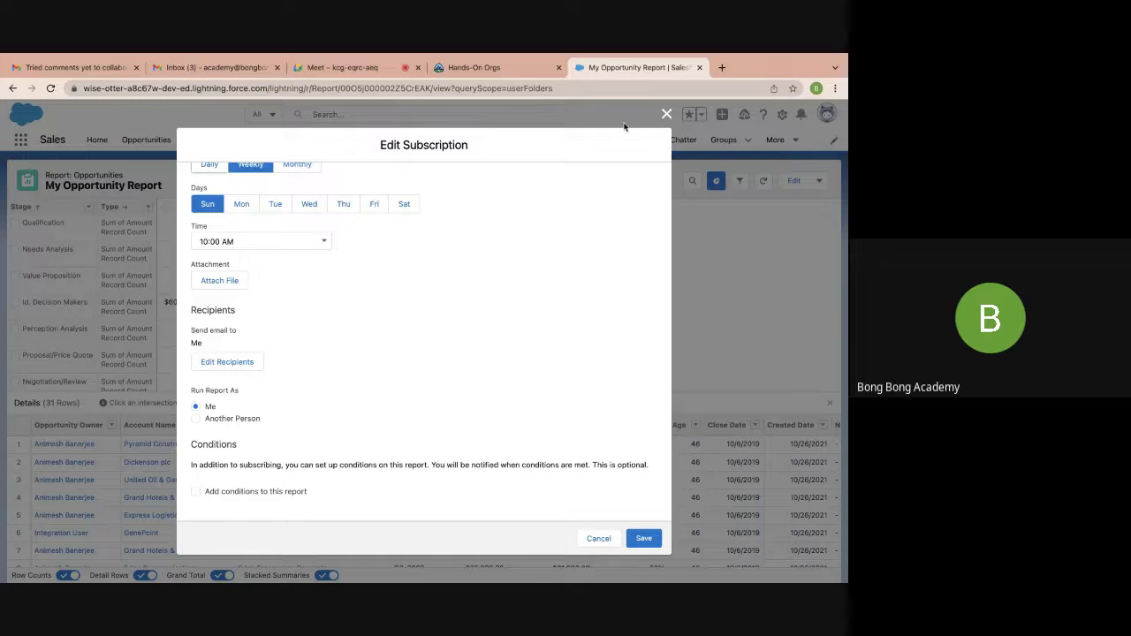
pyautogui.click(664, 114)
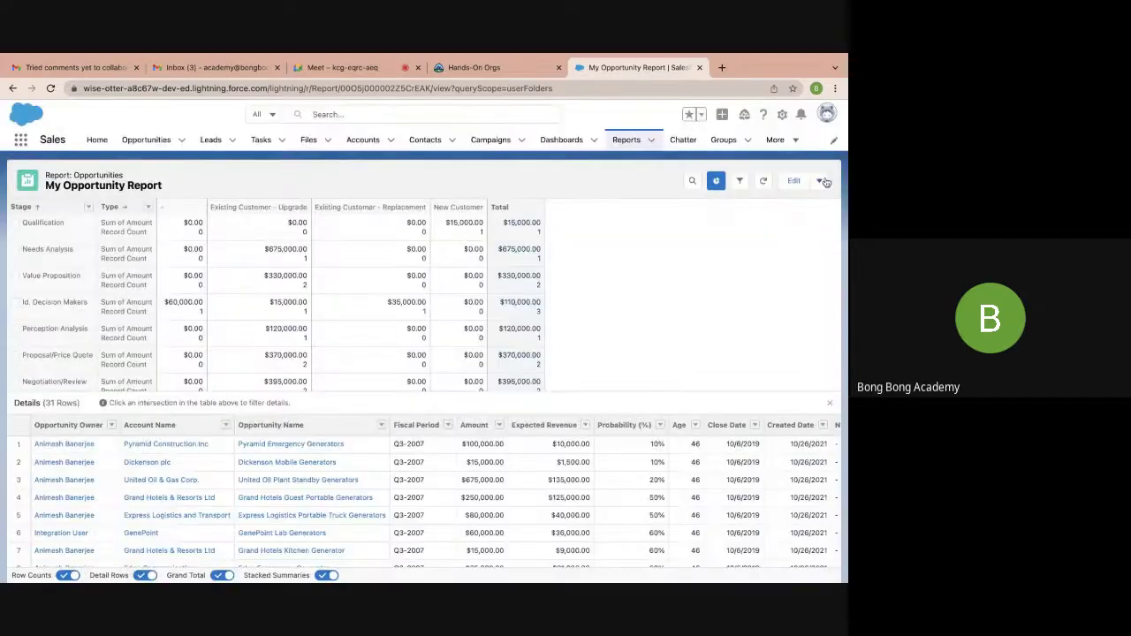
pyautogui.click(819, 180)
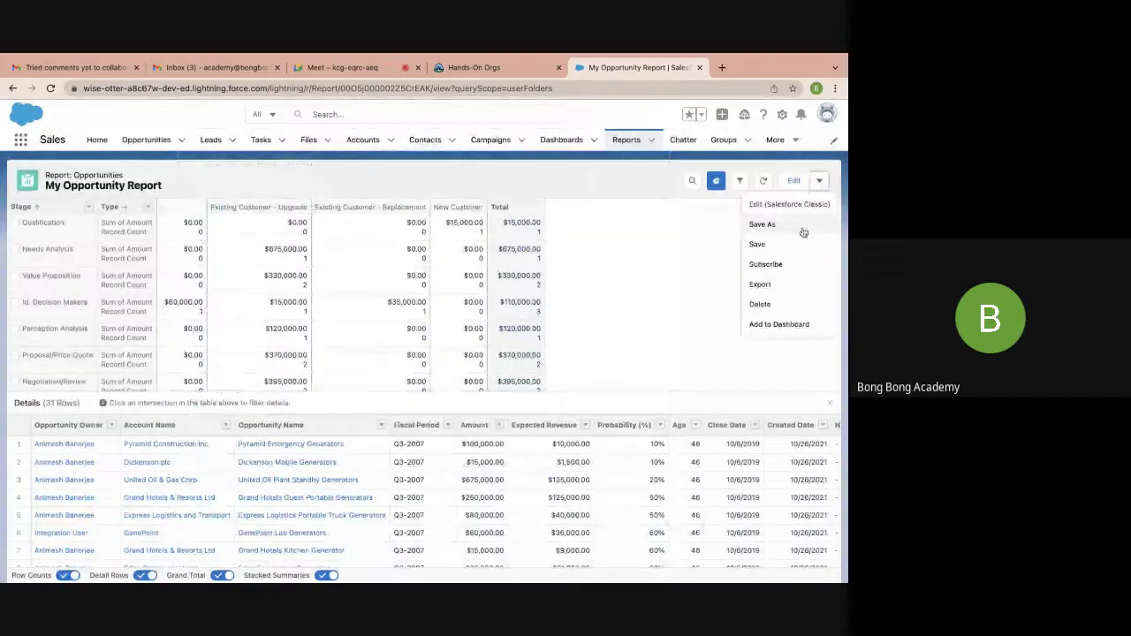
pyautogui.click(758, 285)
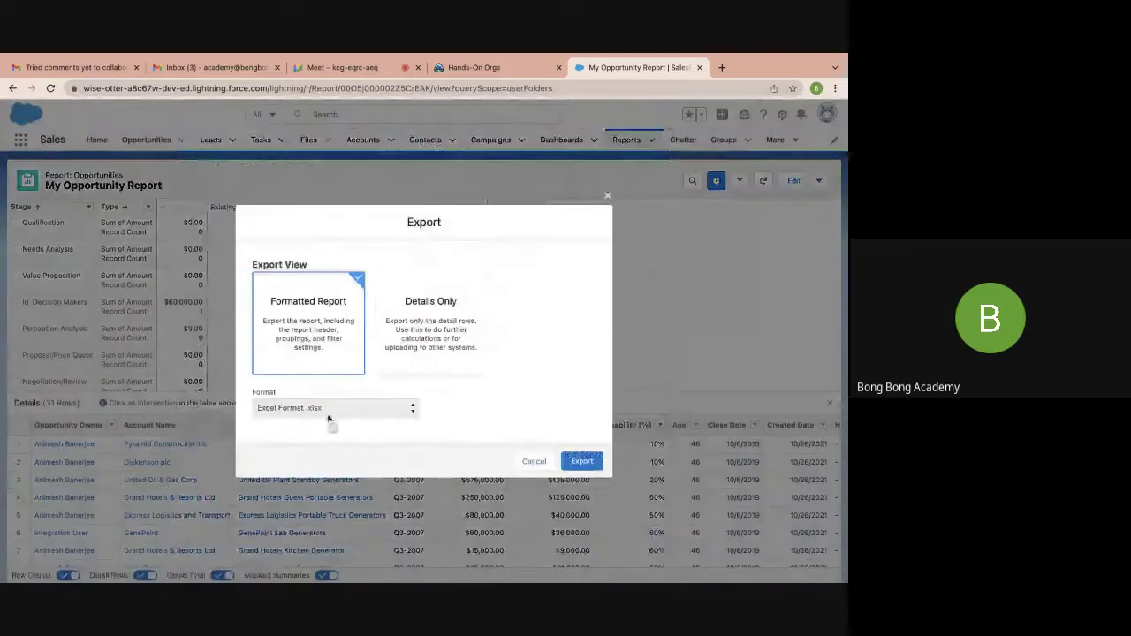
pyautogui.click(409, 344)
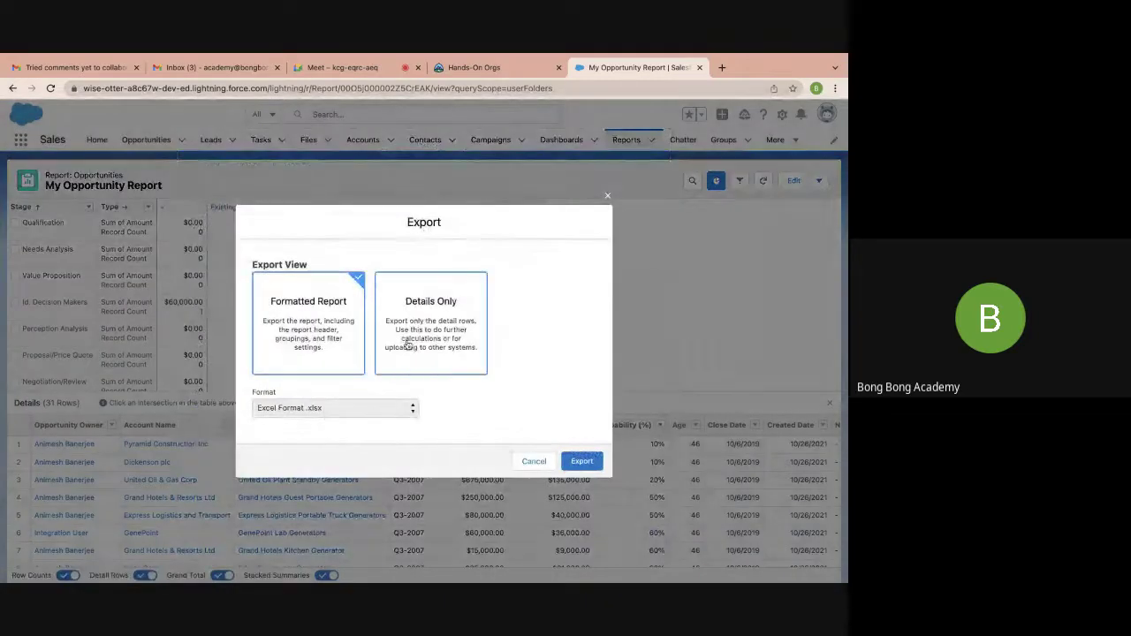
pyautogui.click(481, 410)
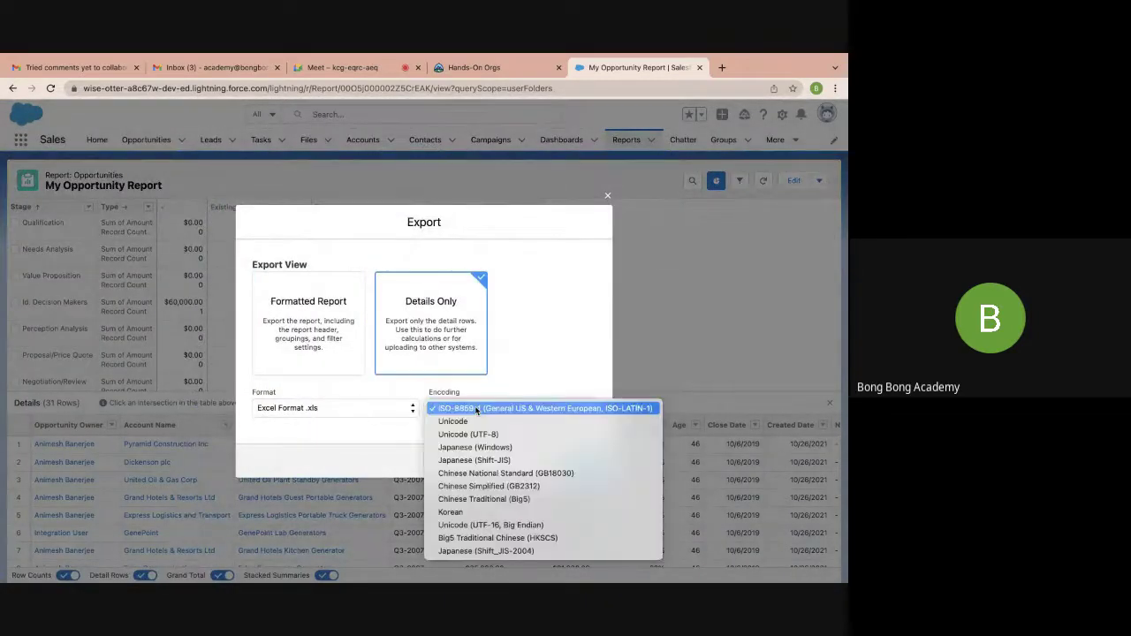
pyautogui.click(376, 410)
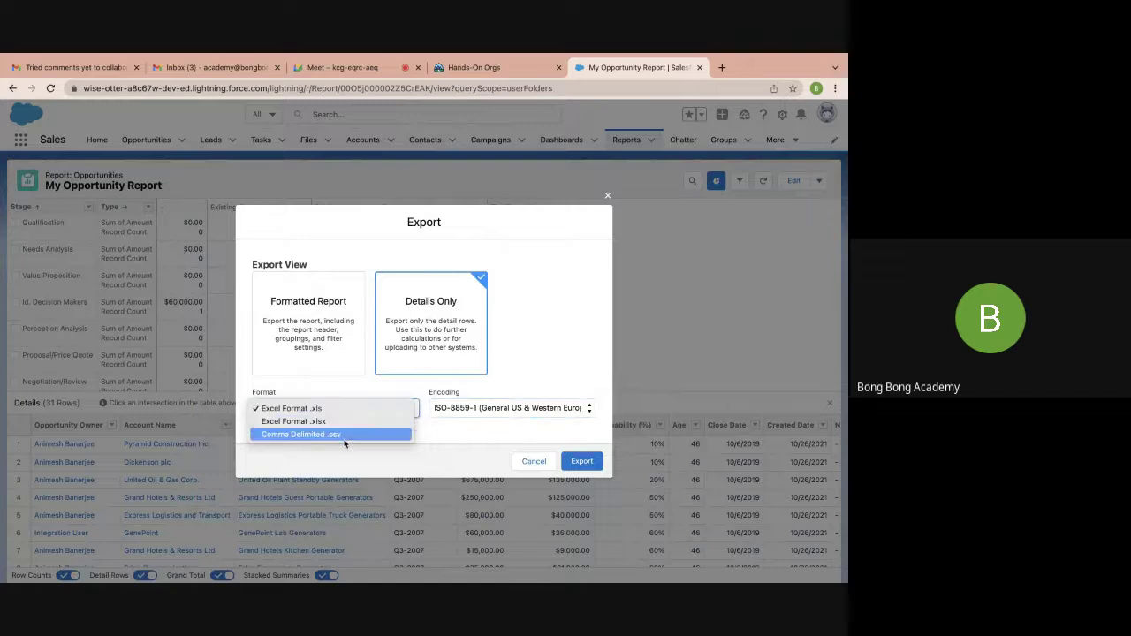
pyautogui.click(607, 195)
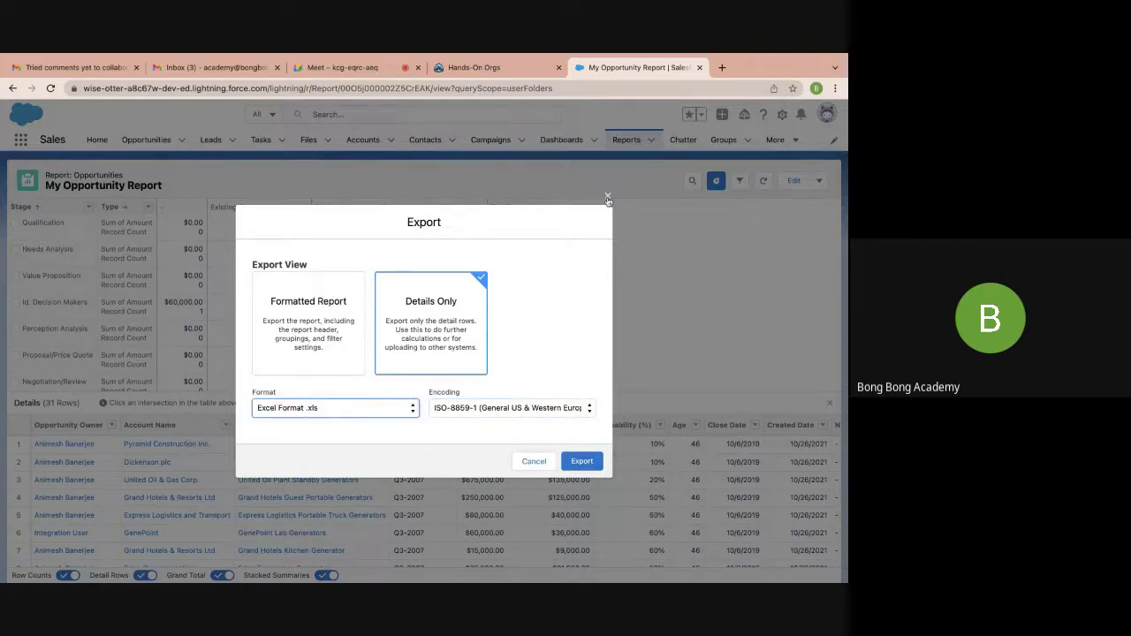
pyautogui.click(607, 195)
pyautogui.scroll(-2, 654, 293)
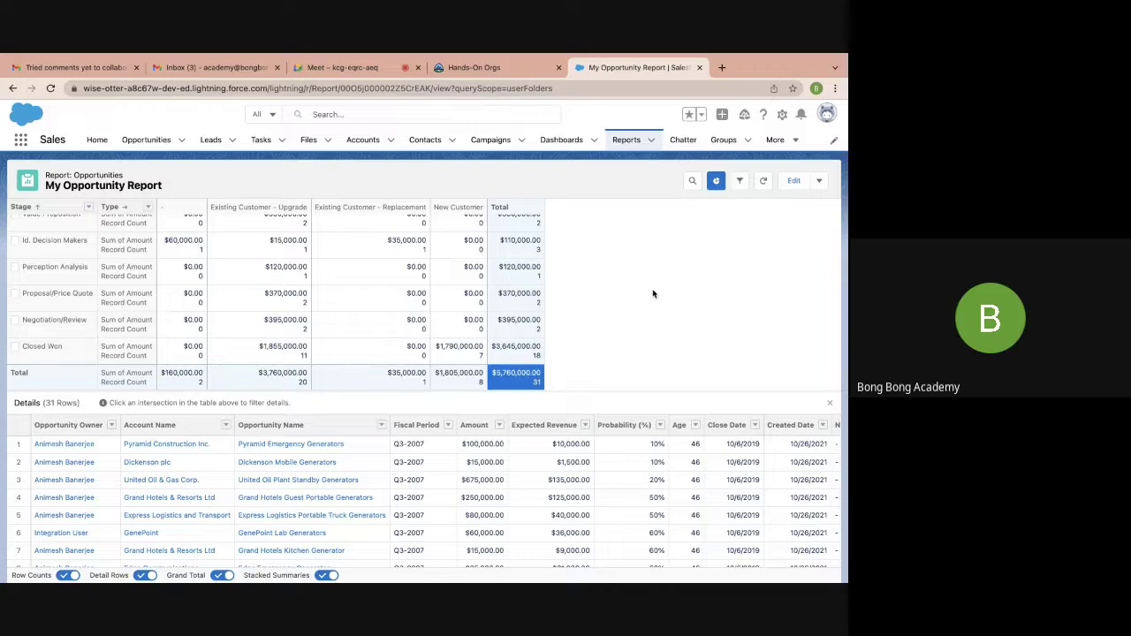
# Open Setup in a new browser tab and go to the Object Manager
pyautogui.moveTo(493, 563)
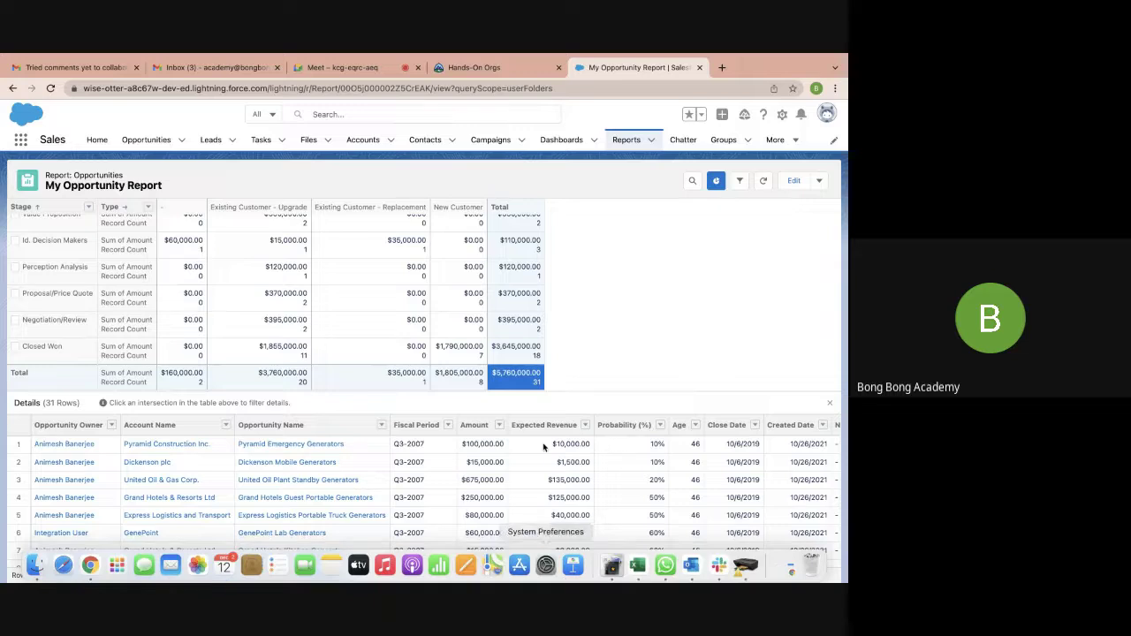
pyautogui.click(782, 121)
pyautogui.click(778, 145)
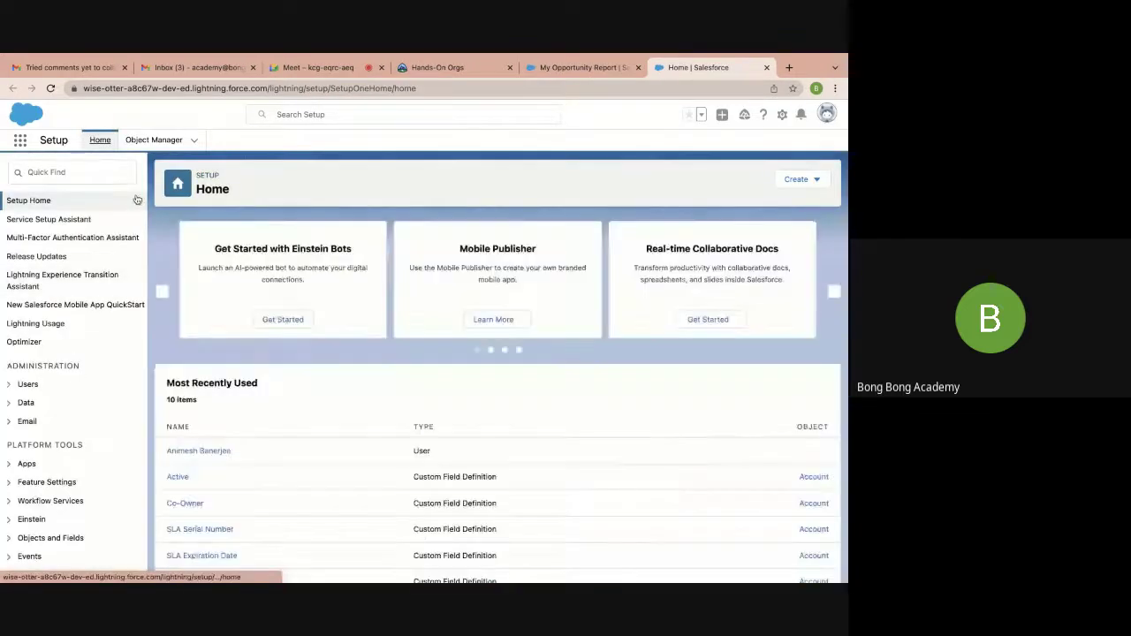
pyautogui.click(154, 139)
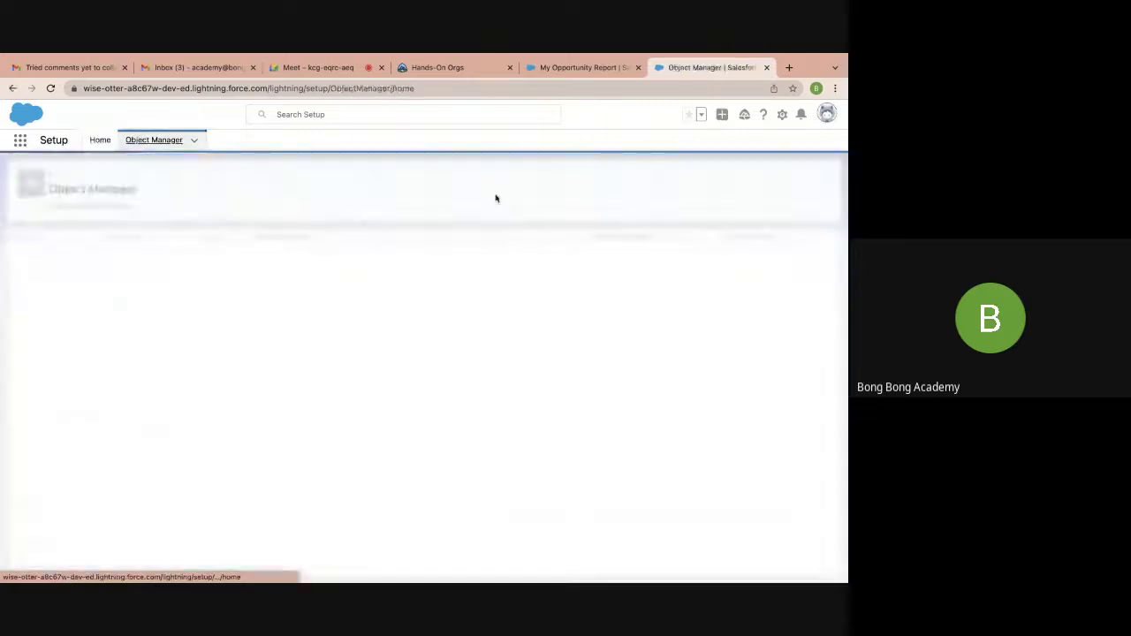
# Look at the Account object, then open the custom Application object's Details page
pyautogui.click(20, 255)
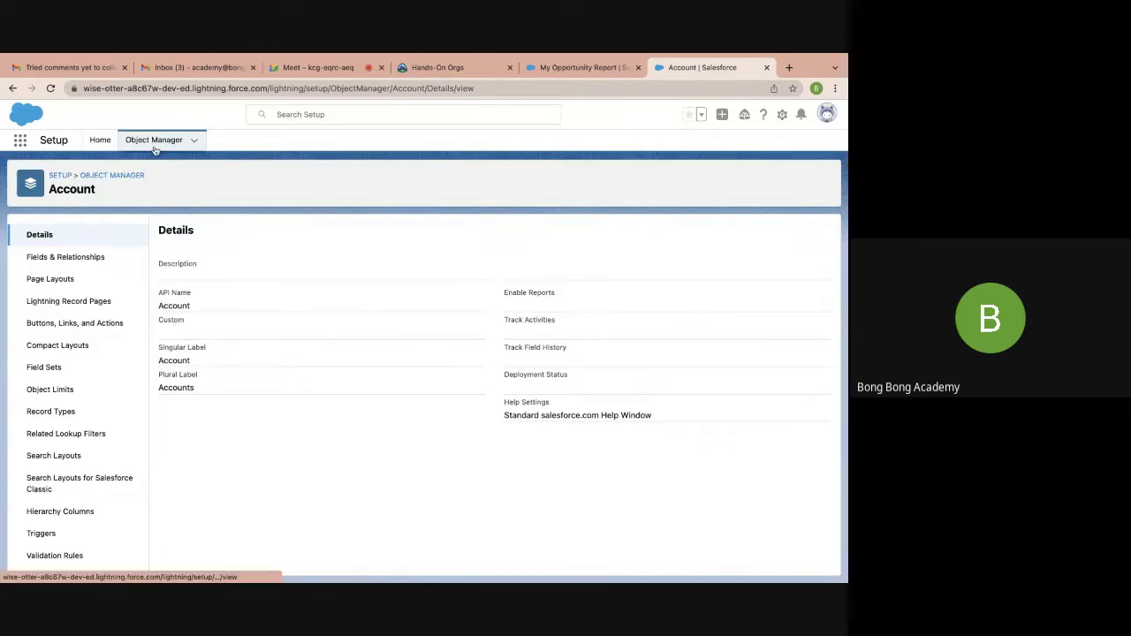
pyautogui.click(119, 176)
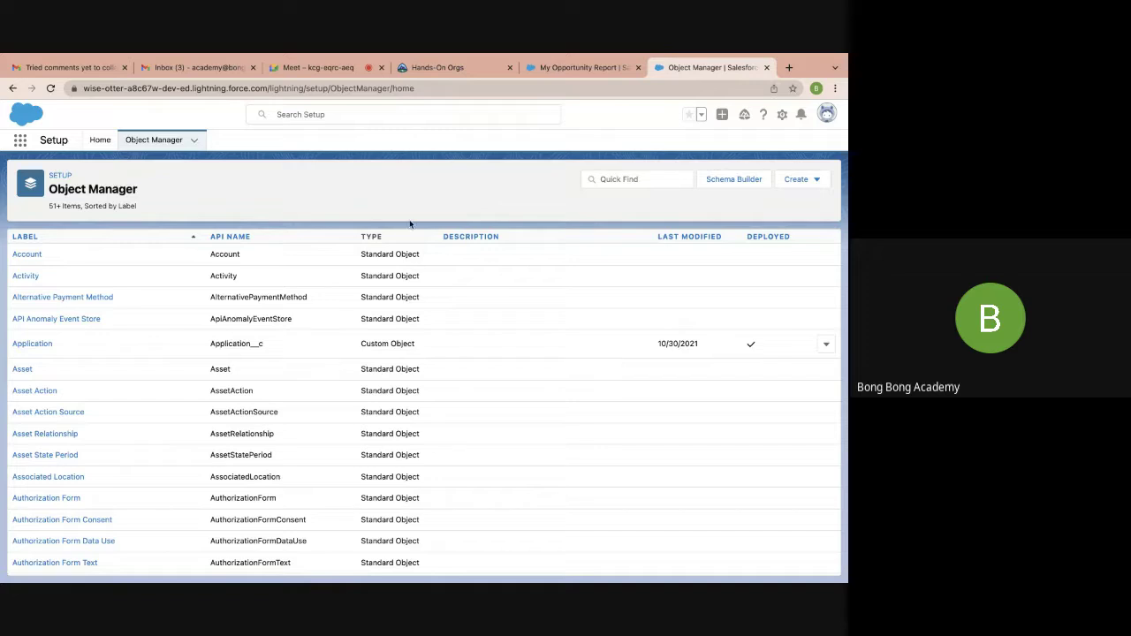
pyautogui.click(794, 183)
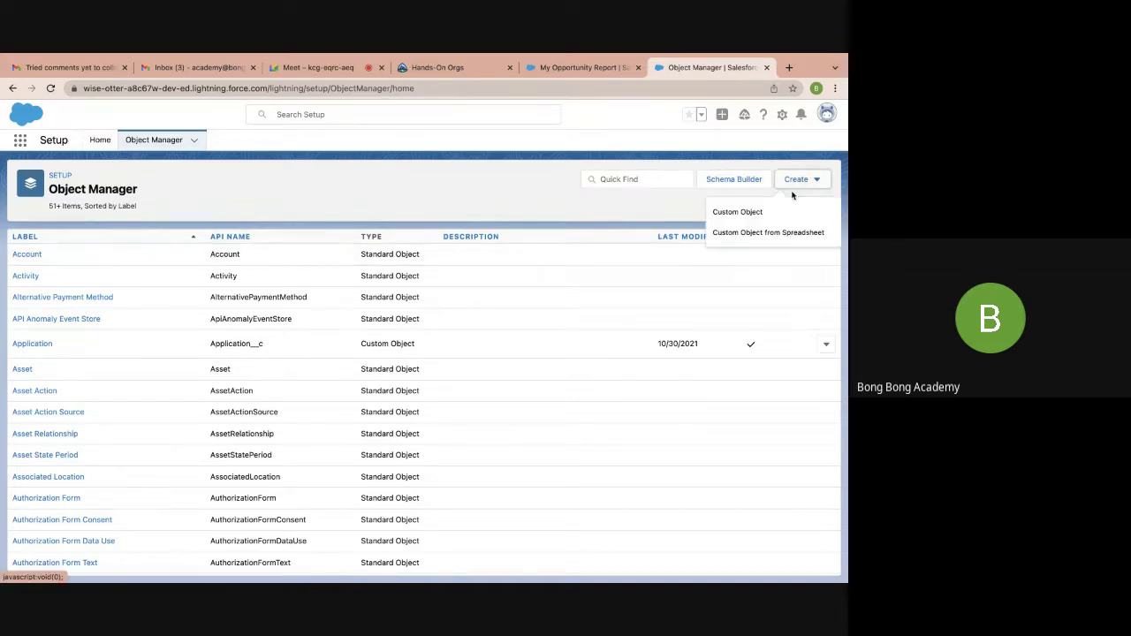
pyautogui.click(33, 347)
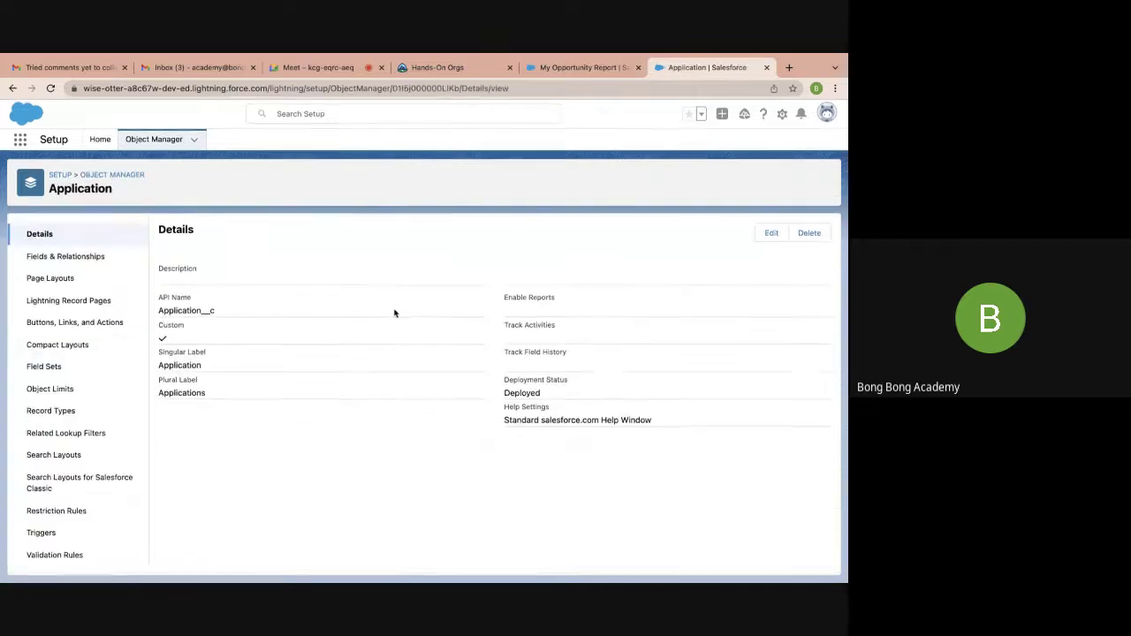
# Search New Report types for 'app' in the report tab, then return to the Application object
pyautogui.click(767, 235)
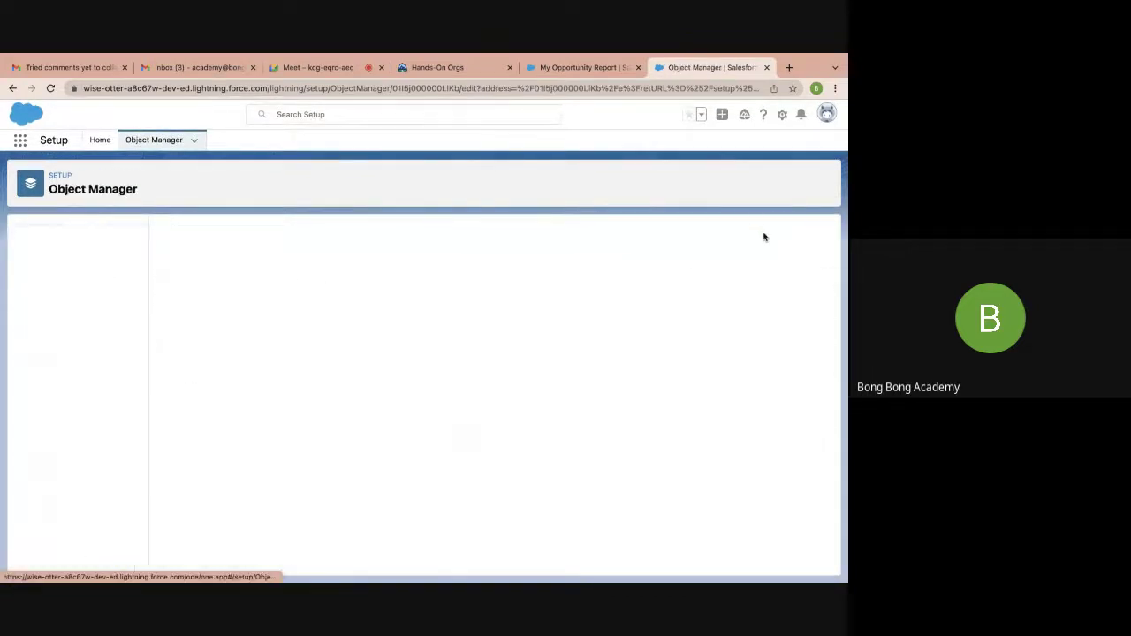
pyautogui.click(583, 68)
pyautogui.click(627, 140)
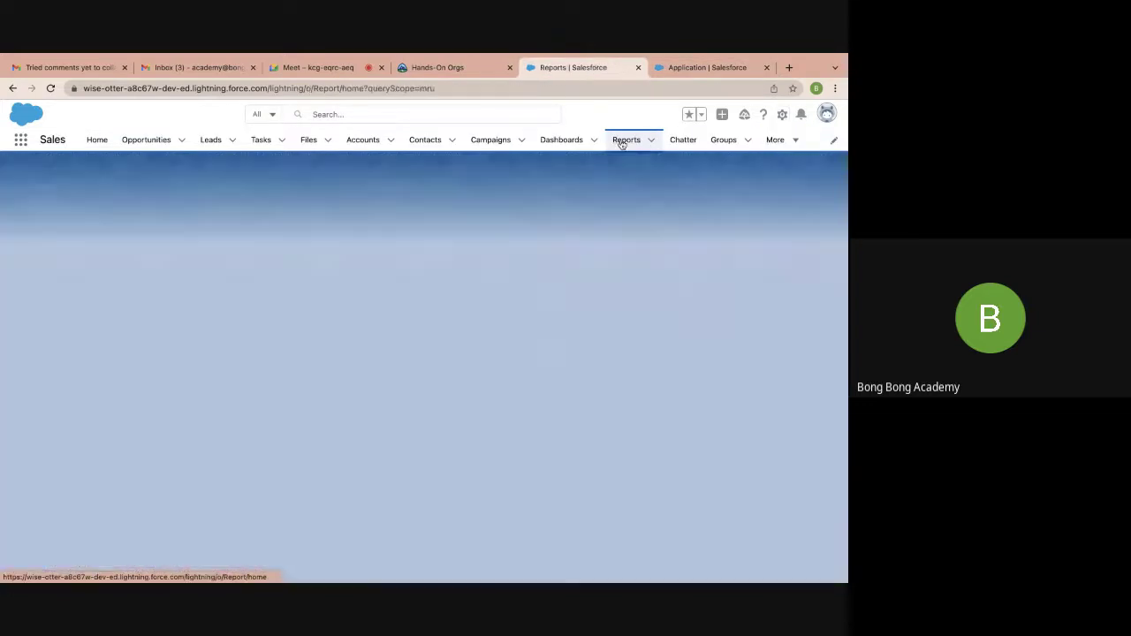
pyautogui.click(573, 184)
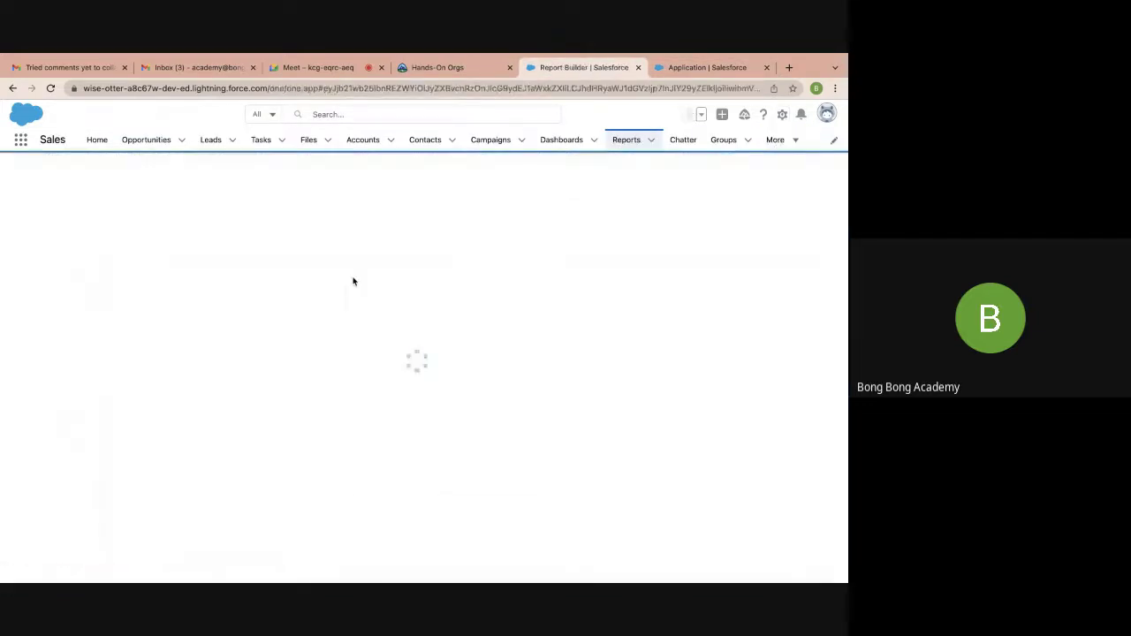
pyautogui.write('appl')
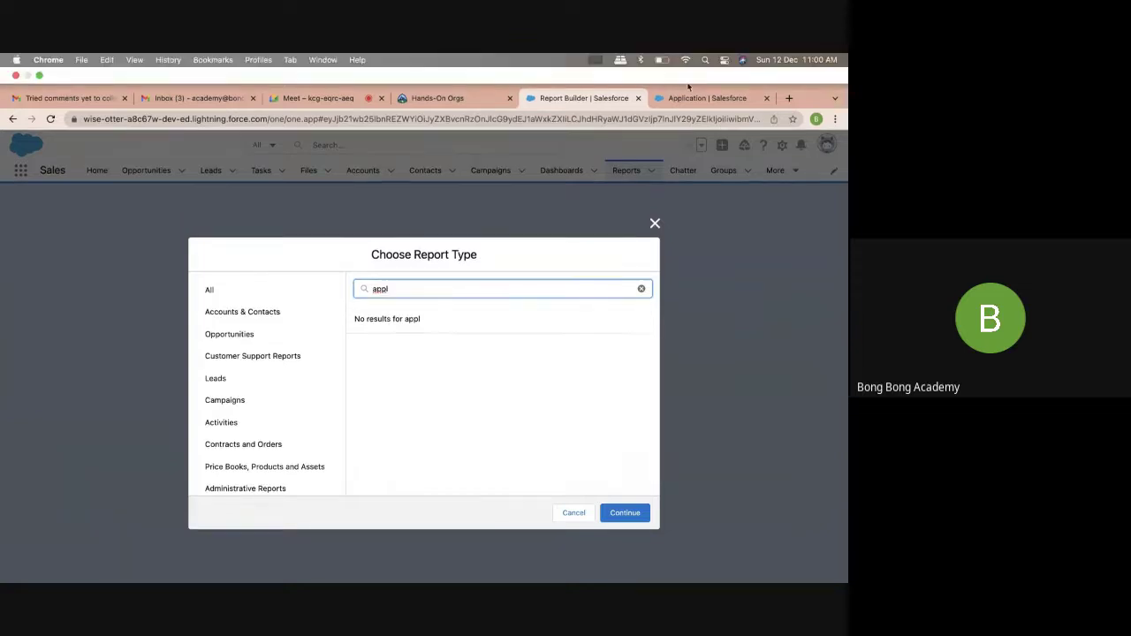
pyautogui.click(703, 67)
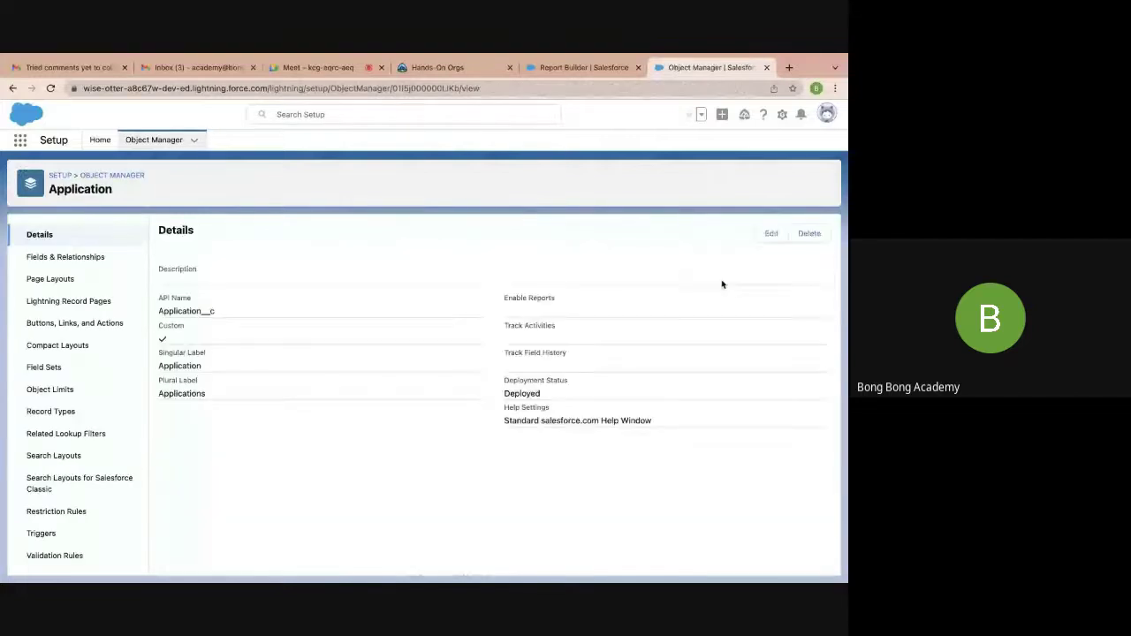
# Turn on Allow Reports for the Application object, save it, and return to the Reports home list
pyautogui.click(770, 234)
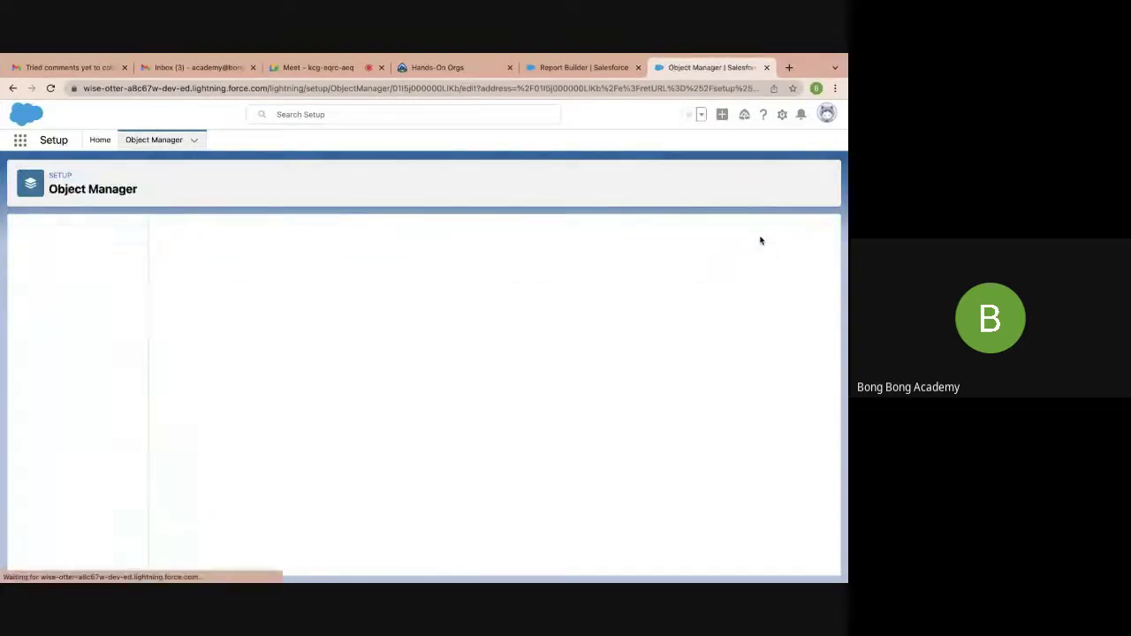
pyautogui.scroll(-3, 573, 274)
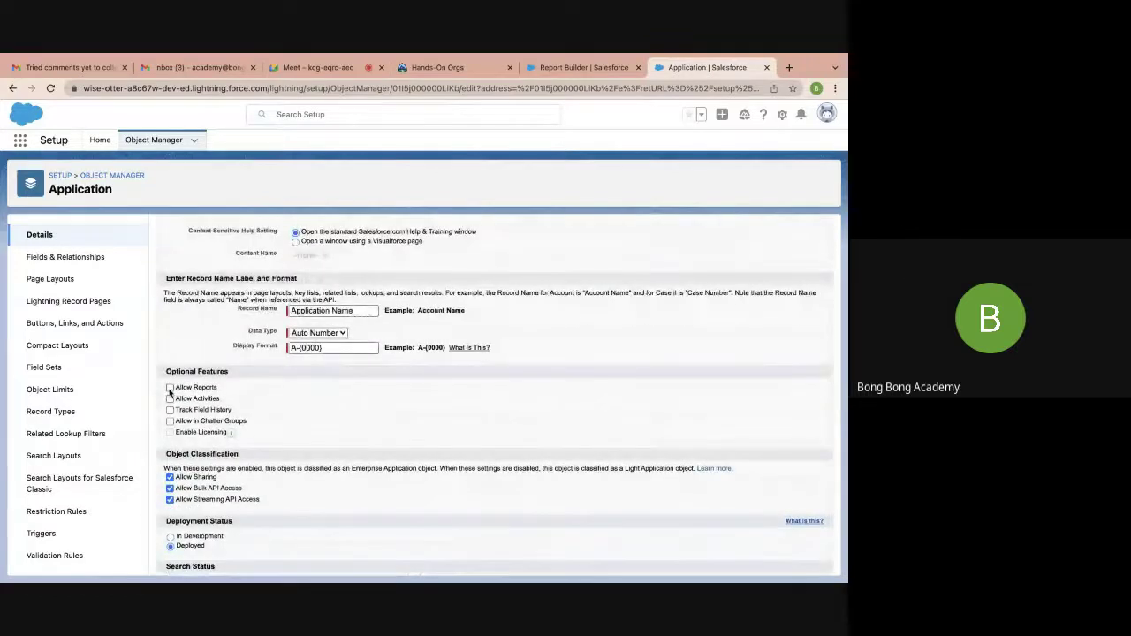
pyautogui.click(171, 389)
pyautogui.scroll(-1, 321, 442)
pyautogui.click(371, 559)
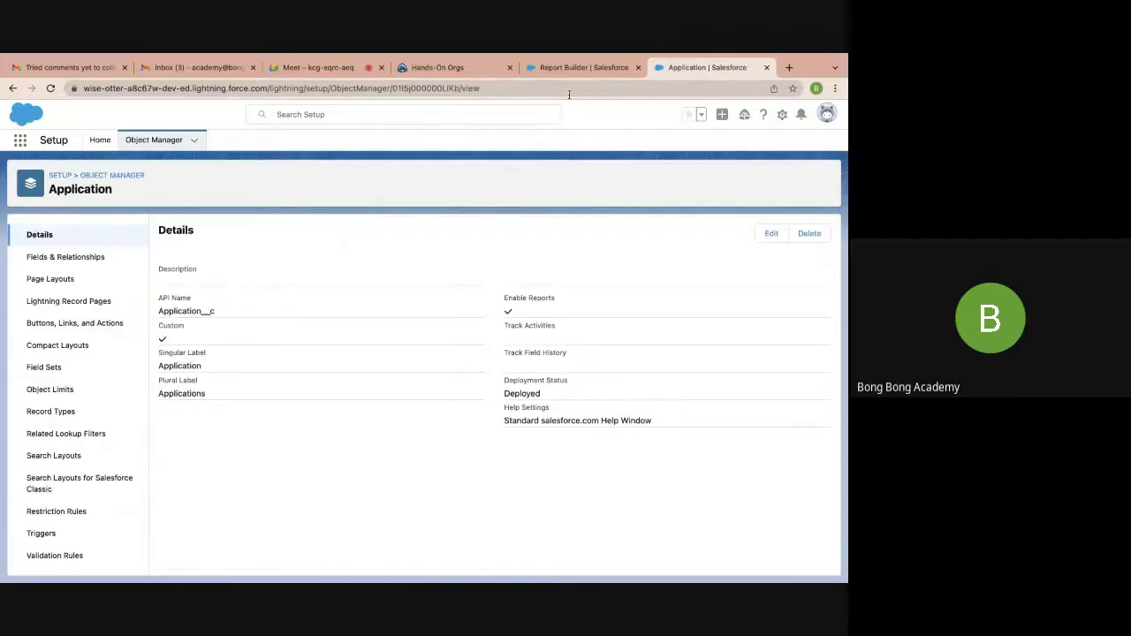
pyautogui.click(581, 67)
pyautogui.click(652, 194)
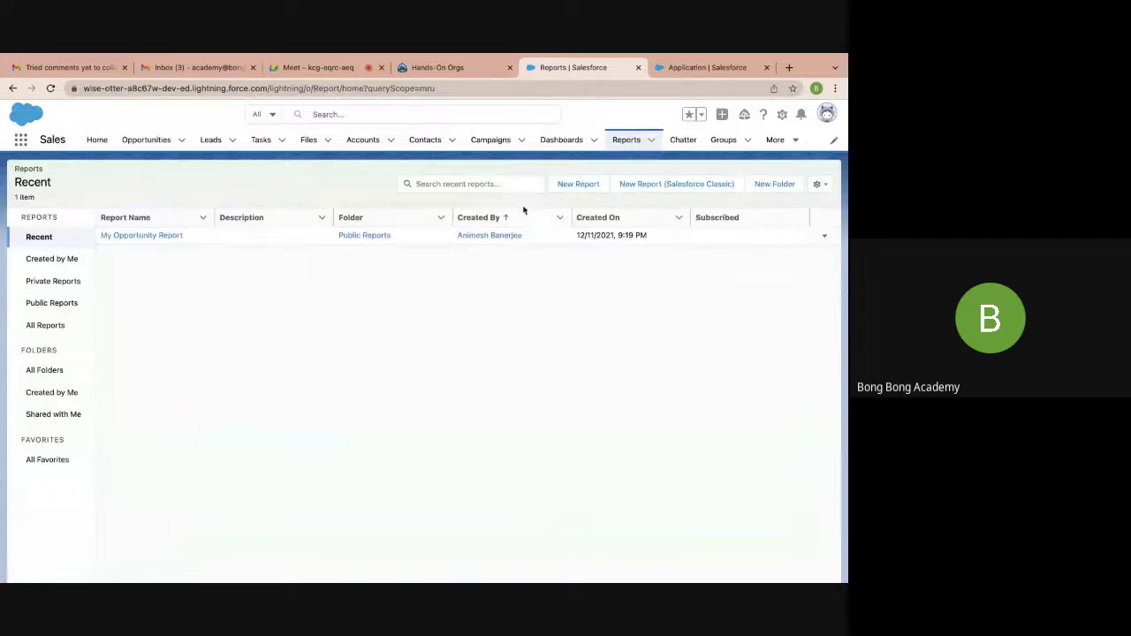
# Start a New Applications Report from the 'Applications' report type, then close the Report Builder
pyautogui.click(566, 186)
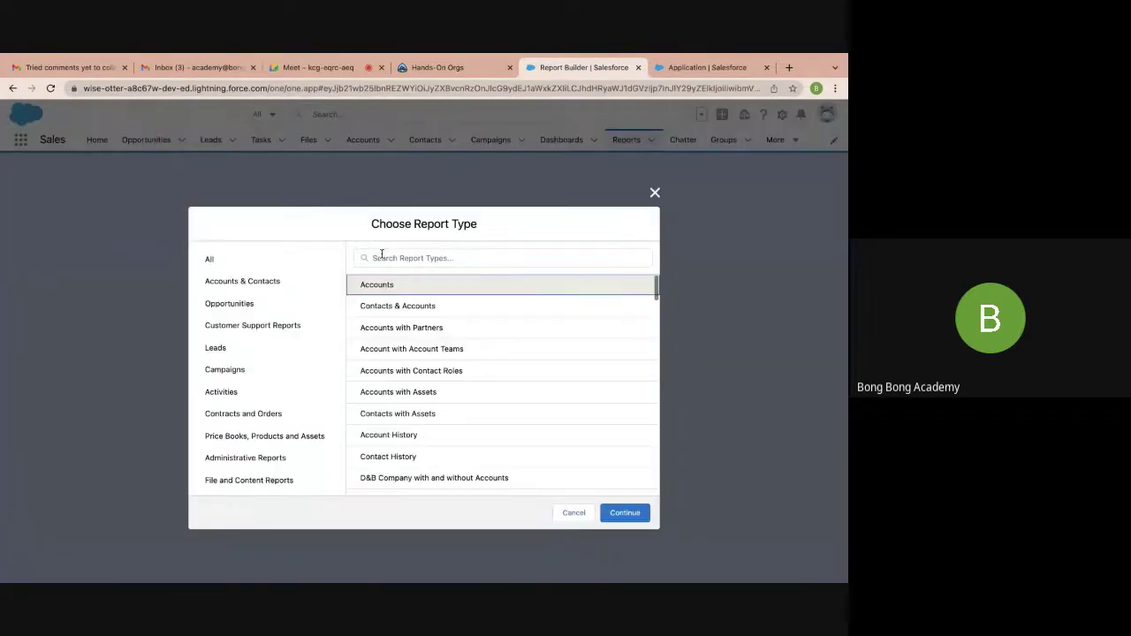
pyautogui.click(375, 257)
pyautogui.write('app')
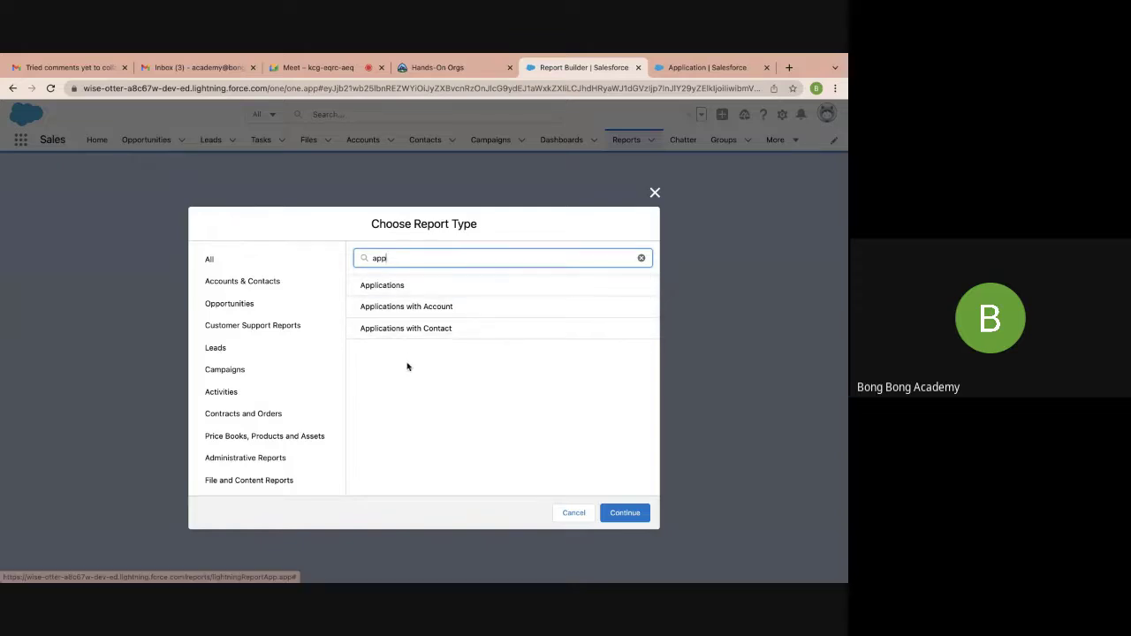
pyautogui.click(389, 294)
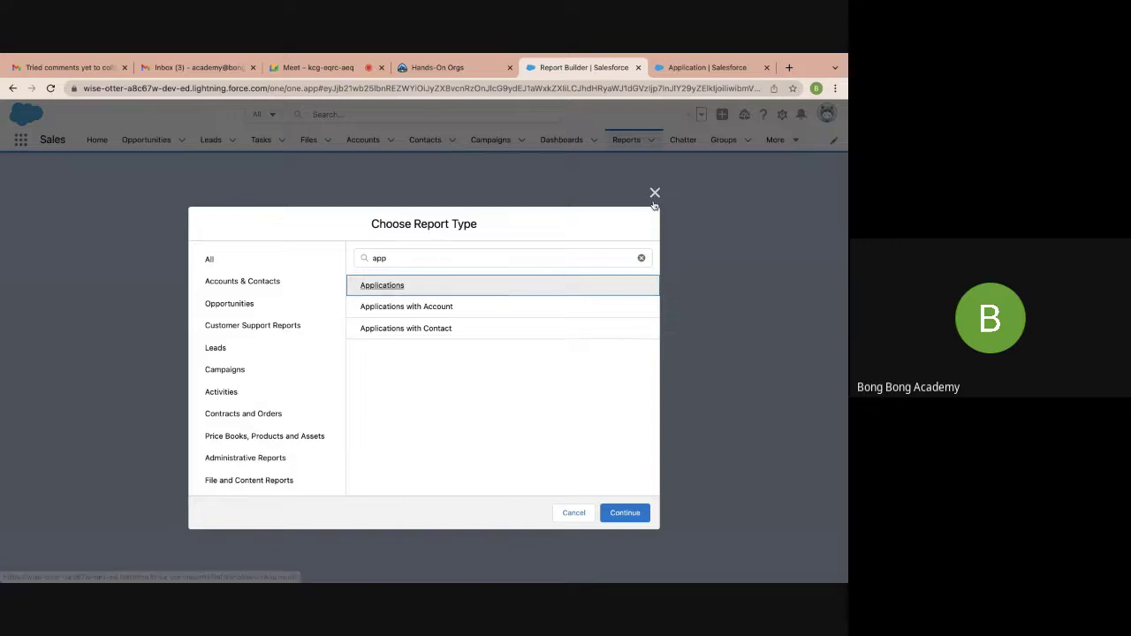
pyautogui.click(630, 512)
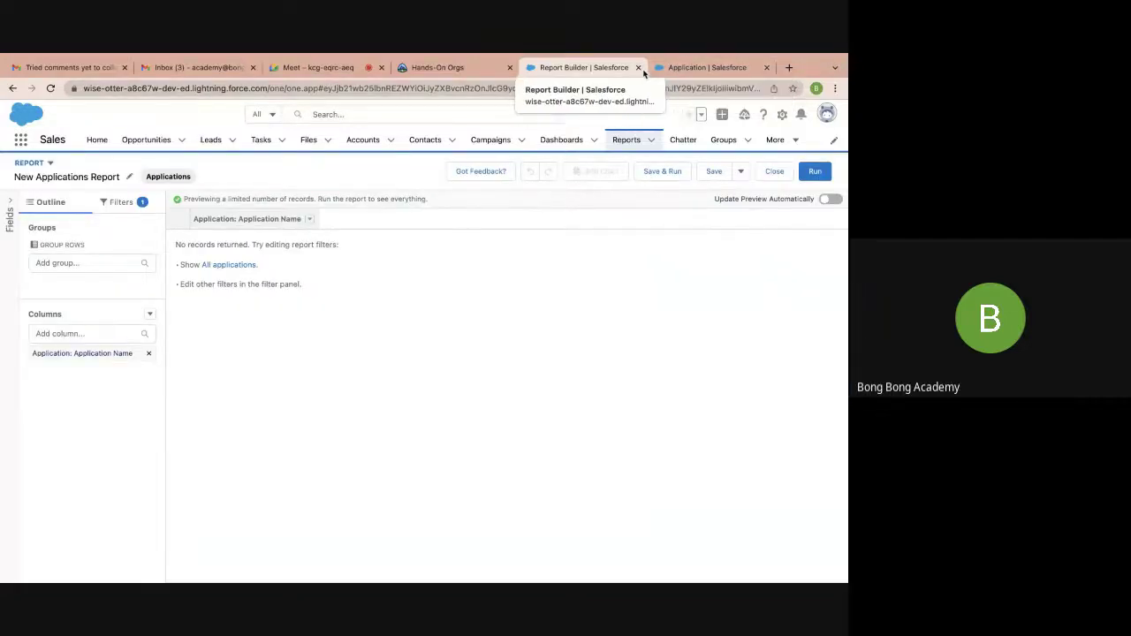
pyautogui.click(638, 68)
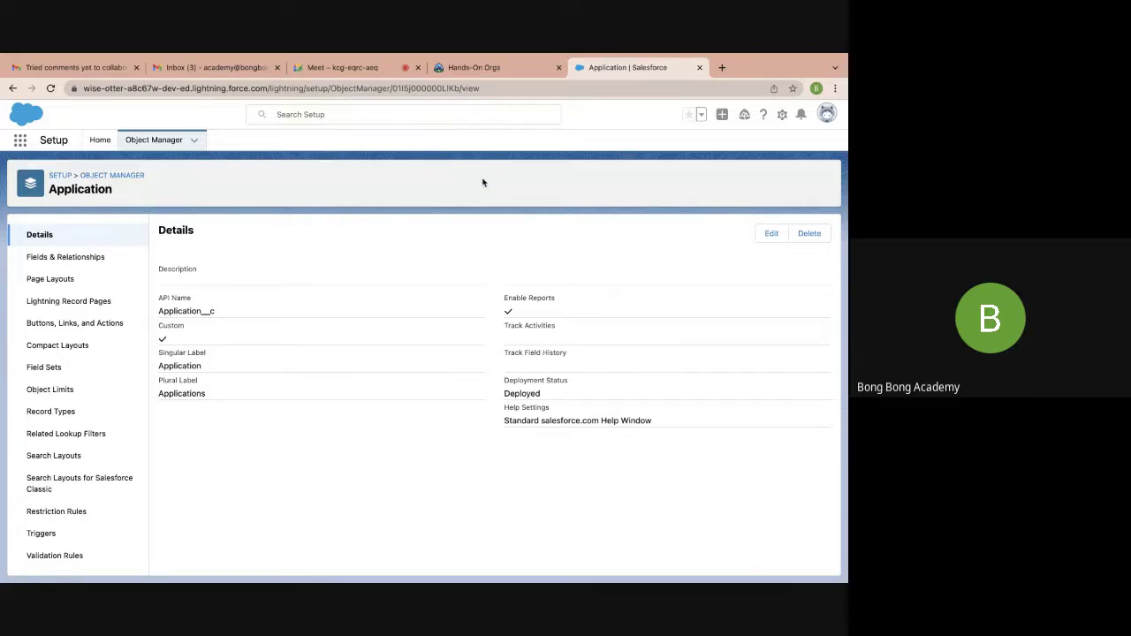
# Switch Chrome from Salesforce to the Google Meet call tab
pyautogui.moveTo(439, 571)
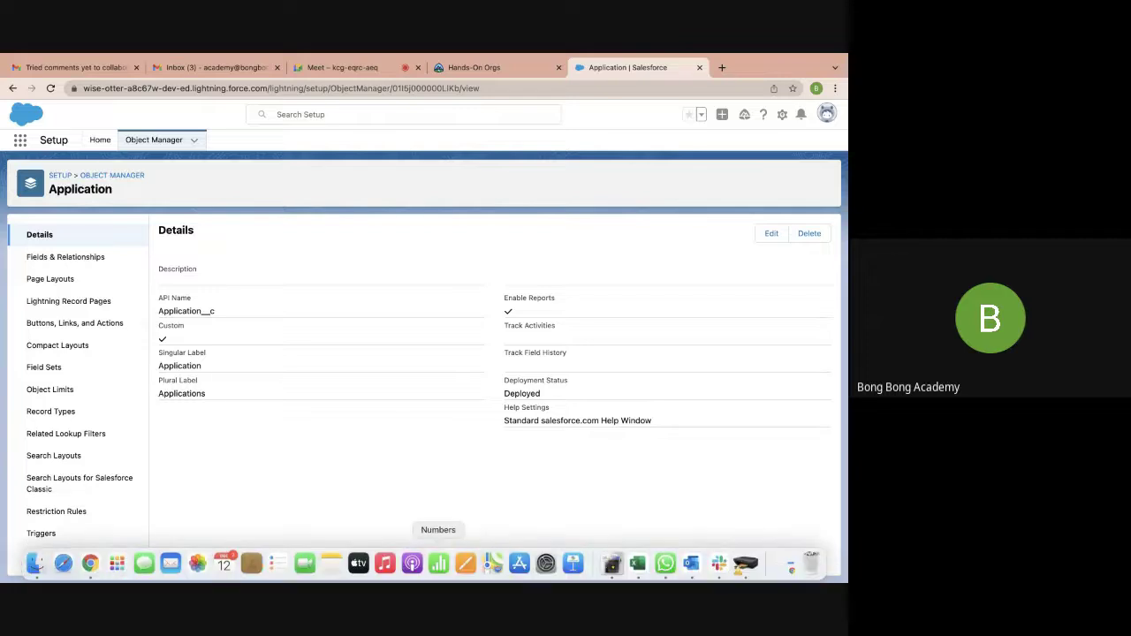
pyautogui.moveTo(318, 53)
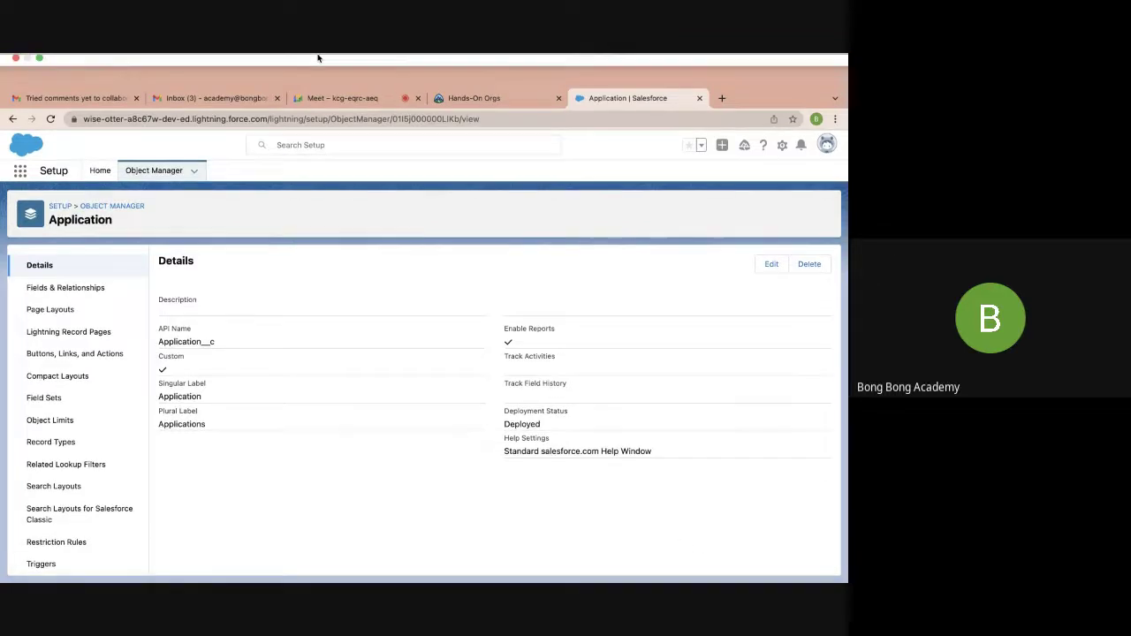
pyautogui.moveTo(62, 570)
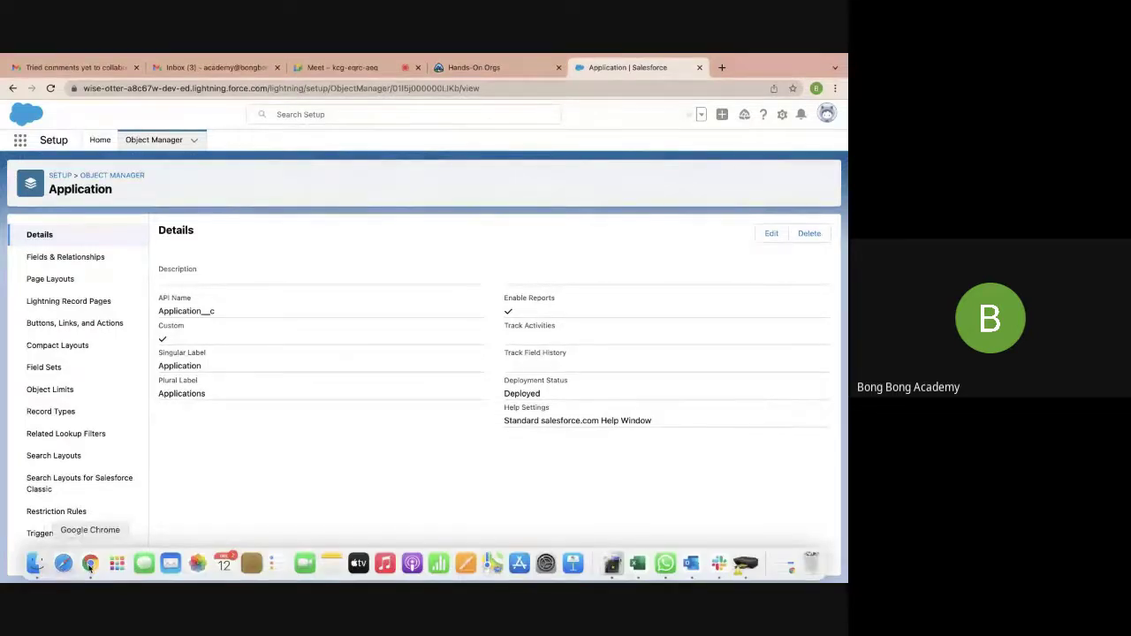
pyautogui.moveTo(374, 51)
pyautogui.click(379, 101)
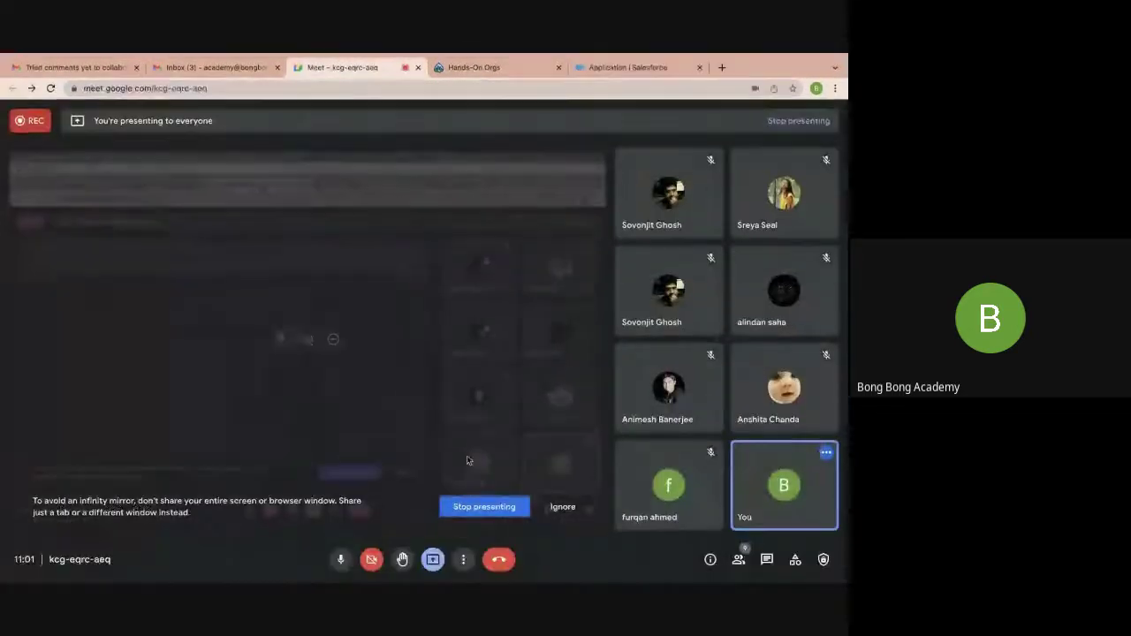
# Stop presenting the computer screen in Google Meet so the iPad screen can be shared
pyautogui.click(482, 507)
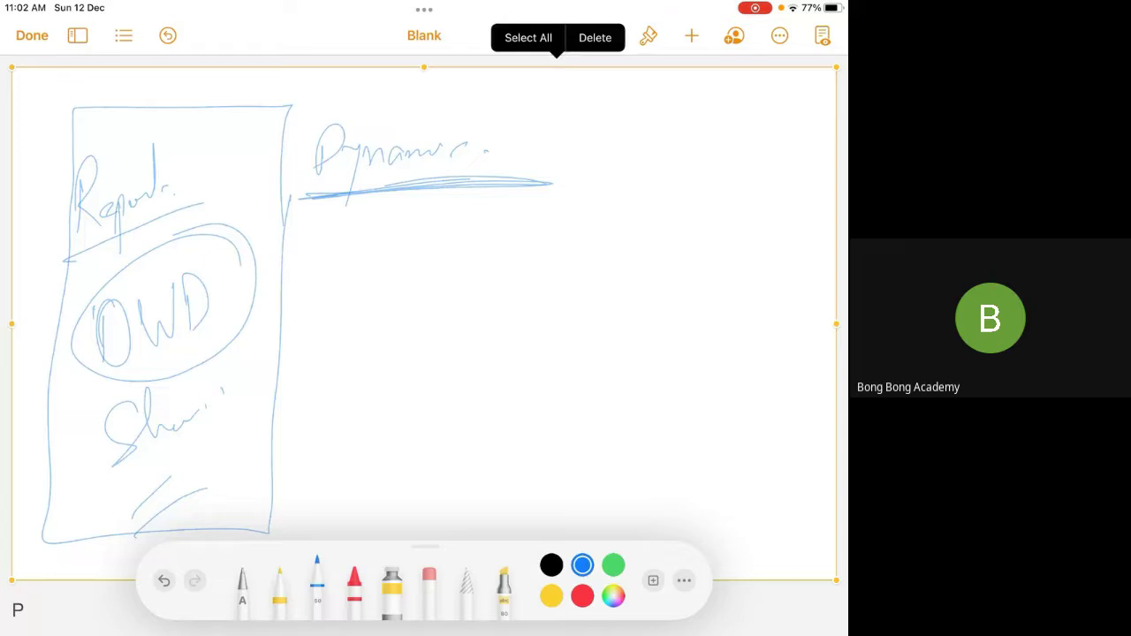
# Delete the old Report/OWD sketch and switch to the Lasso selection tool
pyautogui.press('Delete')
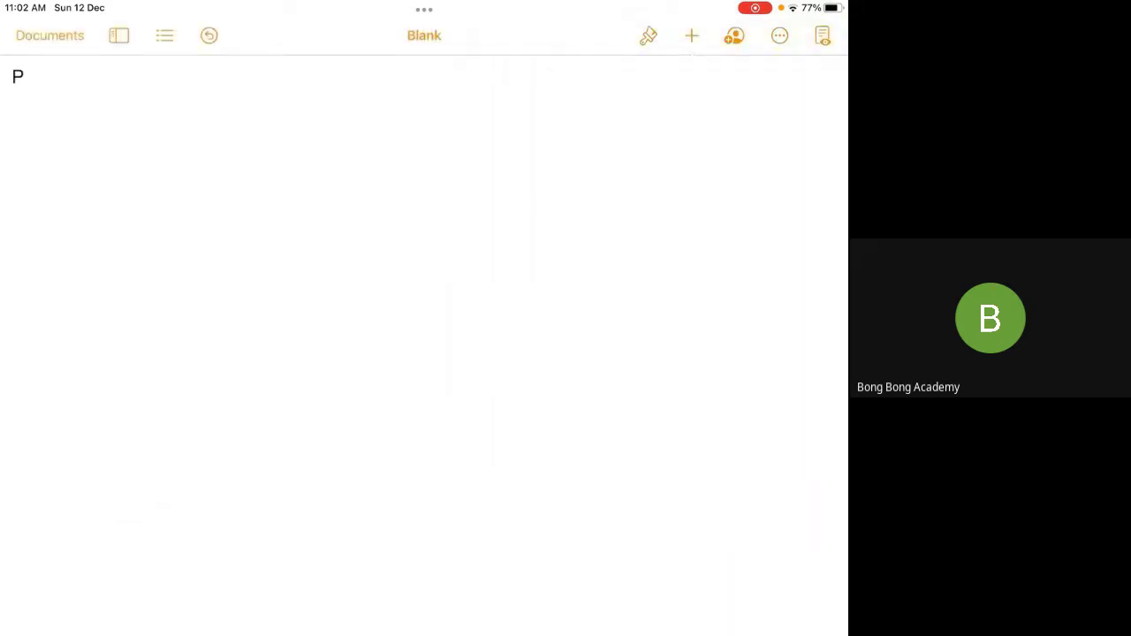
pyautogui.click(467, 583)
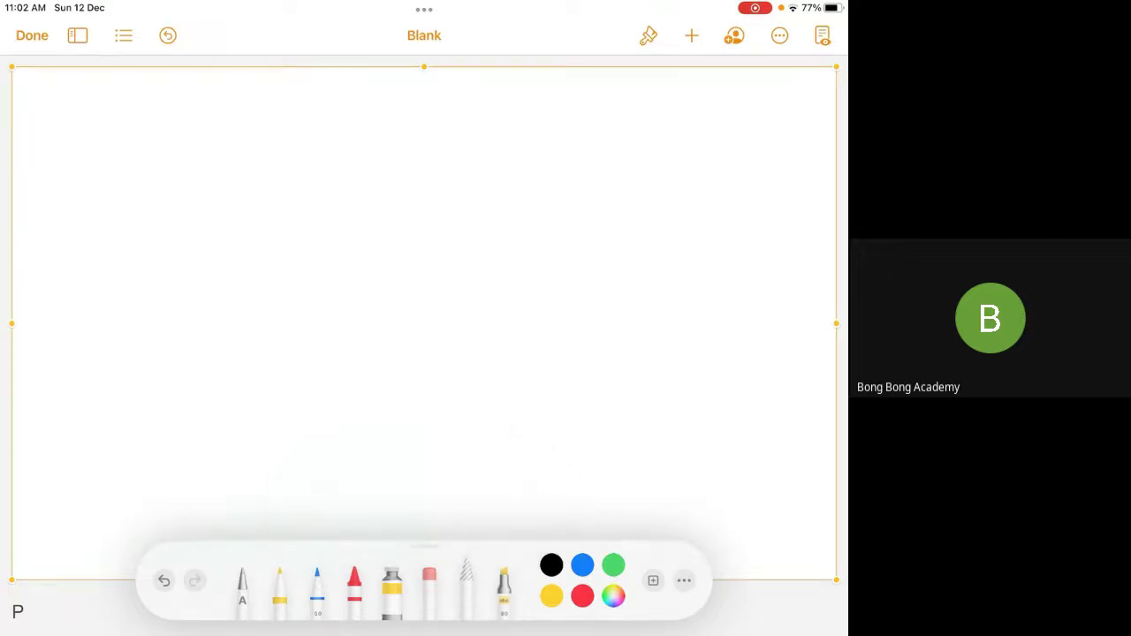
# Handwrite the title 'Dashboard' in blue ink and underline it
pyautogui.click(317, 583)
pyautogui.moveTo(140, 133)
pyautogui.mouseDown()
pyautogui.moveTo(113, 149)
pyautogui.moveTo(106, 190)
pyautogui.mouseUp()
pyautogui.moveTo(177, 150); pyautogui.dragTo(209, 166)
pyautogui.moveTo(244, 102); pyautogui.dragTo(241, 164)
pyautogui.moveTo(265, 124)
pyautogui.mouseDown()
pyautogui.moveTo(262, 158)
pyautogui.moveTo(319, 157)
pyautogui.mouseUp()
pyautogui.moveTo(359, 141); pyautogui.dragTo(371, 86)
pyautogui.moveTo(371, 86); pyautogui.dragTo(368, 156)
pyautogui.click(379, 153)
pyautogui.moveTo(515, 179); pyautogui.dragTo(102, 221)
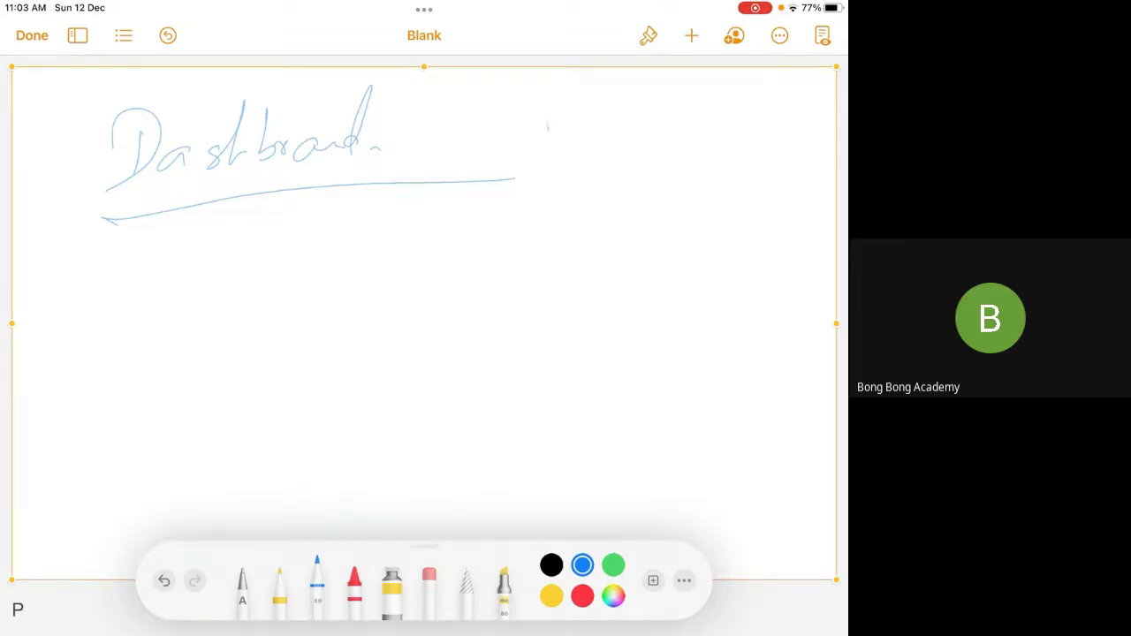
# Sketch a box with a three-slice pie chart inside it
pyautogui.moveTo(548, 125); pyautogui.dragTo(801, 442)
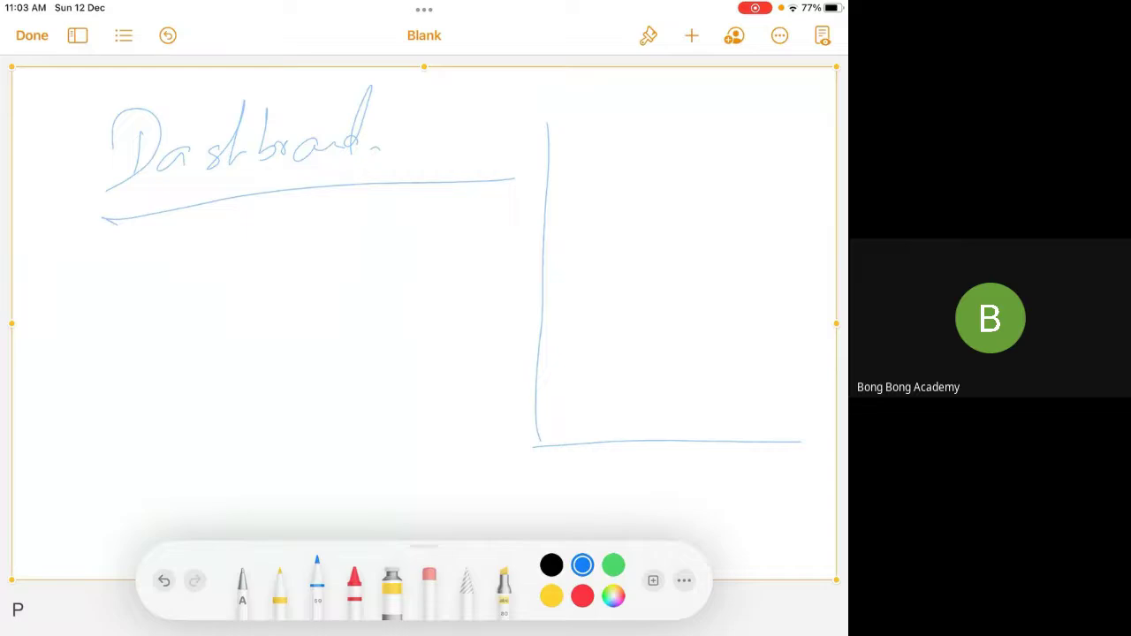
pyautogui.moveTo(541, 126)
pyautogui.mouseDown()
pyautogui.moveTo(603, 128)
pyautogui.moveTo(801, 440)
pyautogui.mouseUp()
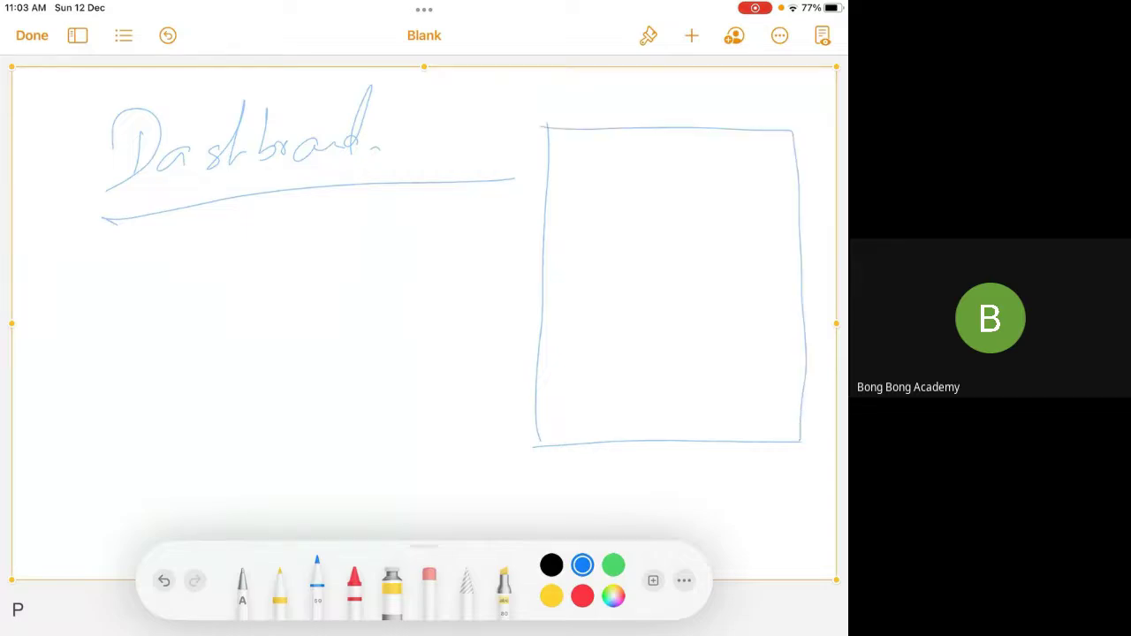
pyautogui.moveTo(670, 186)
pyautogui.mouseDown()
pyautogui.moveTo(707, 201)
pyautogui.moveTo(670, 186)
pyautogui.mouseUp()
pyautogui.moveTo(622, 221); pyautogui.dragTo(672, 248)
pyautogui.moveTo(672, 248)
pyautogui.mouseDown()
pyautogui.moveTo(712, 202)
pyautogui.moveTo(673, 295)
pyautogui.mouseUp()
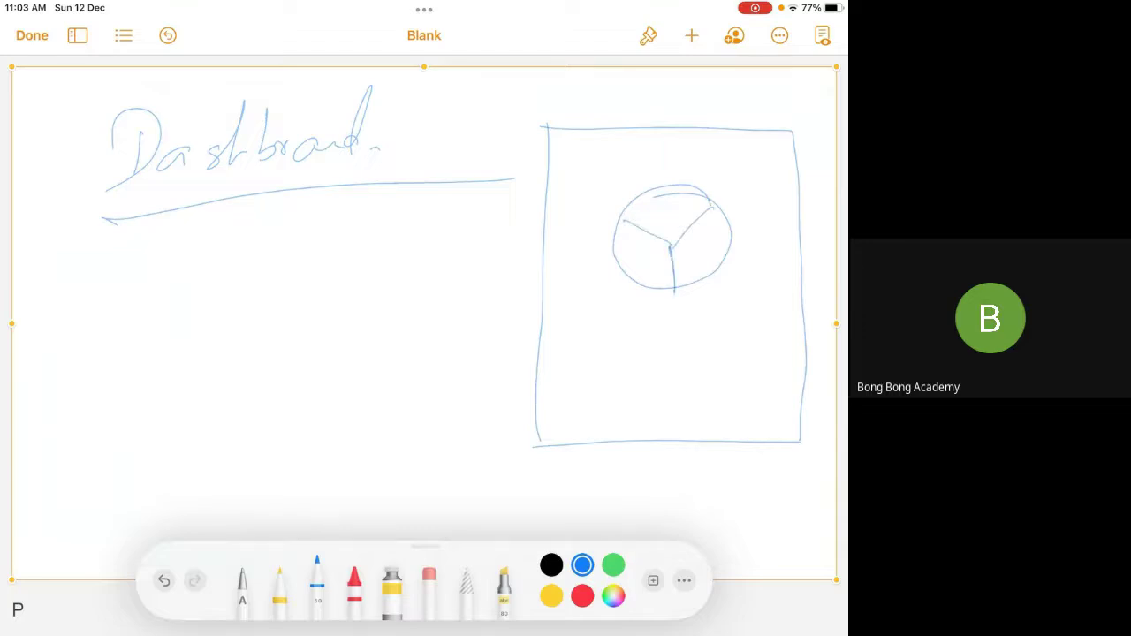
pyautogui.moveTo(623, 219); pyautogui.dragTo(674, 248)
pyautogui.moveTo(672, 247); pyautogui.dragTo(716, 205)
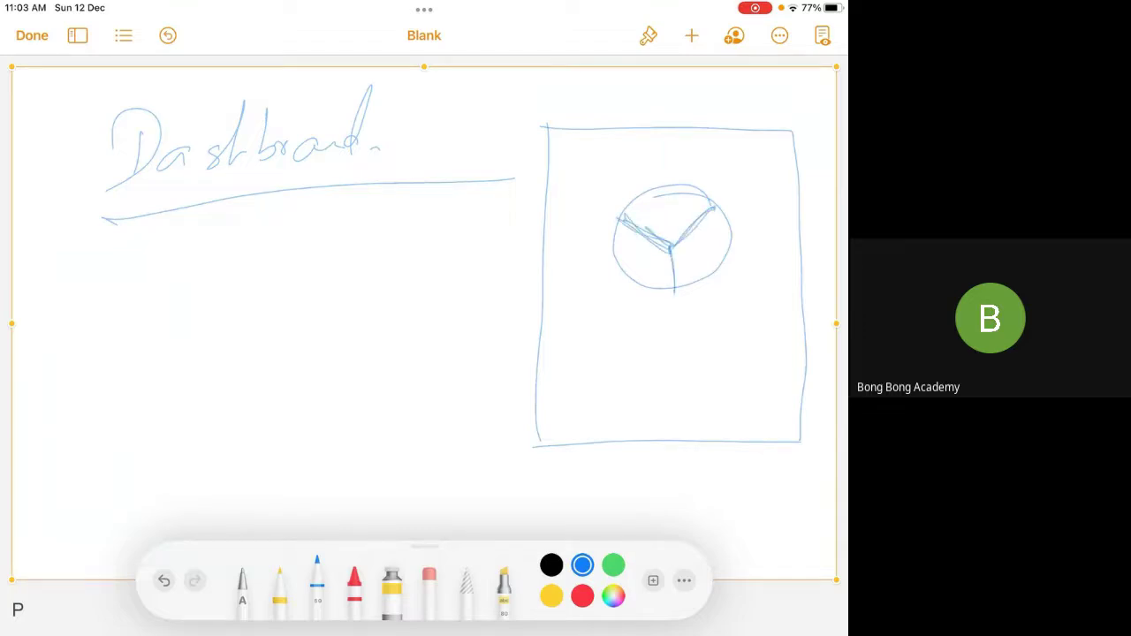
pyautogui.moveTo(673, 253); pyautogui.dragTo(677, 288)
pyautogui.moveTo(685, 232); pyautogui.dragTo(713, 209)
pyautogui.moveTo(674, 255); pyautogui.dragTo(677, 291)
pyautogui.moveTo(691, 198); pyautogui.dragTo(704, 188)
pyautogui.moveTo(618, 217)
pyautogui.mouseDown()
pyautogui.moveTo(689, 185)
pyautogui.moveTo(635, 288)
pyautogui.moveTo(655, 182)
pyautogui.mouseUp()
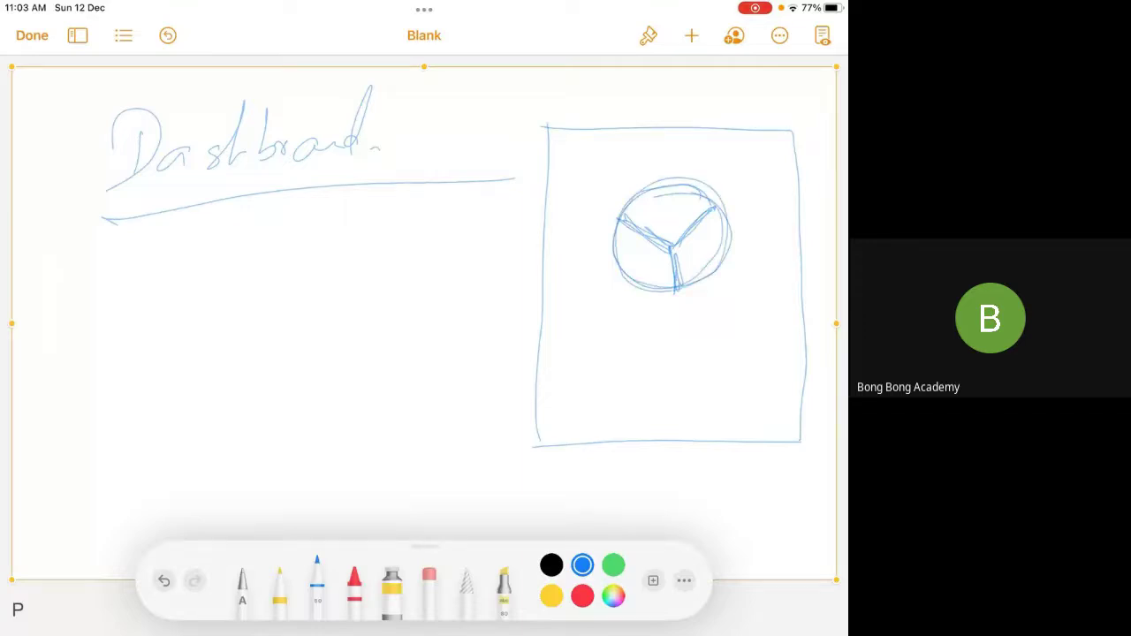
# Add a gauge arc across the box, baseline lines, and a small pie beside the chart
pyautogui.moveTo(548, 214)
pyautogui.mouseDown()
pyautogui.moveTo(580, 171)
pyautogui.moveTo(801, 186)
pyautogui.mouseUp()
pyautogui.moveTo(545, 226)
pyautogui.mouseDown()
pyautogui.moveTo(546, 267)
pyautogui.moveTo(622, 280)
pyautogui.mouseUp()
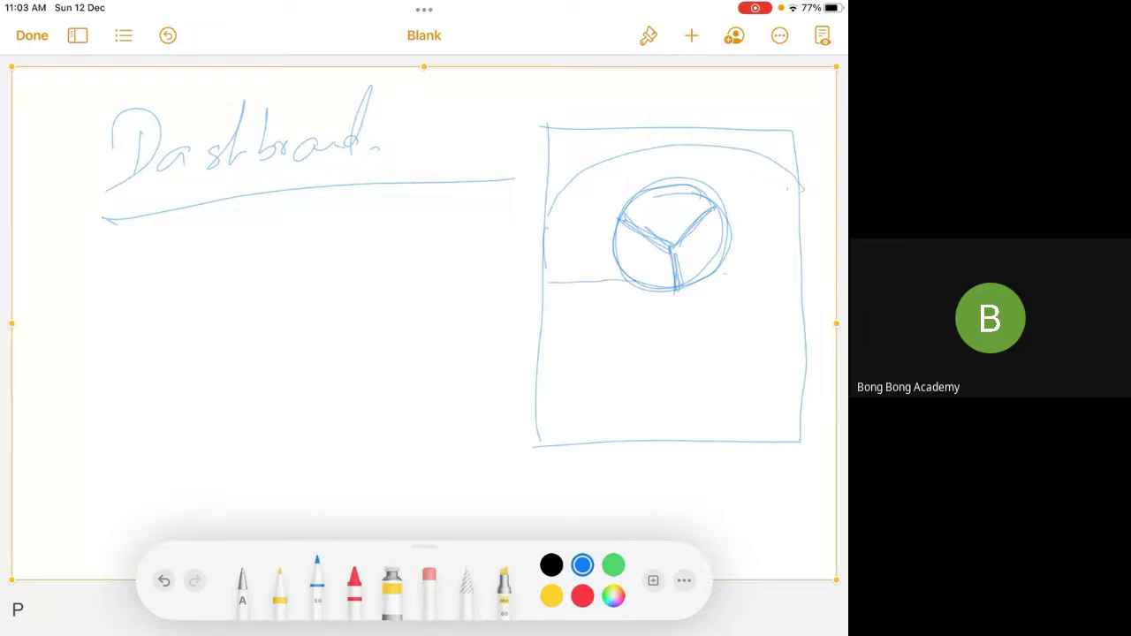
pyautogui.moveTo(724, 271); pyautogui.dragTo(785, 266)
pyautogui.moveTo(798, 203); pyautogui.dragTo(799, 248)
pyautogui.moveTo(562, 251)
pyautogui.mouseDown()
pyautogui.moveTo(612, 217)
pyautogui.moveTo(587, 242)
pyautogui.mouseUp()
pyautogui.moveTo(567, 249); pyautogui.dragTo(601, 238)
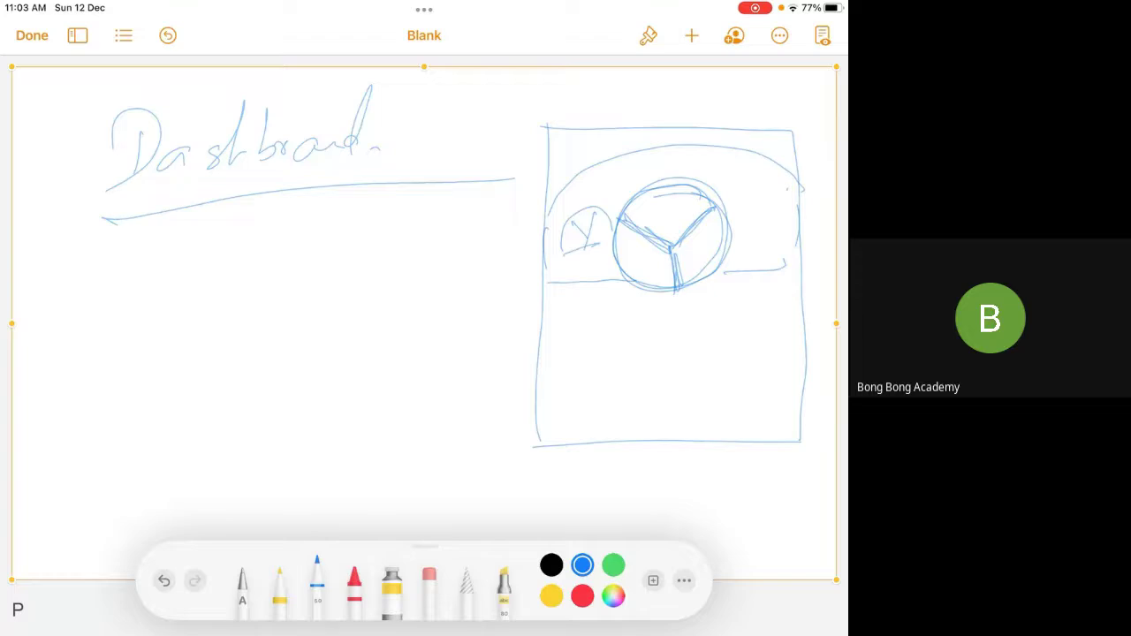
# Add a bar gauge right of the pie, a small dial above it, and tick marks on the arc
pyautogui.moveTo(760, 195)
pyautogui.mouseDown()
pyautogui.moveTo(757, 258)
pyautogui.moveTo(787, 256)
pyautogui.moveTo(771, 230)
pyautogui.moveTo(759, 262)
pyautogui.moveTo(776, 202)
pyautogui.mouseUp()
pyautogui.moveTo(785, 205); pyautogui.dragTo(787, 258)
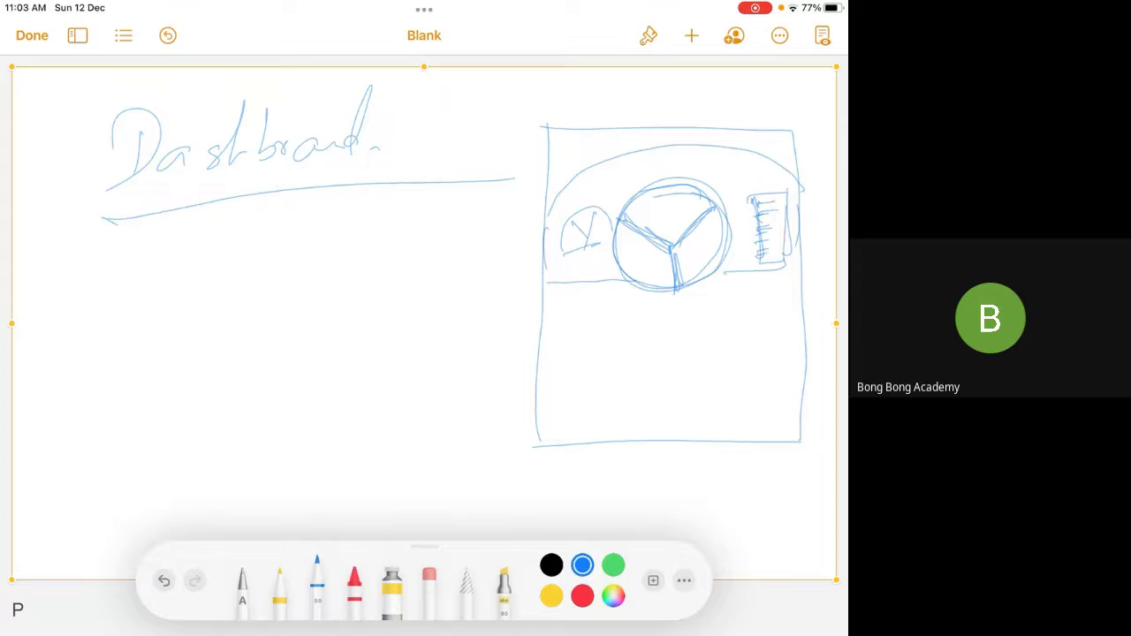
pyautogui.moveTo(723, 159); pyautogui.dragTo(743, 142)
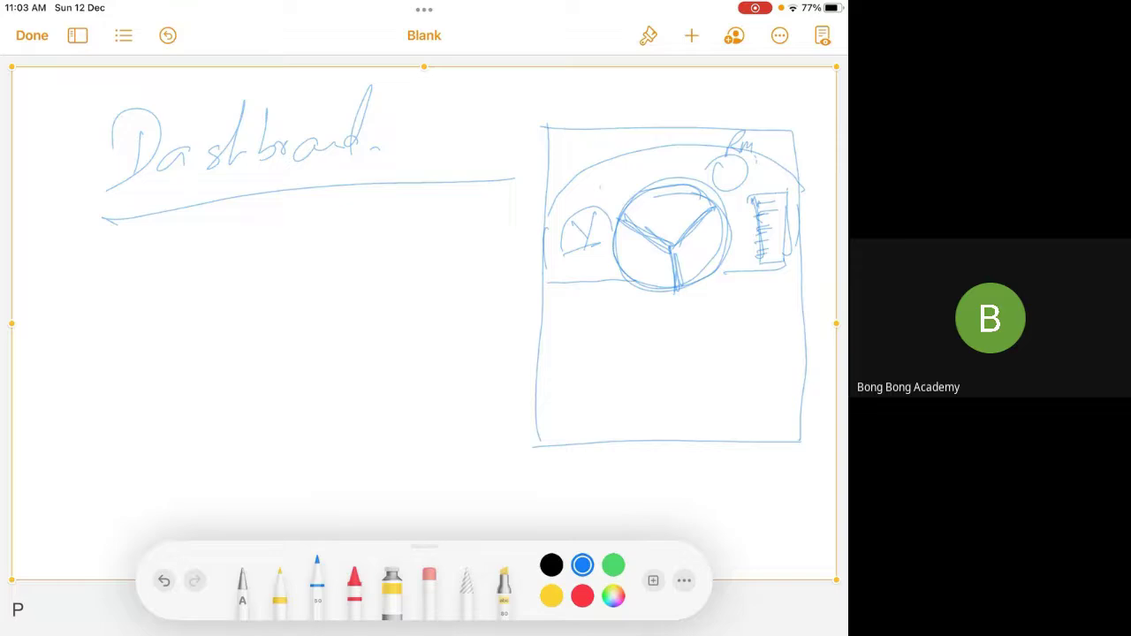
pyautogui.moveTo(602, 184); pyautogui.dragTo(613, 177)
pyautogui.moveTo(634, 173); pyautogui.dragTo(642, 168)
pyautogui.moveTo(670, 165); pyautogui.dragTo(679, 164)
# Retrace the panel outline, gauges and dial, and underline 'Dashboard' a second time
pyautogui.moveTo(544, 231); pyautogui.dragTo(792, 186)
pyautogui.moveTo(561, 287); pyautogui.dragTo(793, 228)
pyautogui.moveTo(550, 196); pyautogui.dragTo(557, 283)
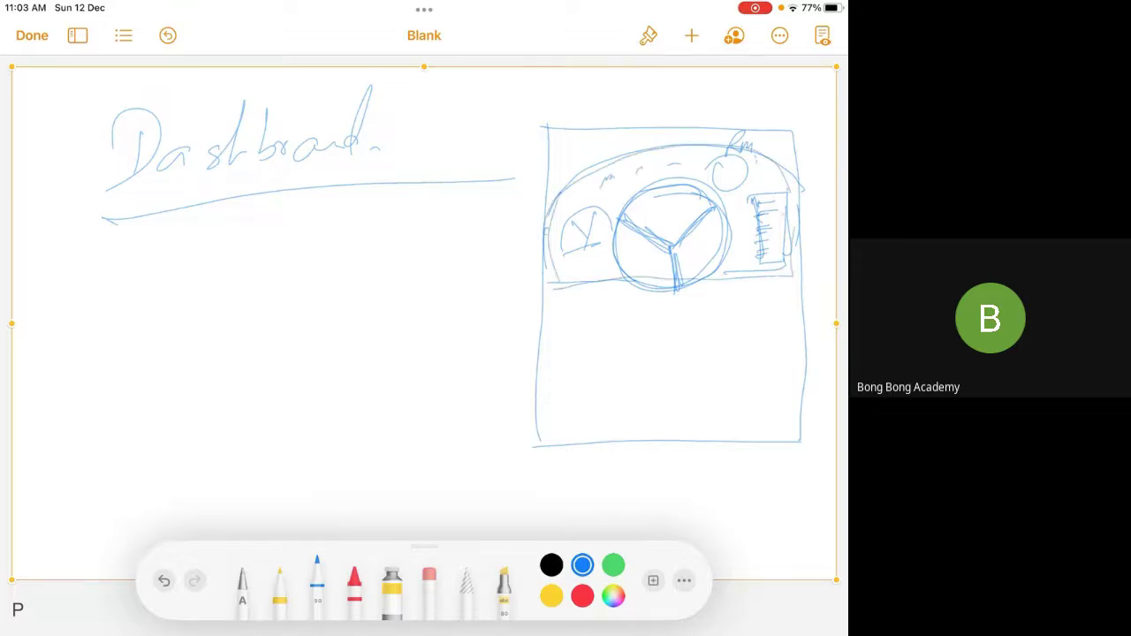
pyautogui.moveTo(546, 200)
pyautogui.mouseDown()
pyautogui.moveTo(555, 286)
pyautogui.moveTo(744, 145)
pyautogui.mouseUp()
pyautogui.moveTo(559, 289); pyautogui.dragTo(651, 271)
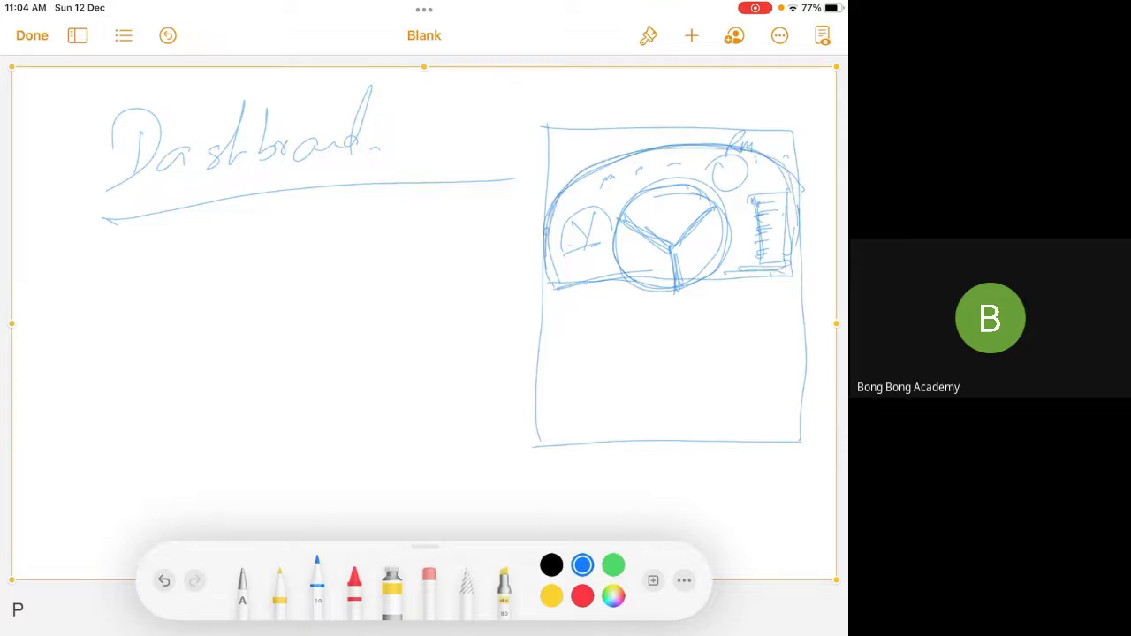
pyautogui.moveTo(567, 244); pyautogui.dragTo(598, 210)
pyautogui.moveTo(562, 253); pyautogui.dragTo(609, 221)
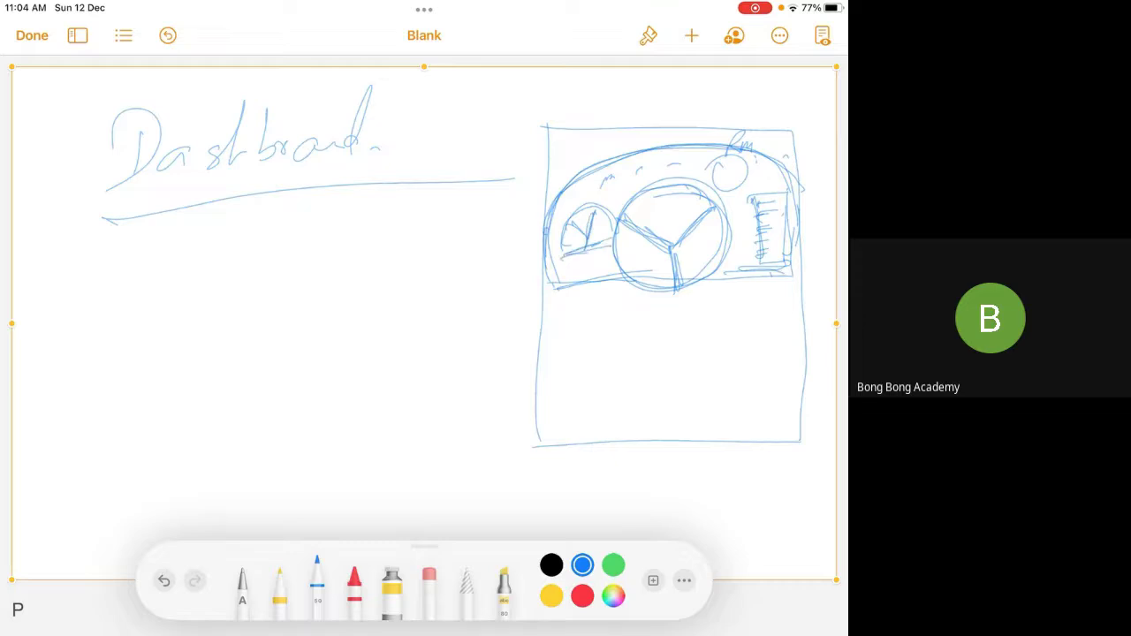
pyautogui.moveTo(735, 158); pyautogui.dragTo(718, 164)
pyautogui.moveTo(757, 198); pyautogui.dragTo(751, 269)
pyautogui.moveTo(745, 211); pyautogui.dragTo(801, 193)
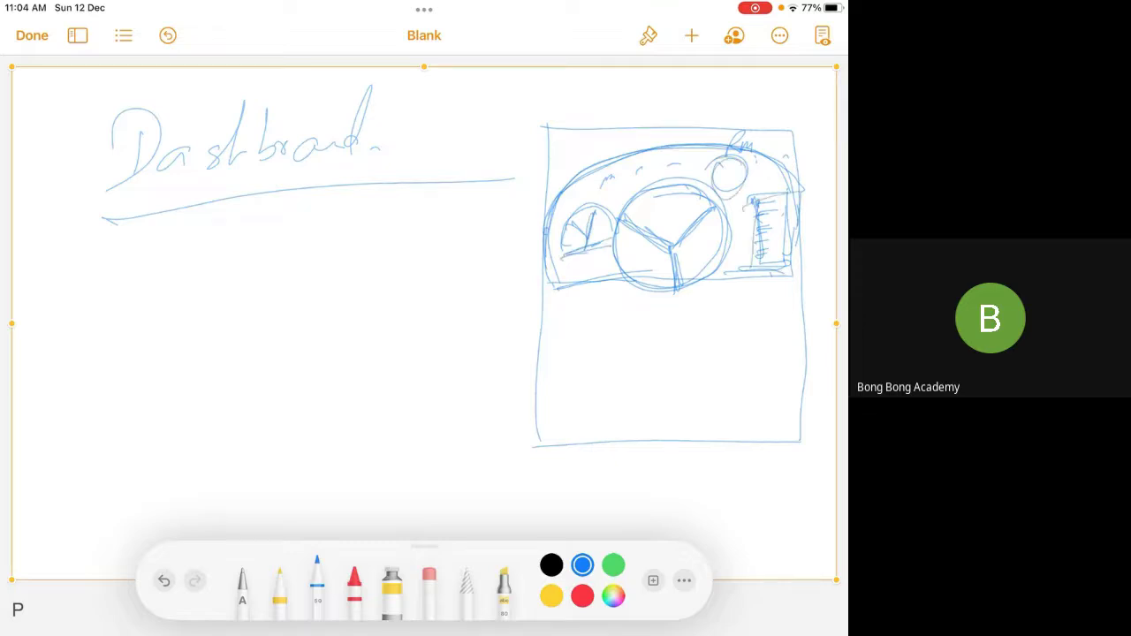
pyautogui.moveTo(554, 212)
pyautogui.mouseDown()
pyautogui.moveTo(576, 184)
pyautogui.moveTo(778, 157)
pyautogui.moveTo(556, 279)
pyautogui.moveTo(700, 274)
pyautogui.moveTo(800, 191)
pyautogui.mouseUp()
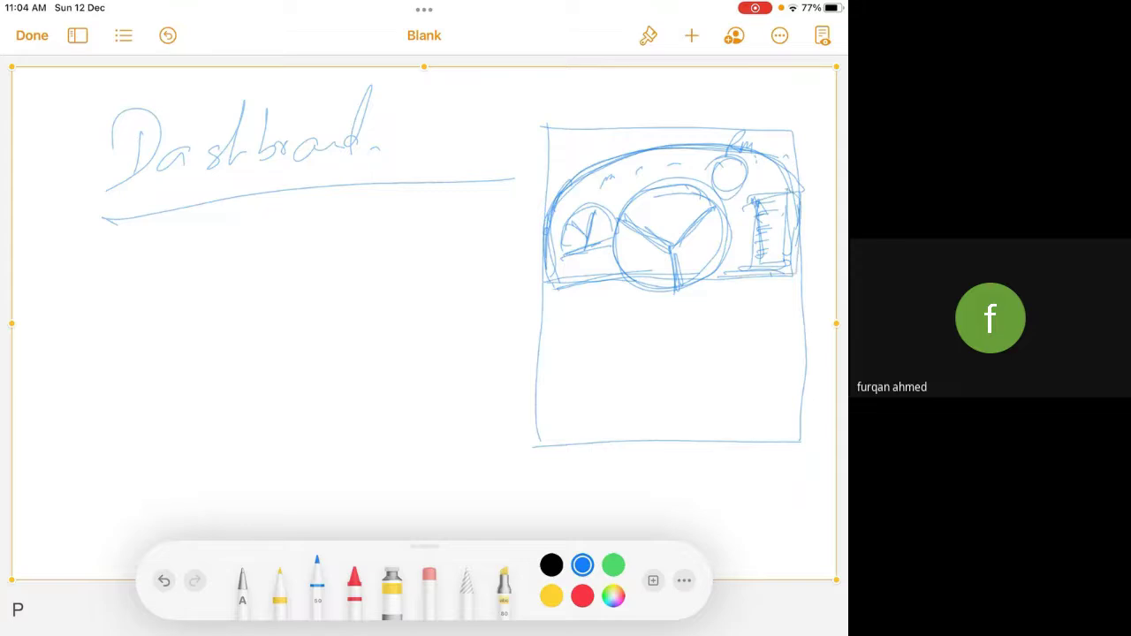
pyautogui.moveTo(69, 248); pyautogui.dragTo(492, 165)
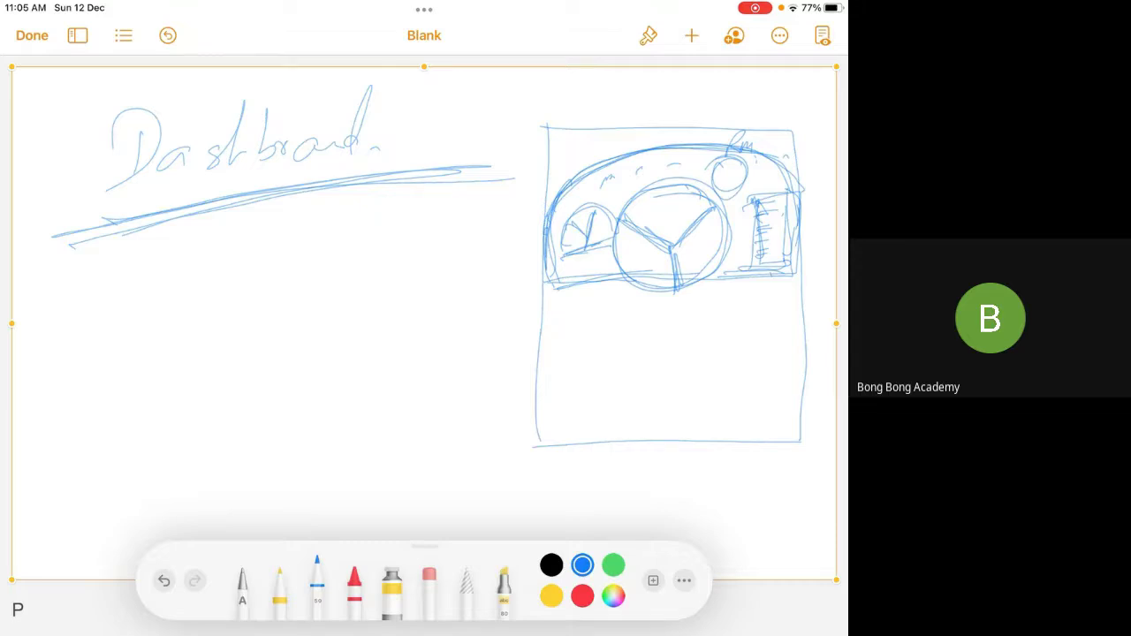
# Handwrite CEO below the underlined Dashboard heading and circle it with the blue pen
pyautogui.moveTo(162, 255); pyautogui.dragTo(187, 314)
pyautogui.moveTo(212, 265)
pyautogui.mouseDown()
pyautogui.moveTo(201, 253)
pyautogui.moveTo(177, 320)
pyautogui.moveTo(176, 293)
pyautogui.moveTo(187, 351)
pyautogui.mouseUp()
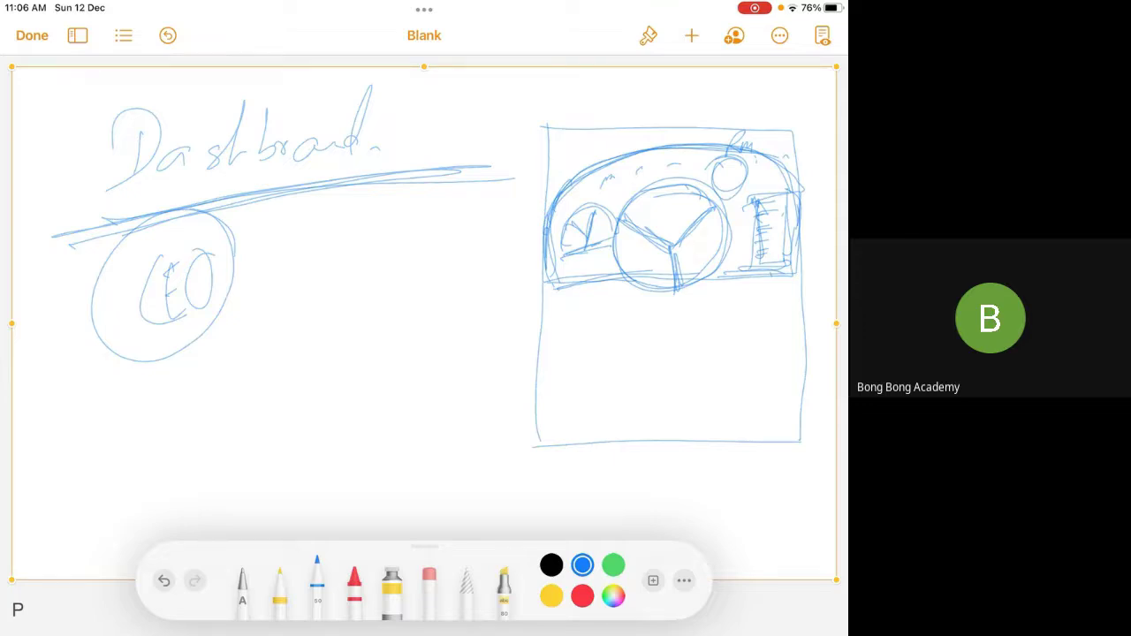
# Add a stroke under the heading and write Sales to the right of CEO
pyautogui.moveTo(77, 274); pyautogui.dragTo(483, 170)
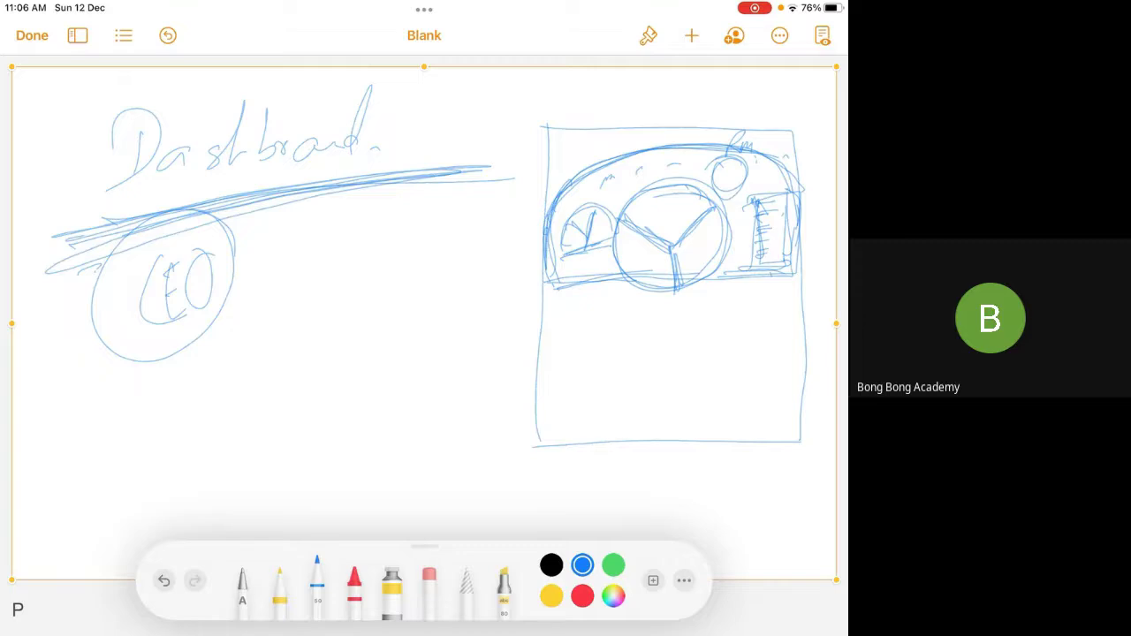
pyautogui.moveTo(327, 232)
pyautogui.mouseDown()
pyautogui.moveTo(295, 253)
pyautogui.moveTo(285, 309)
pyautogui.mouseUp()
pyautogui.moveTo(348, 265)
pyautogui.mouseDown()
pyautogui.moveTo(320, 277)
pyautogui.moveTo(389, 265)
pyautogui.mouseUp()
pyautogui.moveTo(421, 202); pyautogui.dragTo(400, 292)
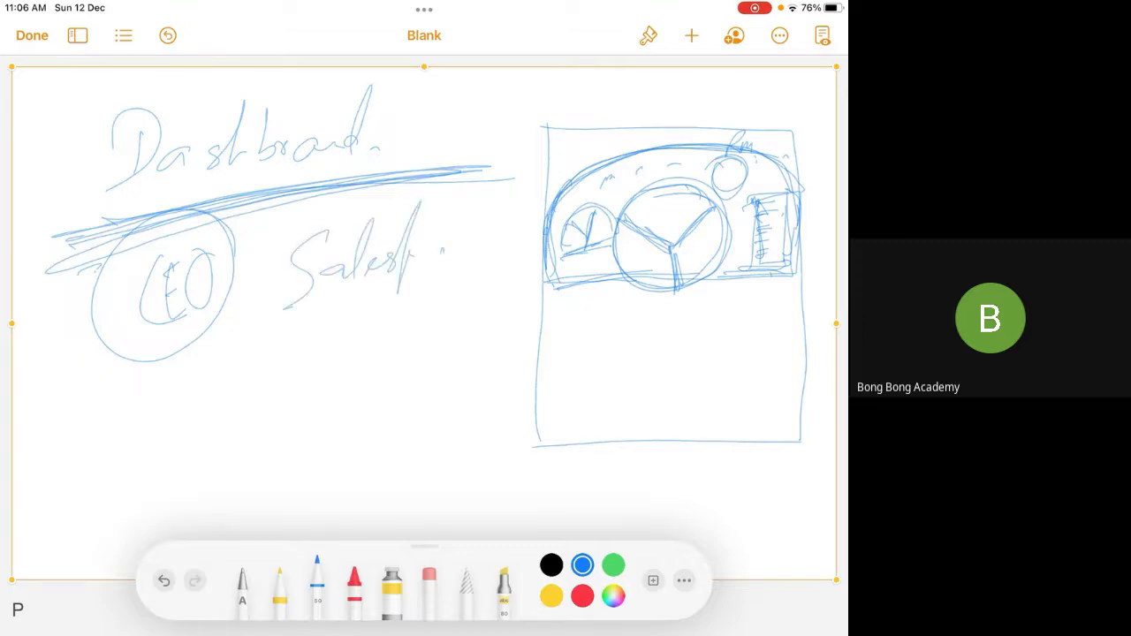
# Draw a large box holding three small boxes labelled Q1, R2 and K3
pyautogui.moveTo(48, 383)
pyautogui.mouseDown()
pyautogui.moveTo(90, 442)
pyautogui.moveTo(87, 479)
pyautogui.mouseUp()
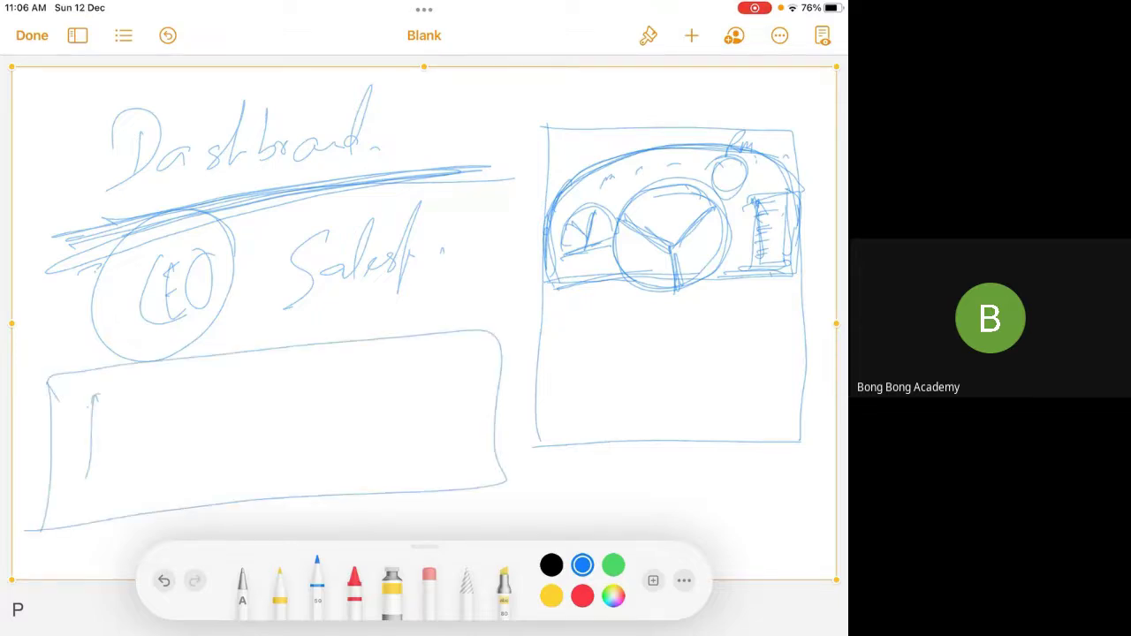
pyautogui.moveTo(92, 394); pyautogui.dragTo(80, 495)
pyautogui.moveTo(249, 380)
pyautogui.mouseDown()
pyautogui.moveTo(246, 468)
pyautogui.moveTo(216, 488)
pyautogui.mouseUp()
pyautogui.moveTo(369, 371); pyautogui.dragTo(357, 470)
pyautogui.moveTo(375, 371)
pyautogui.mouseDown()
pyautogui.moveTo(491, 458)
pyautogui.moveTo(336, 481)
pyautogui.mouseUp()
pyautogui.moveTo(141, 416)
pyautogui.mouseDown()
pyautogui.moveTo(155, 468)
pyautogui.moveTo(168, 453)
pyautogui.mouseUp()
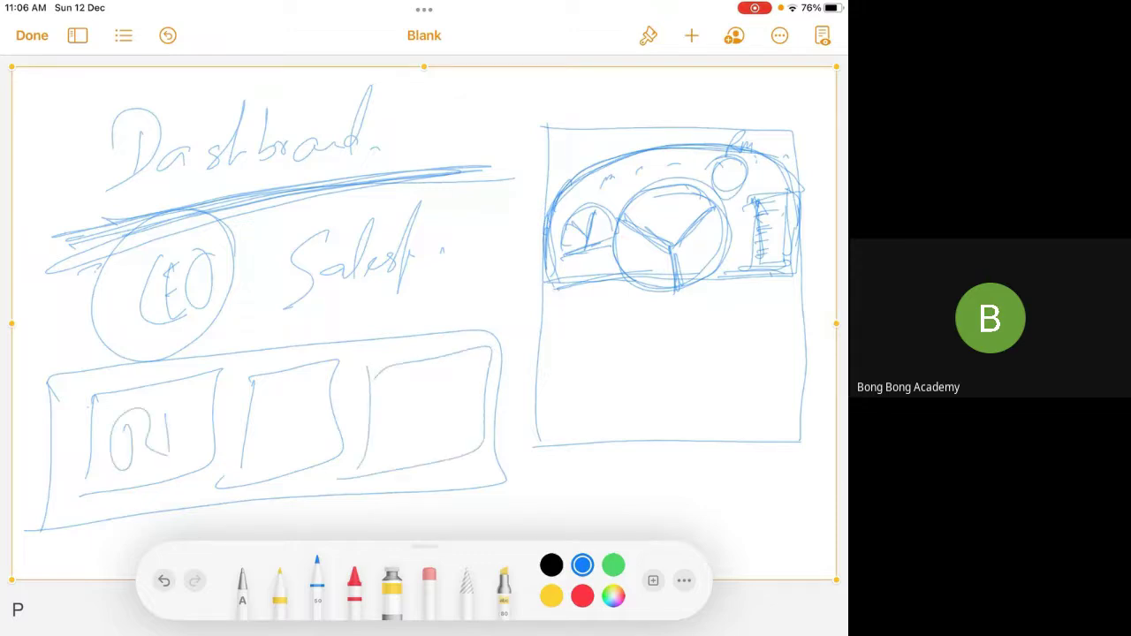
pyautogui.moveTo(263, 415); pyautogui.dragTo(296, 464)
pyautogui.moveTo(303, 421)
pyautogui.mouseDown()
pyautogui.moveTo(316, 407)
pyautogui.moveTo(340, 438)
pyautogui.mouseUp()
pyautogui.moveTo(397, 392); pyautogui.dragTo(399, 439)
pyautogui.moveTo(423, 396); pyautogui.dragTo(426, 437)
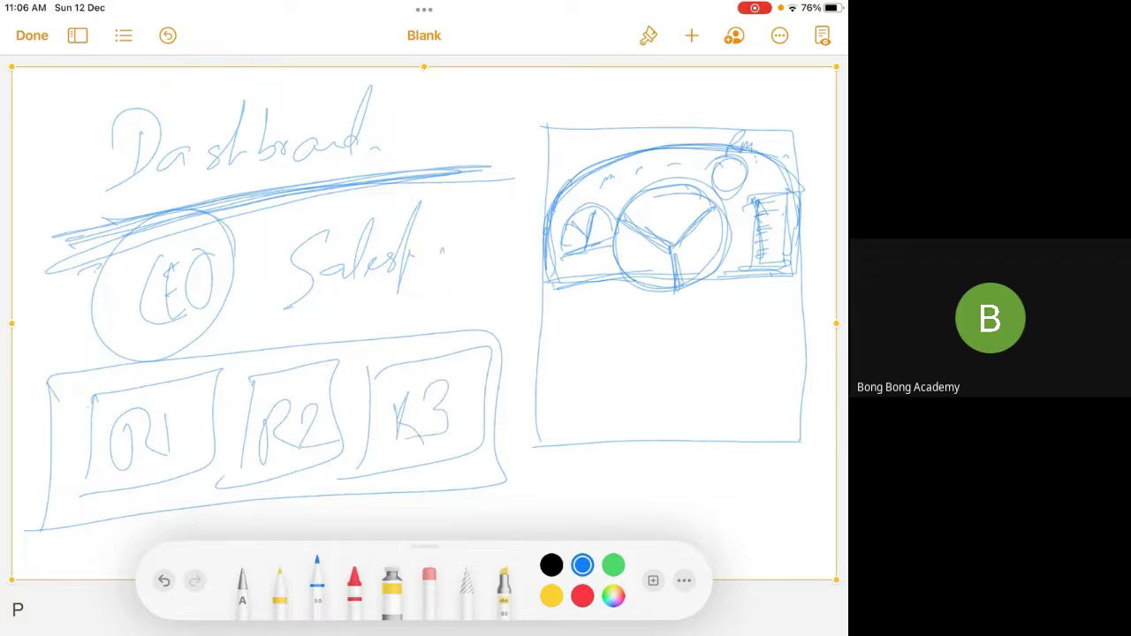
# Draw lines pointing into the Q1, R2 and K3 boxes, then select the whole drawing
pyautogui.moveTo(29, 311); pyautogui.dragTo(141, 438)
pyautogui.moveTo(39, 363); pyautogui.dragTo(53, 354)
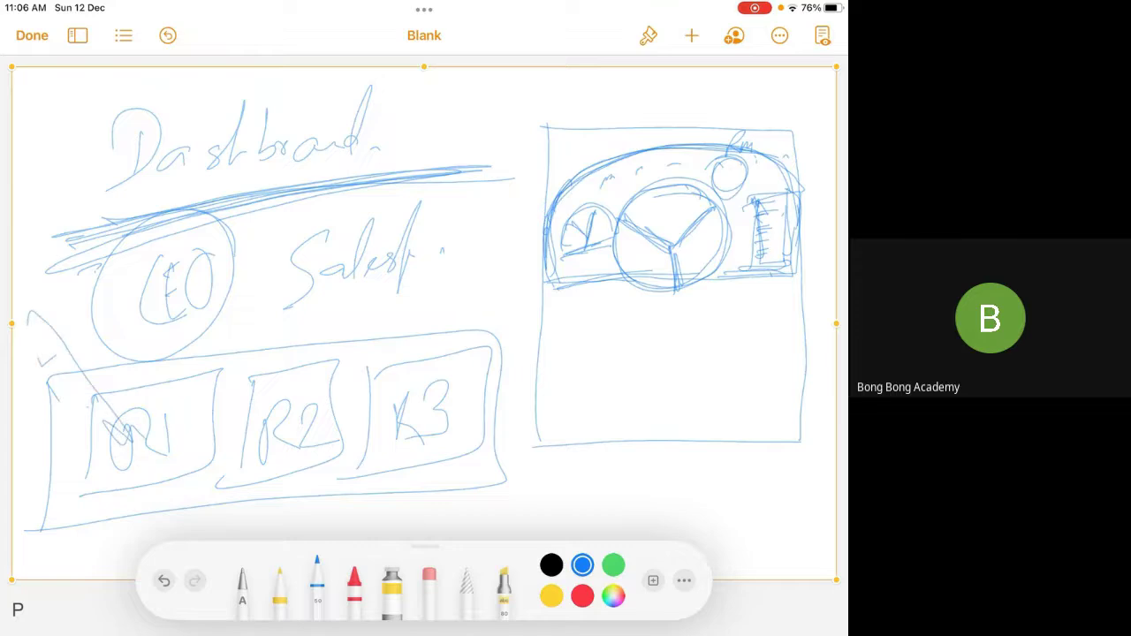
pyautogui.moveTo(317, 305)
pyautogui.mouseDown()
pyautogui.moveTo(276, 415)
pyautogui.moveTo(316, 405)
pyautogui.mouseUp()
pyautogui.moveTo(482, 285); pyautogui.dragTo(437, 392)
pyautogui.moveTo(429, 352); pyautogui.dragTo(430, 364)
pyautogui.moveTo(477, 358); pyautogui.dragTo(440, 391)
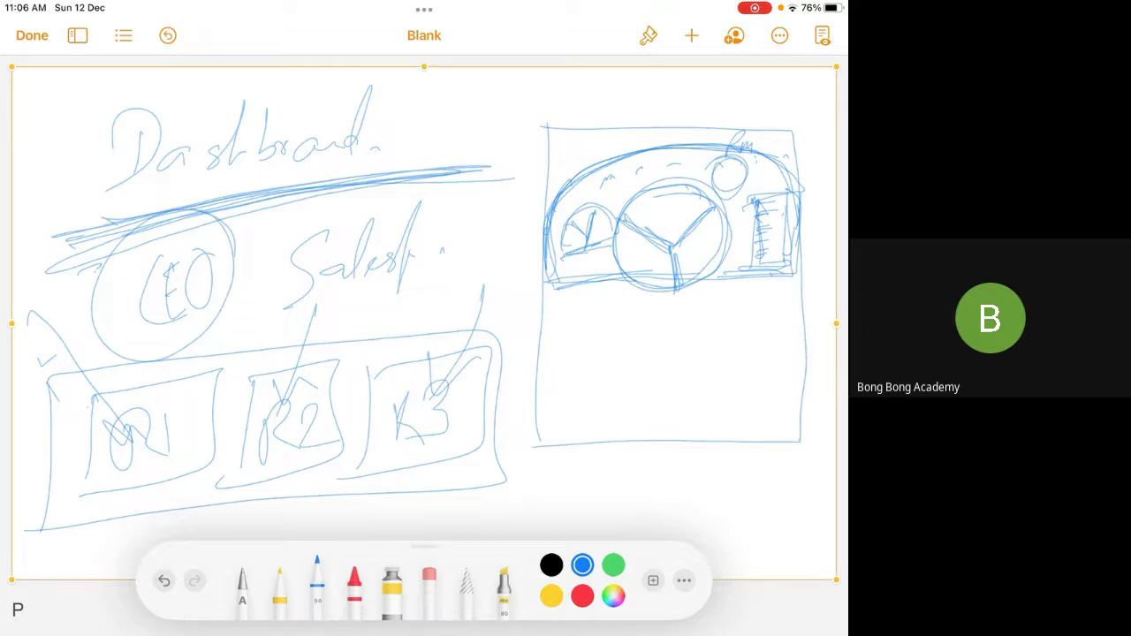
pyautogui.click(516, 115)
# Delete the old sketch and insert a new blank drawing
pyautogui.click(551, 81)
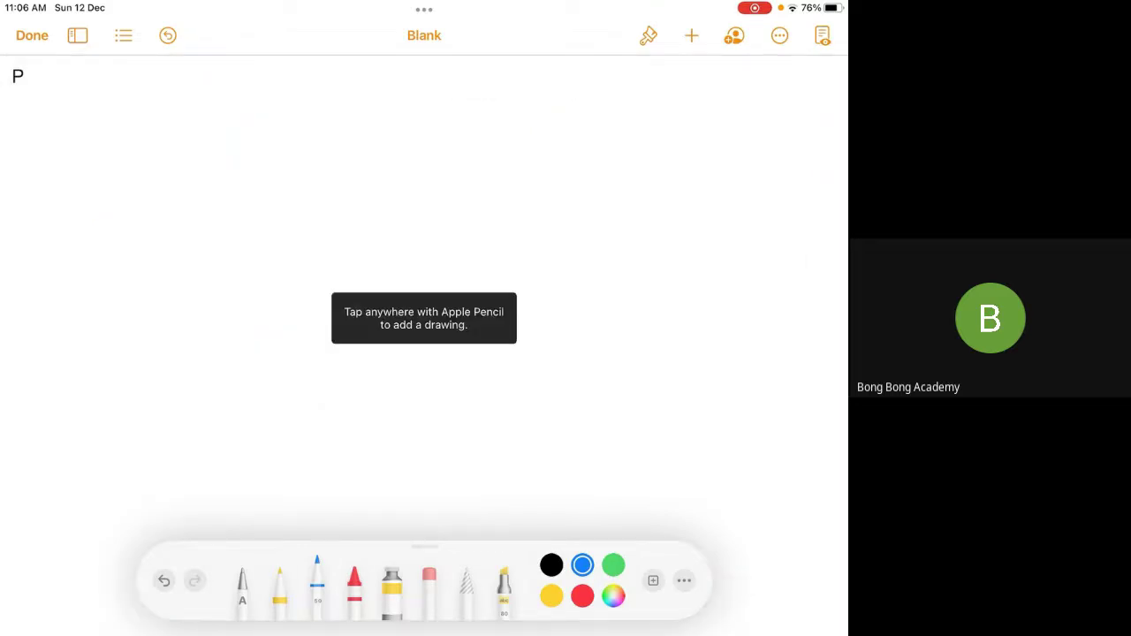
pyautogui.click(691, 35)
pyautogui.click(593, 359)
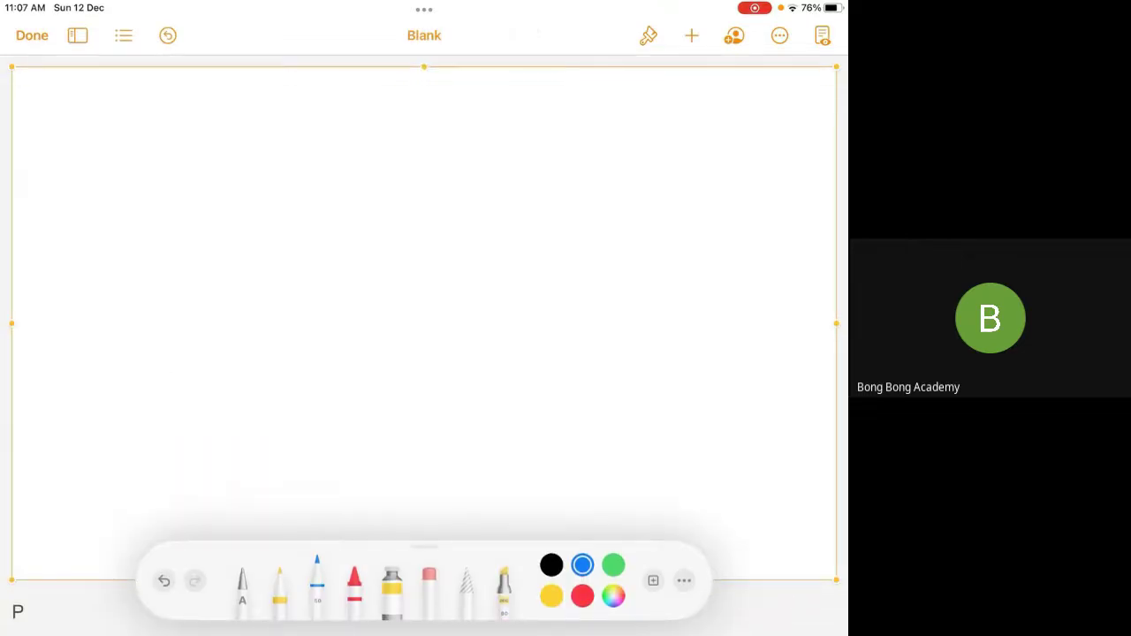
# Handwrite Dashboard with an arrow to Static, underlined and circled
pyautogui.moveTo(125, 123)
pyautogui.mouseDown()
pyautogui.moveTo(118, 209)
pyautogui.moveTo(124, 198)
pyautogui.mouseUp()
pyautogui.moveTo(202, 161)
pyautogui.mouseDown()
pyautogui.moveTo(212, 175)
pyautogui.moveTo(249, 107)
pyautogui.moveTo(270, 163)
pyautogui.moveTo(363, 99)
pyautogui.mouseUp()
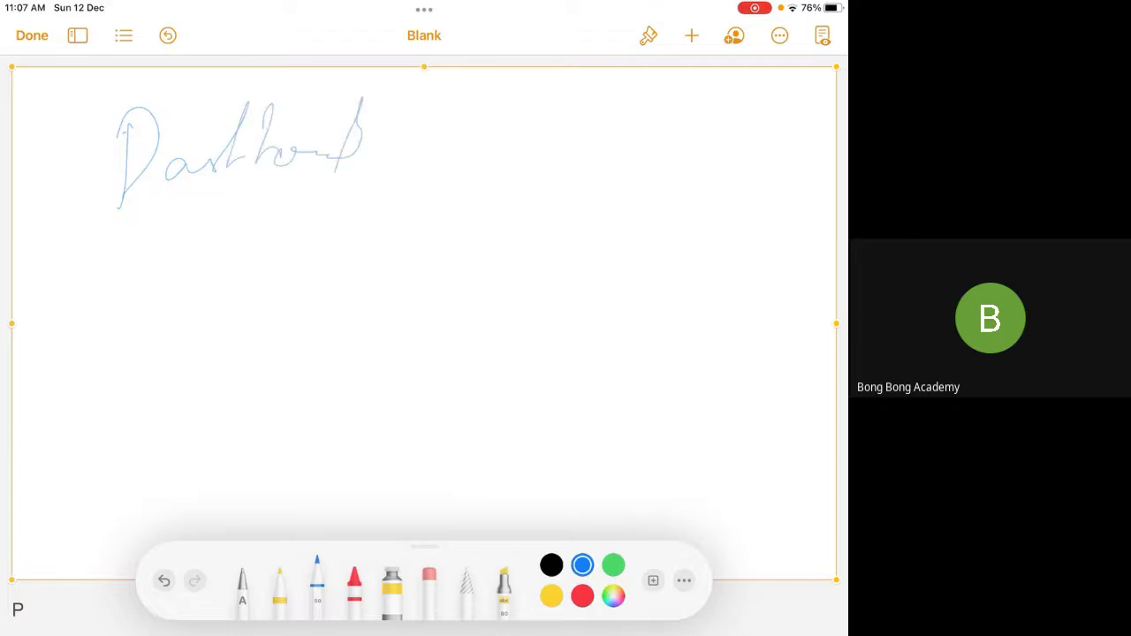
pyautogui.moveTo(398, 151); pyautogui.dragTo(516, 138)
pyautogui.moveTo(589, 109); pyautogui.dragTo(569, 148)
pyautogui.moveTo(630, 84)
pyautogui.mouseDown()
pyautogui.moveTo(607, 157)
pyautogui.moveTo(690, 151)
pyautogui.moveTo(728, 126)
pyautogui.mouseUp()
pyautogui.moveTo(534, 189); pyautogui.dragTo(771, 187)
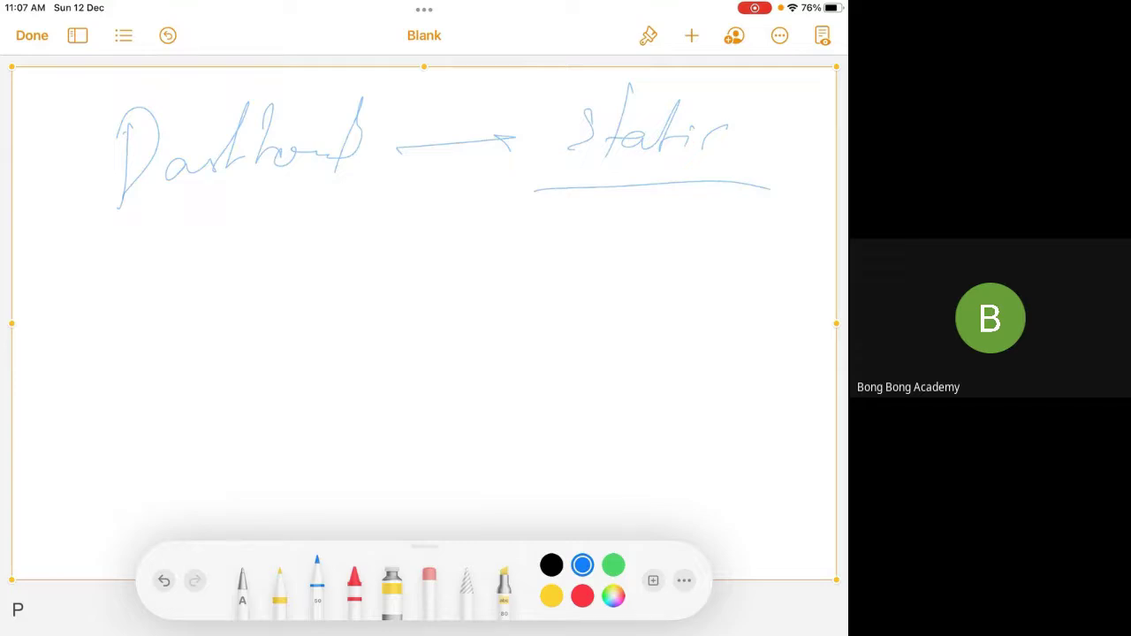
pyautogui.moveTo(775, 122)
pyautogui.mouseDown()
pyautogui.moveTo(743, 249)
pyautogui.moveTo(703, 87)
pyautogui.mouseUp()
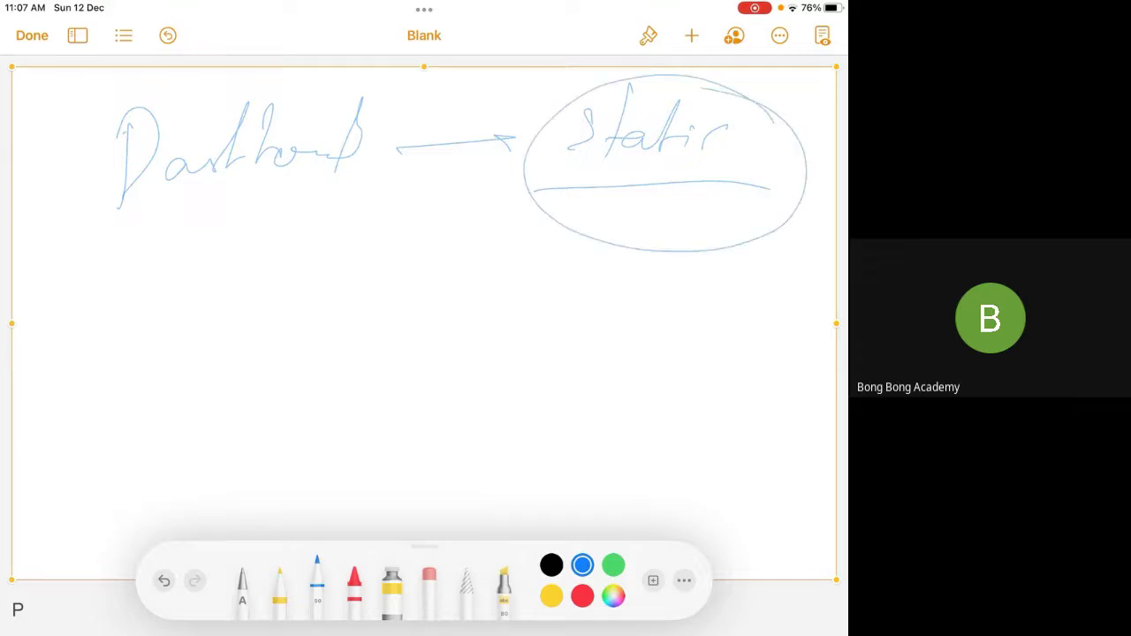
# Draw a curved arrow looping below and write another word after it
pyautogui.moveTo(525, 212)
pyautogui.mouseDown()
pyautogui.moveTo(421, 206)
pyautogui.moveTo(243, 347)
pyautogui.mouseUp()
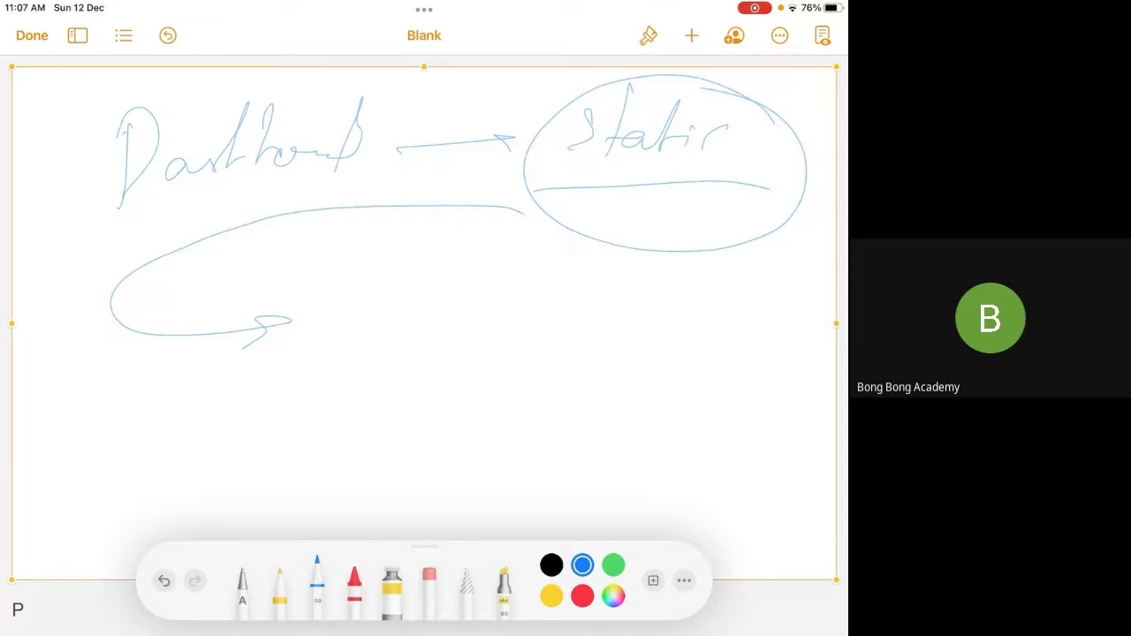
pyautogui.moveTo(340, 317); pyautogui.dragTo(341, 329)
pyautogui.moveTo(358, 299)
pyautogui.mouseDown()
pyautogui.moveTo(345, 358)
pyautogui.moveTo(382, 323)
pyautogui.mouseUp()
pyautogui.moveTo(389, 325); pyautogui.dragTo(371, 413)
pyautogui.moveTo(419, 338); pyautogui.dragTo(510, 335)
pyautogui.click(570, 348)
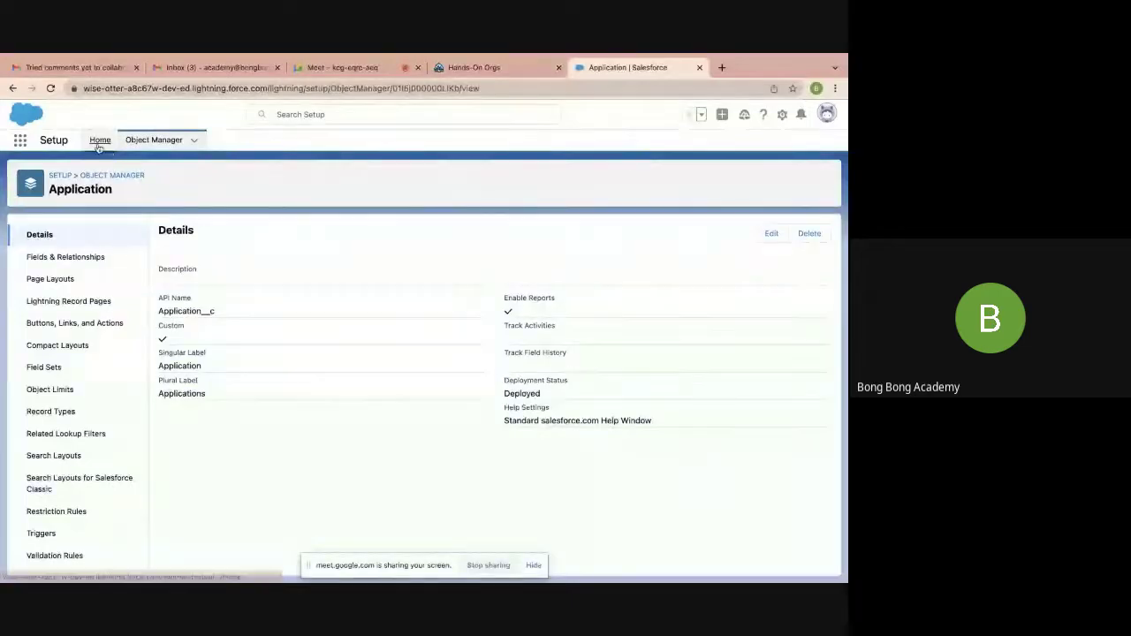
# Switch from Setup to the Sales app and start a new dashboard from the Dashboards tab
pyautogui.click(99, 145)
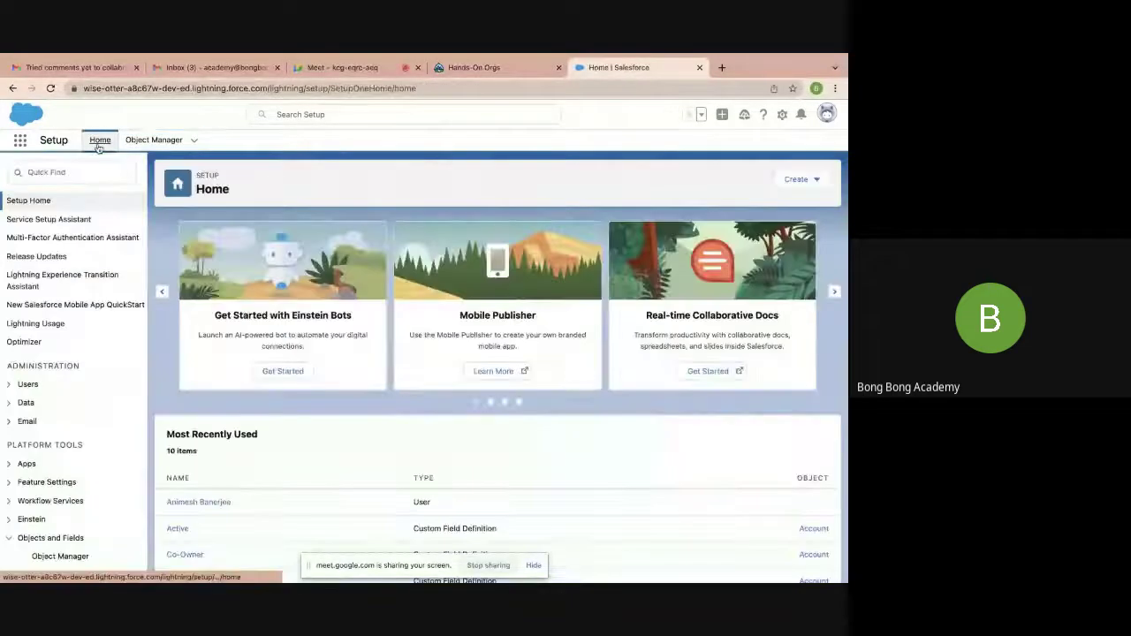
pyautogui.click(19, 142)
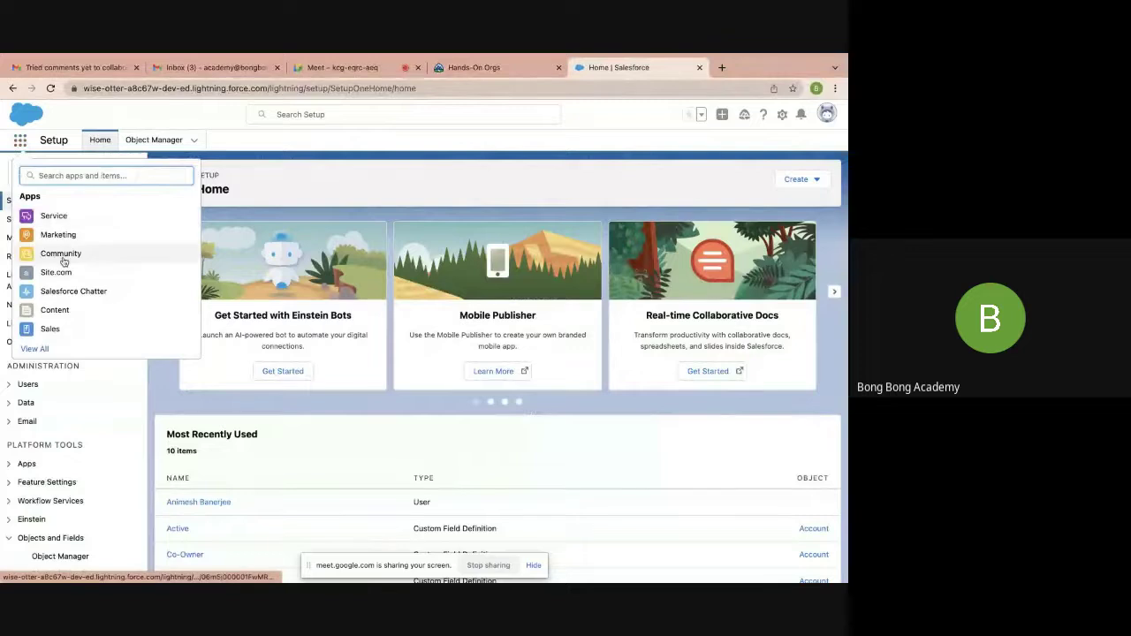
pyautogui.click(62, 331)
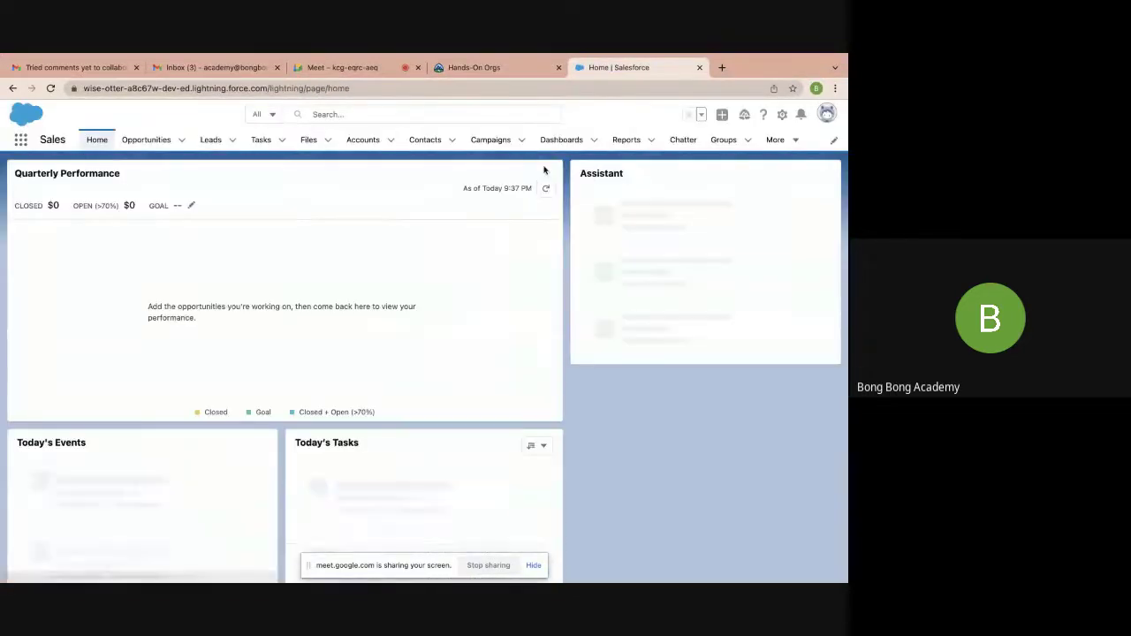
pyautogui.click(559, 142)
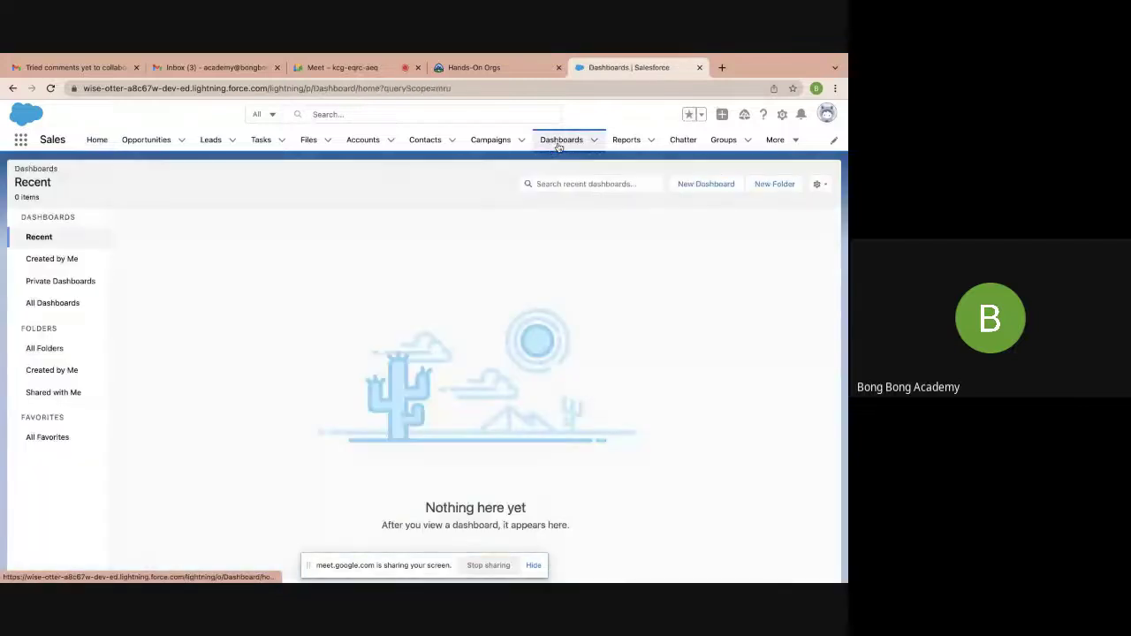
pyautogui.click(705, 184)
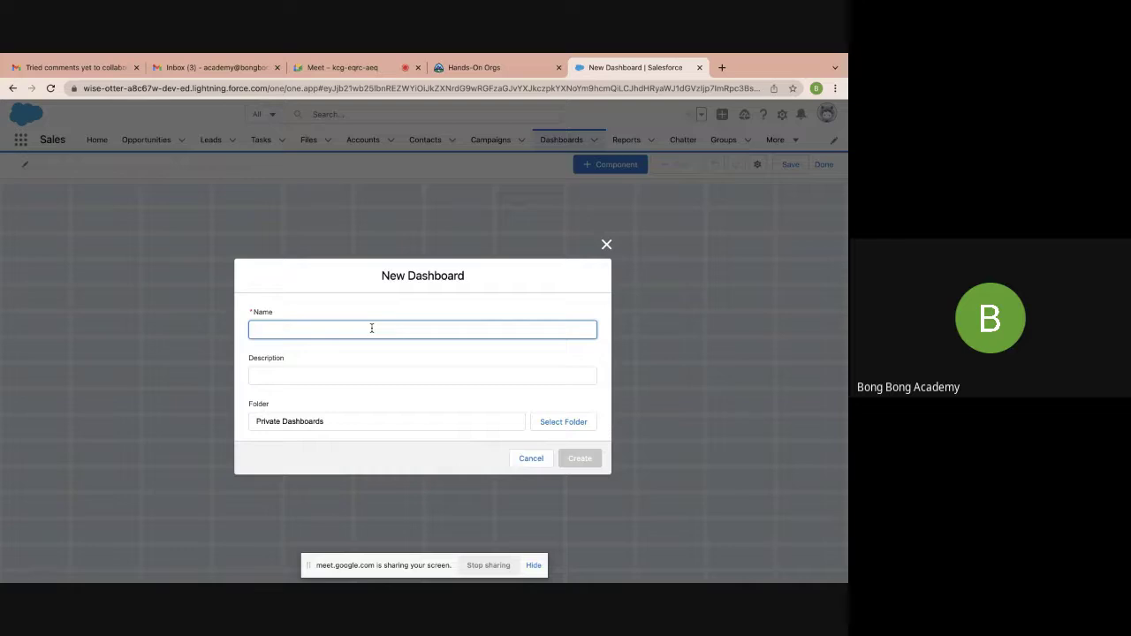
# Name the dashboard My Dashboard, file it in a newly created Test folder, and create it
pyautogui.write('My Dashboard')
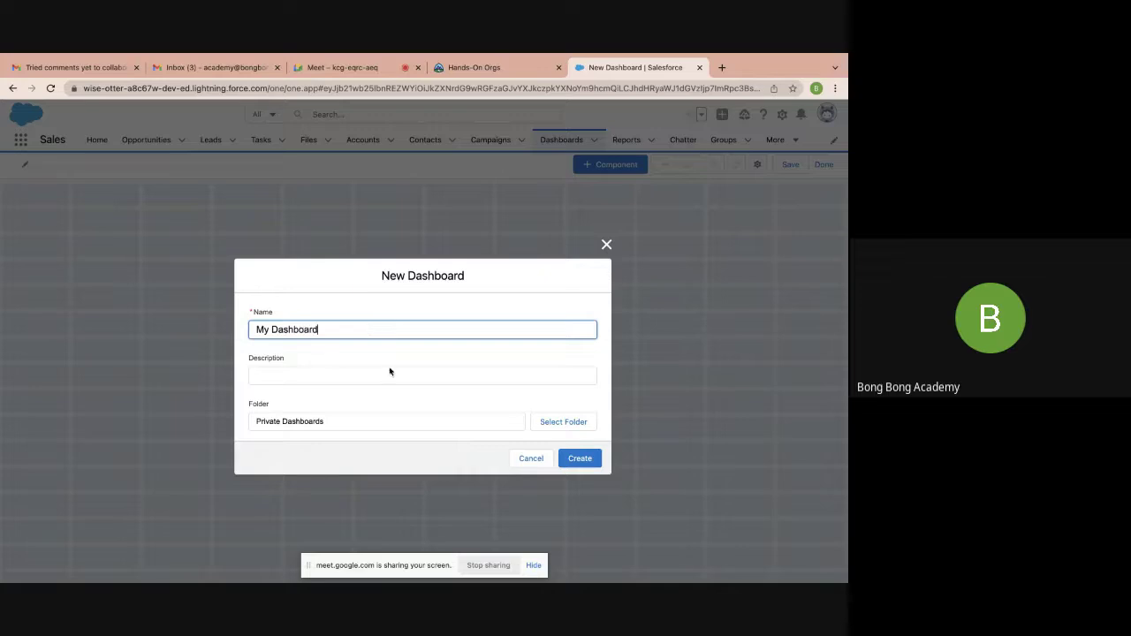
pyautogui.click(386, 377)
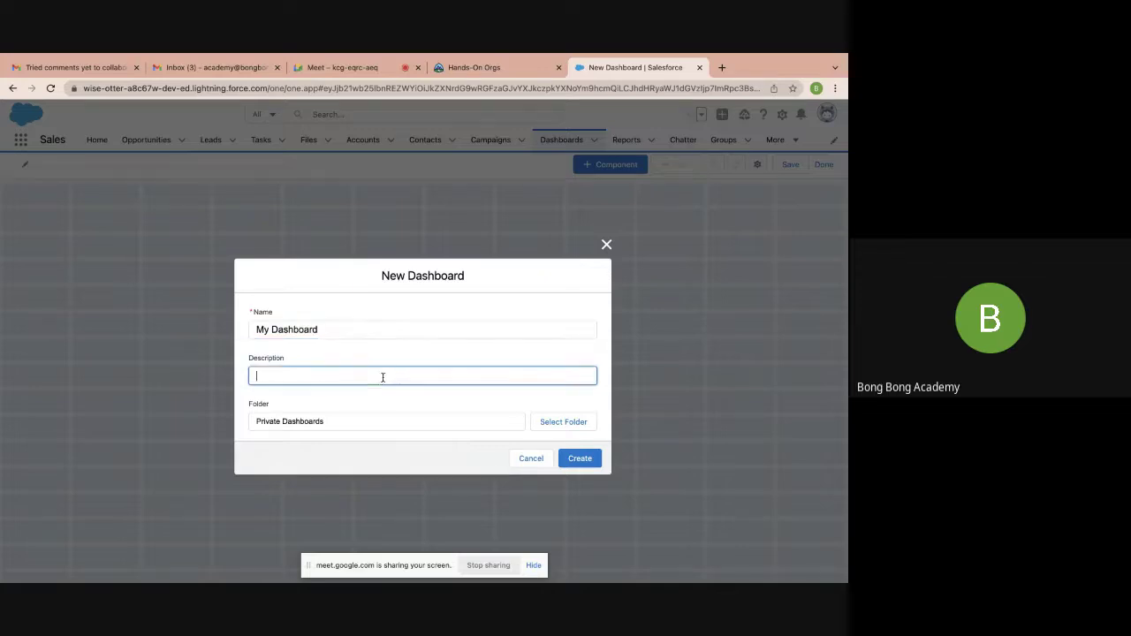
pyautogui.click(544, 422)
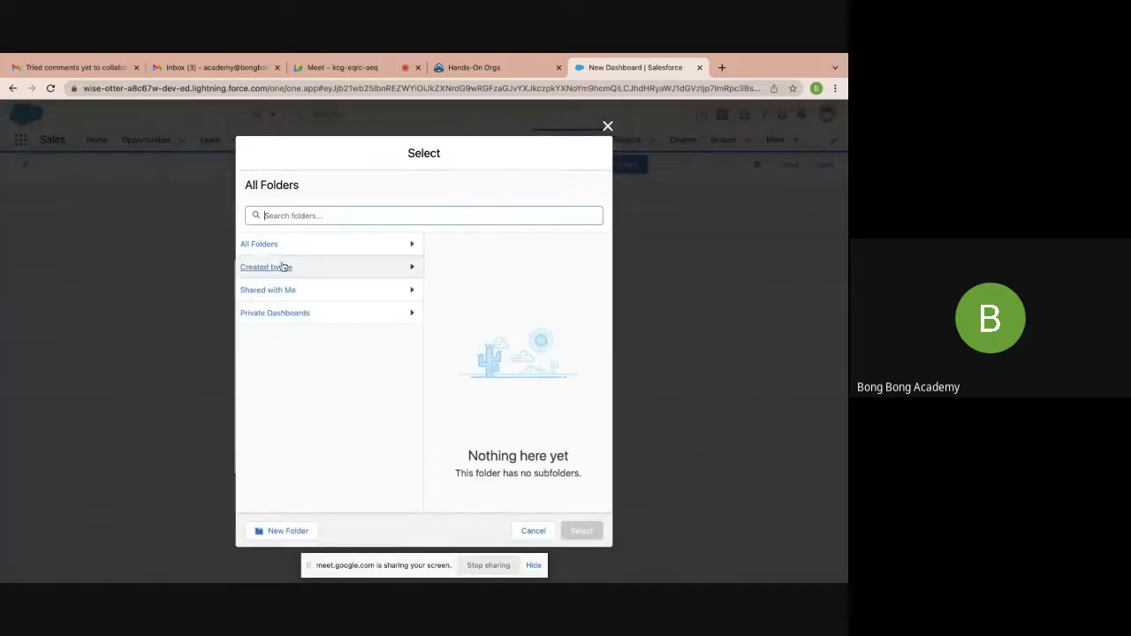
pyautogui.click(295, 531)
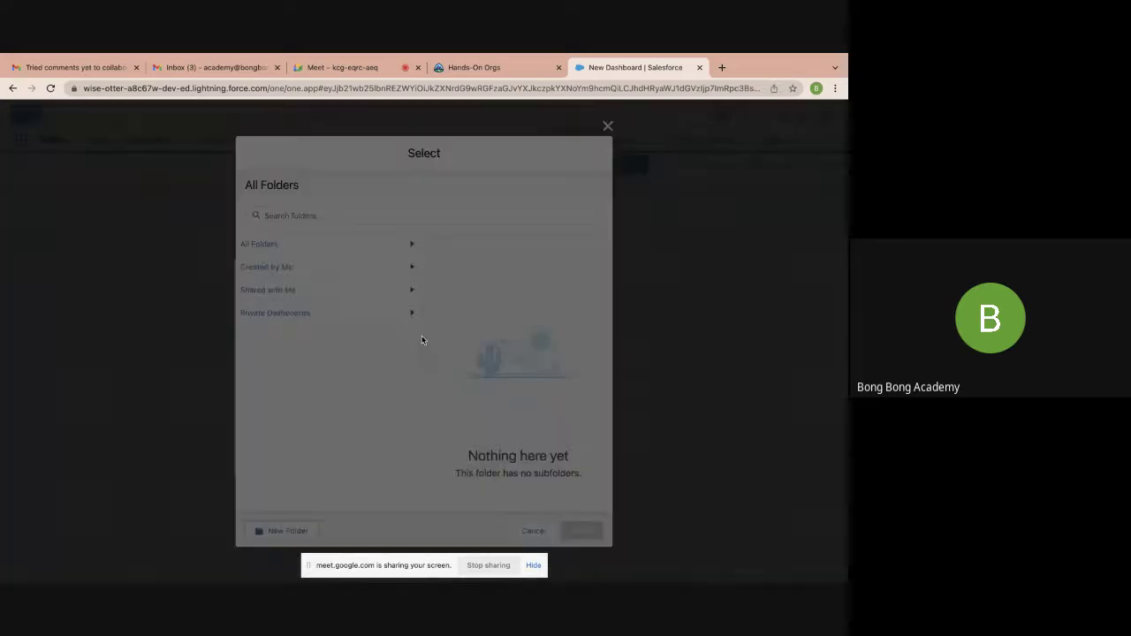
pyautogui.write('Test')
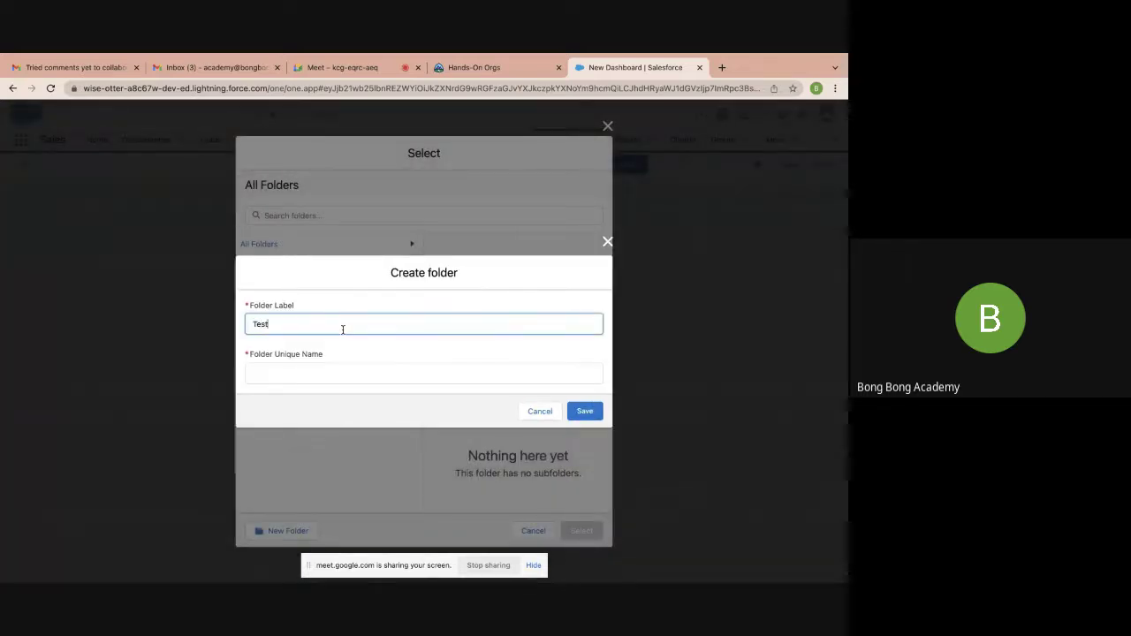
pyautogui.press('Tab')
pyautogui.click(583, 413)
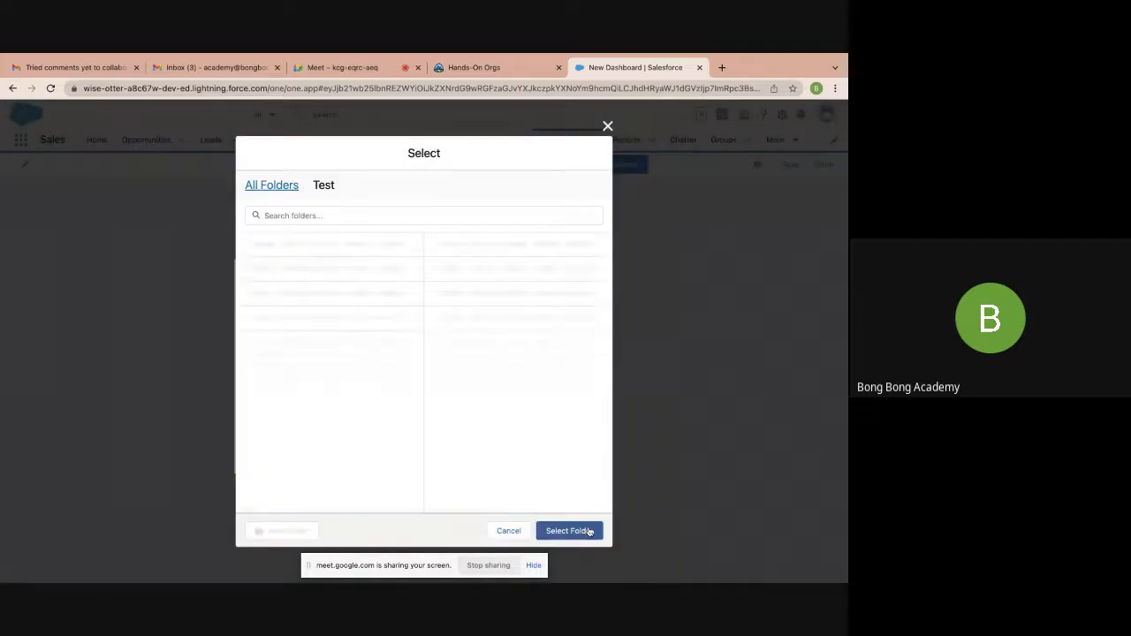
pyautogui.click(585, 532)
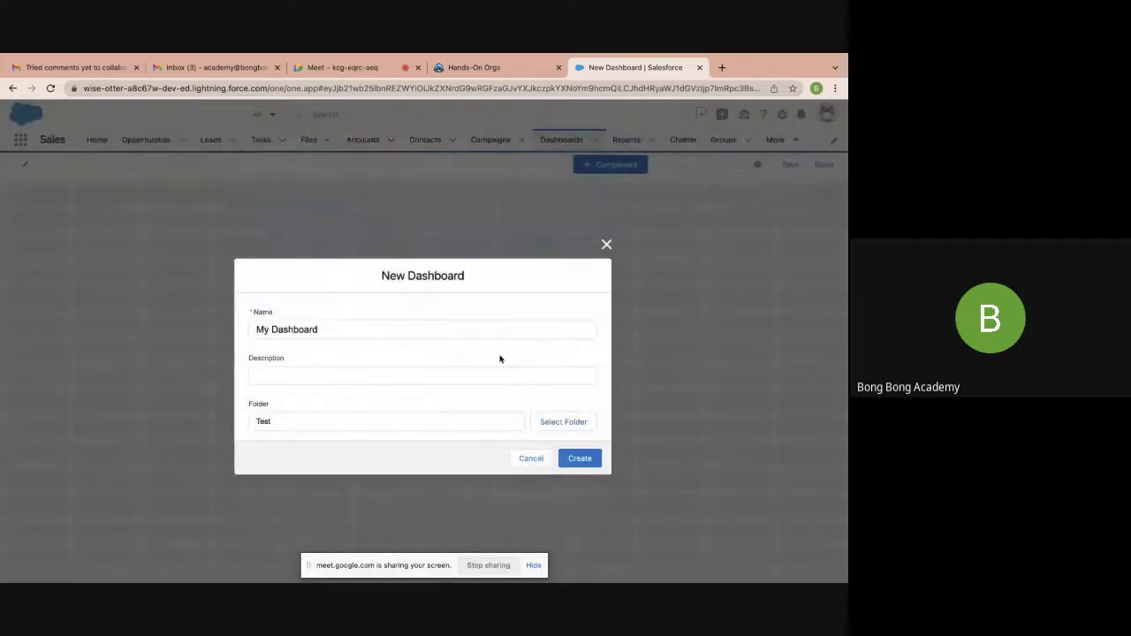
pyautogui.click(579, 462)
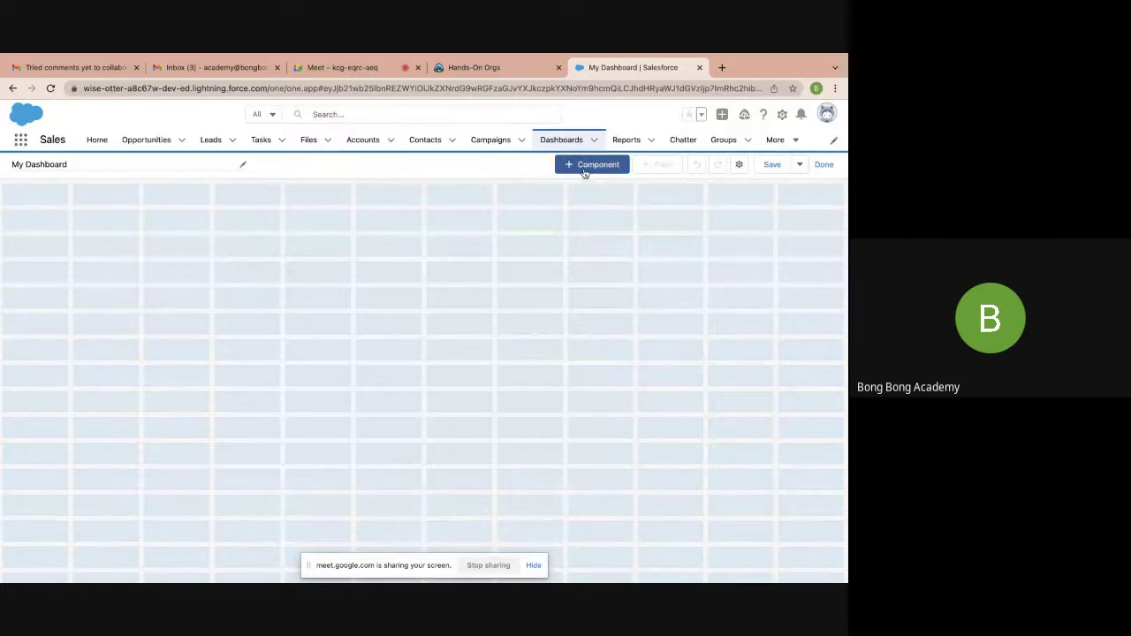
# Add a donut chart of My Opportunity Report showing Sum of Amount by Stage
pyautogui.click(584, 170)
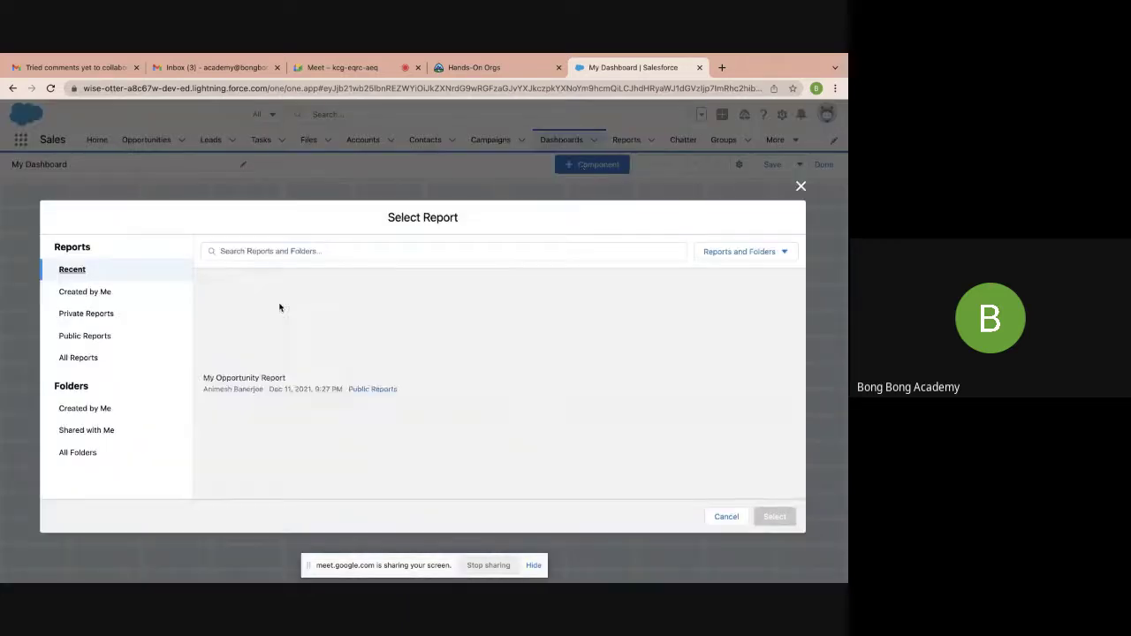
pyautogui.click(86, 358)
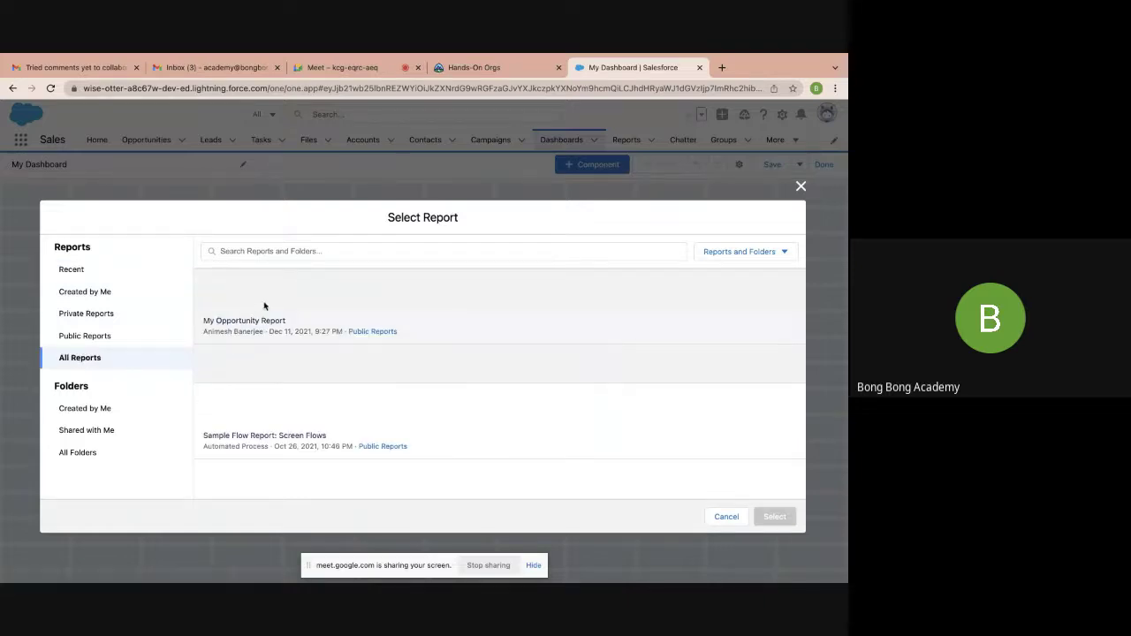
pyautogui.click(234, 324)
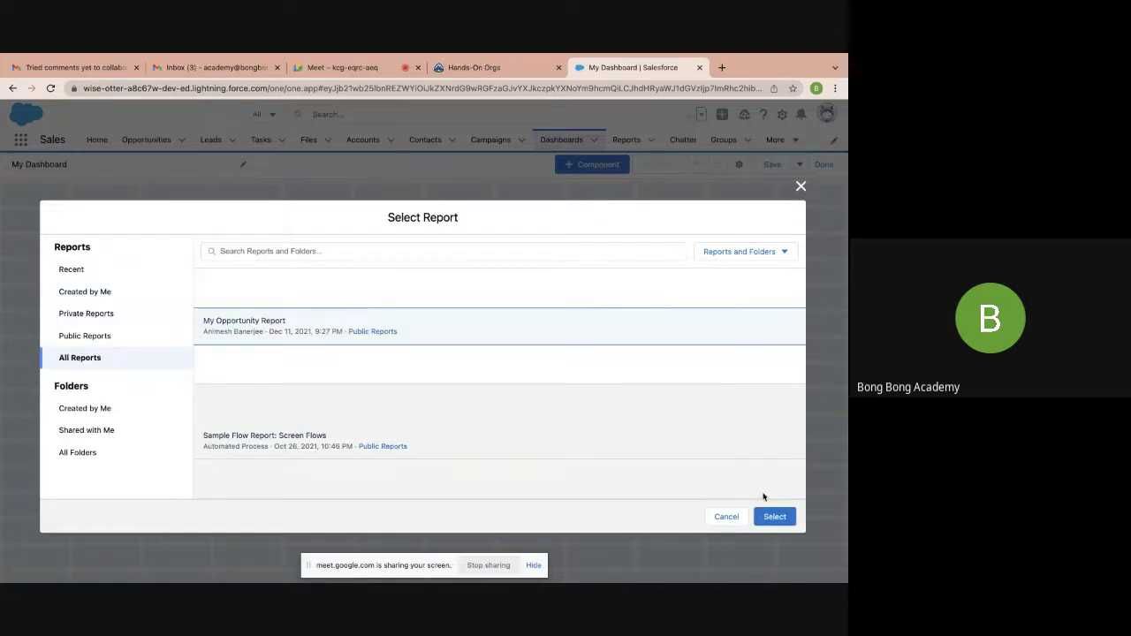
pyautogui.click(769, 518)
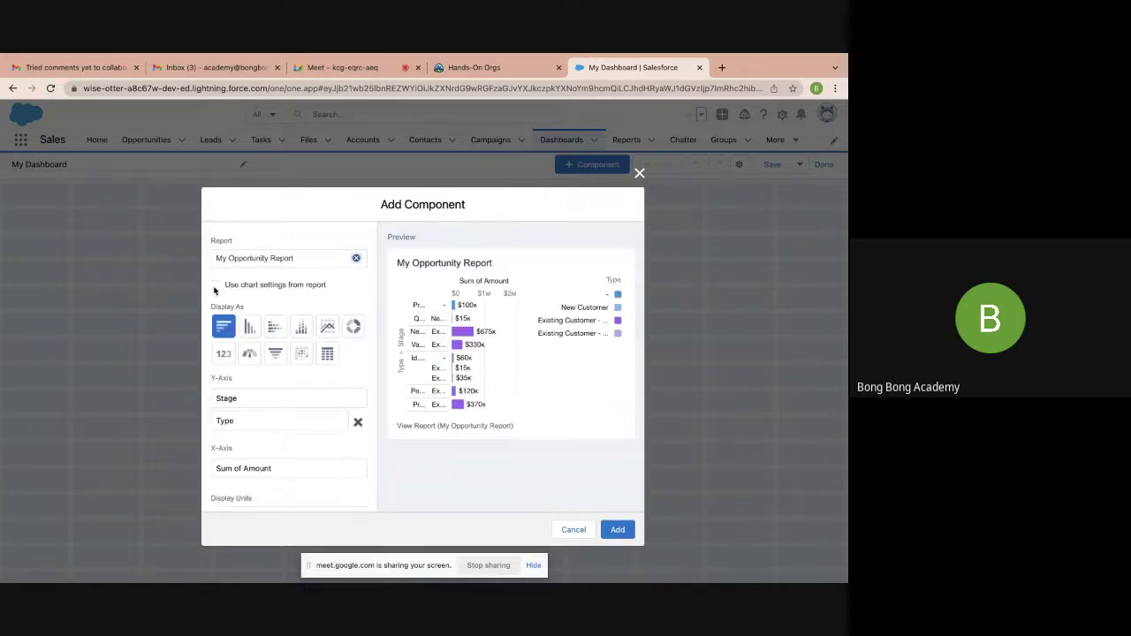
pyautogui.click(252, 359)
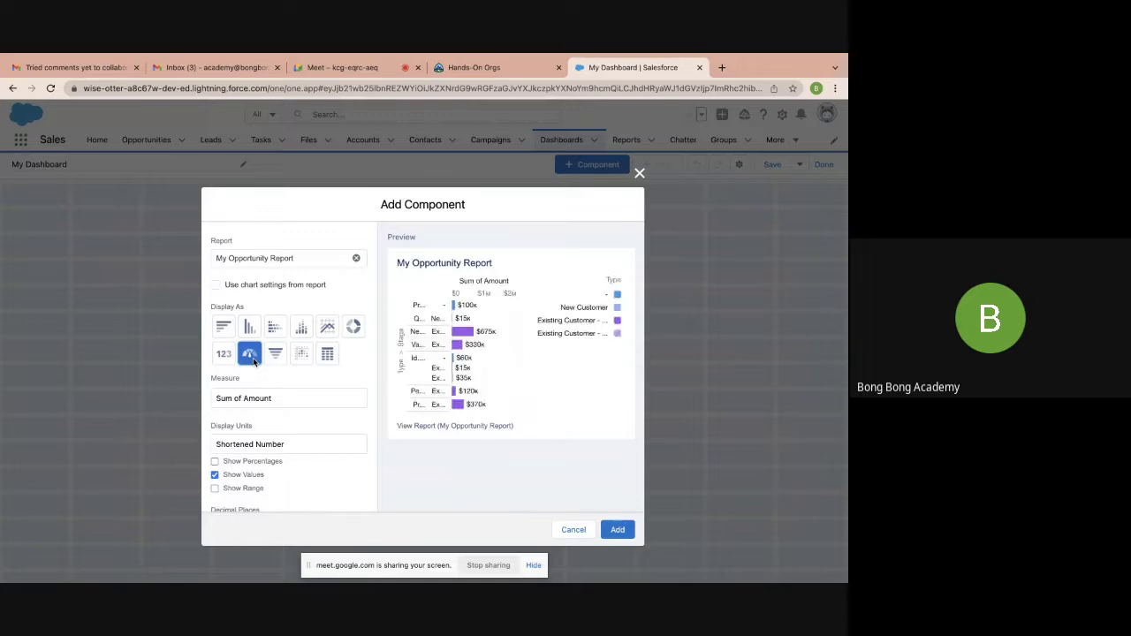
pyautogui.click(353, 327)
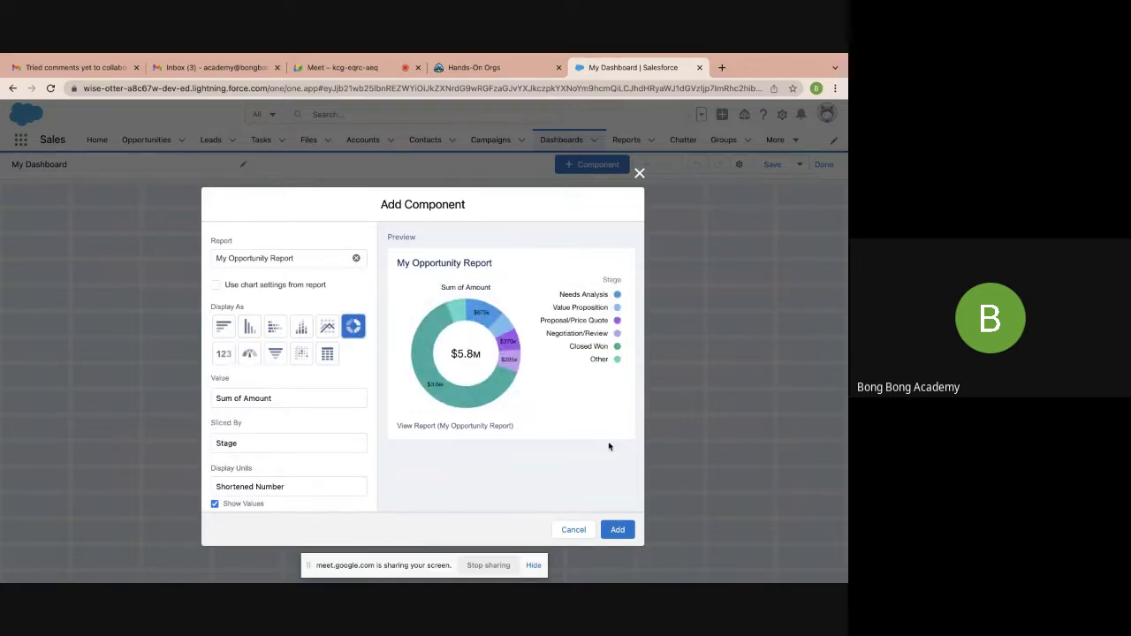
pyautogui.click(617, 532)
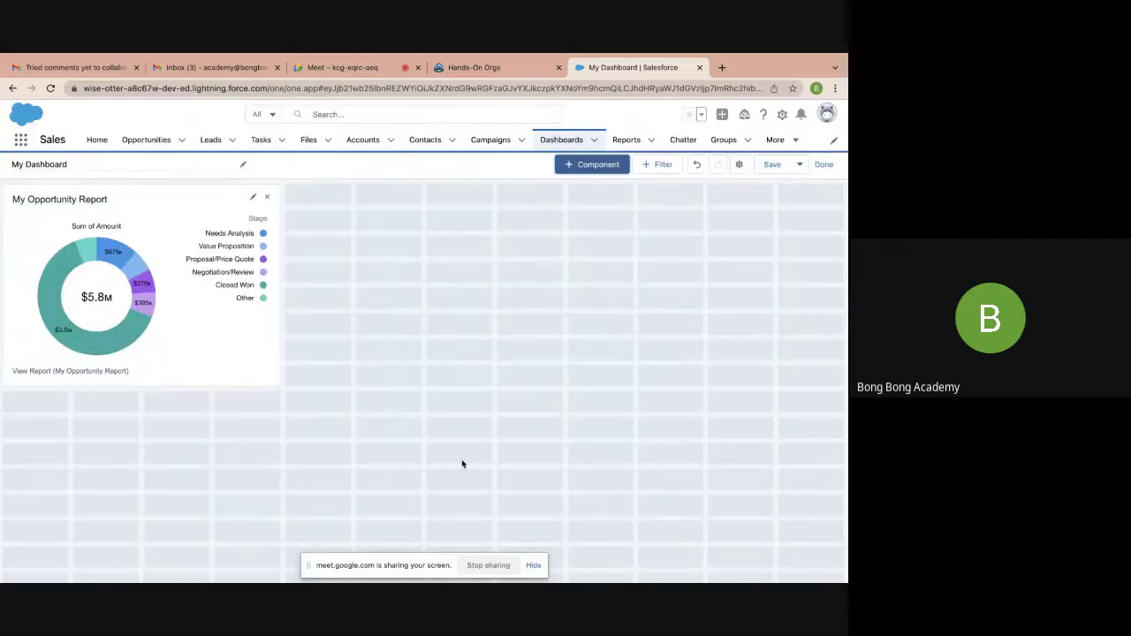
pyautogui.click(604, 166)
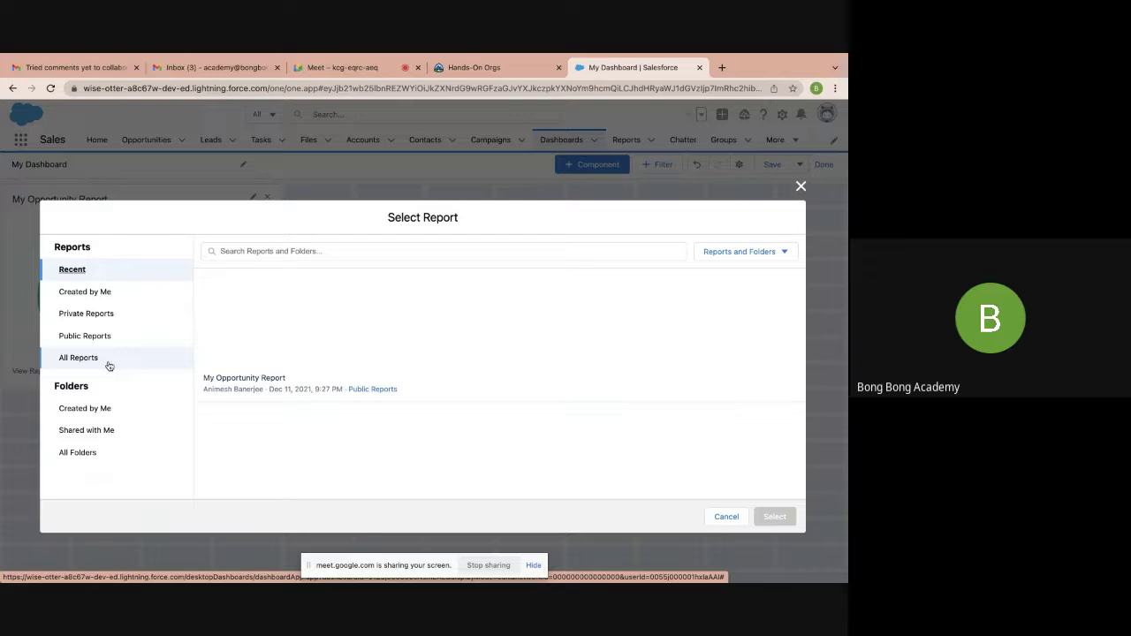
# Add a stacked bar chart of My Opportunity Report, stacked by Type, beside the donut
pyautogui.click(106, 359)
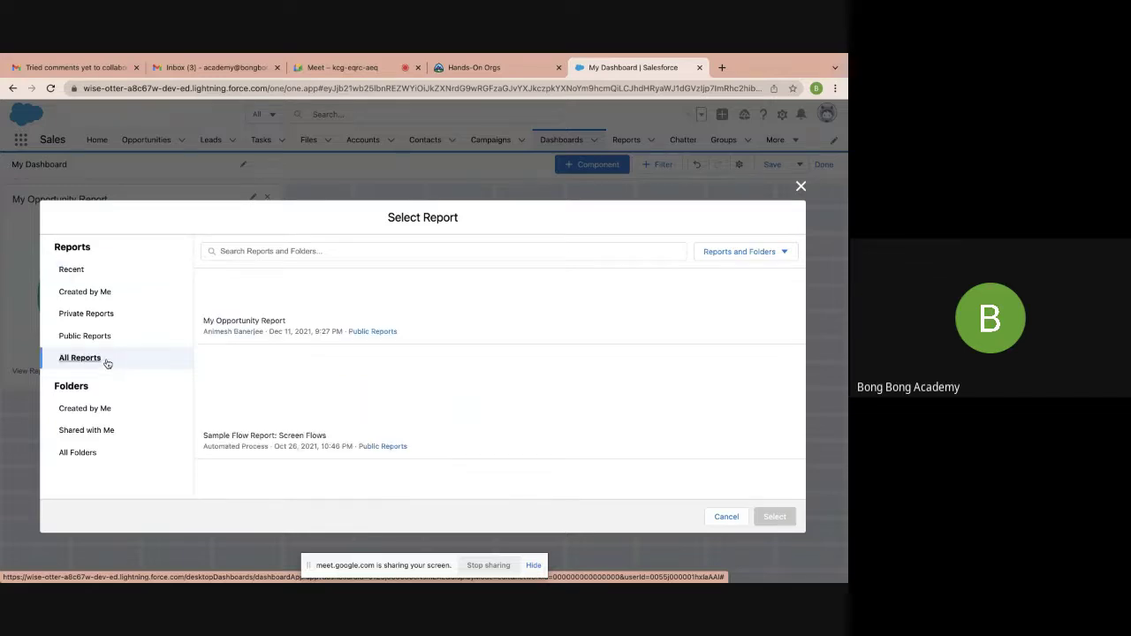
pyautogui.click(774, 517)
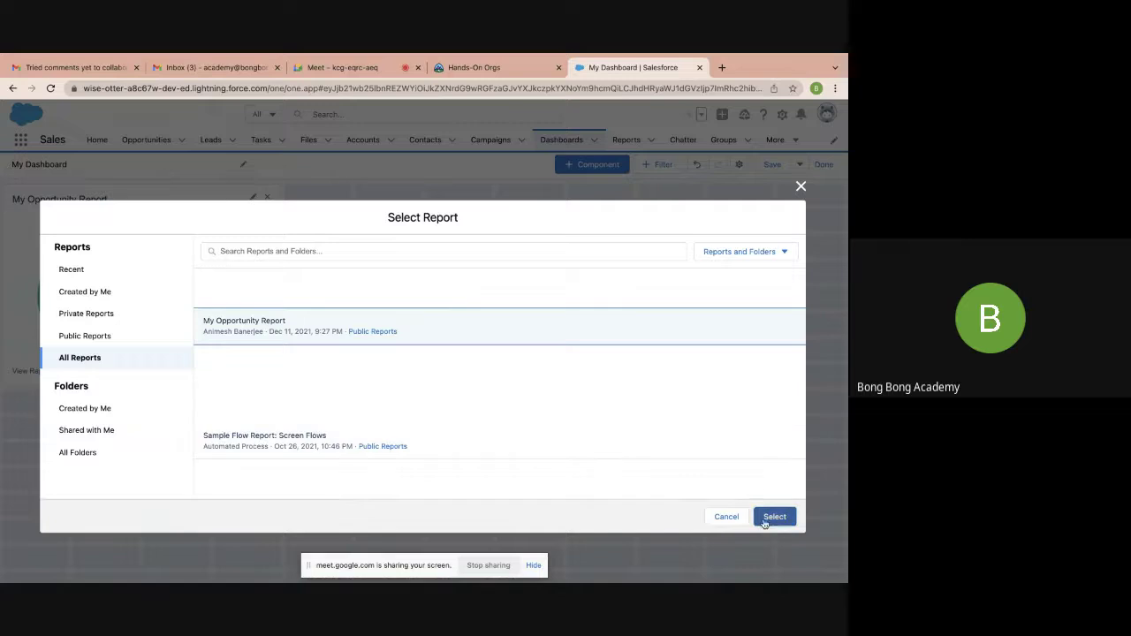
pyautogui.click(275, 328)
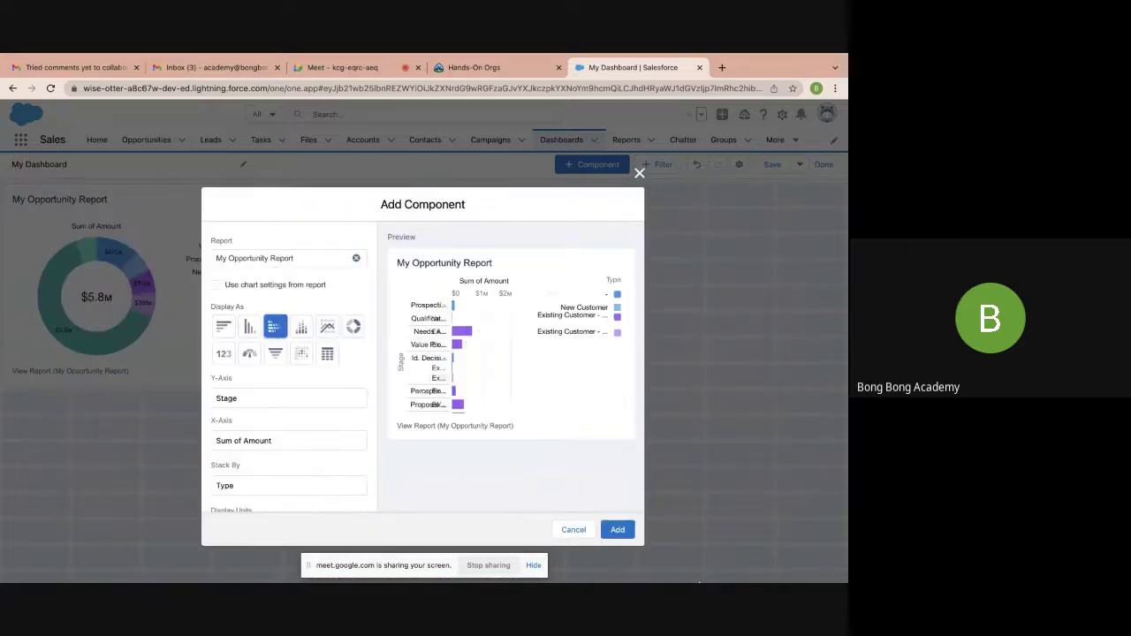
pyautogui.click(618, 530)
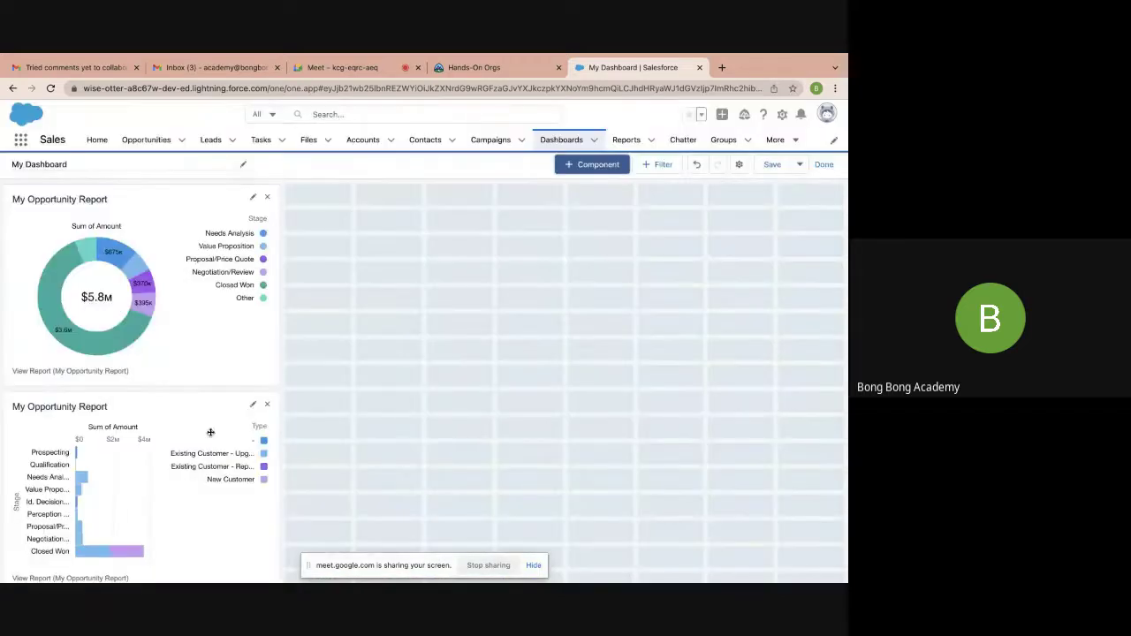
pyautogui.moveTo(197, 431); pyautogui.dragTo(498, 231)
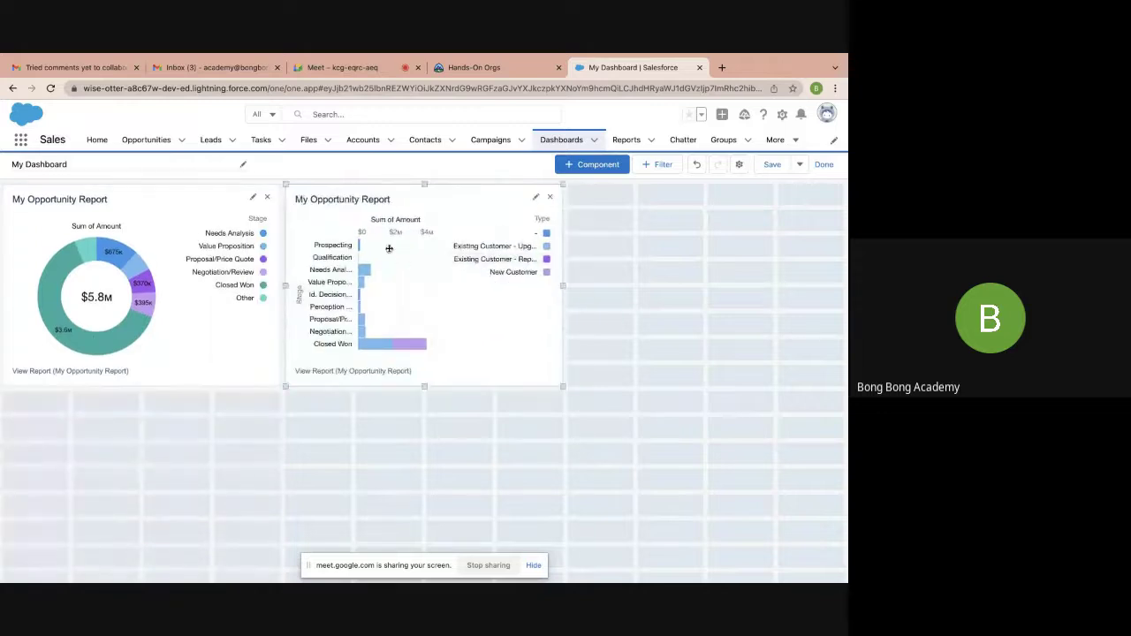
pyautogui.click(592, 165)
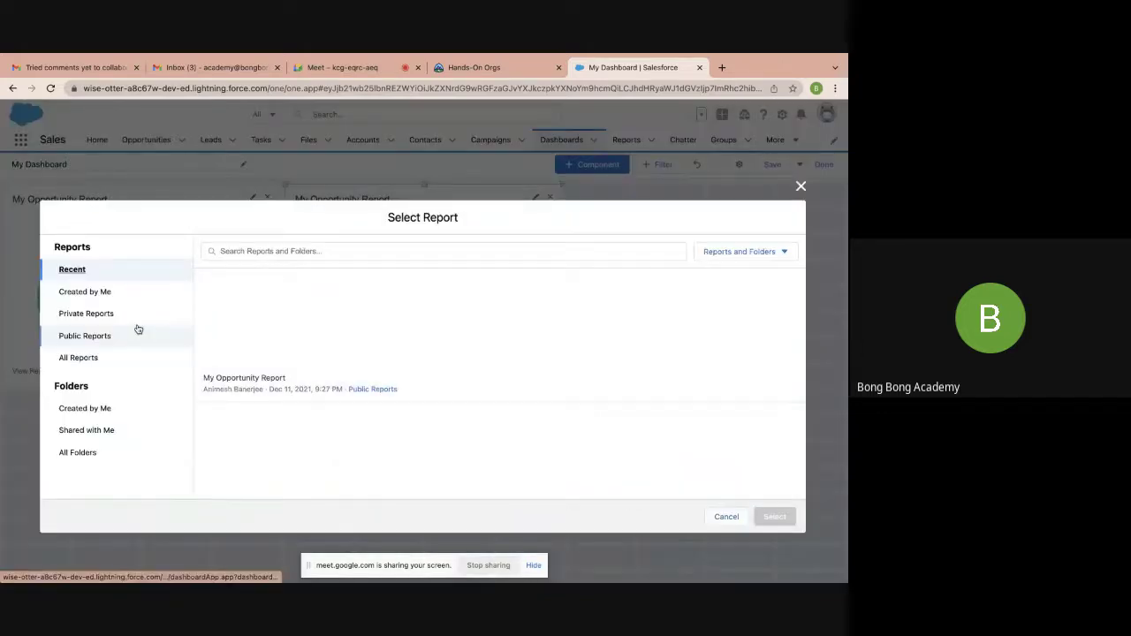
# Add Sample Flow Report: Screen Flows to the dashboard as a metric tile
pyautogui.click(87, 358)
pyautogui.click(282, 445)
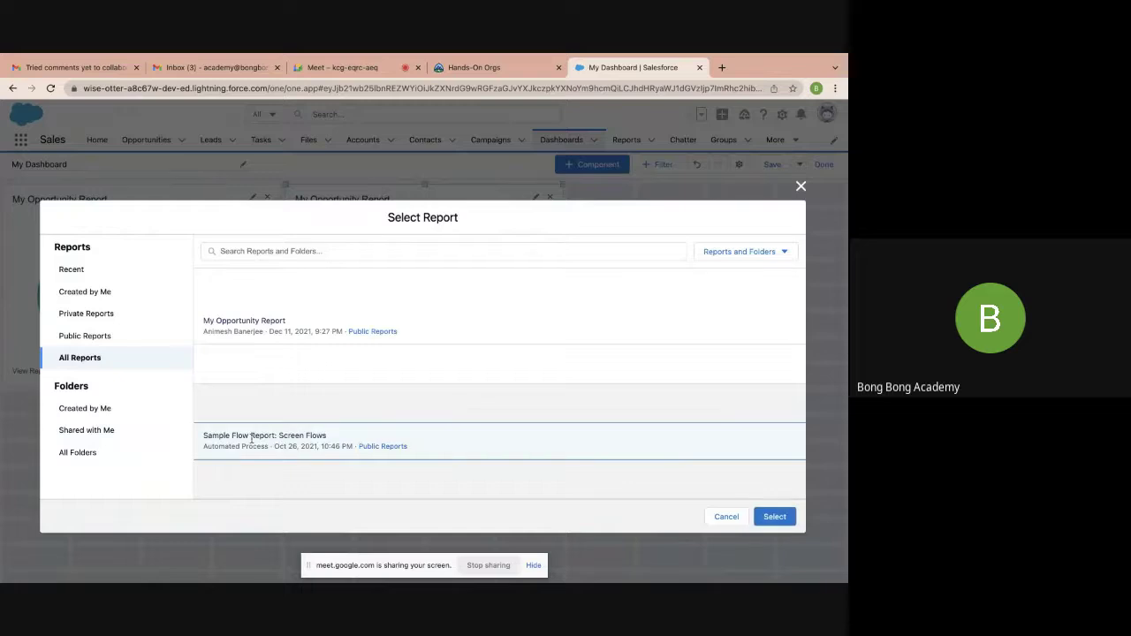
pyautogui.click(775, 518)
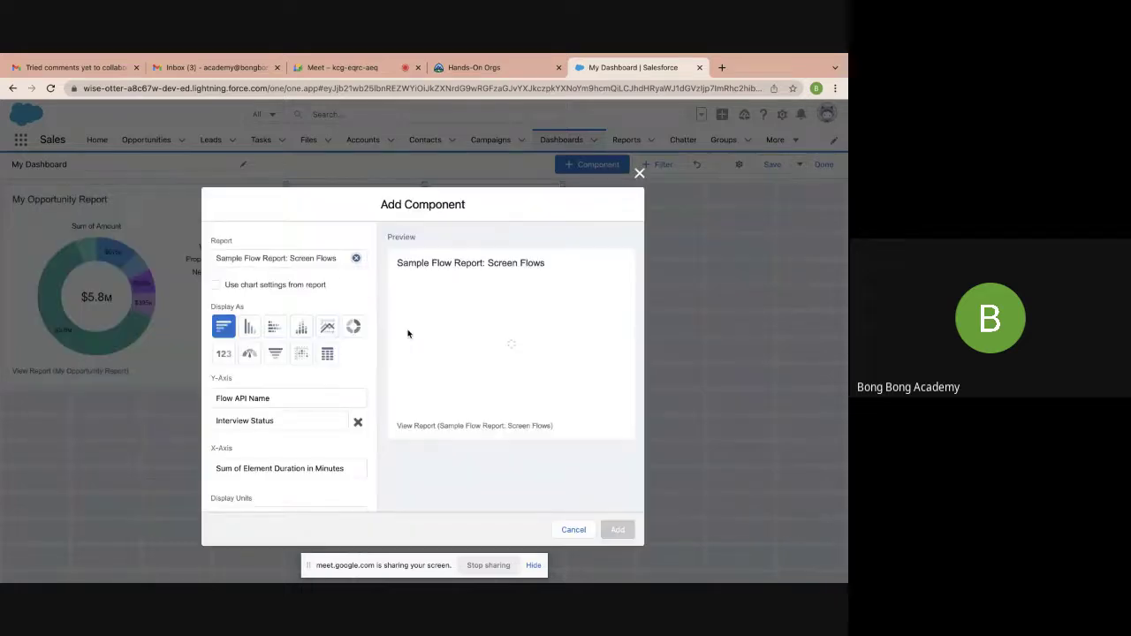
pyautogui.click(275, 354)
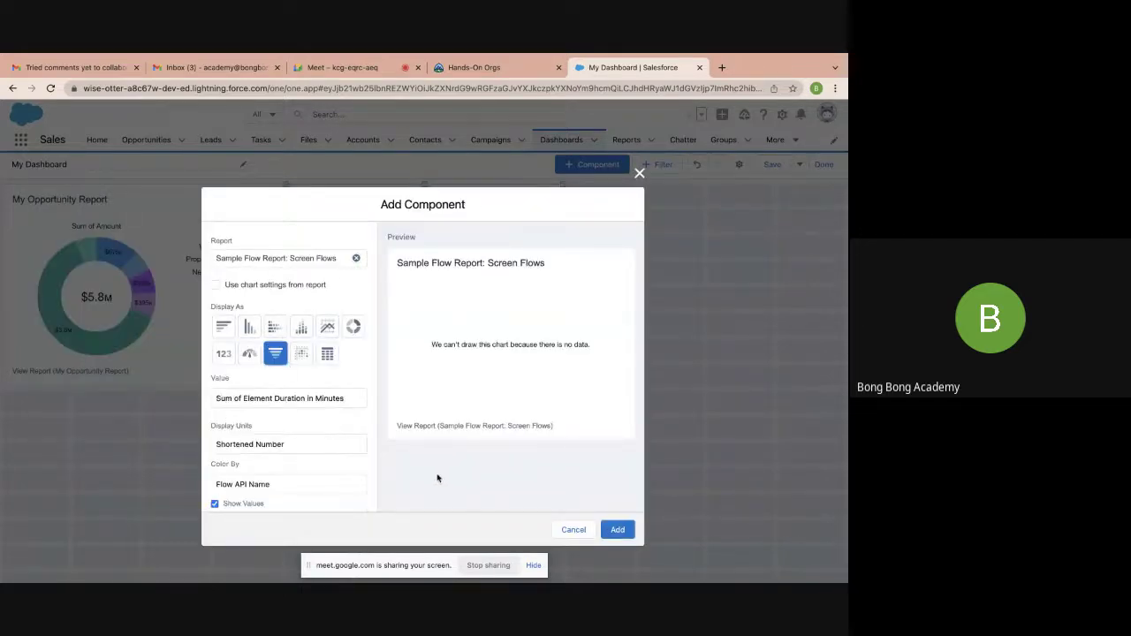
pyautogui.click(224, 327)
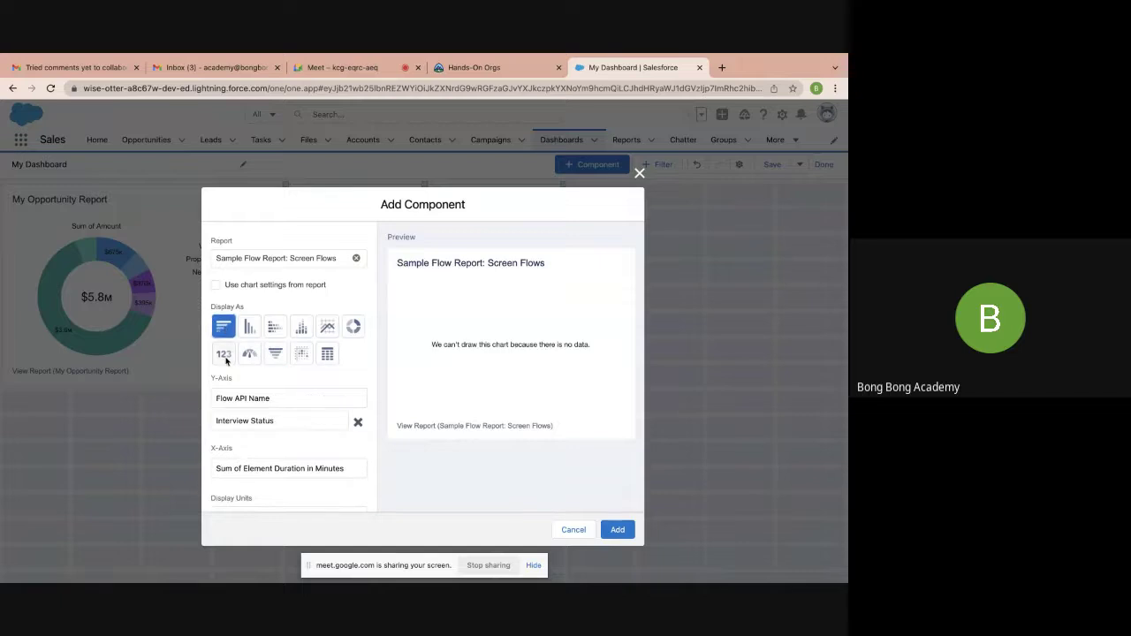
pyautogui.click(224, 357)
pyautogui.click(618, 529)
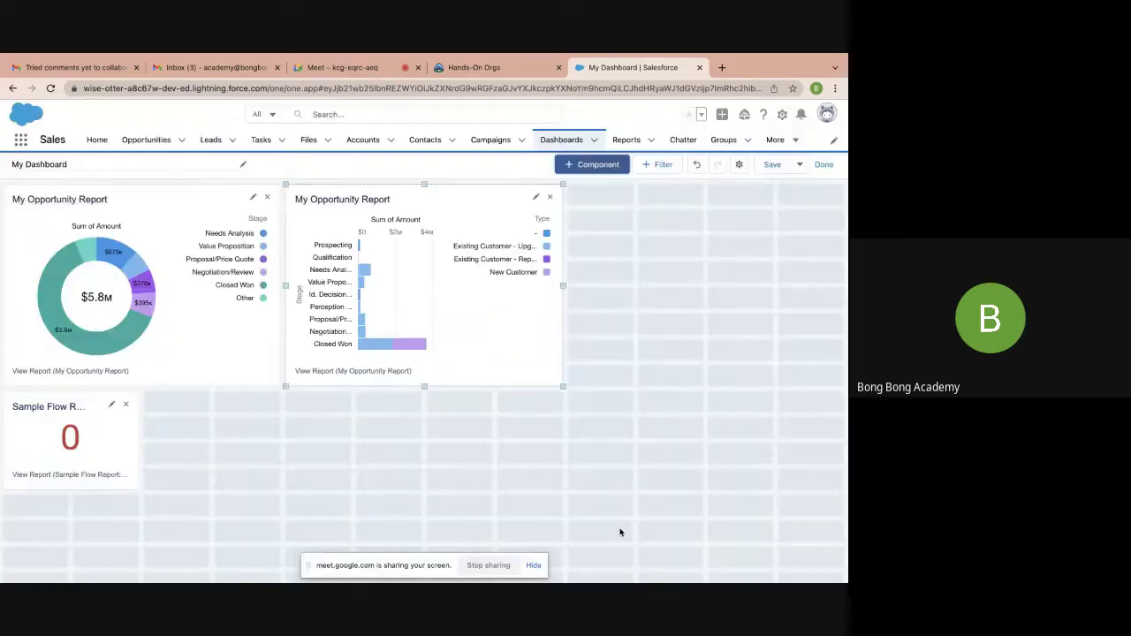
# Move the metric tile to the top row's right end, stretch it full height, and save
pyautogui.moveTo(49, 407); pyautogui.dragTo(615, 199)
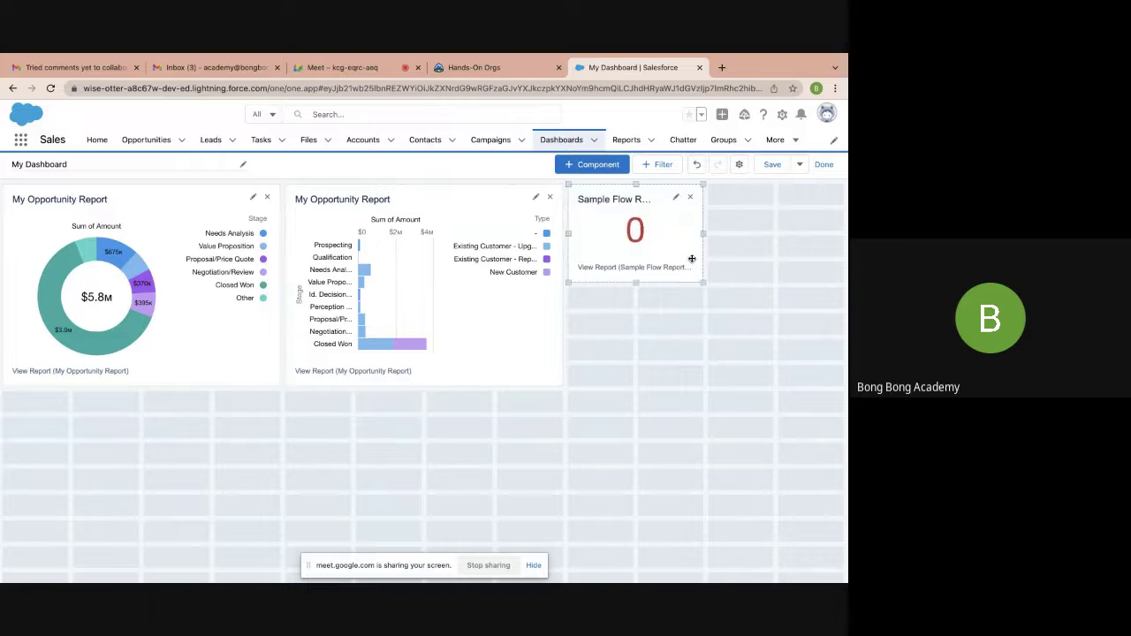
pyautogui.moveTo(703, 287); pyautogui.dragTo(844, 386)
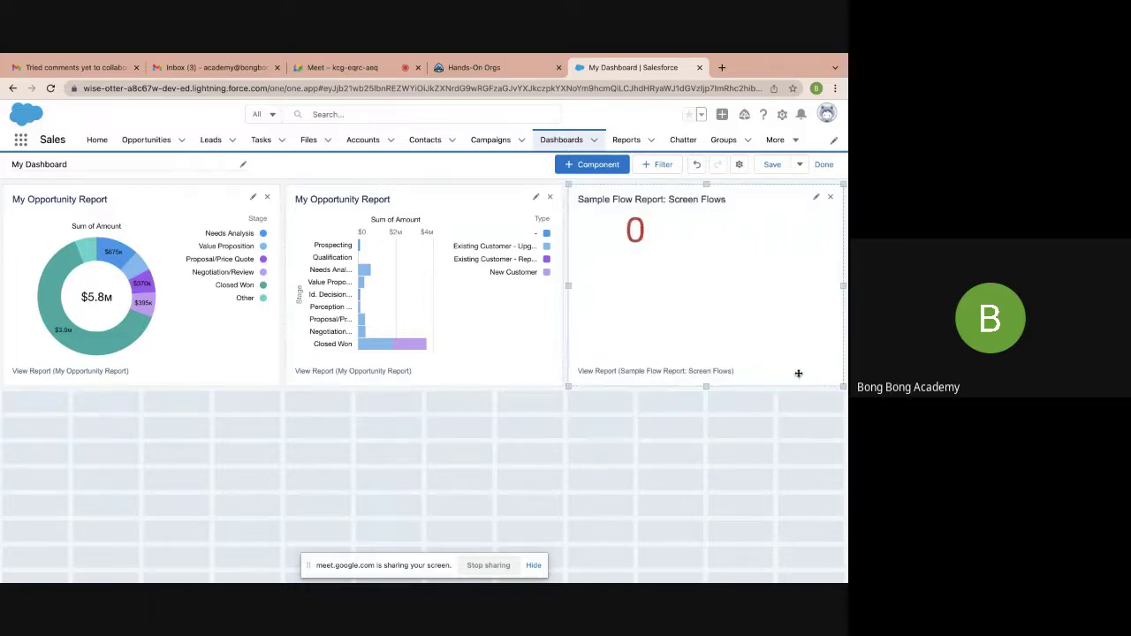
pyautogui.click(771, 167)
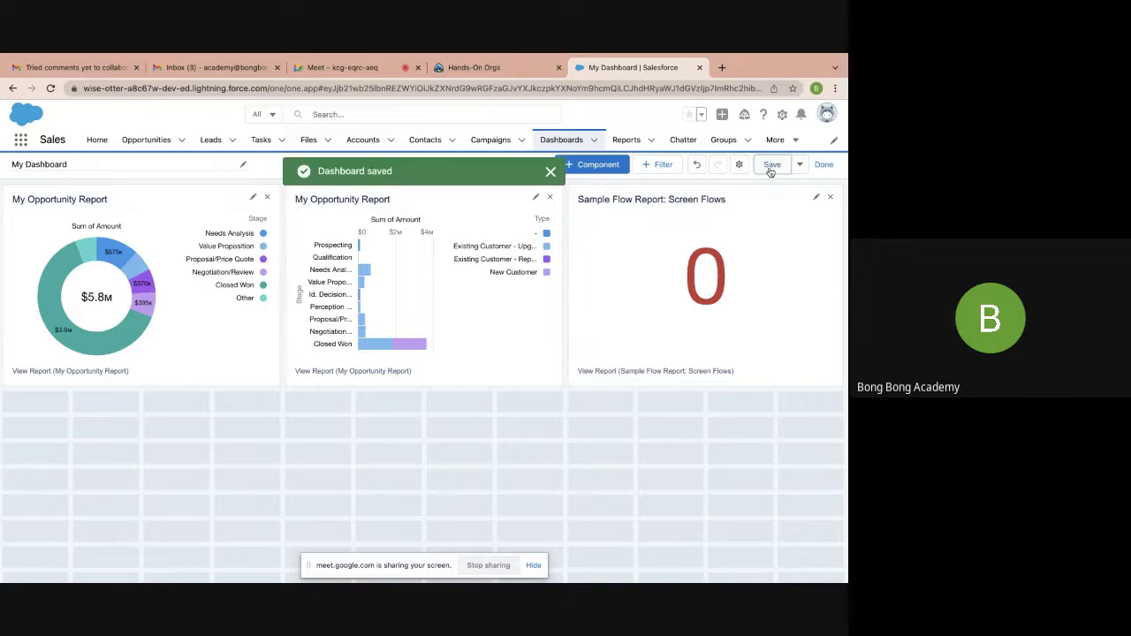
# Exit the dashboard editor, then reopen My Dashboard from the Recent dashboards list
pyautogui.click(824, 164)
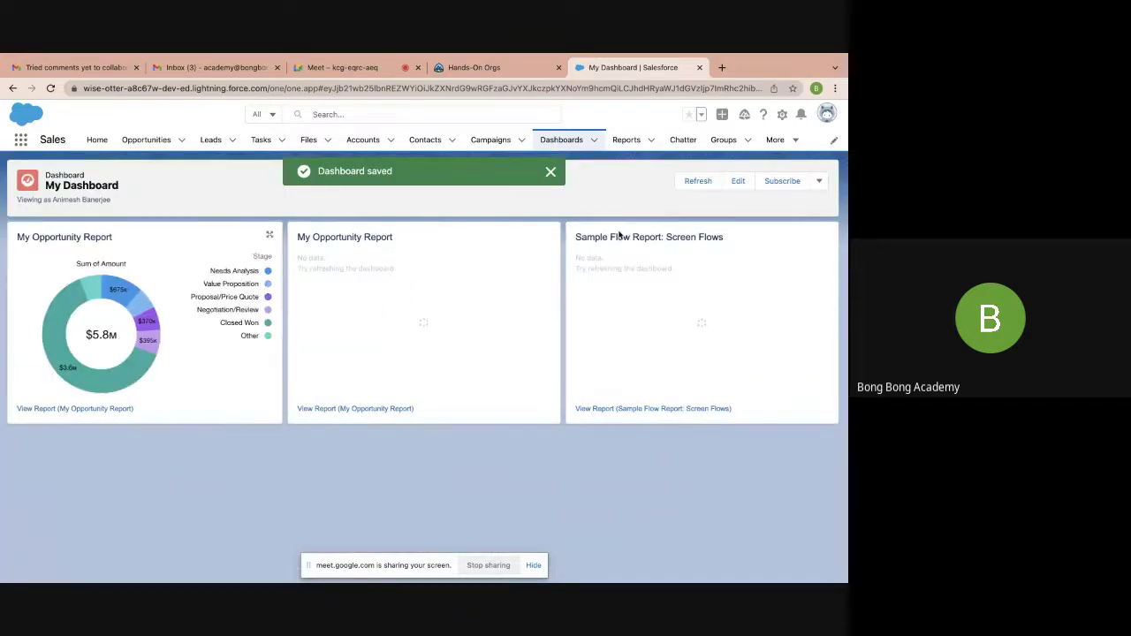
pyautogui.click(551, 174)
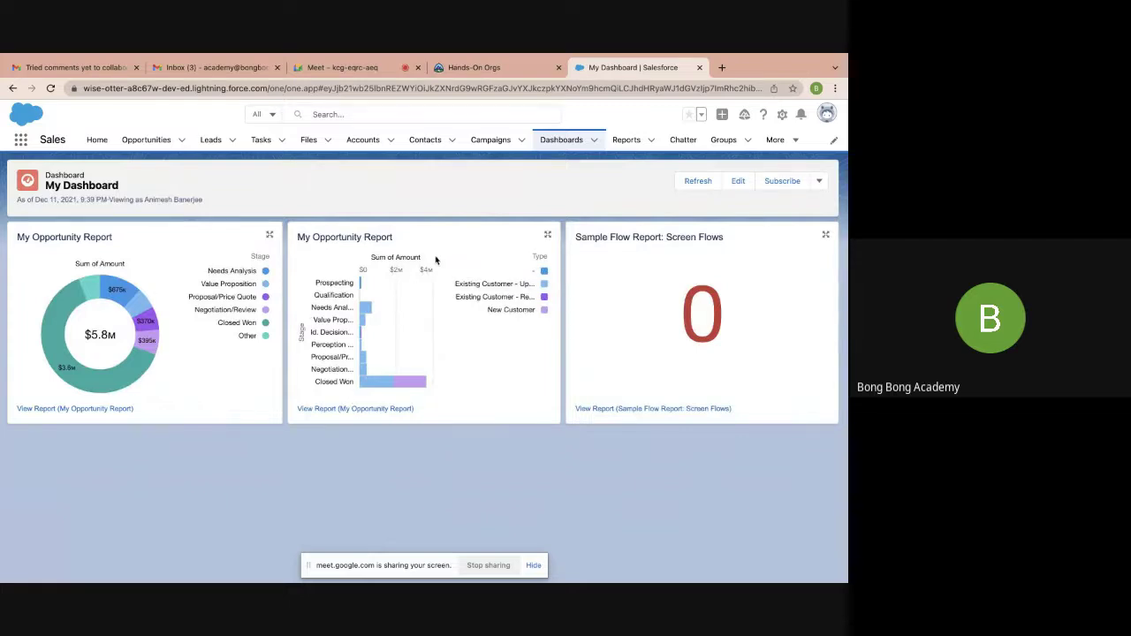
pyautogui.click(96, 141)
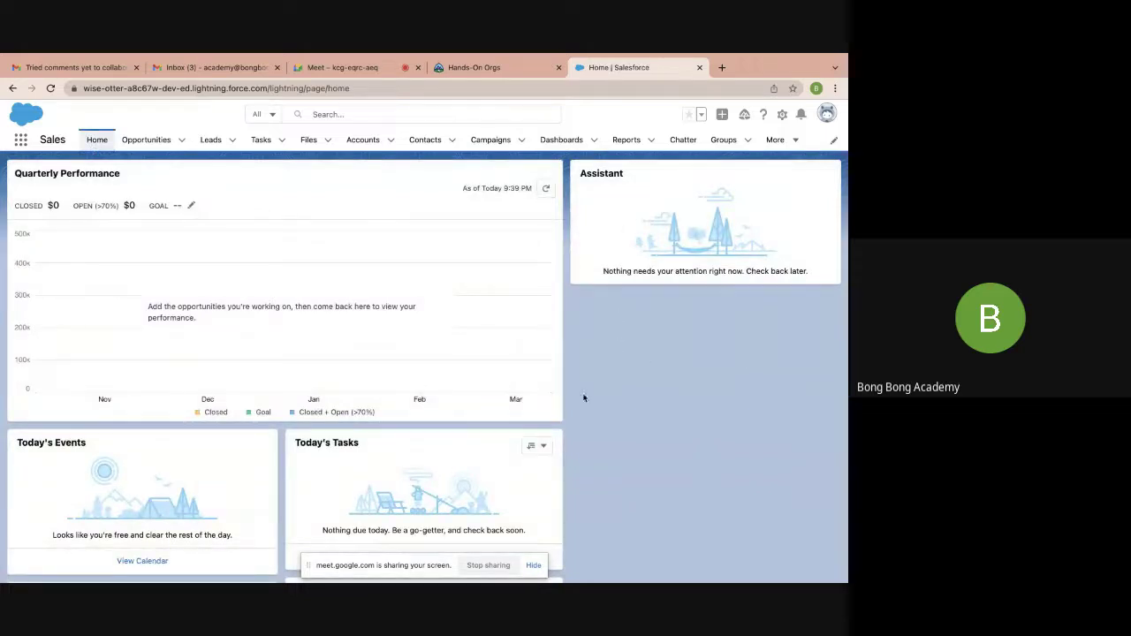
pyautogui.click(562, 143)
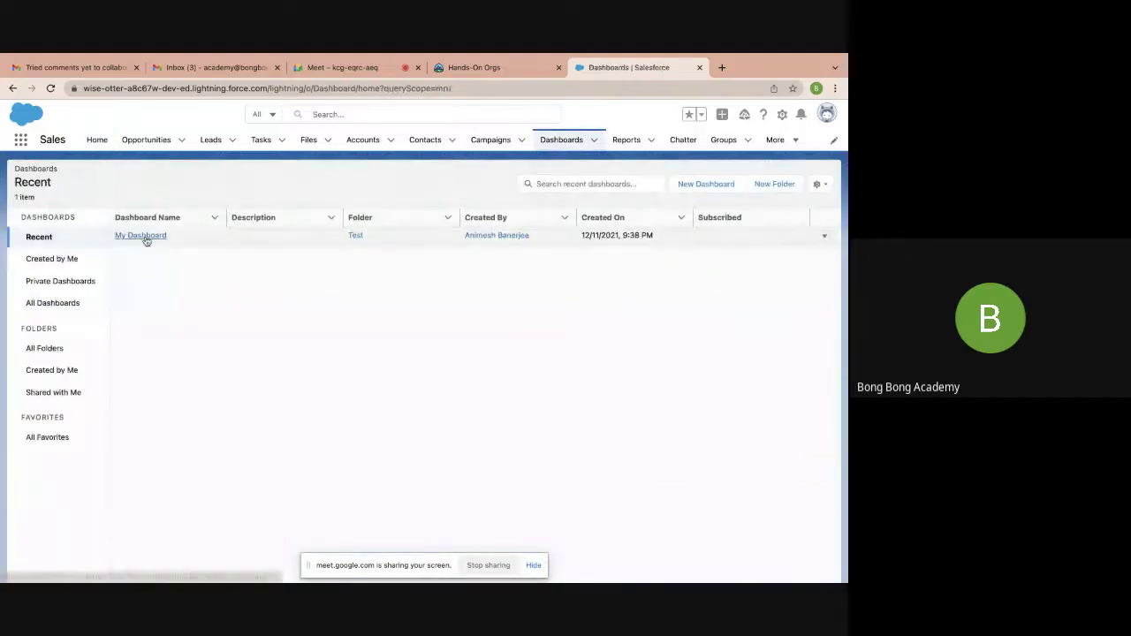
pyautogui.click(144, 237)
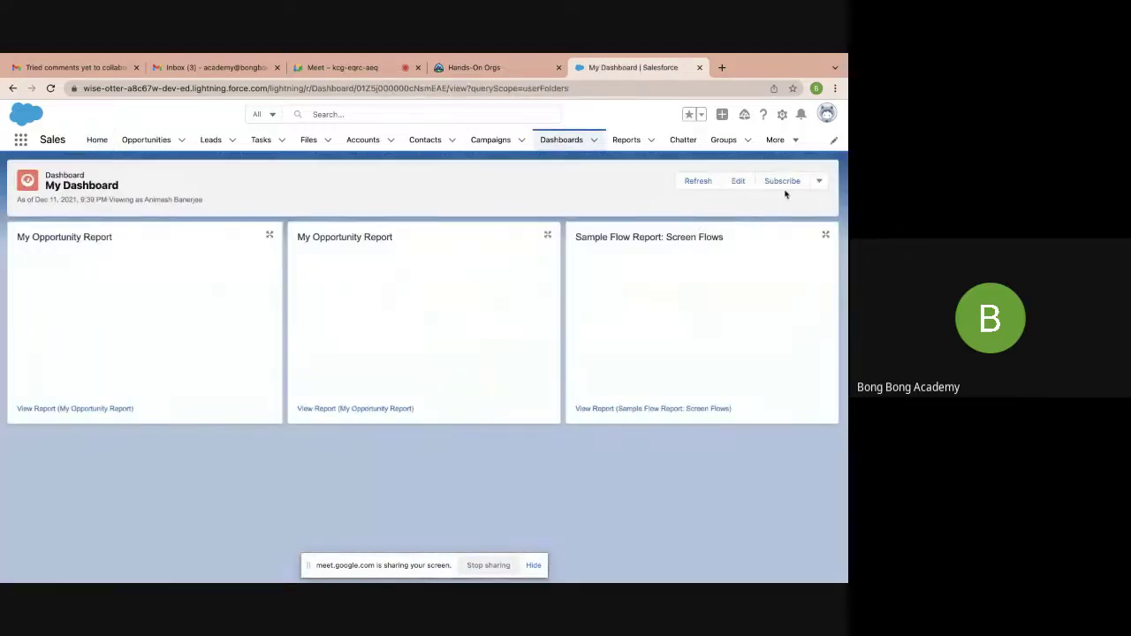
# In edit mode, try each View Dashboard As option in Properties, leaving it on Me
pyautogui.click(744, 182)
pyautogui.click(738, 165)
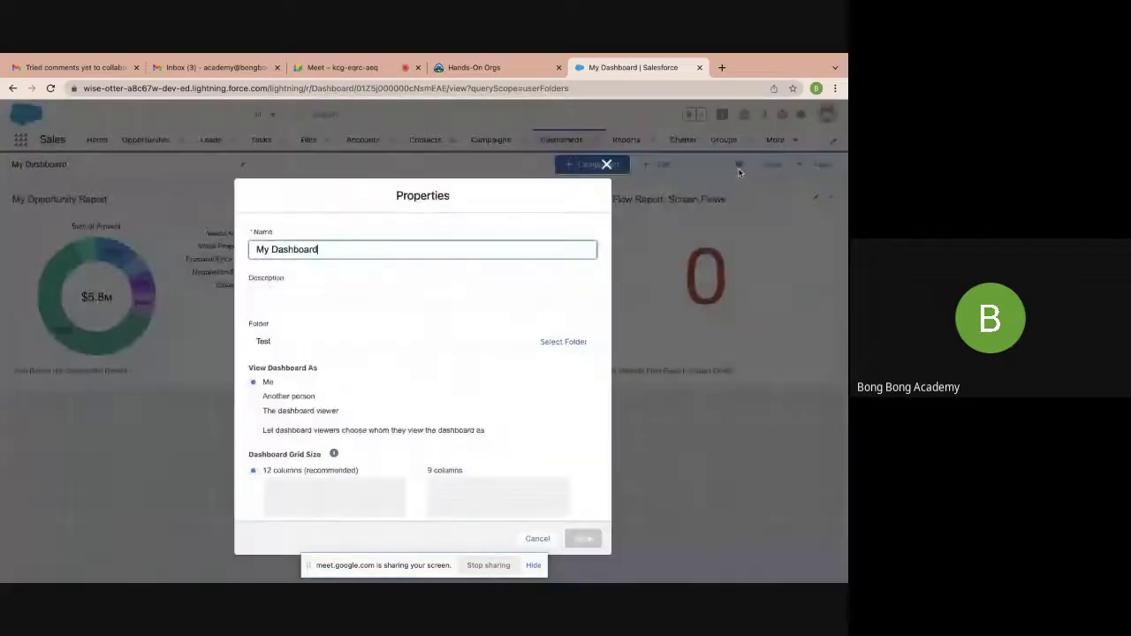
pyautogui.scroll(-3, 454, 330)
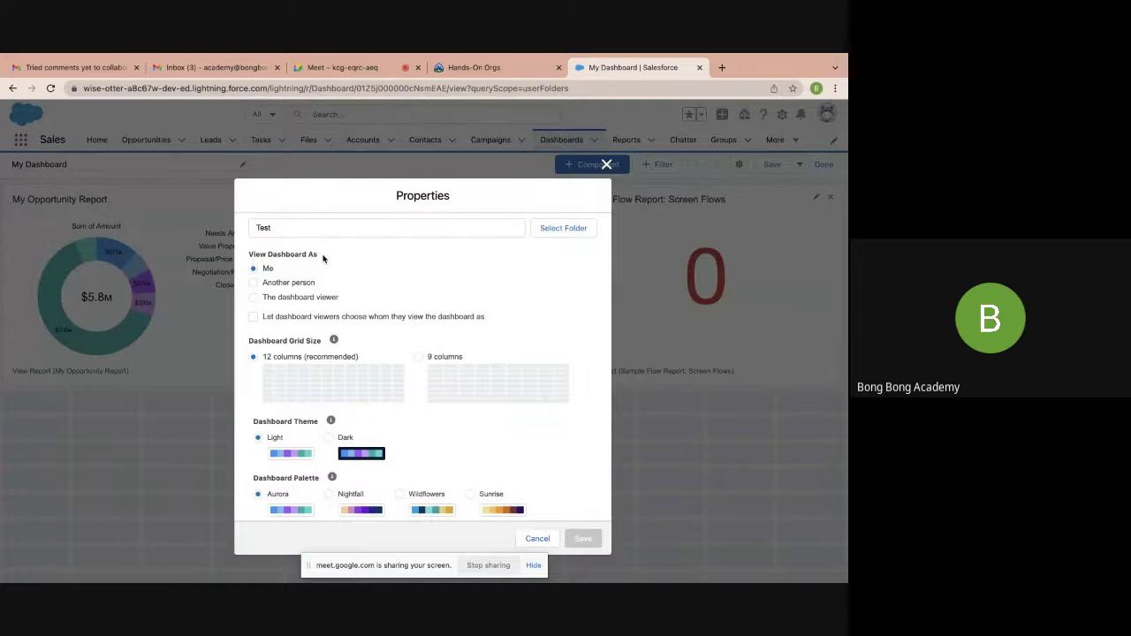
pyautogui.scroll(3, 323, 257)
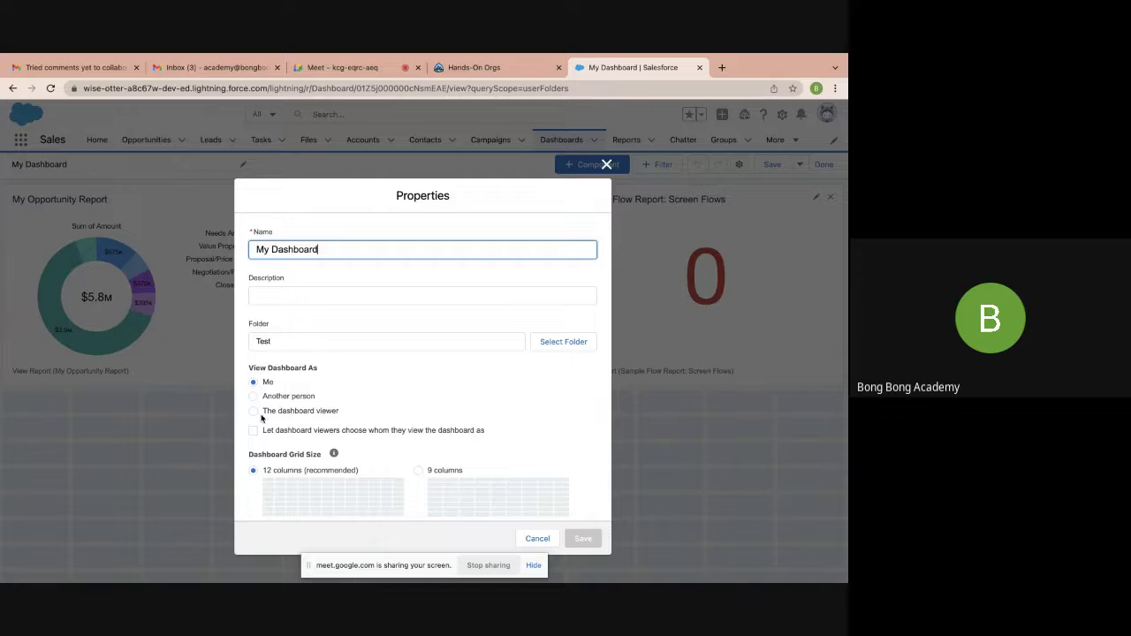
pyautogui.click(253, 396)
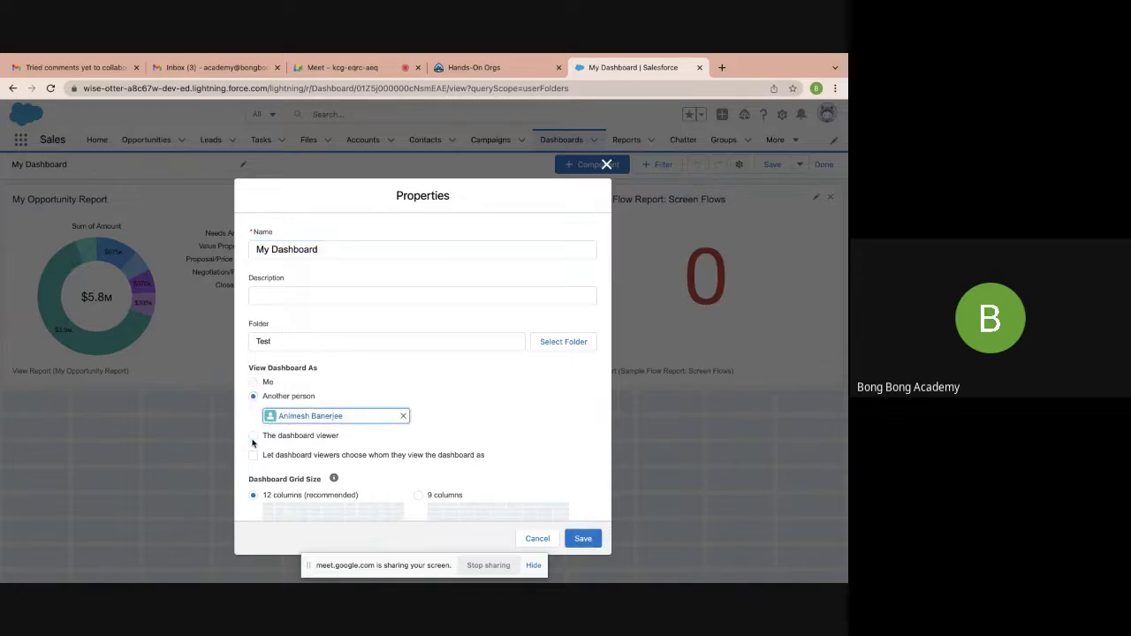
pyautogui.click(253, 436)
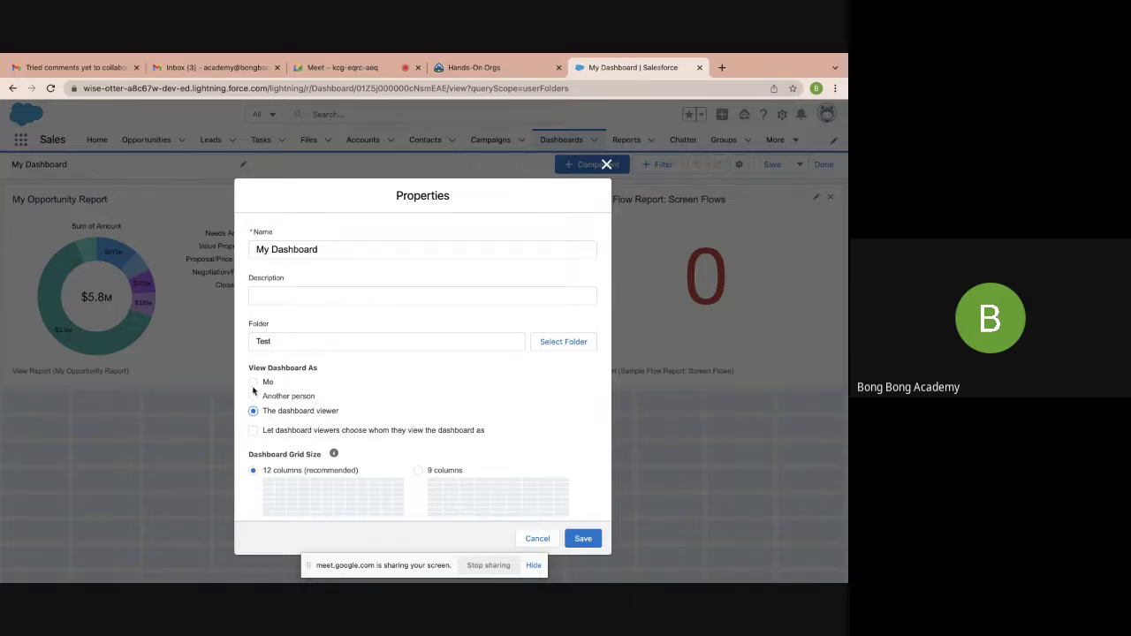
pyautogui.click(254, 383)
pyautogui.click(254, 396)
pyautogui.click(253, 383)
pyautogui.click(253, 419)
pyautogui.click(254, 383)
# Save the dashboard properties, exit the editor, and save My Dashboard
pyautogui.click(585, 540)
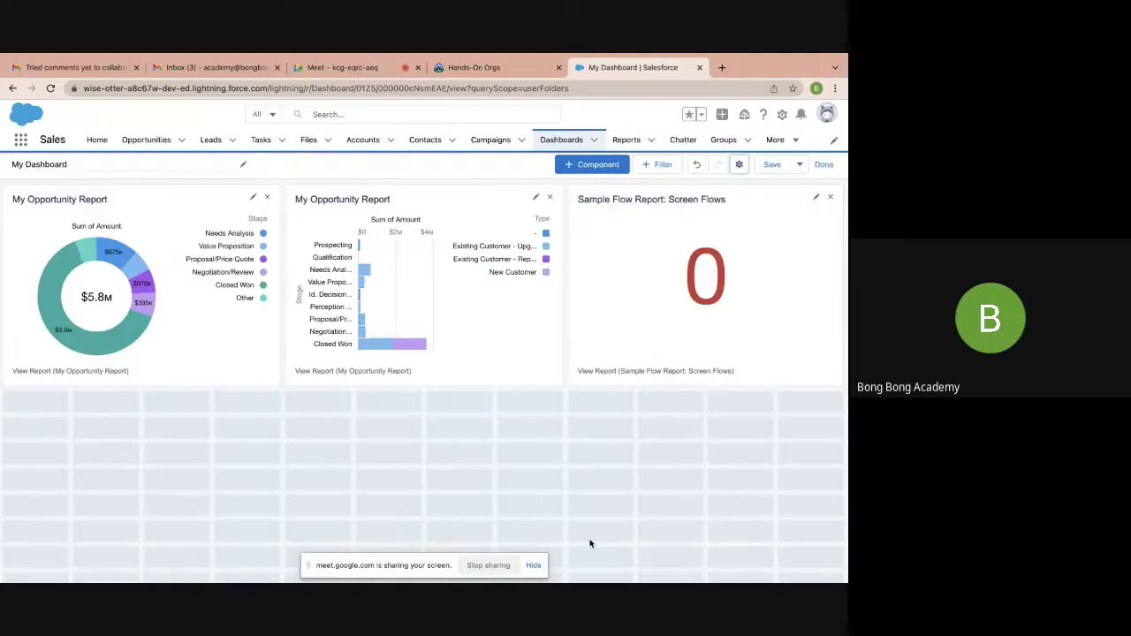
pyautogui.click(823, 165)
pyautogui.click(583, 409)
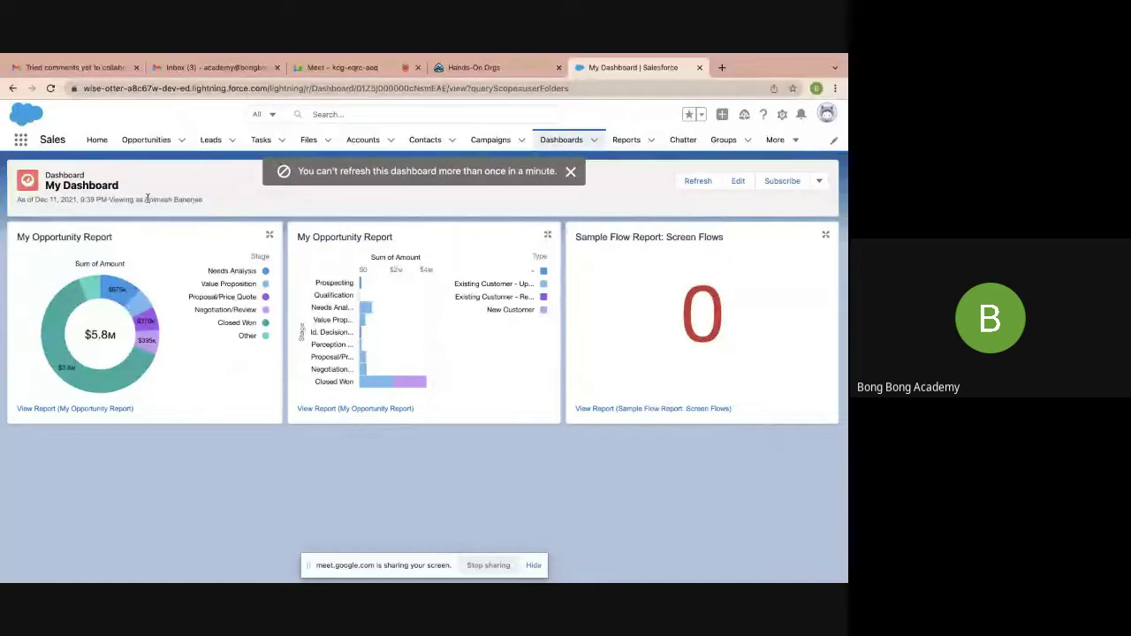
pyautogui.moveTo(143, 200); pyautogui.dragTo(228, 202)
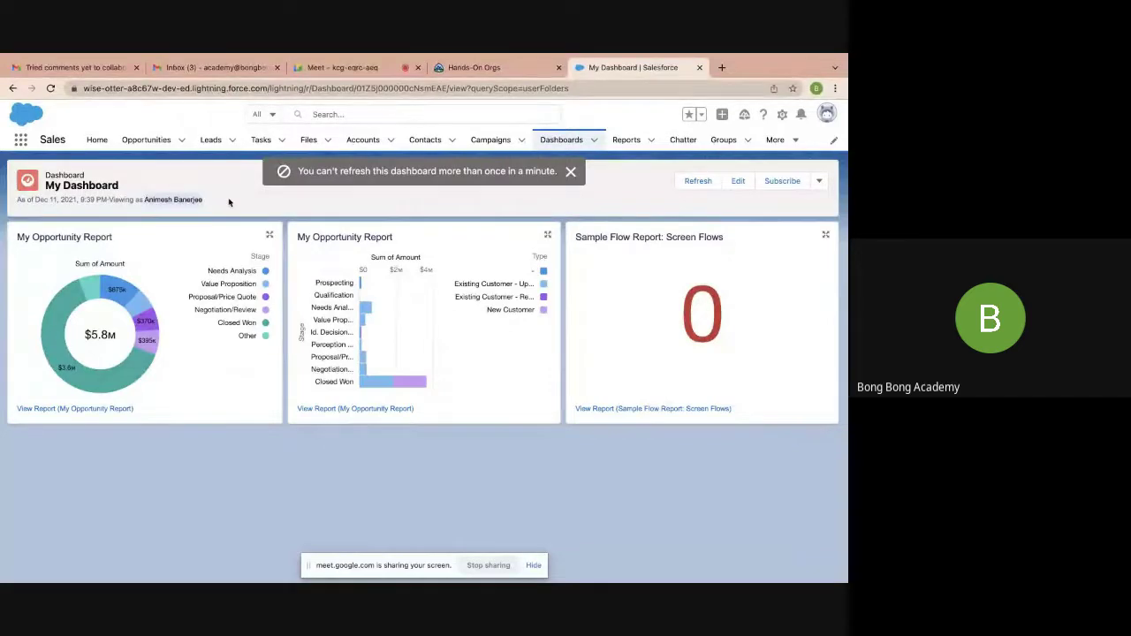
pyautogui.click(228, 202)
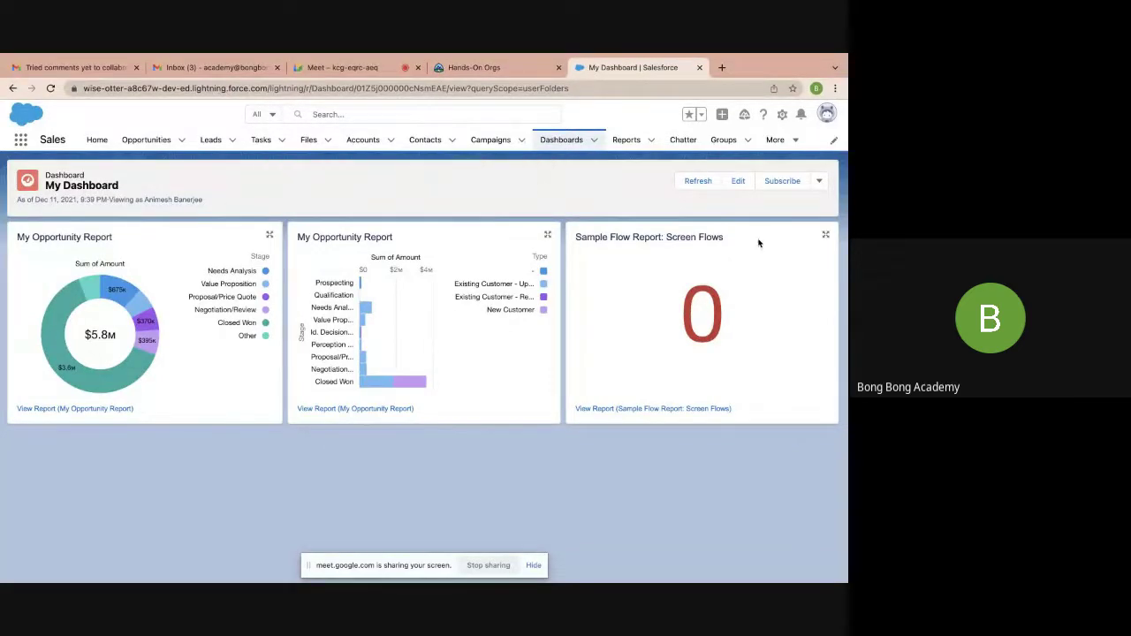
pyautogui.click(779, 182)
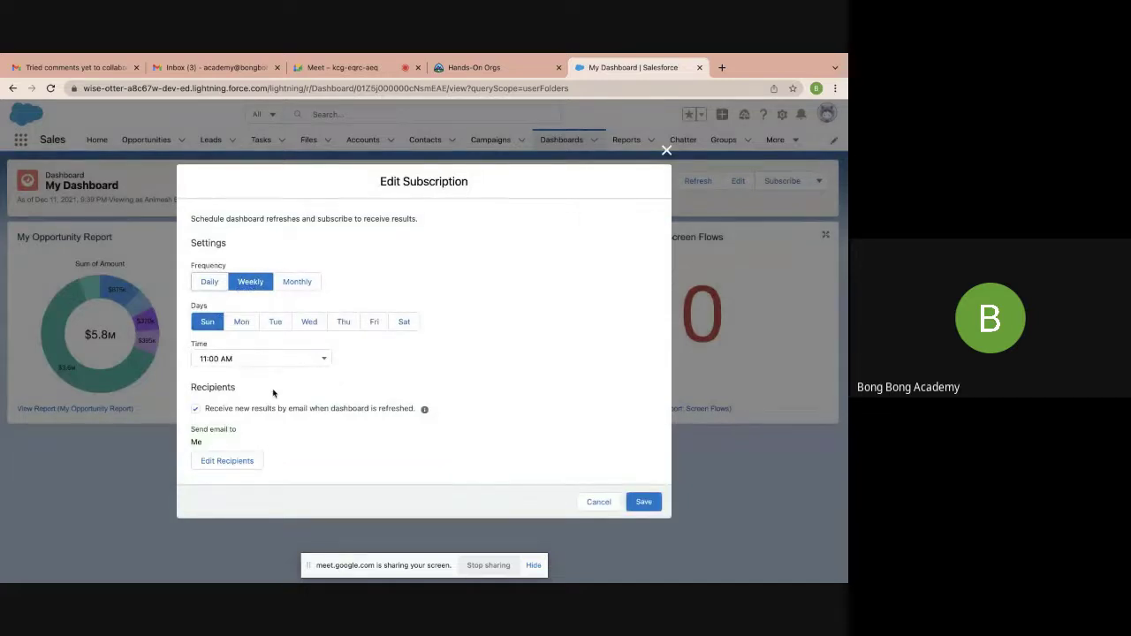
pyautogui.click(665, 152)
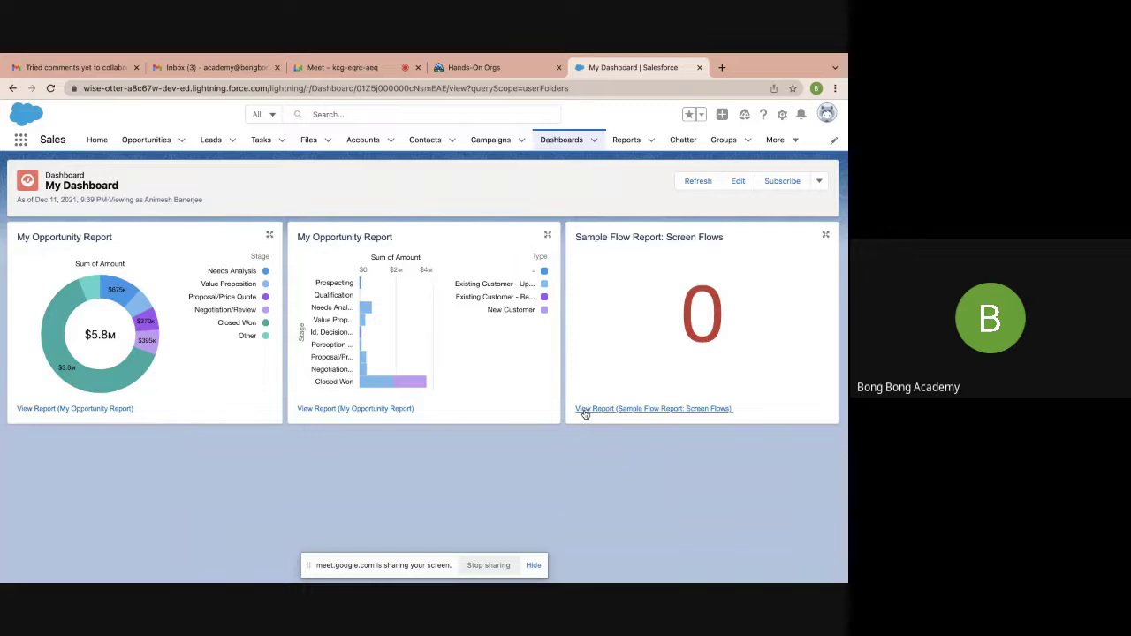
# Set My Dashboard to run as the dashboard viewer, letting viewers choose whom they view as, and save it
pyautogui.click(739, 181)
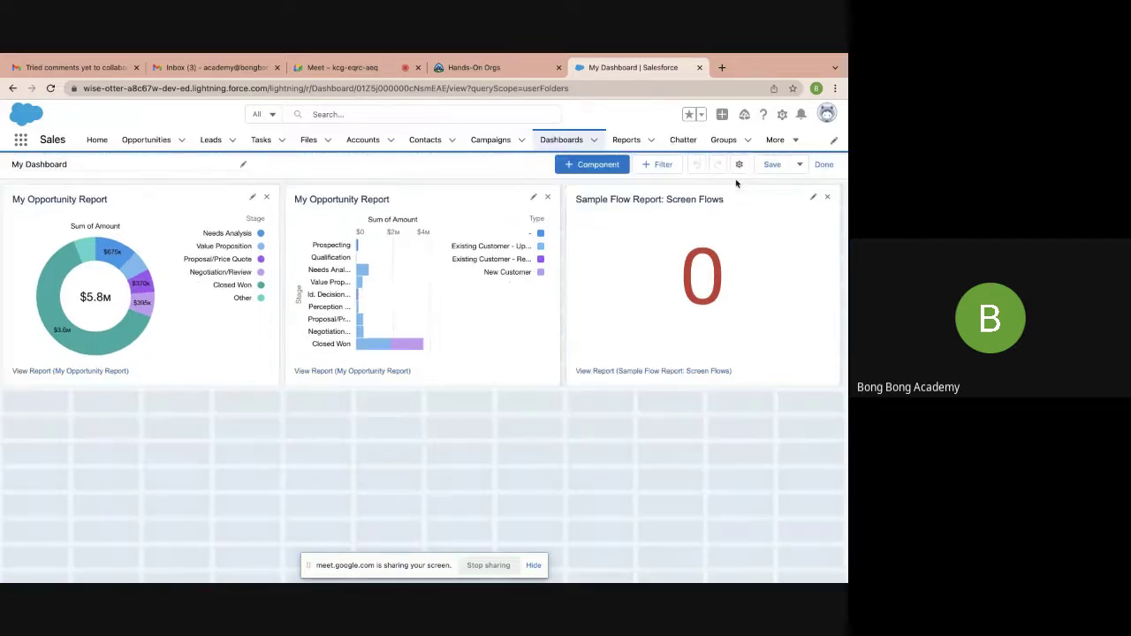
pyautogui.click(739, 165)
pyautogui.scroll(-2, 257, 372)
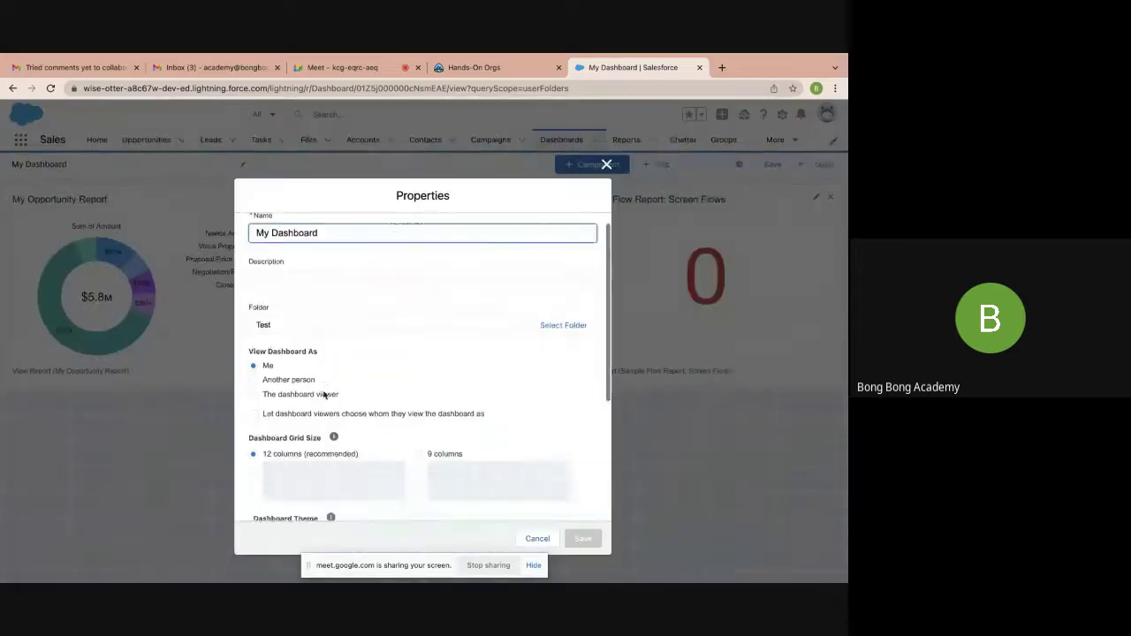
pyautogui.click(253, 357)
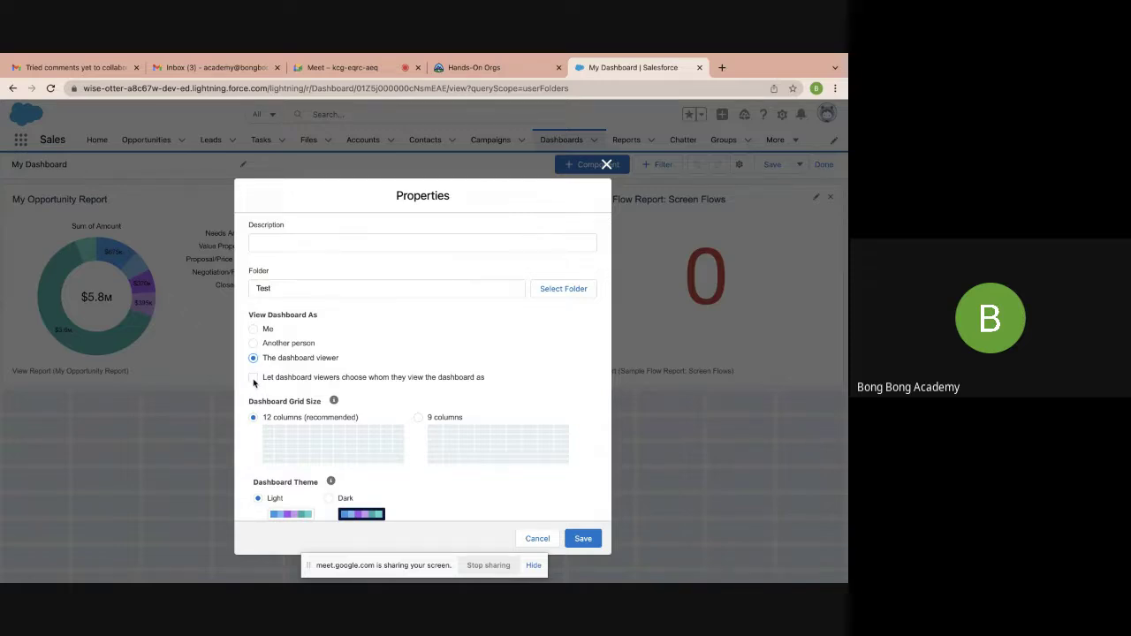
pyautogui.click(253, 378)
pyautogui.click(579, 540)
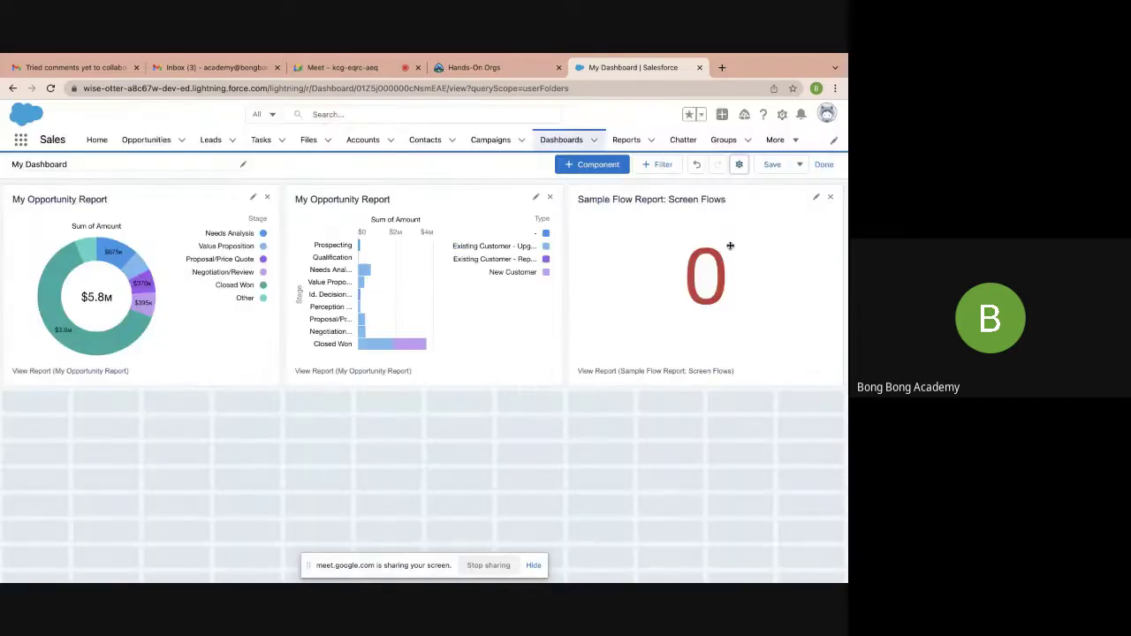
pyautogui.click(825, 168)
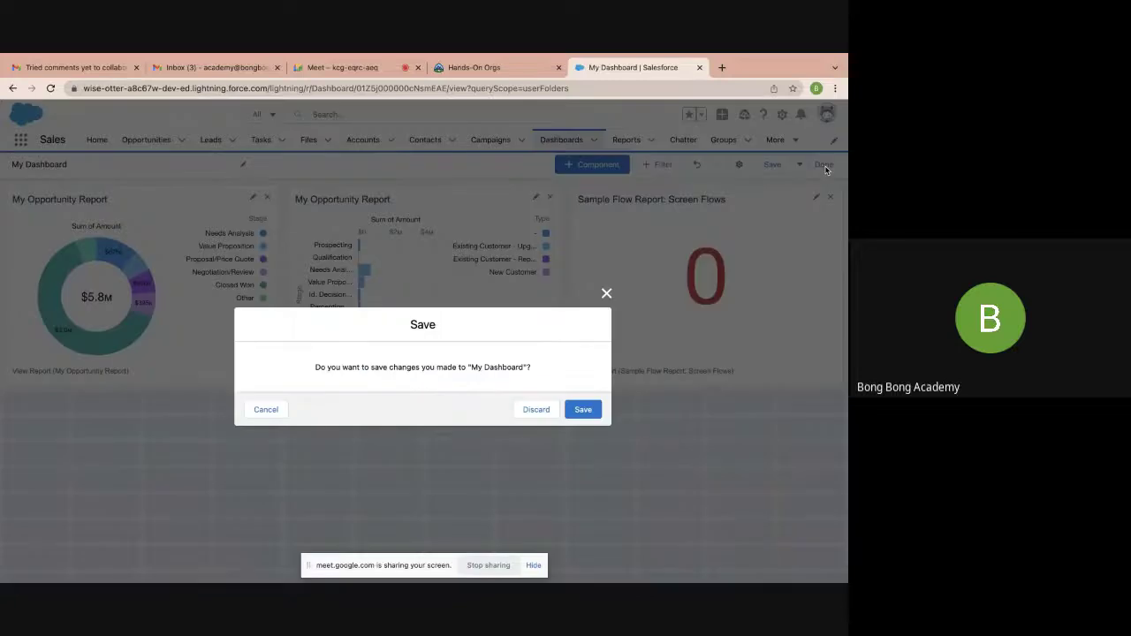
pyautogui.click(579, 409)
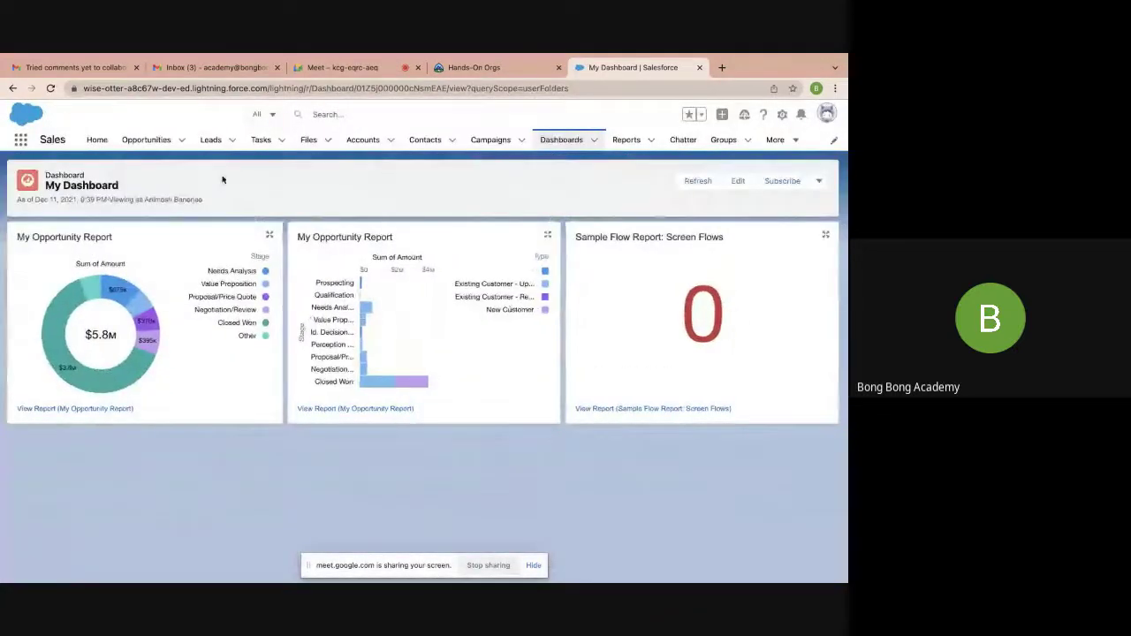
# Reload the page and switch the dashboard's Viewing as user to Integration User
pyautogui.click(51, 88)
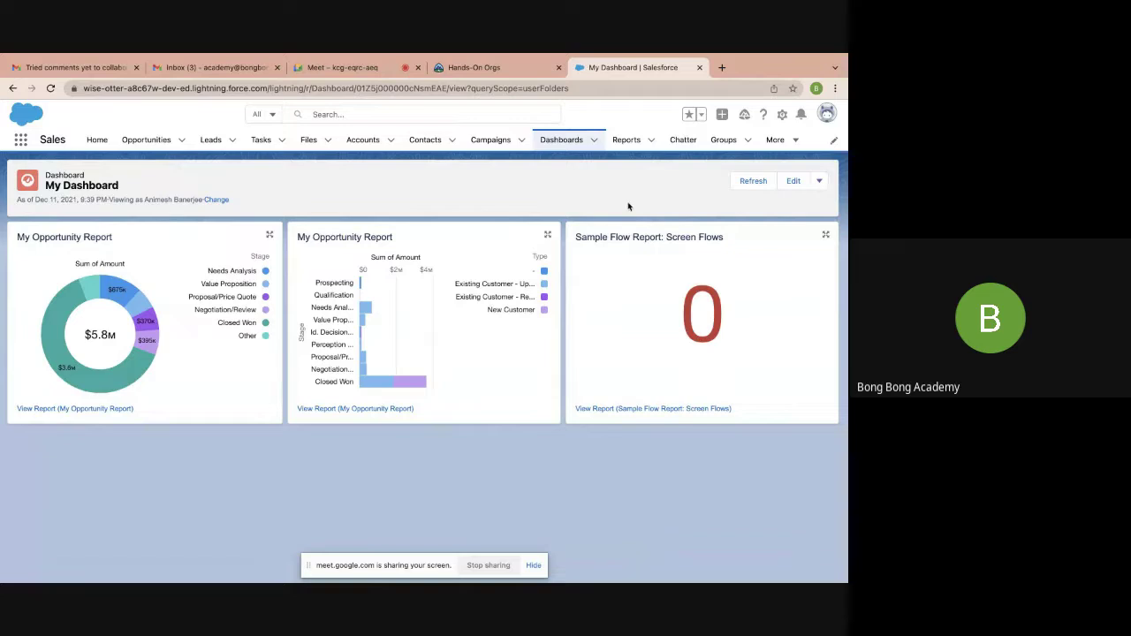
pyautogui.click(218, 200)
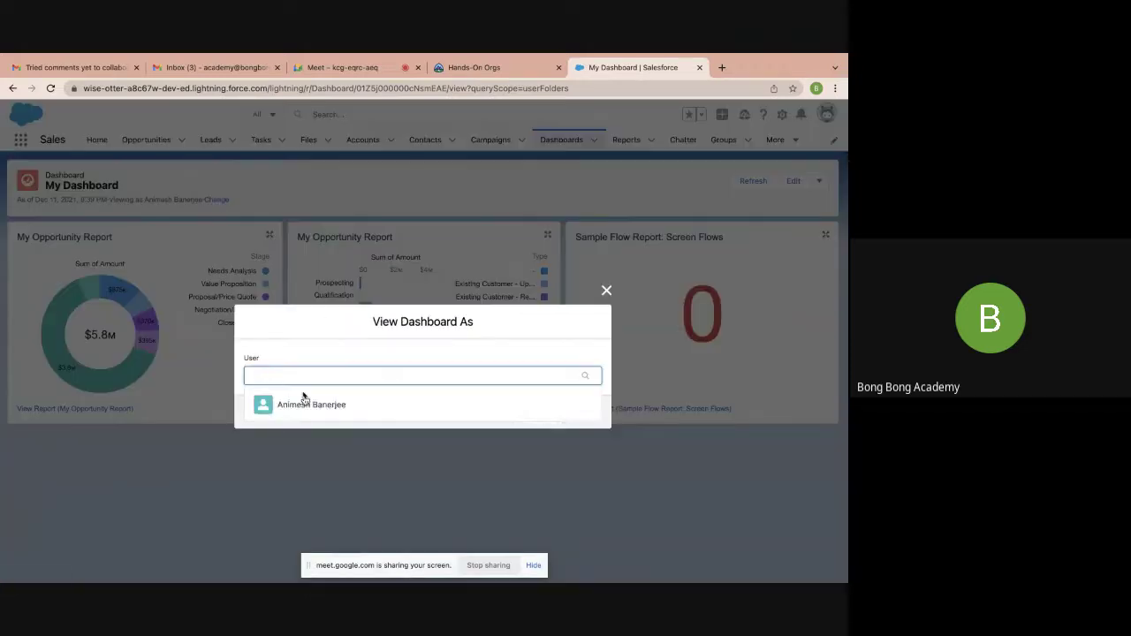
pyautogui.write('inte')
pyautogui.click(316, 405)
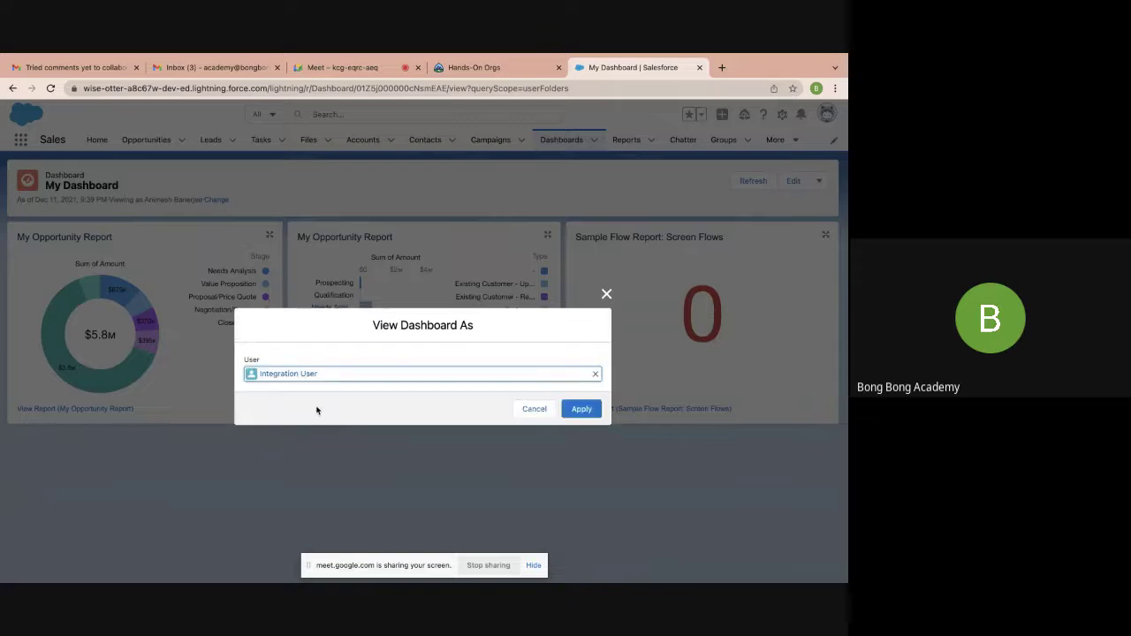
pyautogui.click(580, 410)
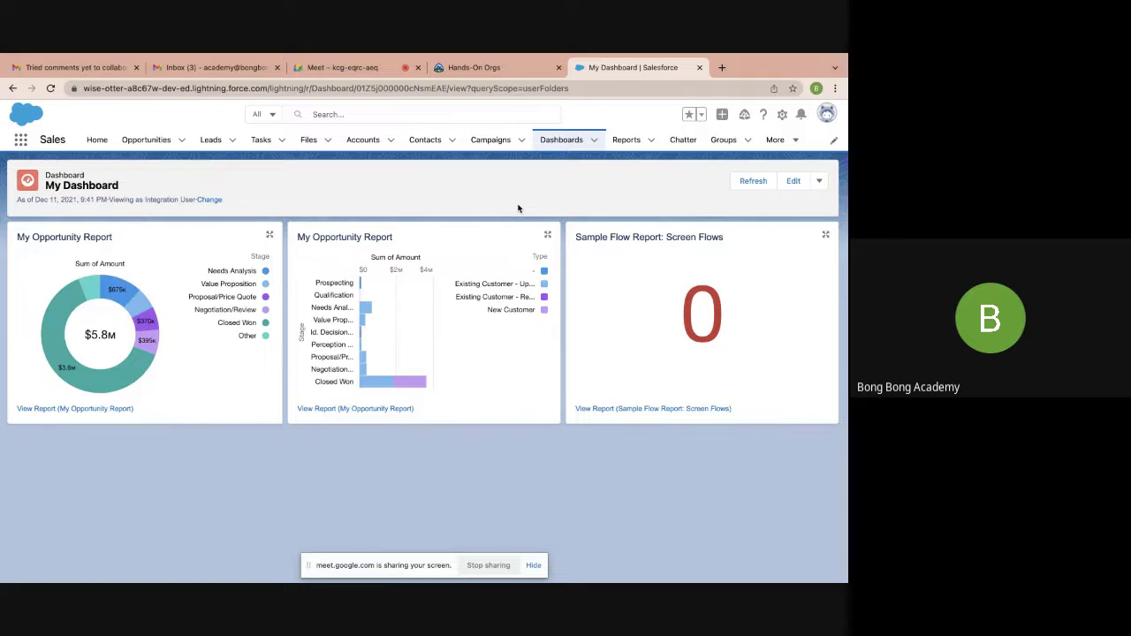
# Open the Home page's Home Page Default layout in Lightning App Builder via Edit Page
pyautogui.click(95, 139)
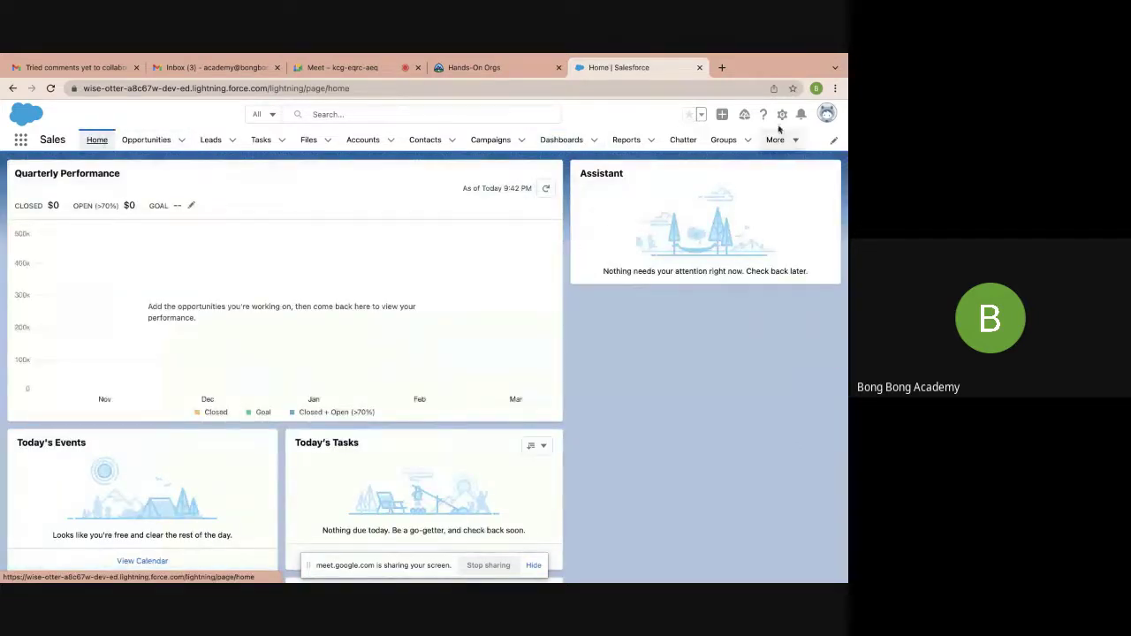
pyautogui.click(782, 114)
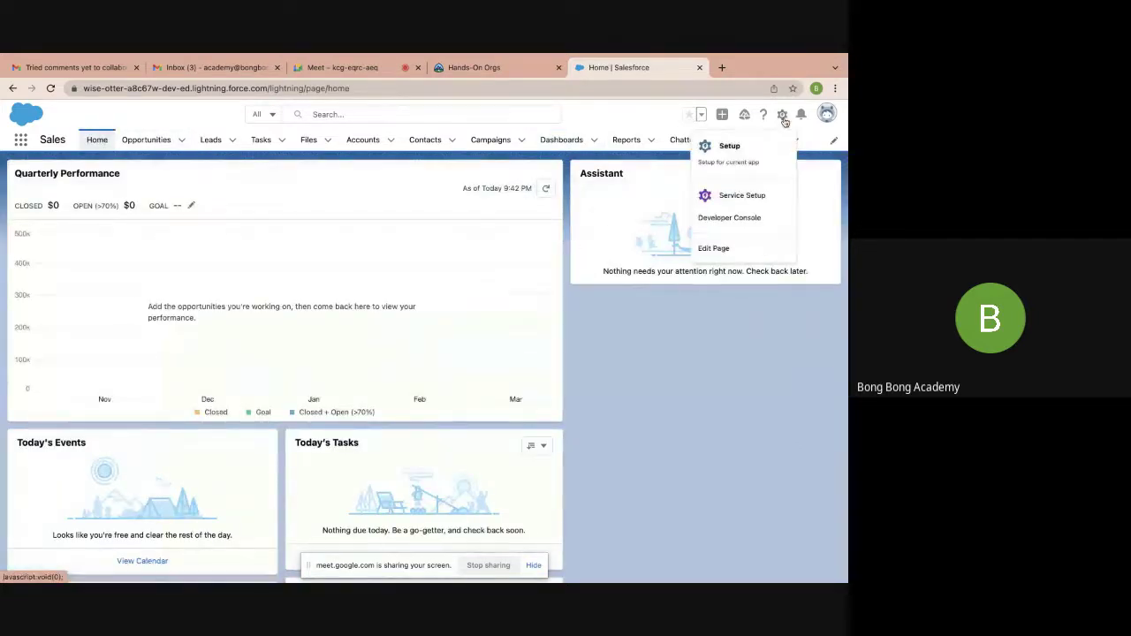
pyautogui.click(714, 249)
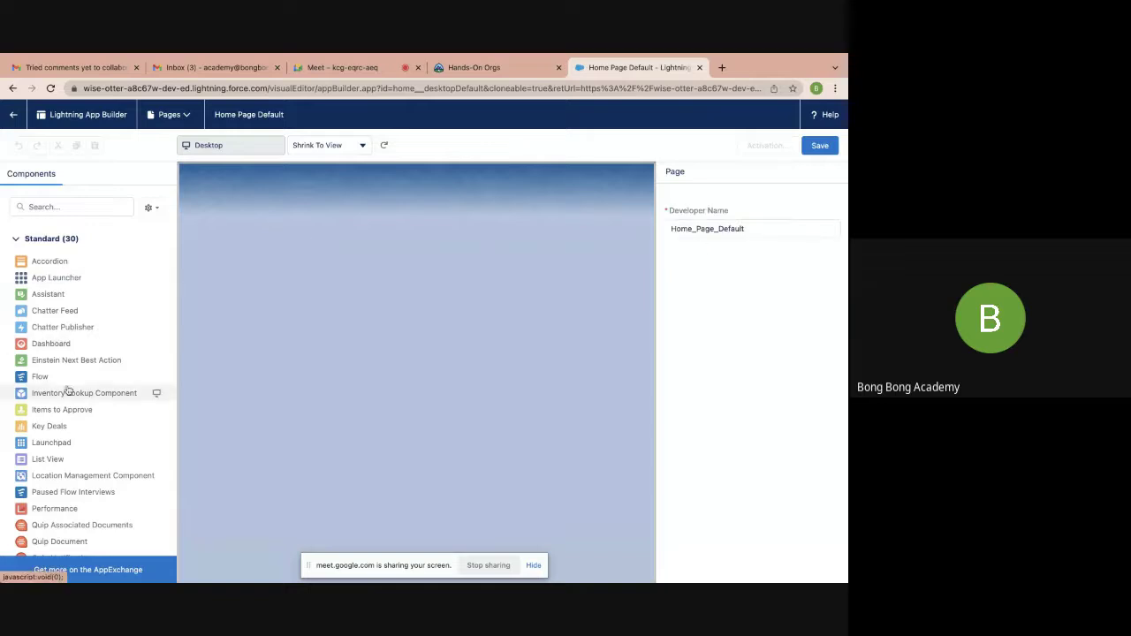
pyautogui.scroll(-5, 68, 391)
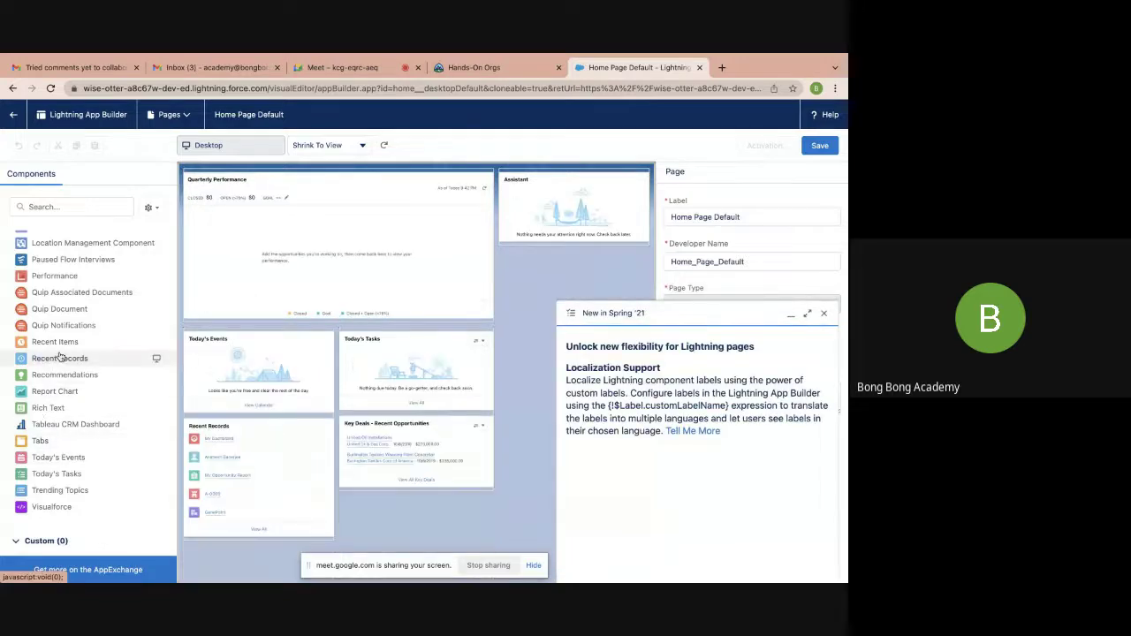
pyautogui.scroll(3, 60, 356)
# Try adding the Dashboard component, dismissing insertion-point warnings and closing the New in Spring '21 panel
pyautogui.click(51, 279)
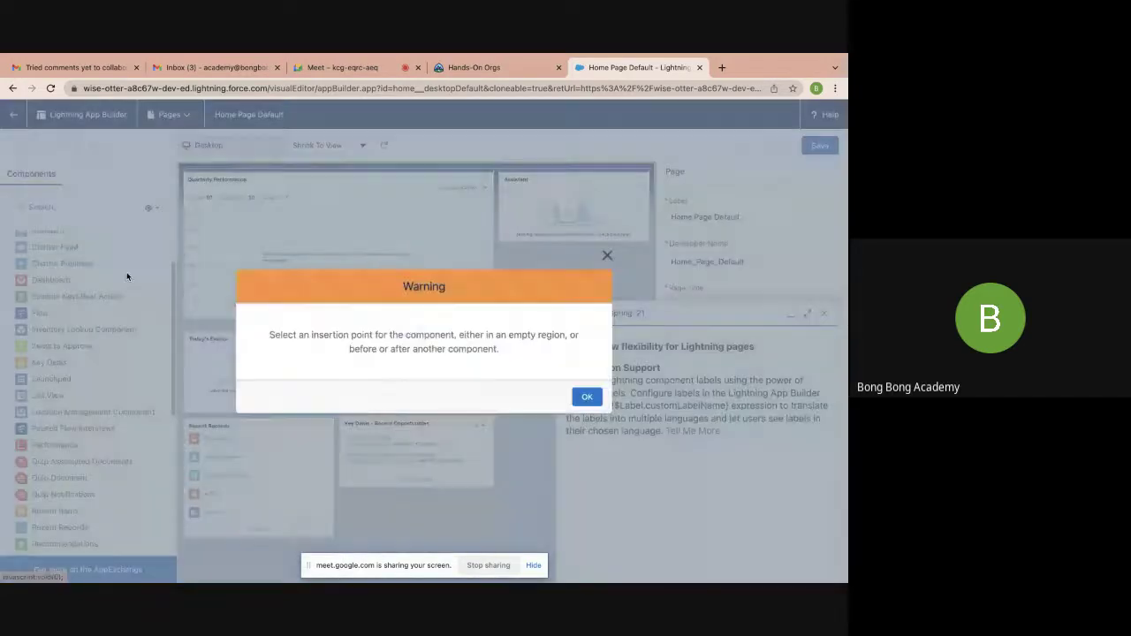
pyautogui.click(587, 397)
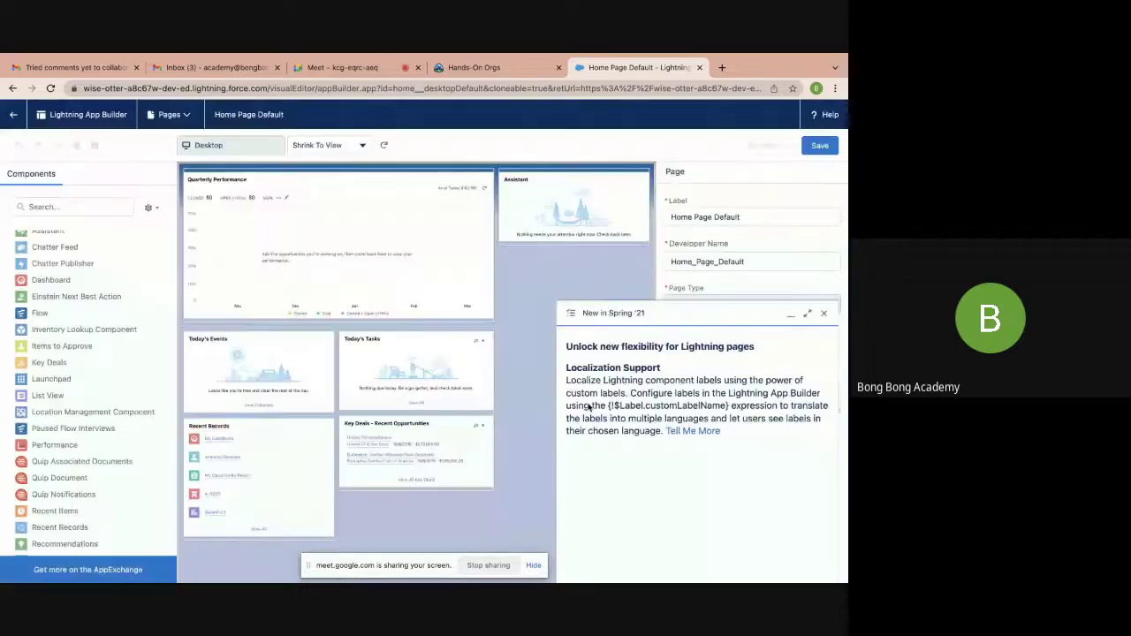
pyautogui.click(824, 313)
pyautogui.click(47, 279)
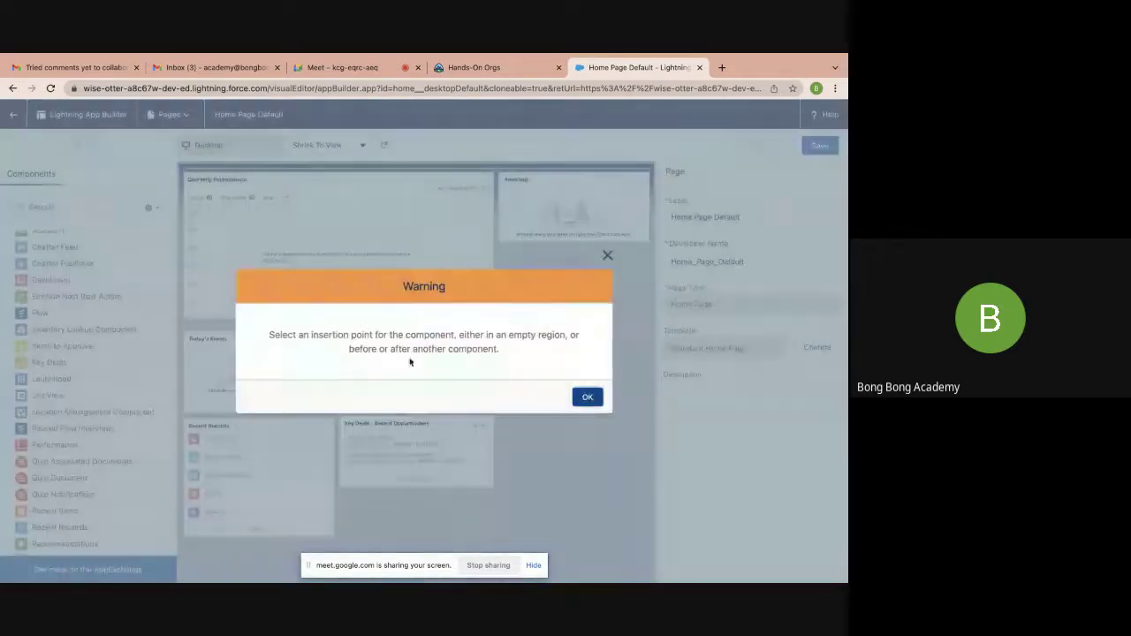
pyautogui.click(587, 397)
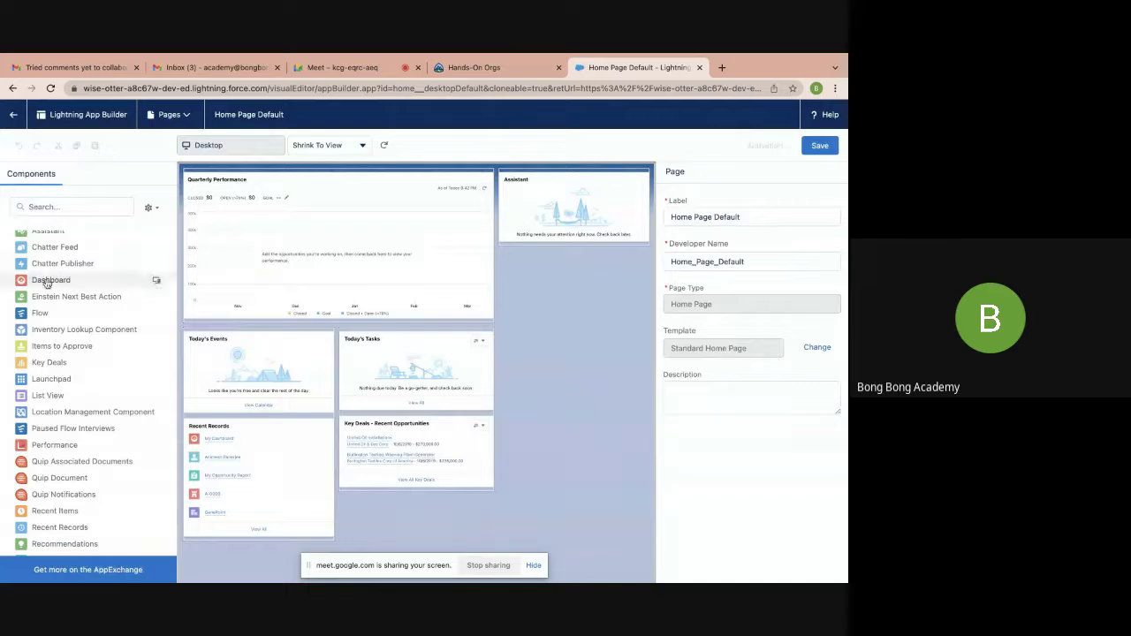
# Place the Dashboard component showing My Dashboard (Test) above Quarterly Performance, save, and return Home
pyautogui.moveTo(50, 279); pyautogui.dragTo(278, 180)
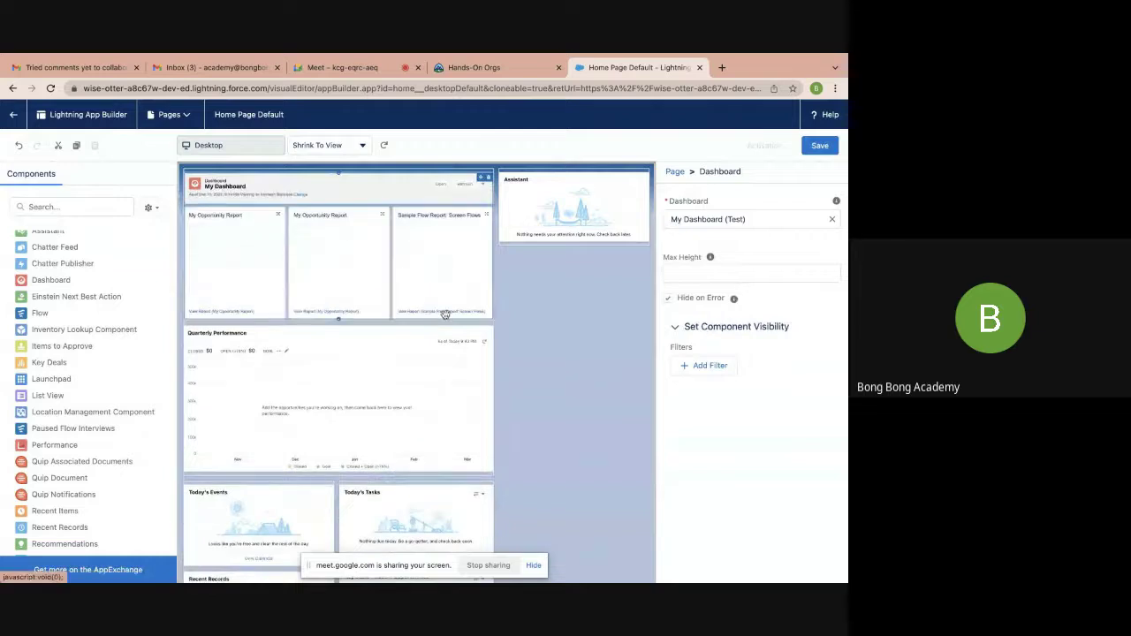
pyautogui.click(787, 221)
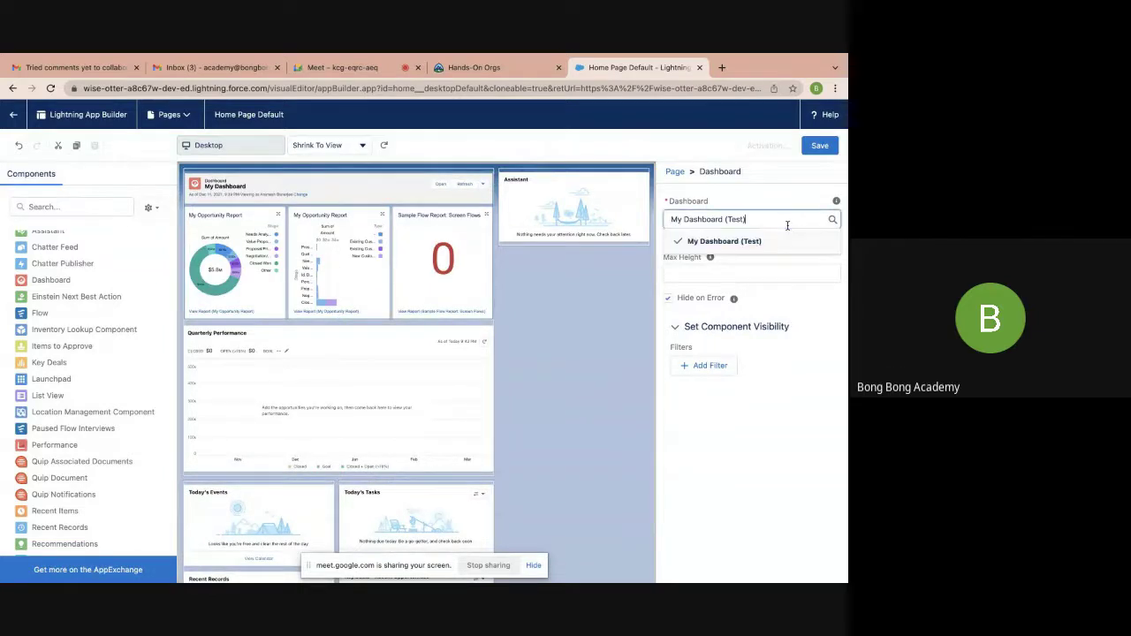
pyautogui.click(822, 147)
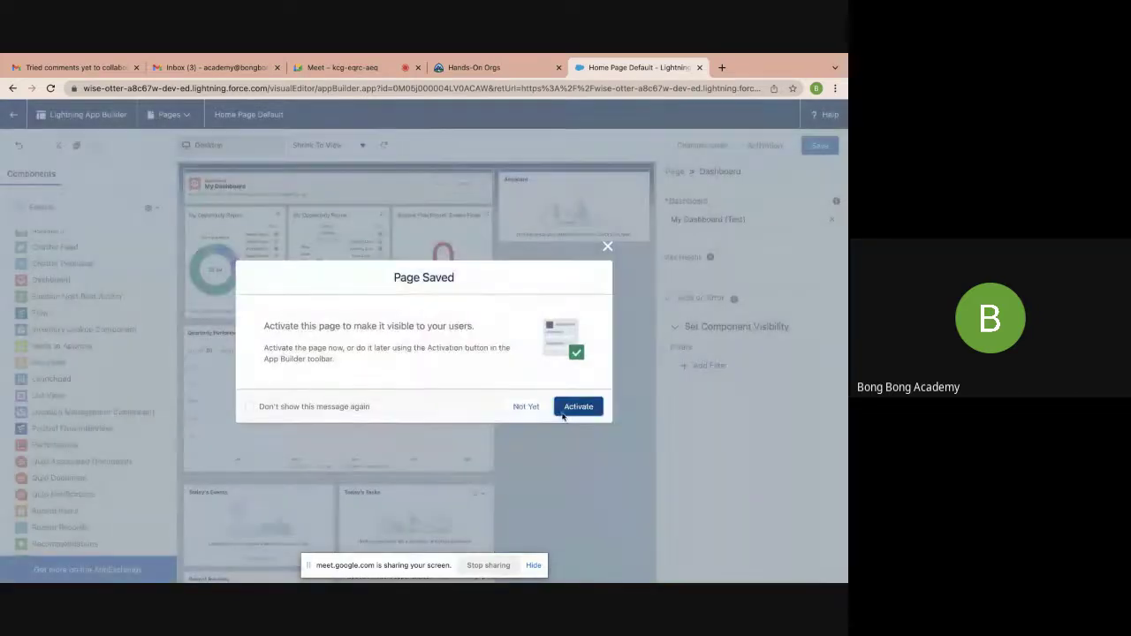
pyautogui.click(588, 414)
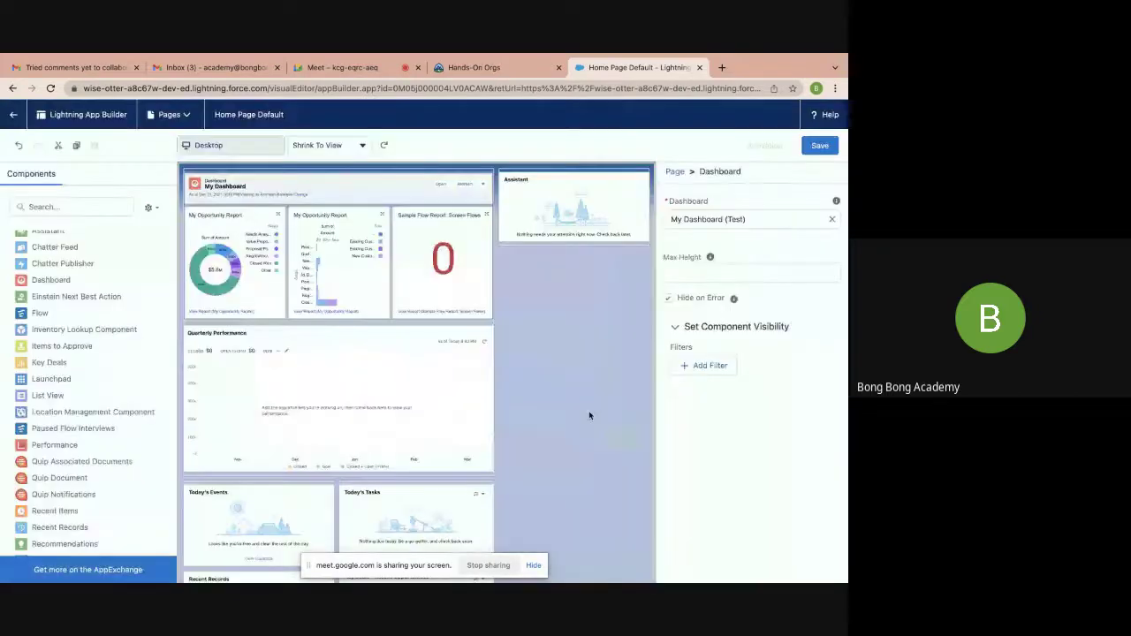
pyautogui.click(9, 115)
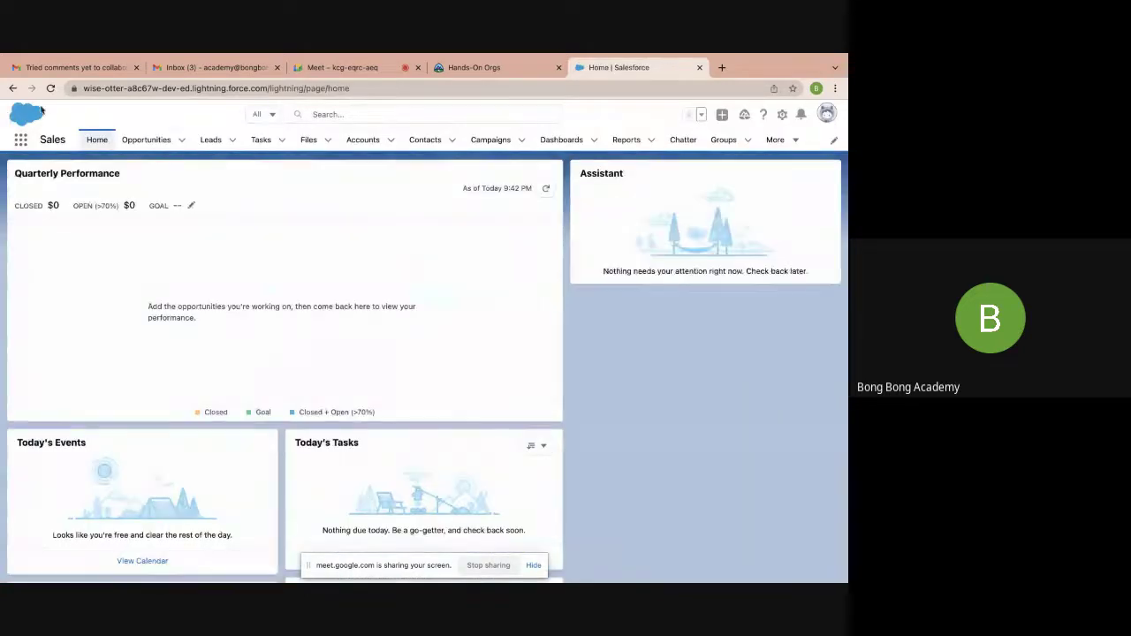
# Reload Home, reopen Edit Page, drag the Dashboard component to the page top, and save
pyautogui.click(50, 89)
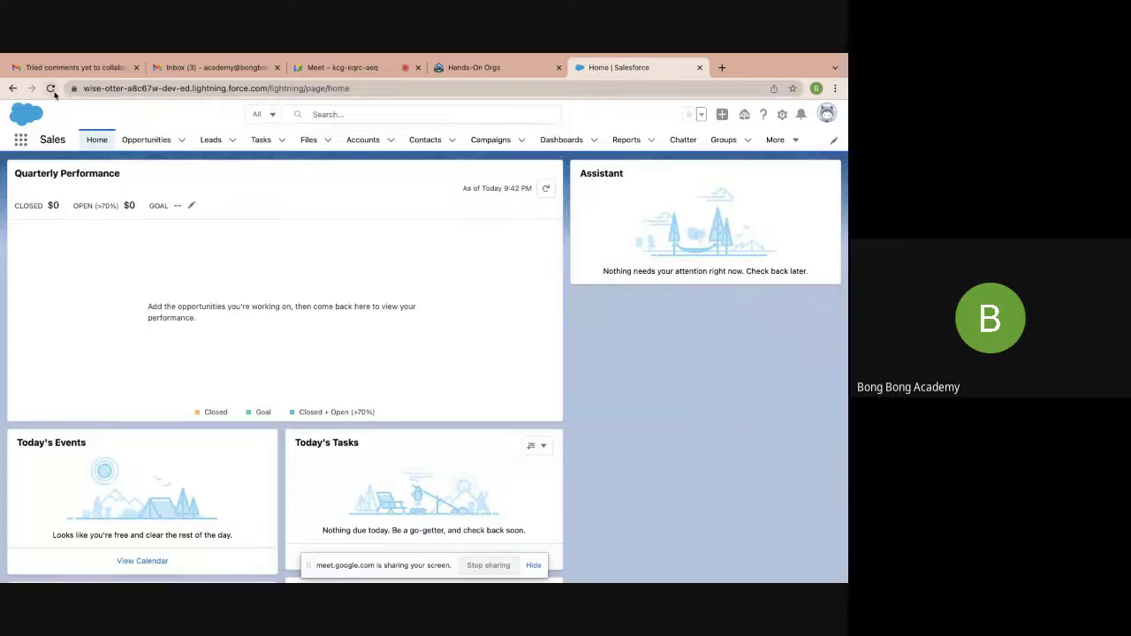
pyautogui.click(50, 88)
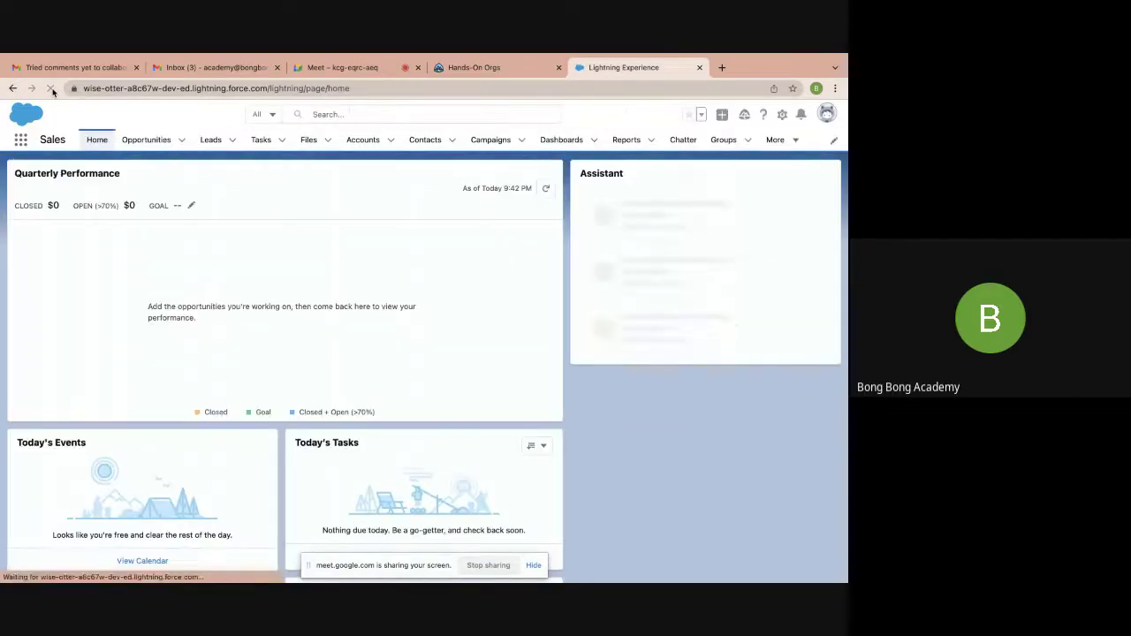
pyautogui.click(782, 119)
pyautogui.click(734, 249)
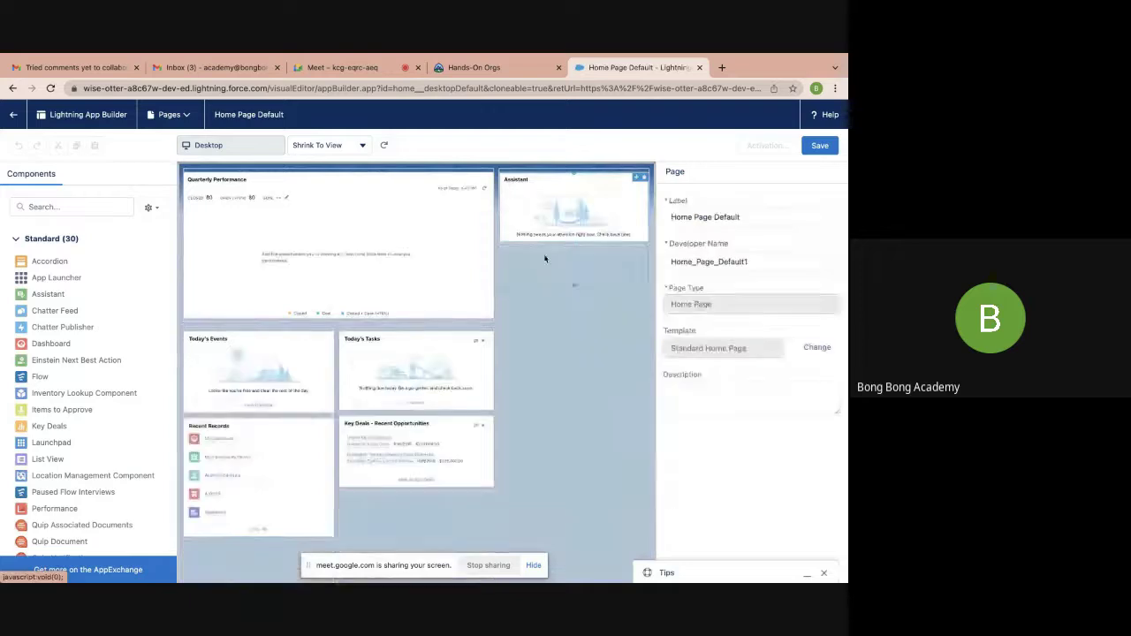
pyautogui.moveTo(51, 344); pyautogui.dragTo(260, 190)
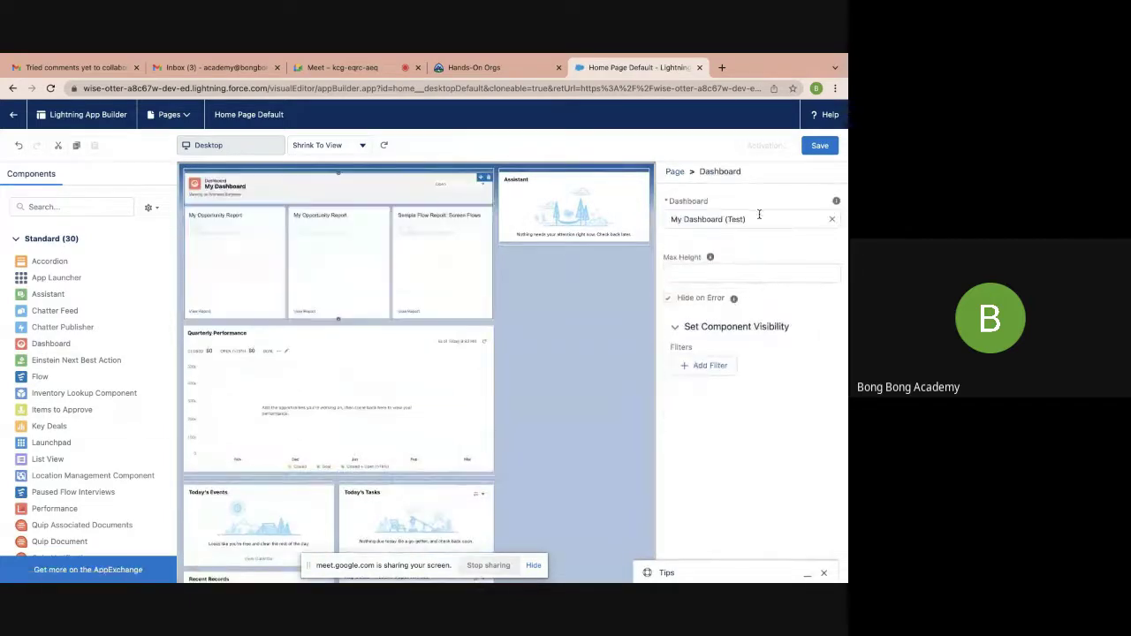
pyautogui.click(820, 146)
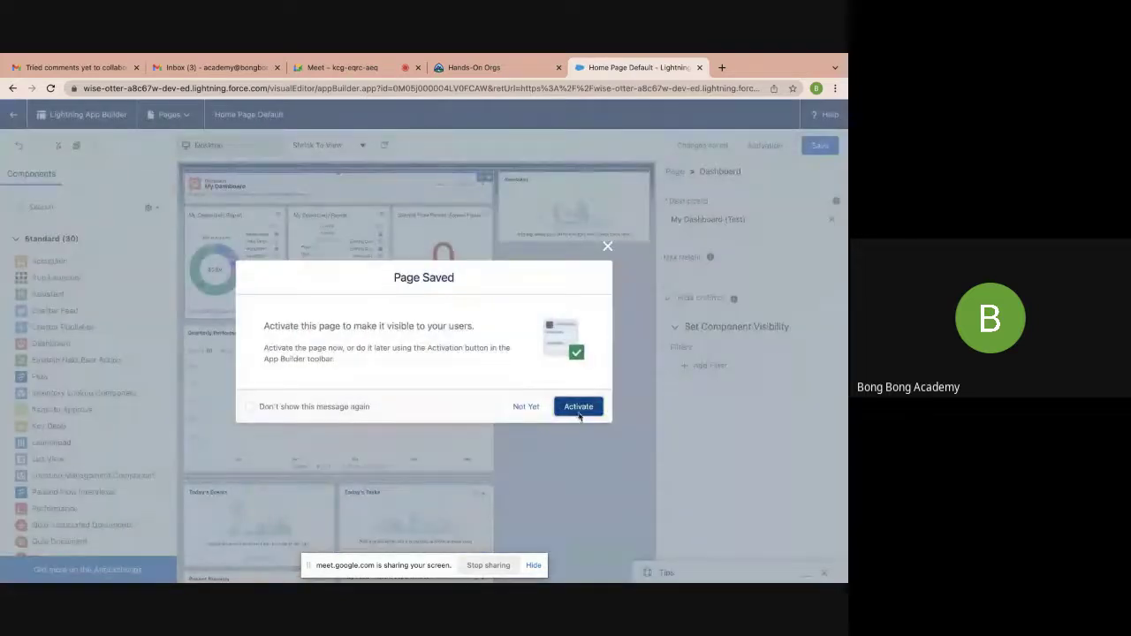
# Activate Home Page Default and assign it as the Org Default
pyautogui.click(578, 409)
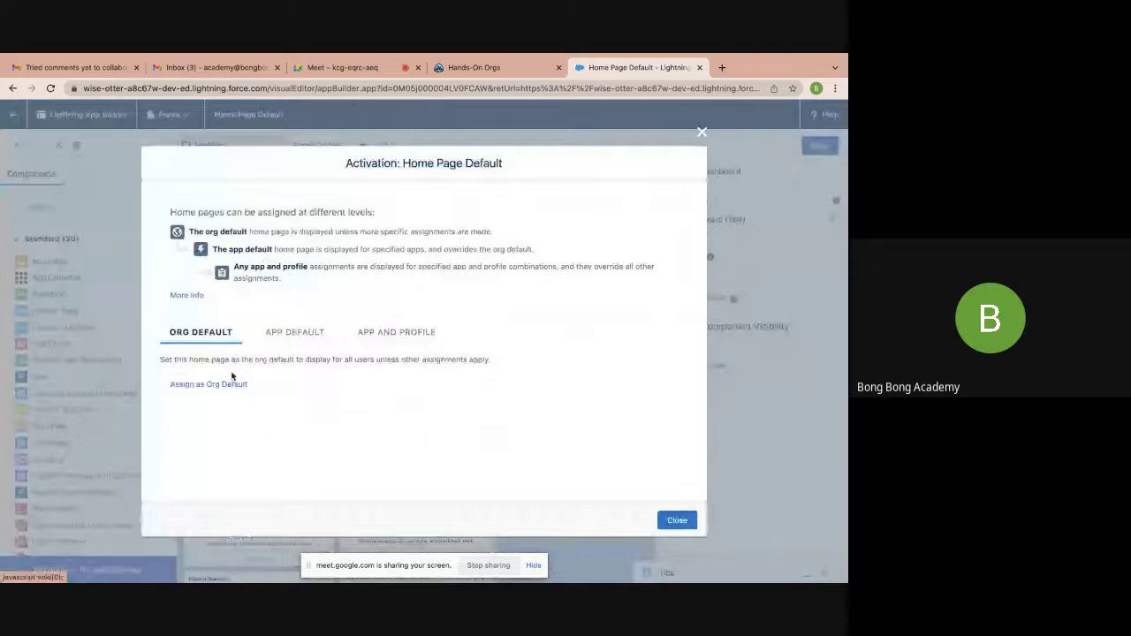
pyautogui.click(210, 385)
pyautogui.click(678, 485)
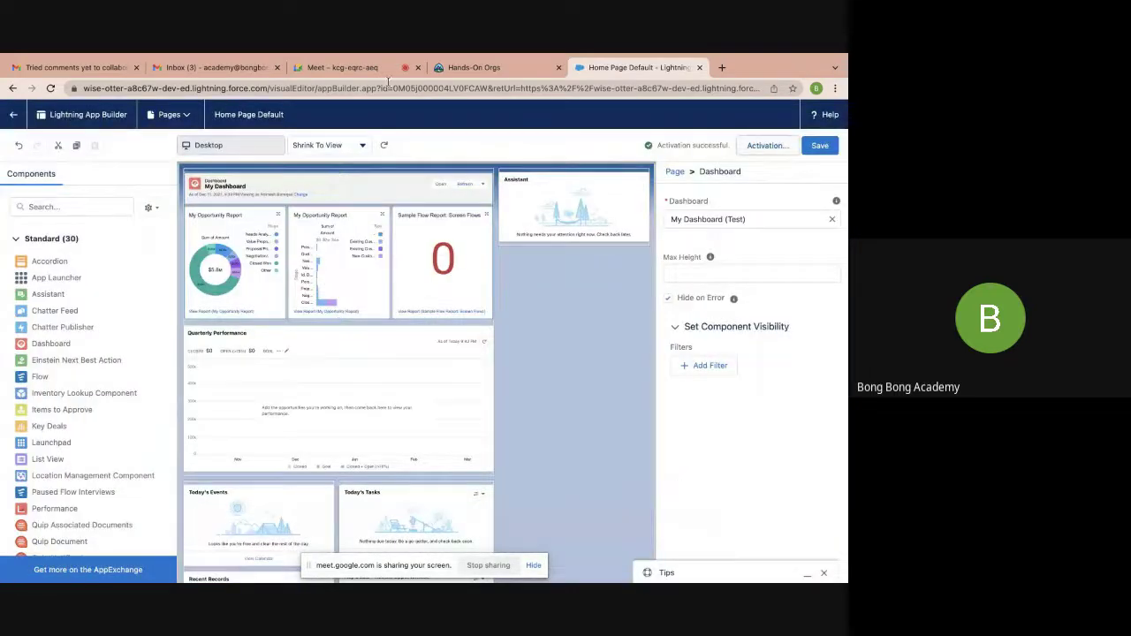
# Check My Dashboard's running-user name on the live Home page, then close the Home | Salesforce tab
pyautogui.click(11, 115)
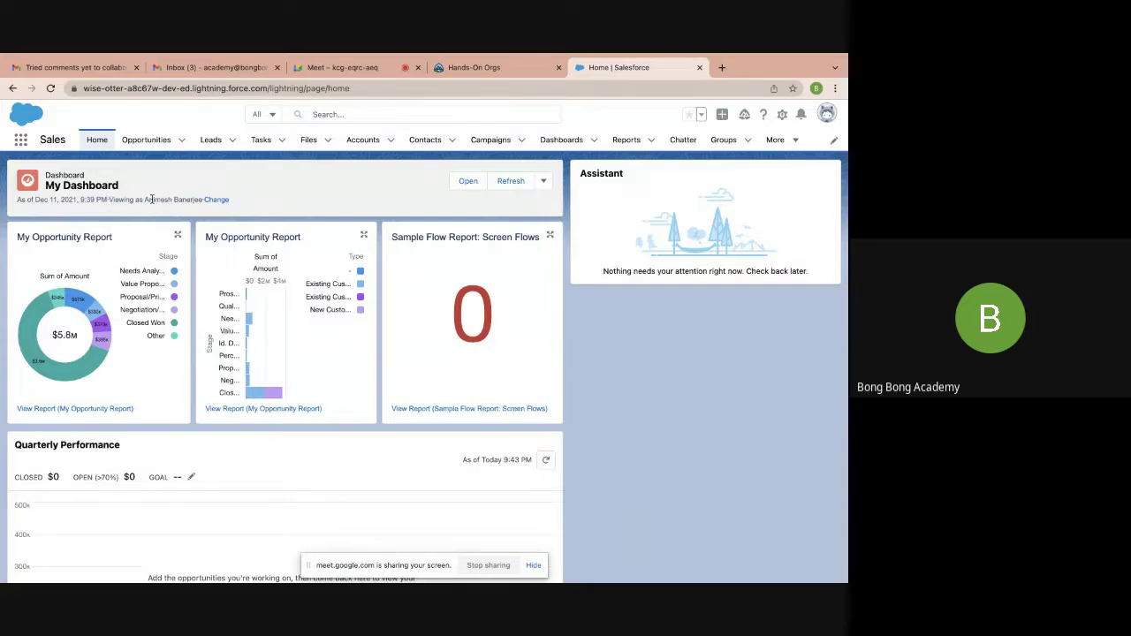
pyautogui.moveTo(145, 198); pyautogui.dragTo(204, 201)
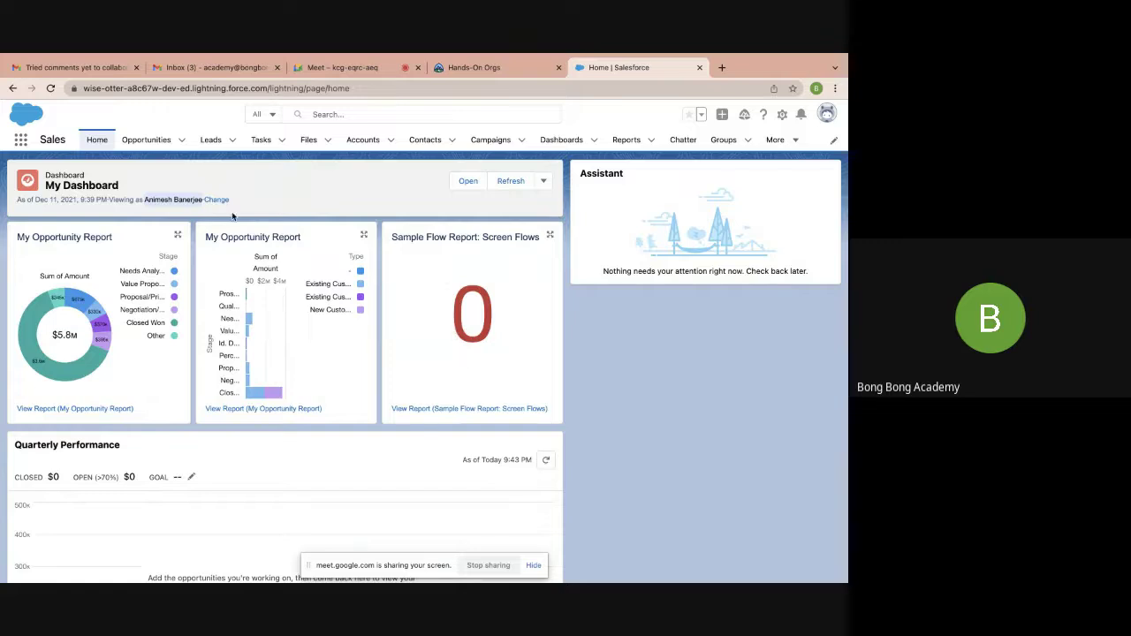
pyautogui.click(160, 202)
pyautogui.moveTo(145, 200); pyautogui.dragTo(203, 202)
pyautogui.click(282, 178)
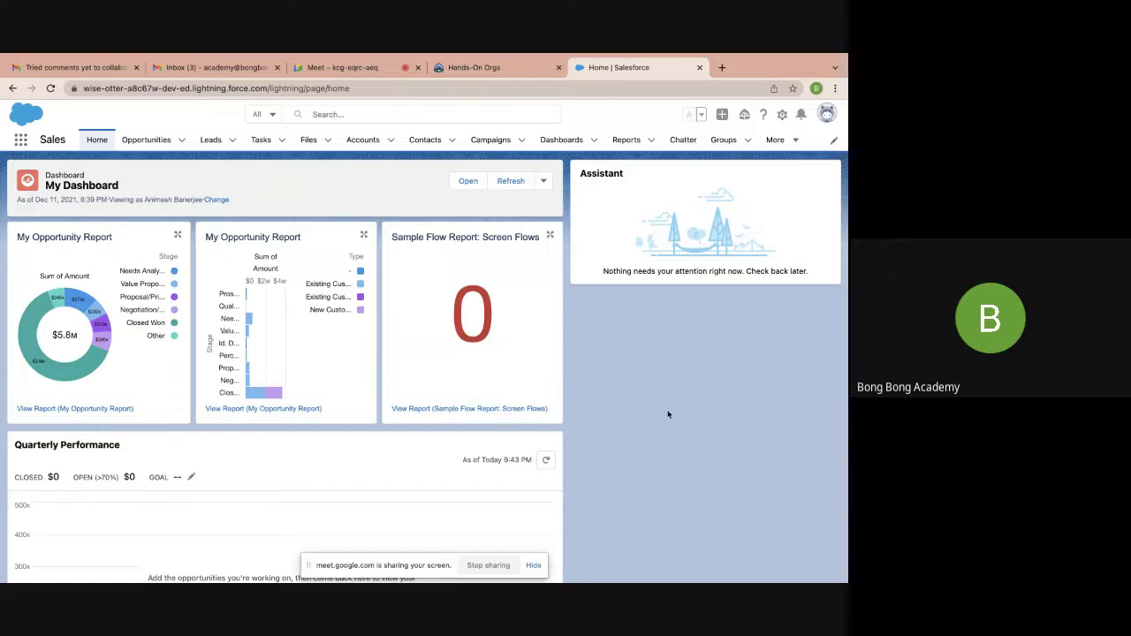
pyautogui.moveTo(561, 56)
pyautogui.click(700, 98)
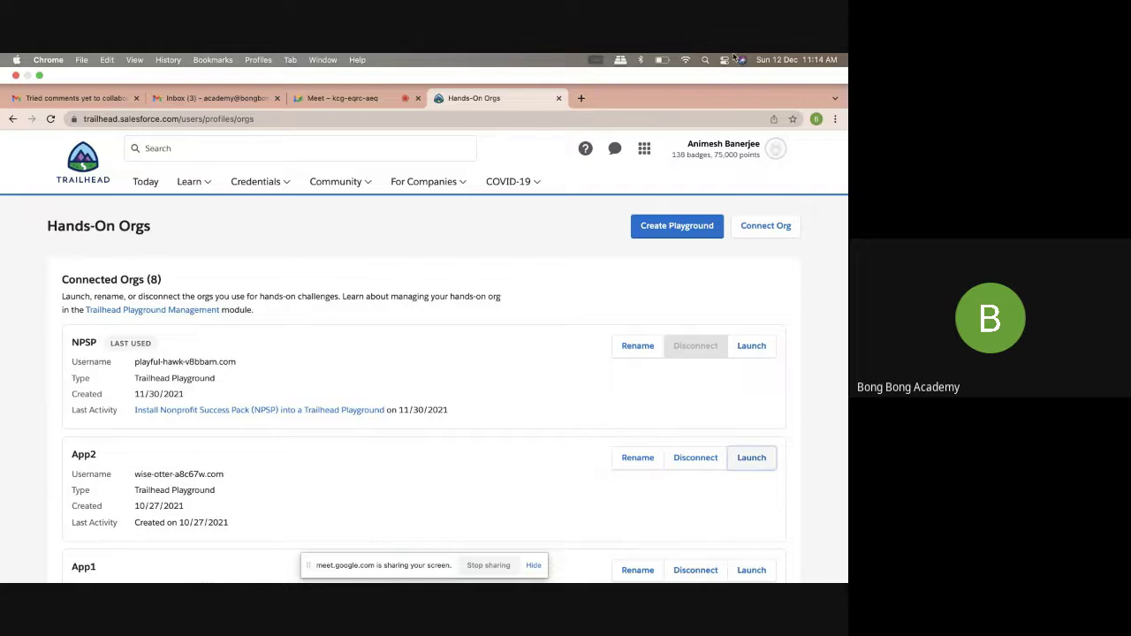
# Switch between the Hands-On Orgs and Google Meet tabs, then stop presenting the screen
pyautogui.click(506, 114)
pyautogui.click(363, 98)
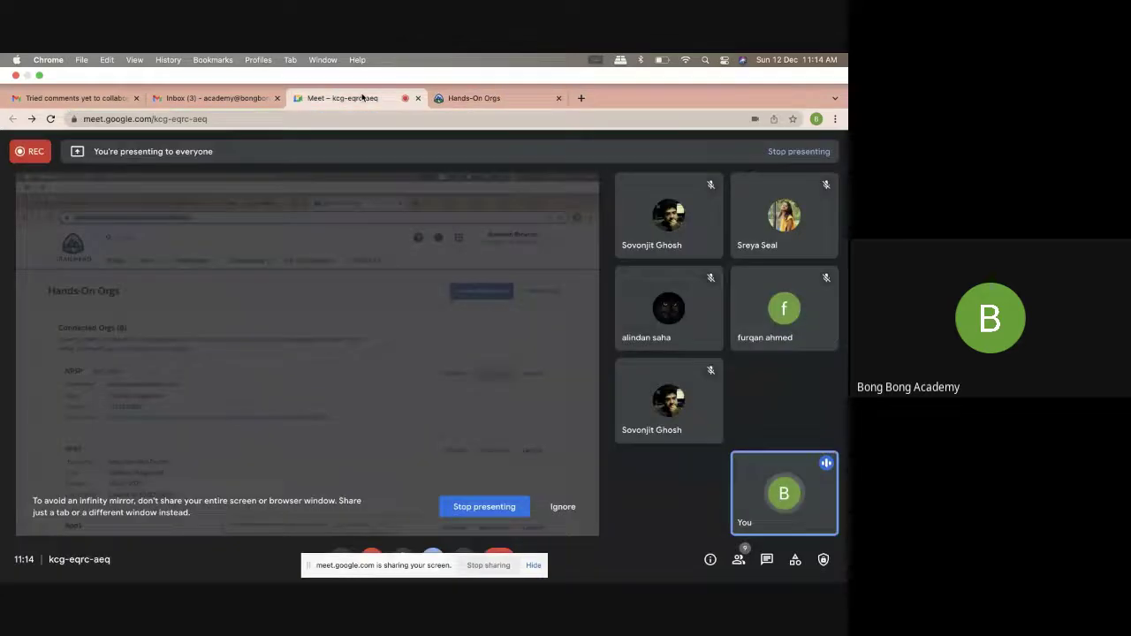
pyautogui.click(491, 101)
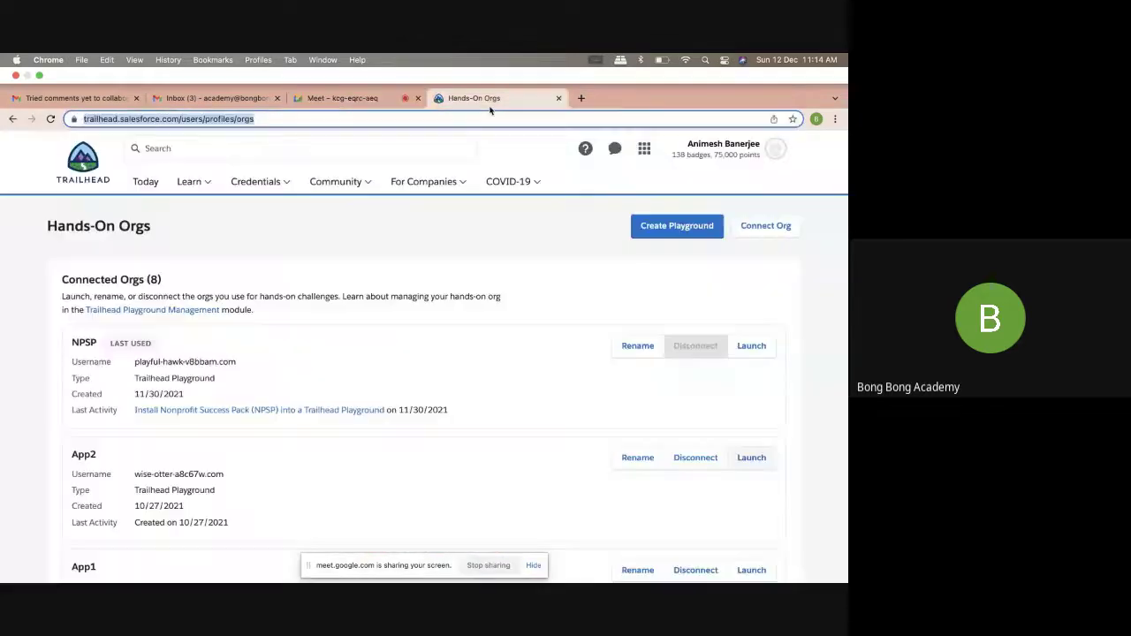
pyautogui.click(349, 98)
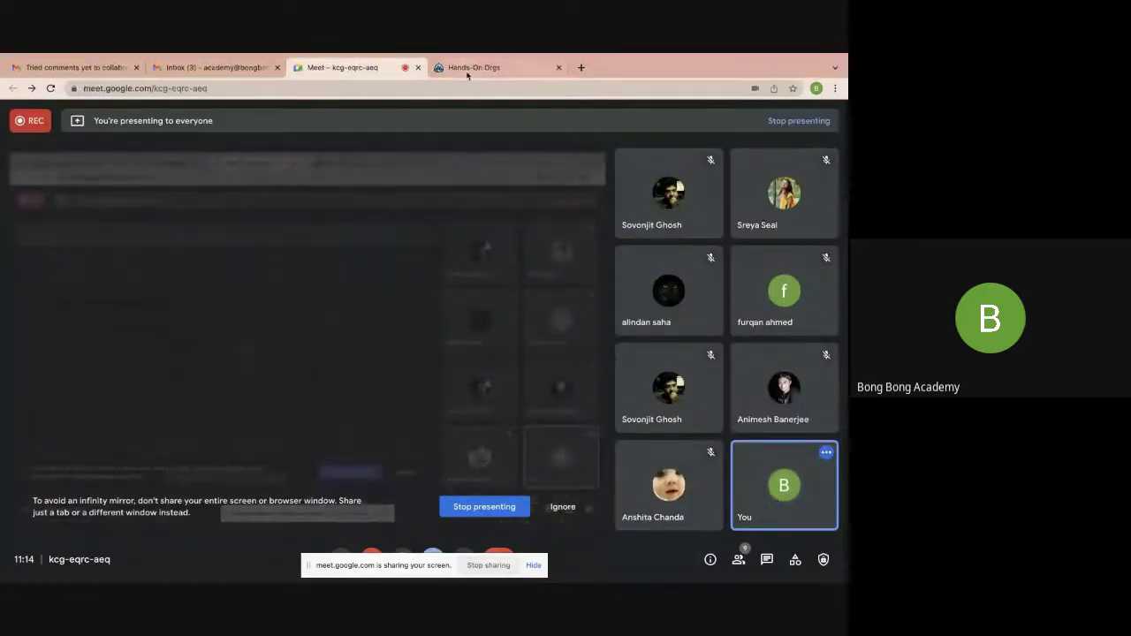
pyautogui.click(467, 71)
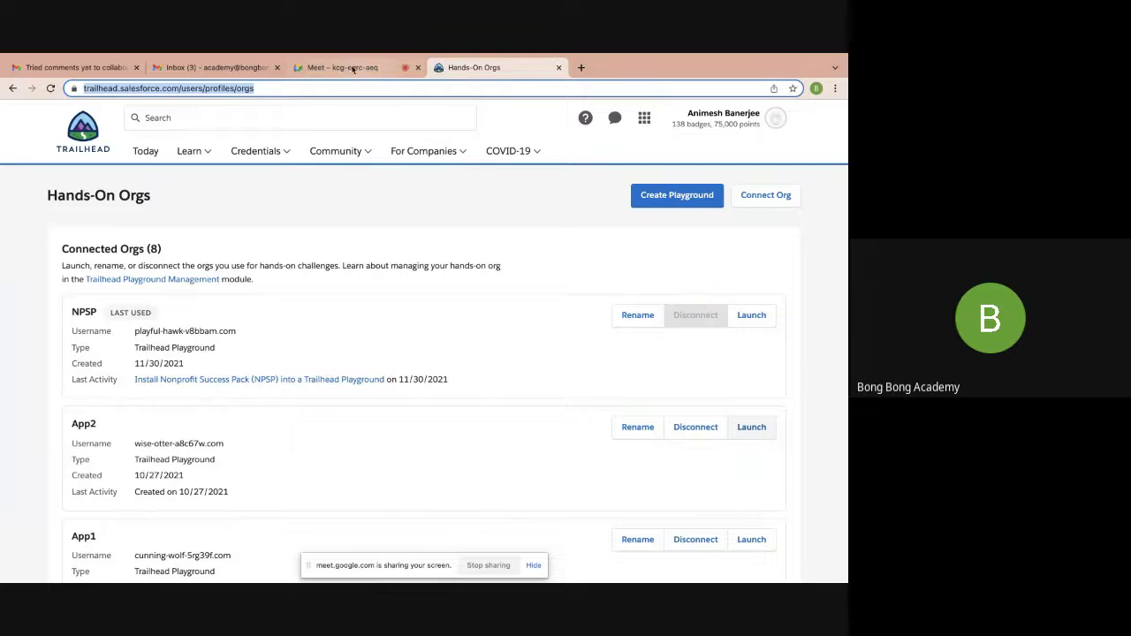
pyautogui.click(355, 69)
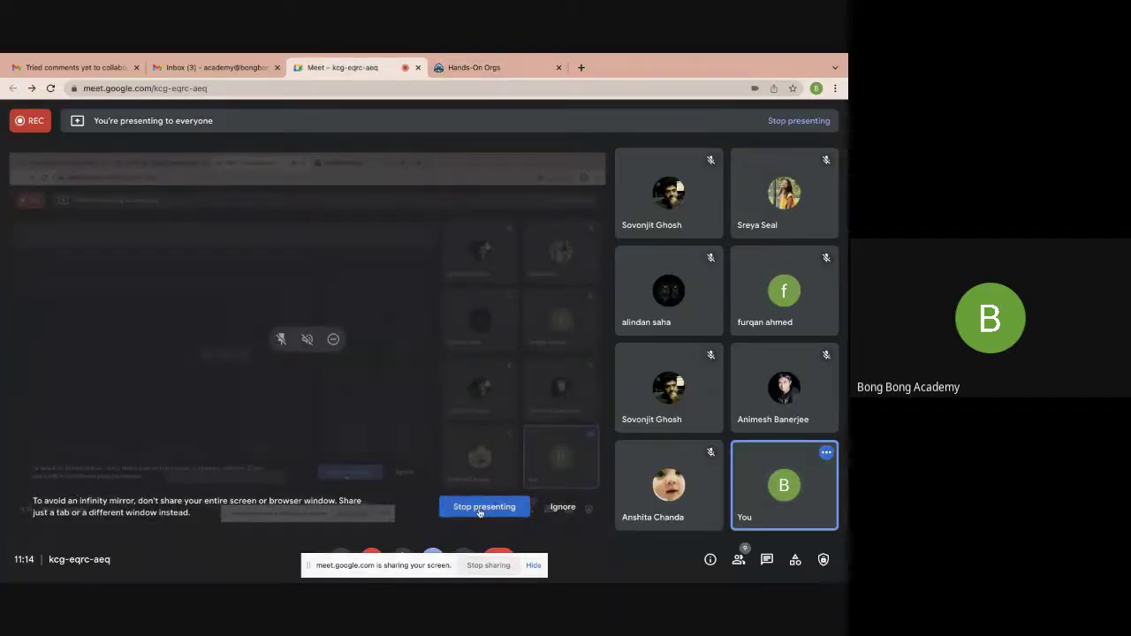
pyautogui.click(482, 507)
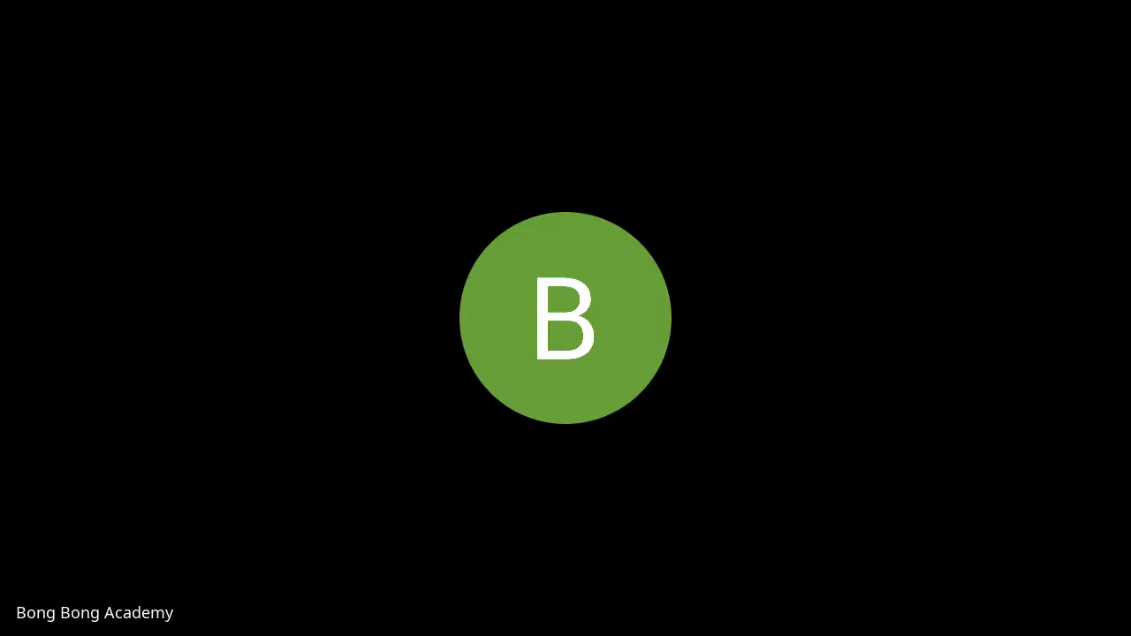